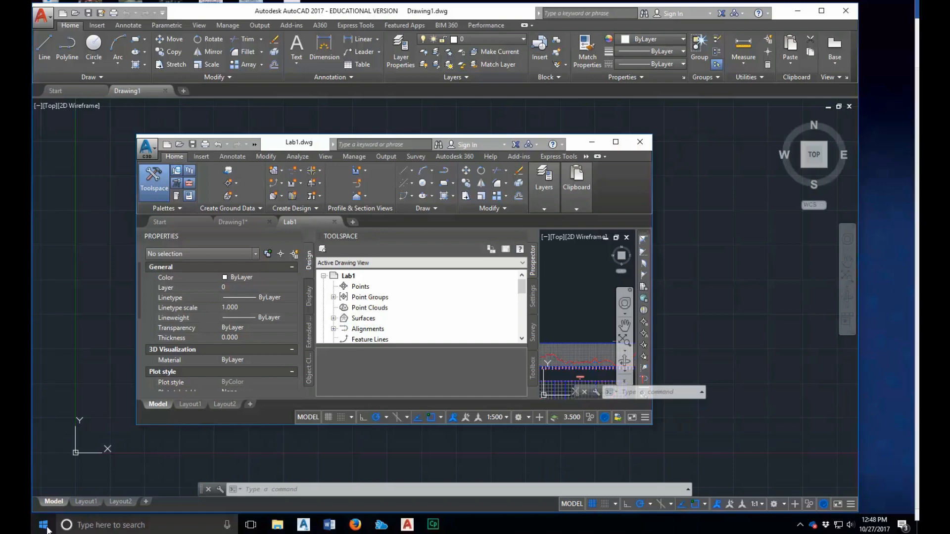
Examine the AutoCAD Civil 3D 2017 programs installed in Windows, including the Imperial, Metric and Civil 3D as AutoCAD versions.
{"action": "left_click", "coordinate": [44, 524]}
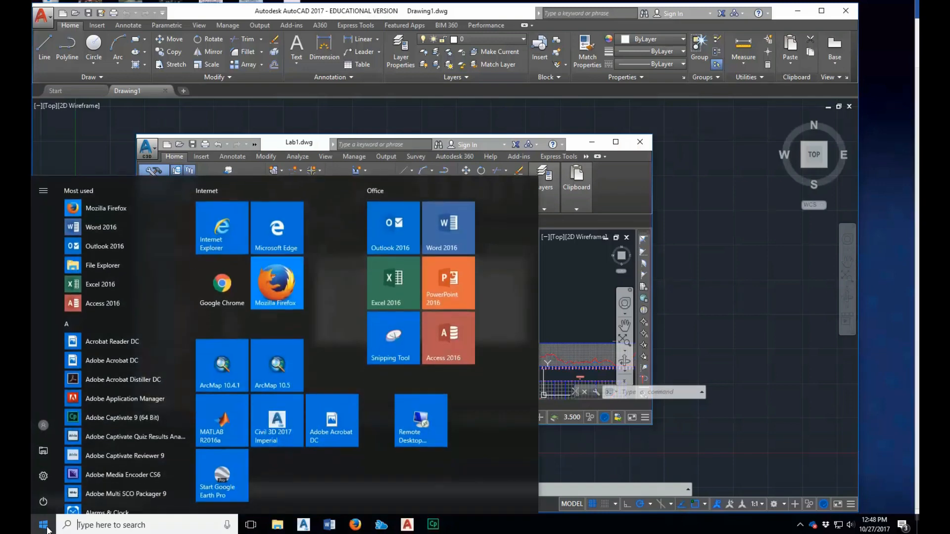
{"action": "scroll", "coordinate": [128, 384], "scroll_direction": "down", "scroll_amount": 3}
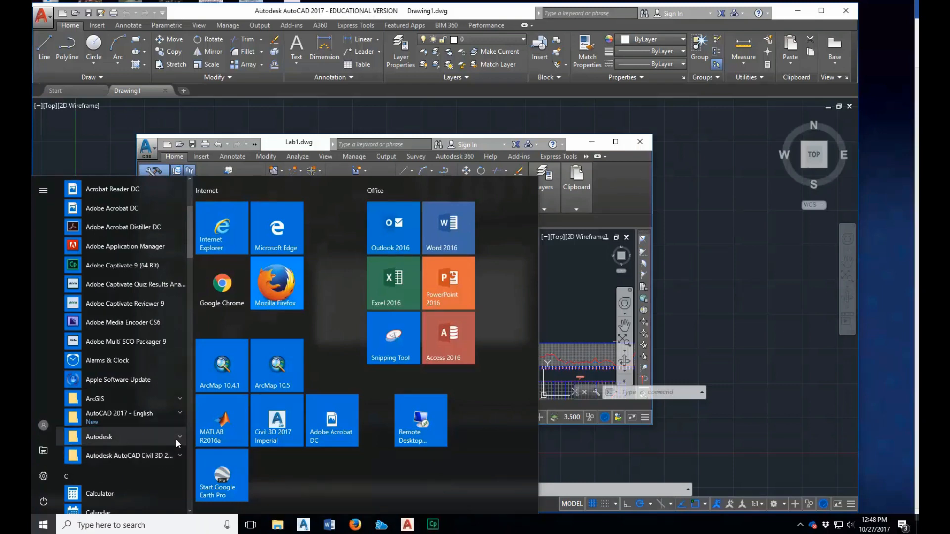
{"action": "left_click", "coordinate": [180, 454]}
{"action": "scroll", "coordinate": [179, 450], "scroll_direction": "down", "scroll_amount": 3}
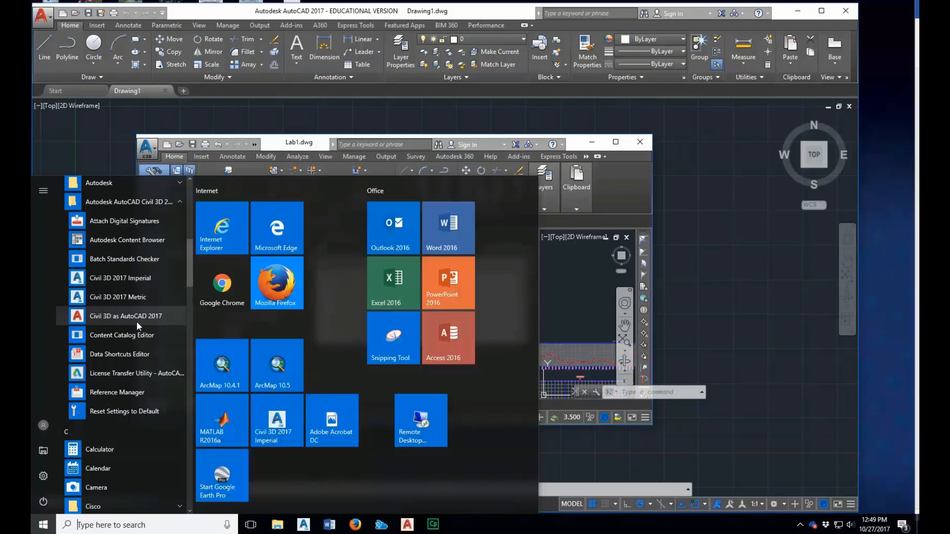
{"action": "left_click", "coordinate": [199, 13]}
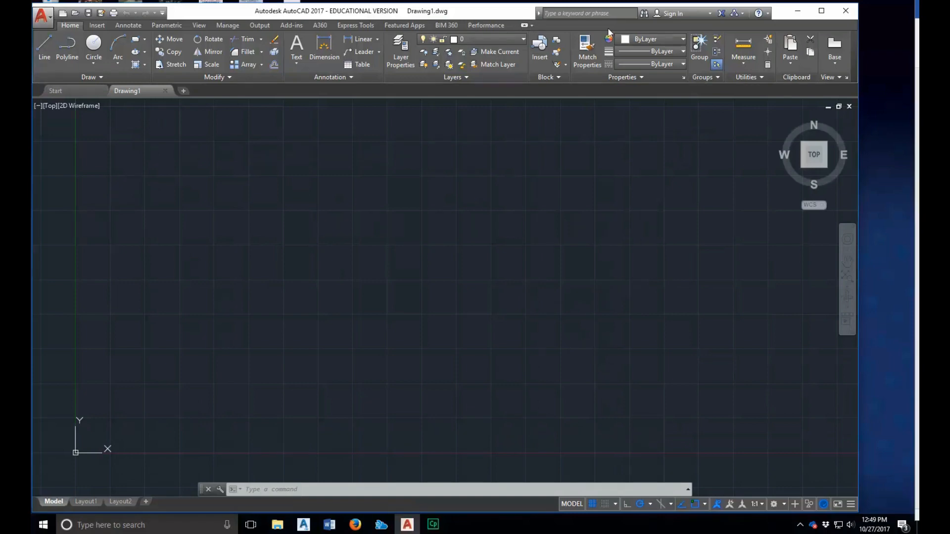
{"action": "left_click", "coordinate": [43, 524]}
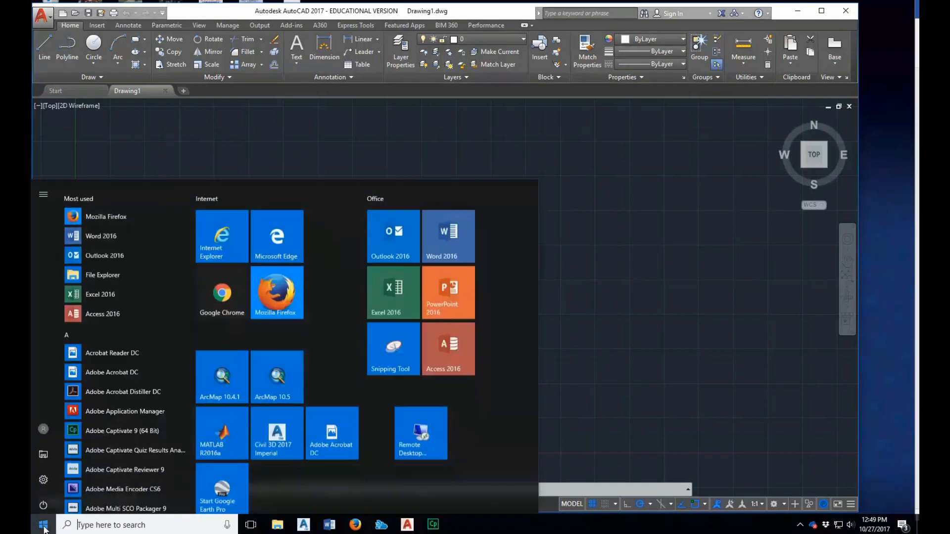
{"action": "scroll", "coordinate": [151, 429], "scroll_direction": "down", "scroll_amount": 3}
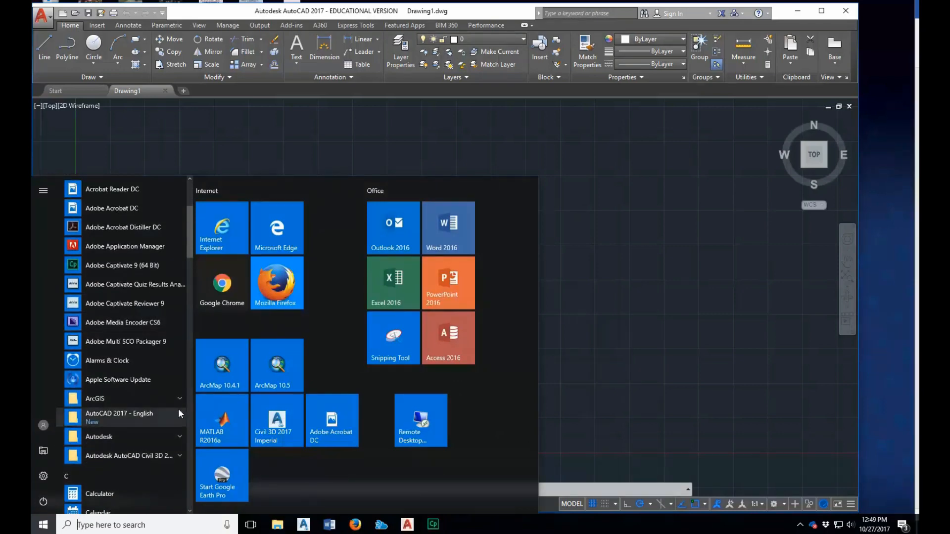
{"action": "left_click", "coordinate": [180, 453]}
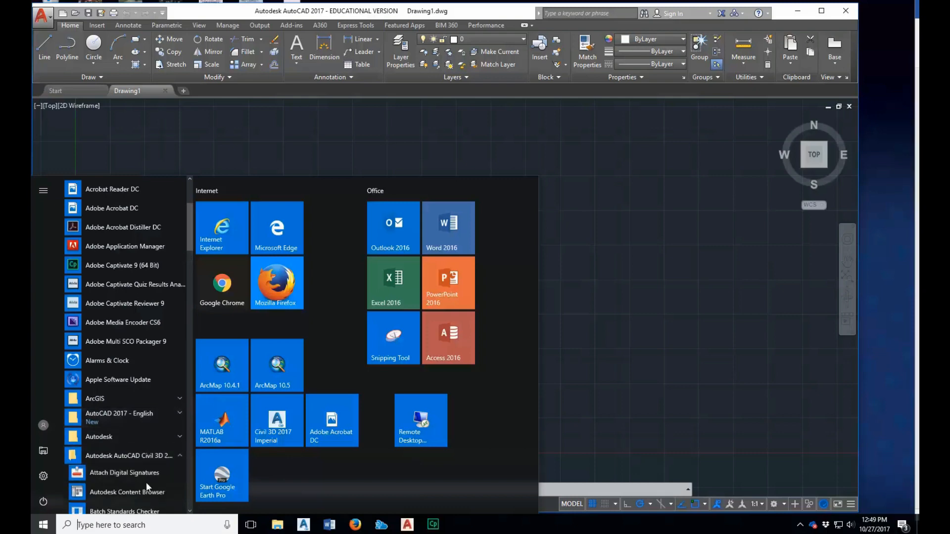
{"action": "scroll", "coordinate": [153, 480], "scroll_direction": "down", "scroll_amount": 3}
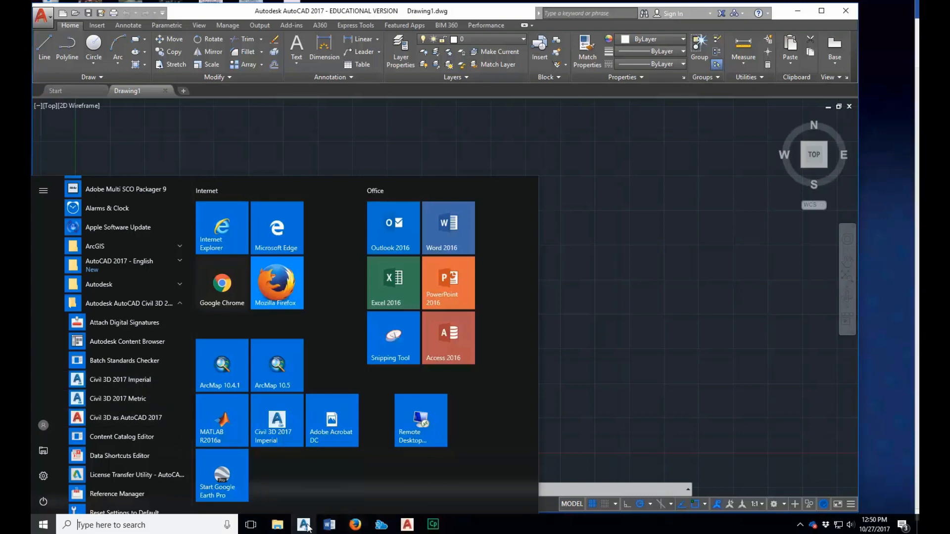
Switch to the Civil 3D window with Lab1.dwg, make it taller and close the Properties palette beside the Toolspace.
{"action": "mouse_move", "coordinate": [305, 525]}
{"action": "left_click", "coordinate": [324, 482]}
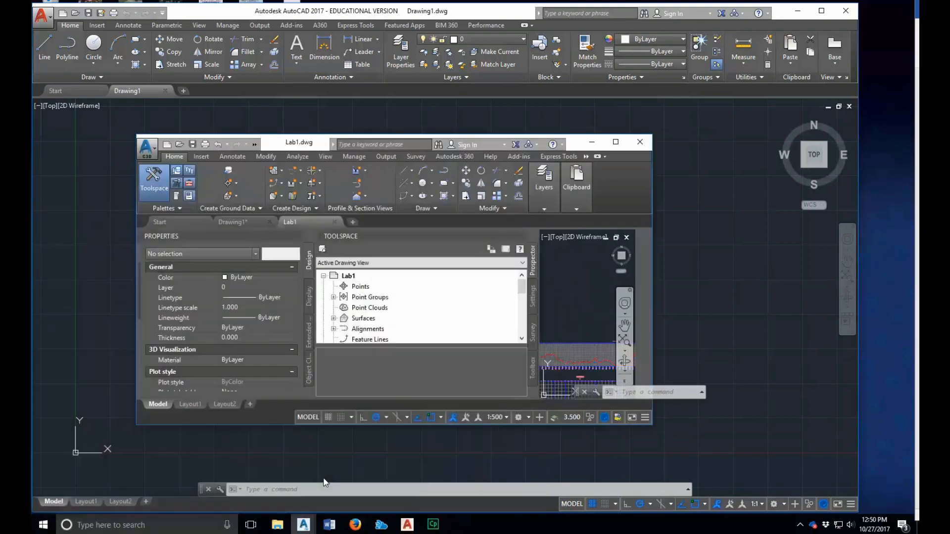
{"action": "left_click_drag", "start_coordinate": [583, 135], "coordinate": [583, 84]}
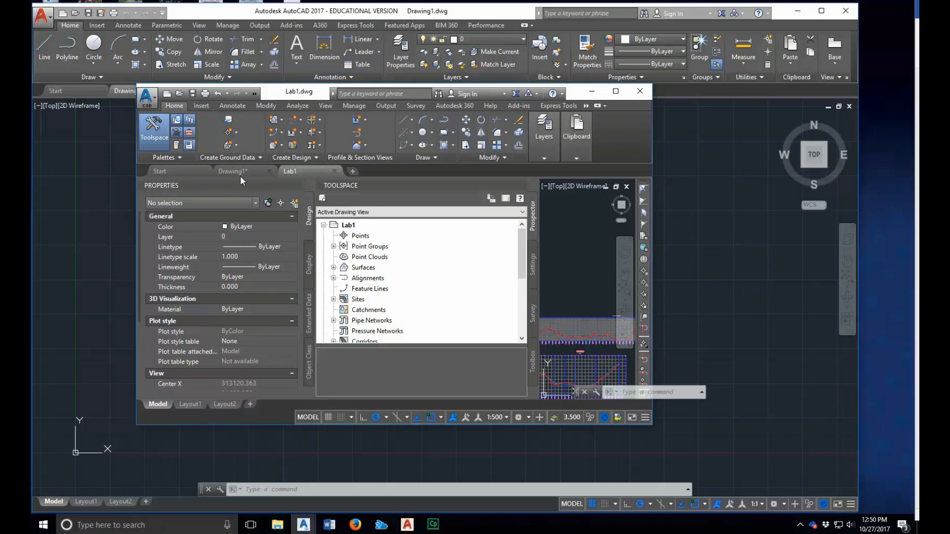
{"action": "left_click_drag", "start_coordinate": [328, 188], "coordinate": [161, 177]}
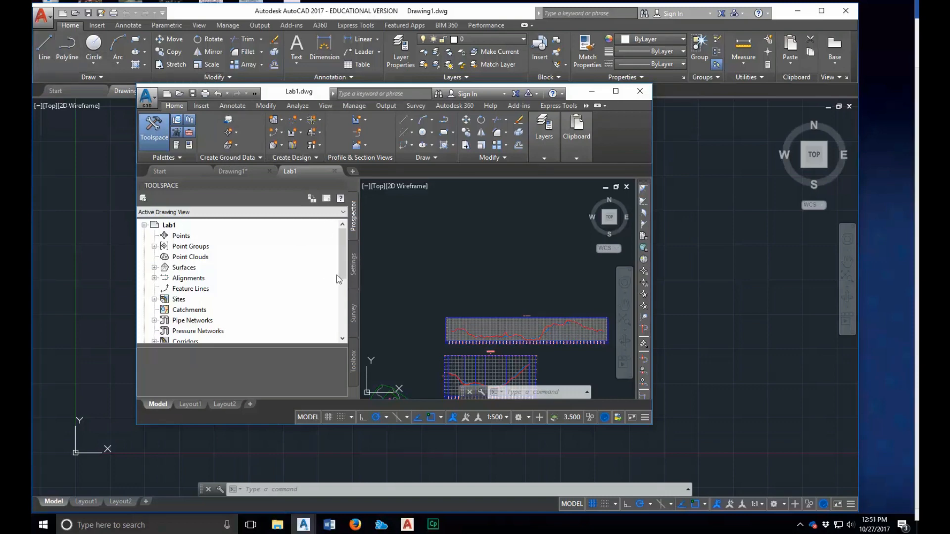
{"action": "left_click_drag", "start_coordinate": [342, 256], "coordinate": [335, 233]}
View the Civil 3D Start page with its drawing, template and recent document options.
{"action": "mouse_move", "coordinate": [454, 261]}
{"action": "mouse_move", "coordinate": [302, 526]}
{"action": "left_click", "coordinate": [166, 171]}
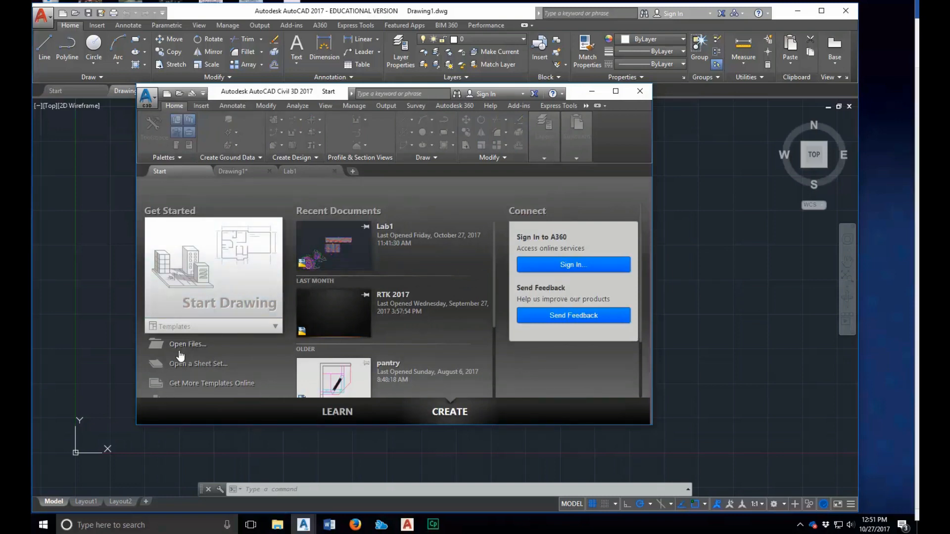
{"action": "mouse_move", "coordinate": [493, 244]}
{"action": "left_mouse_down"}
{"action": "mouse_move", "coordinate": [493, 296]}
{"action": "mouse_move", "coordinate": [493, 238]}
{"action": "left_mouse_up"}
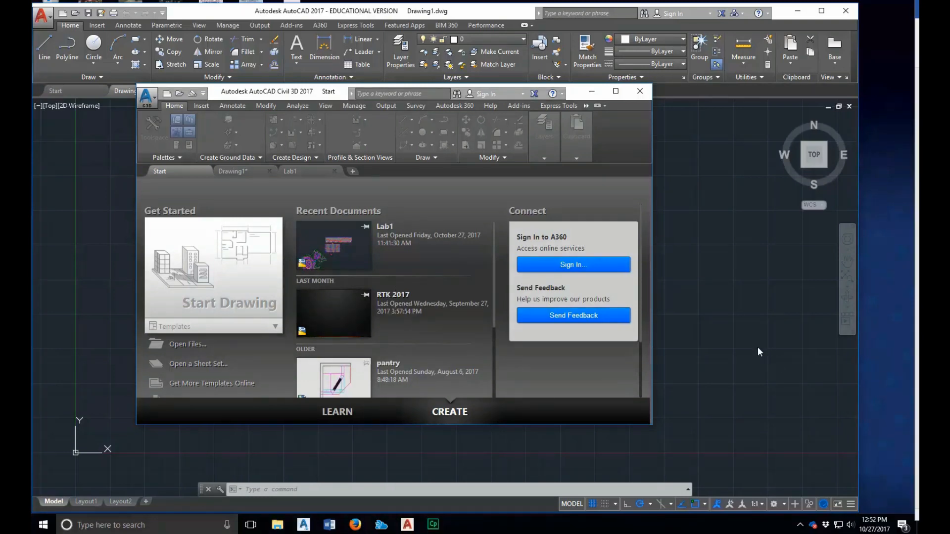
Switch to the plain AutoCAD 2017 window with Drawing1.dwg and close it.
{"action": "left_click", "coordinate": [233, 10]}
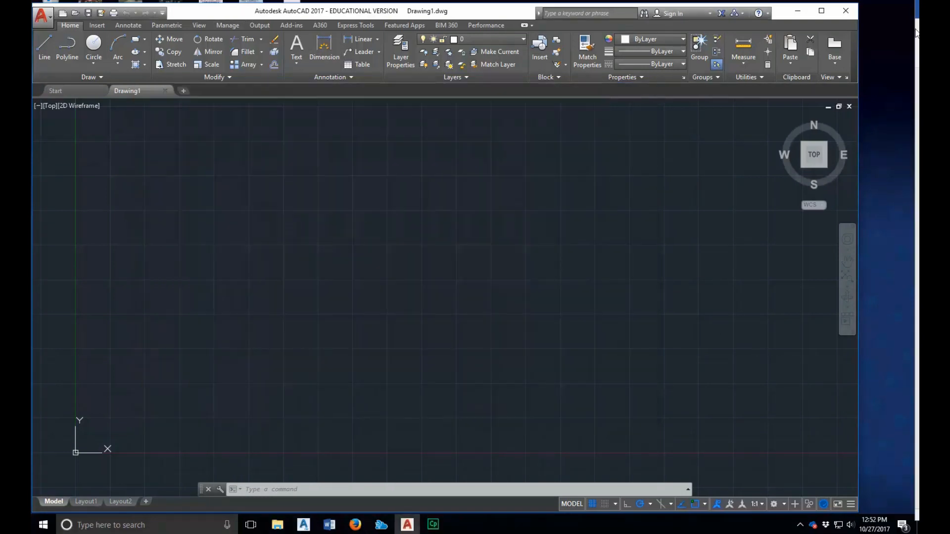
{"action": "left_click", "coordinate": [847, 11]}
{"action": "left_click", "coordinate": [404, 527]}
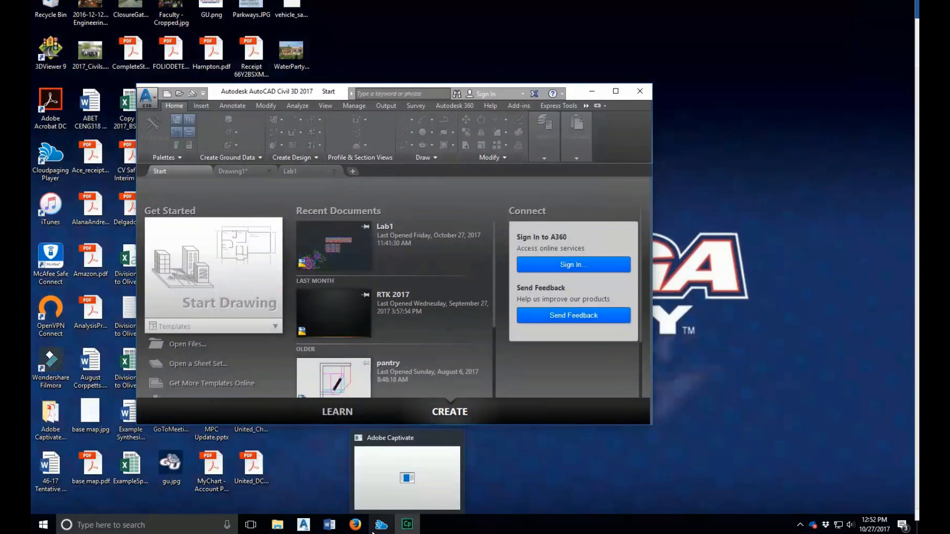
Bring up the Lab1 drawing in Civil 3D and enlarge the program window to cover nearly the whole desktop.
{"action": "left_click", "coordinate": [312, 473]}
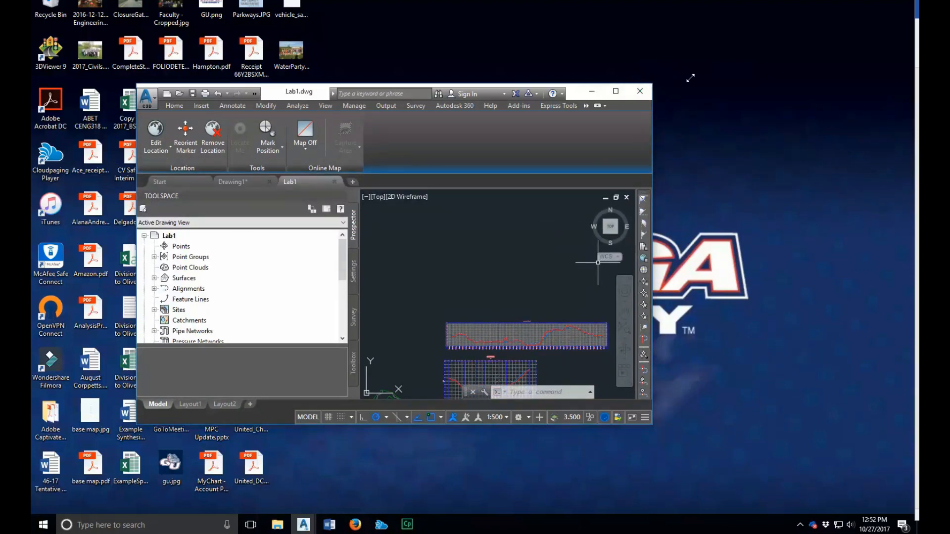
{"action": "left_click_drag", "start_coordinate": [653, 87], "coordinate": [884, 20]}
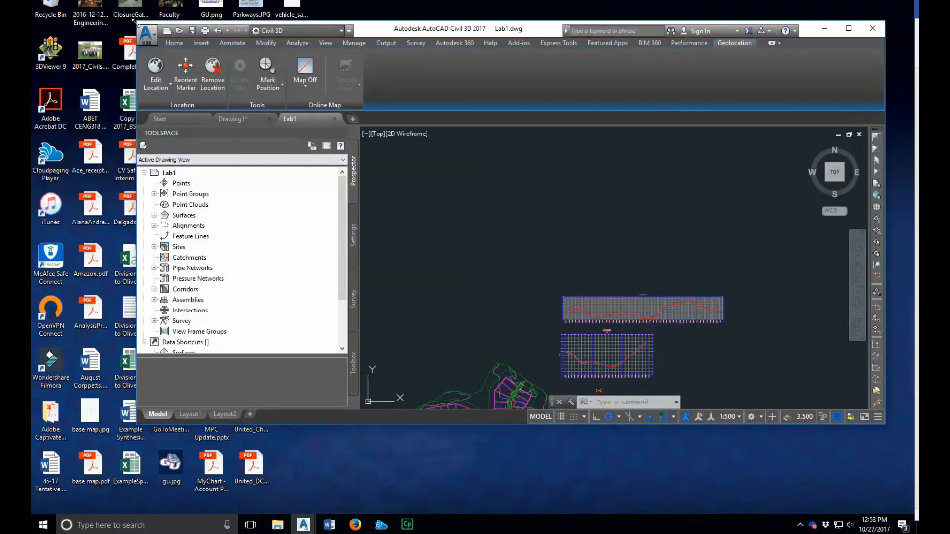
{"action": "left_click_drag", "start_coordinate": [134, 22], "coordinate": [33, 4]}
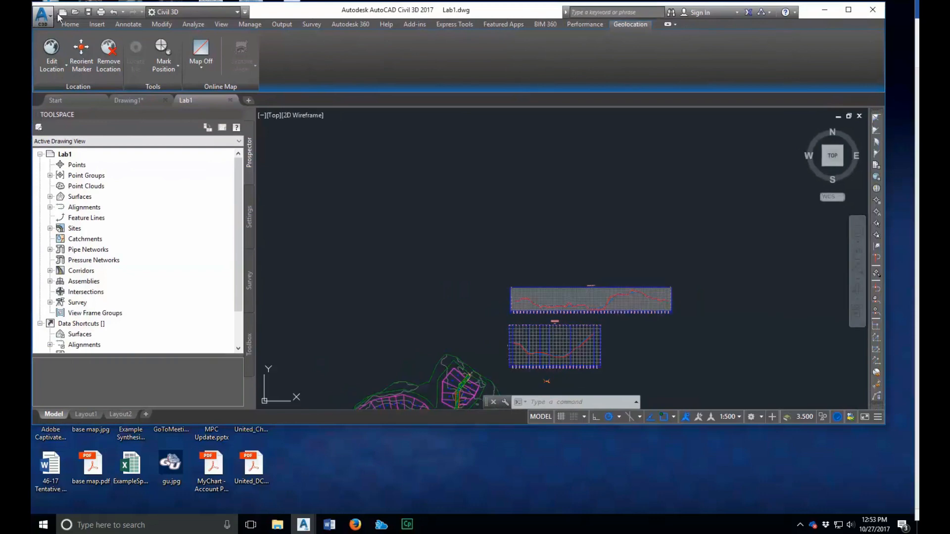
{"action": "left_click_drag", "start_coordinate": [497, 428], "coordinate": [497, 514]}
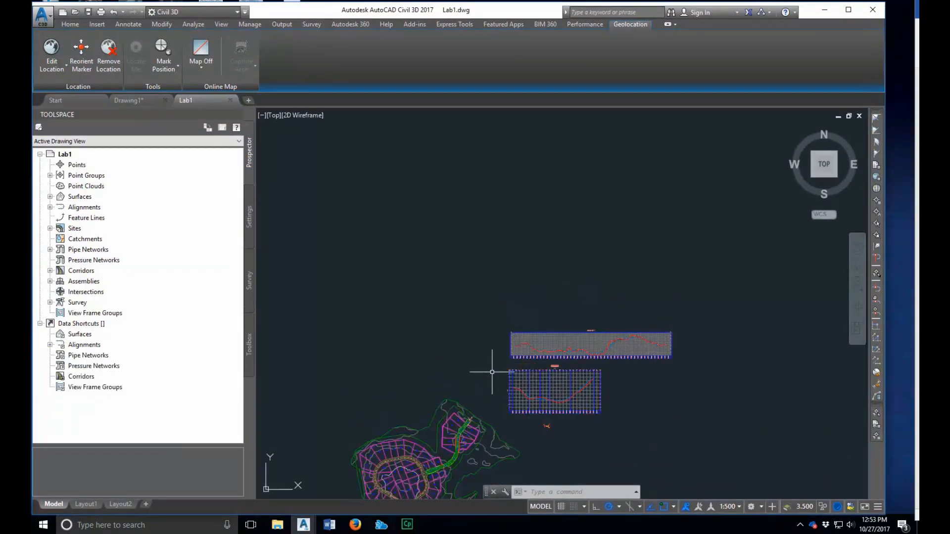
Examine the parcels, street corridor and profile views in the Lab1 drawing, with the Home tools displayed.
{"action": "type", "text": "p"}
{"action": "key", "text": "Return"}
{"action": "mouse_move", "coordinate": [442, 380]}
{"action": "left_mouse_down"}
{"action": "mouse_move", "coordinate": [450, 353]}
{"action": "mouse_move", "coordinate": [441, 224]}
{"action": "left_mouse_up"}
{"action": "scroll", "coordinate": [497, 337], "scroll_direction": "up", "scroll_amount": 2}
{"action": "mouse_move", "coordinate": [492, 333]}
{"action": "left_mouse_down"}
{"action": "mouse_move", "coordinate": [566, 361]}
{"action": "mouse_move", "coordinate": [568, 374]}
{"action": "left_mouse_up"}
{"action": "scroll", "coordinate": [567, 367], "scroll_direction": "down", "scroll_amount": 1}
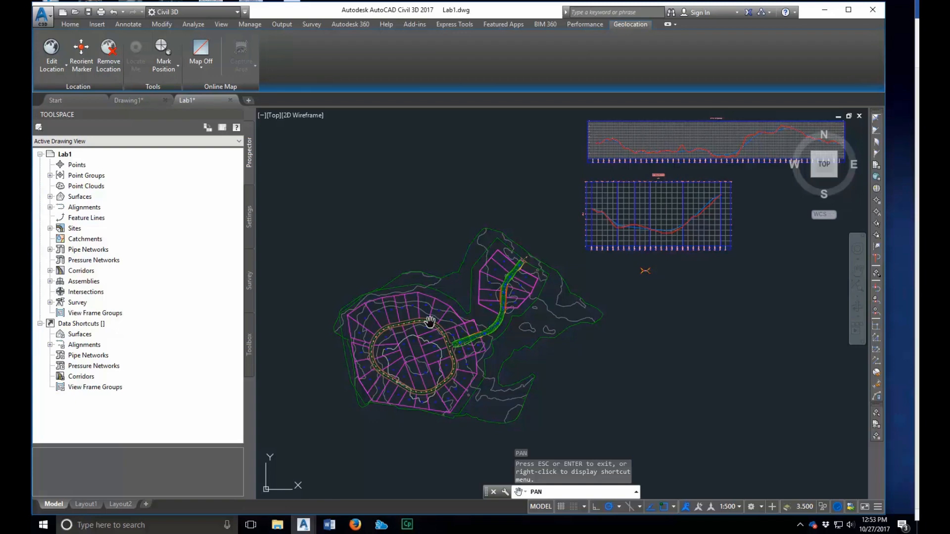
{"action": "left_click", "coordinate": [70, 24]}
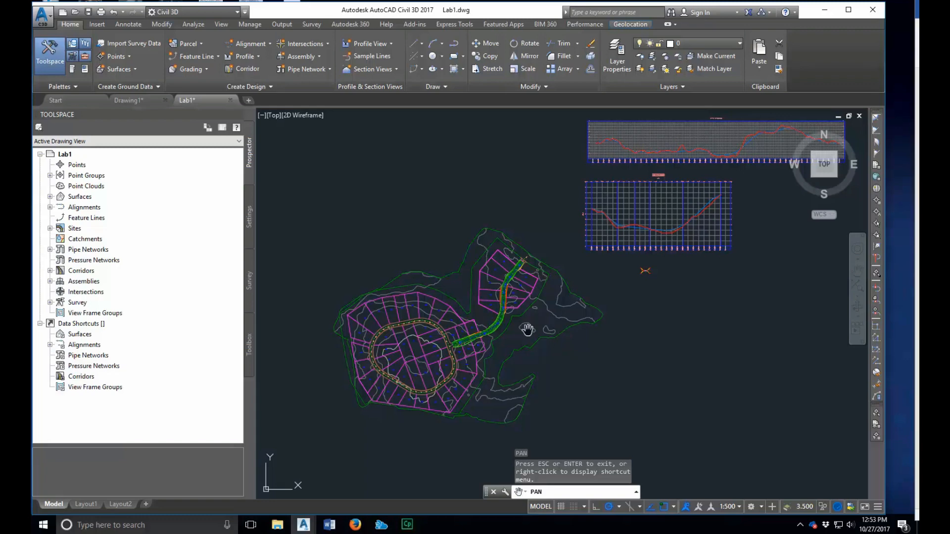
{"action": "scroll", "coordinate": [527, 329], "scroll_direction": "up", "scroll_amount": 3}
{"action": "scroll", "coordinate": [515, 316], "scroll_direction": "up", "scroll_amount": 1}
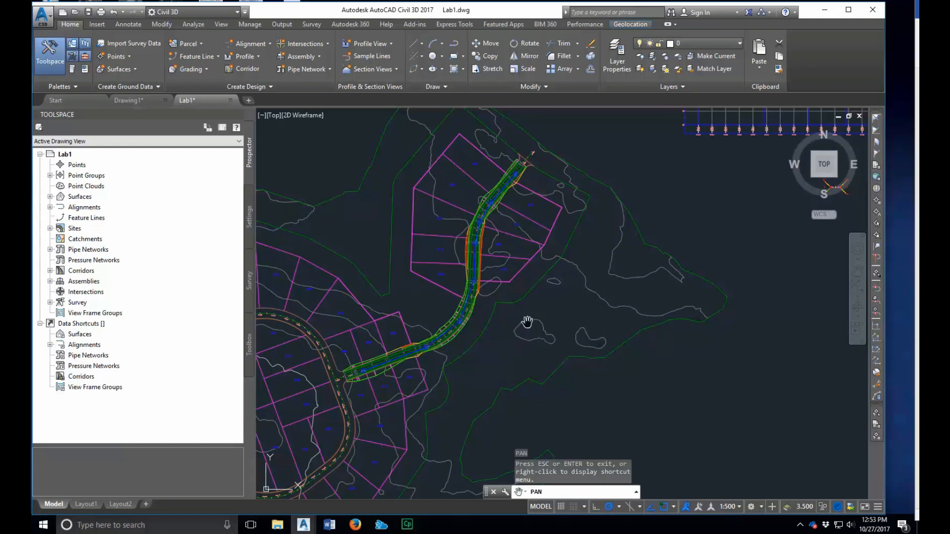
{"action": "scroll", "coordinate": [526, 322], "scroll_direction": "down", "scroll_amount": 3}
{"action": "scroll", "coordinate": [495, 350], "scroll_direction": "down", "scroll_amount": 2}
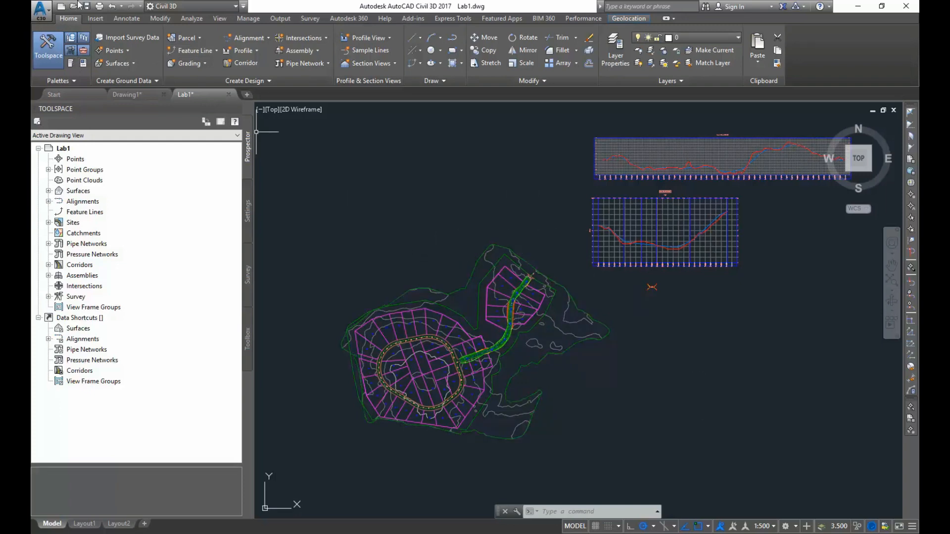
Review the Insert and Annotate tools and the Parcel Segment tools offered for the selected outer parcel boundary, leaving nothing selected.
{"action": "left_click", "coordinate": [94, 19]}
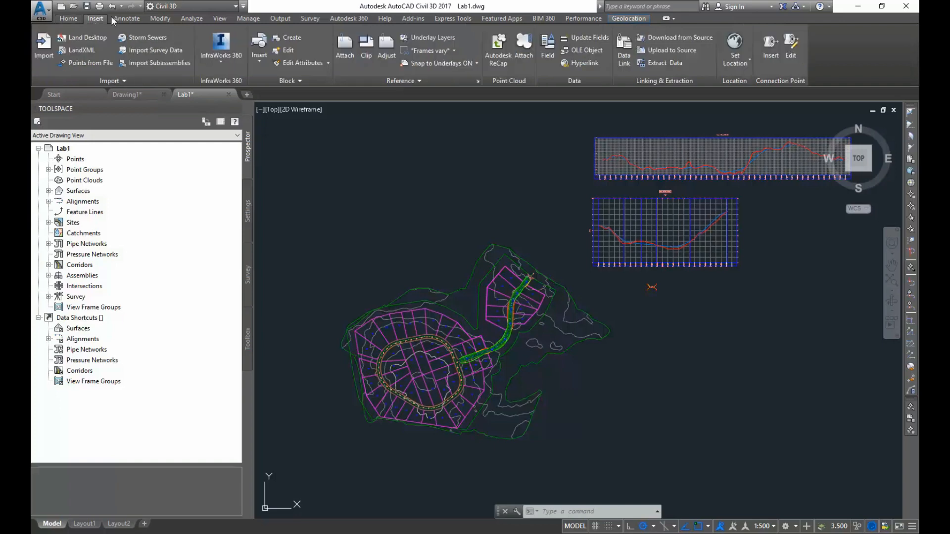
{"action": "left_click", "coordinate": [129, 19]}
{"action": "left_click", "coordinate": [67, 19]}
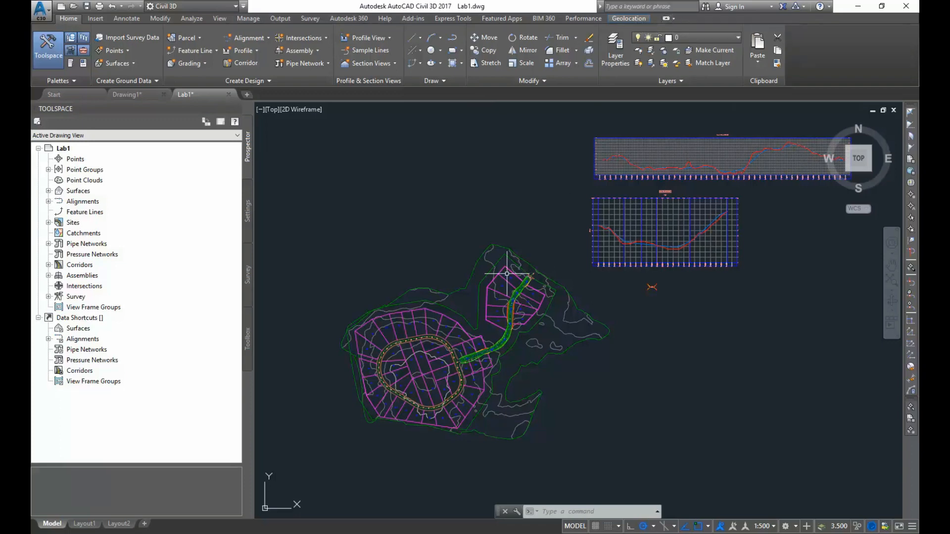
{"action": "left_click", "coordinate": [499, 259]}
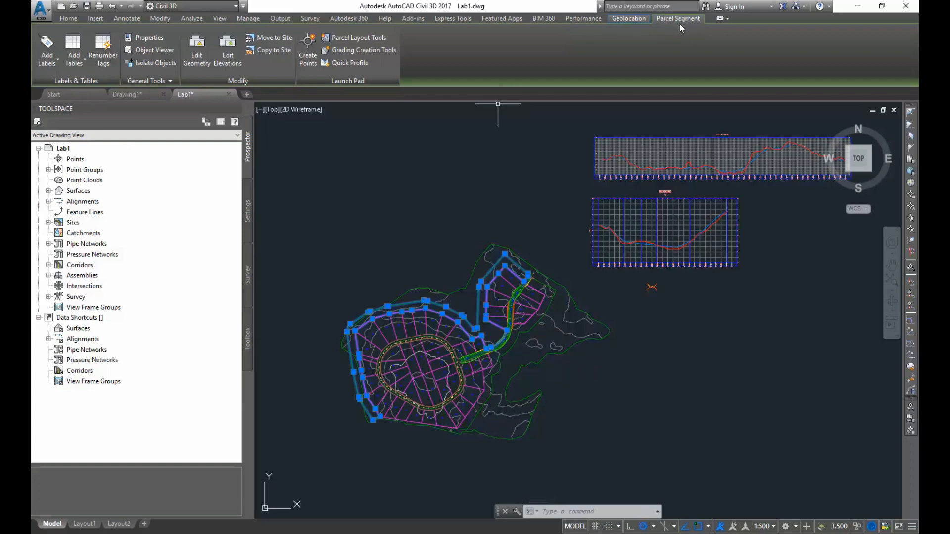
{"action": "key", "text": "Escape"}
{"action": "key", "text": "Escape"}
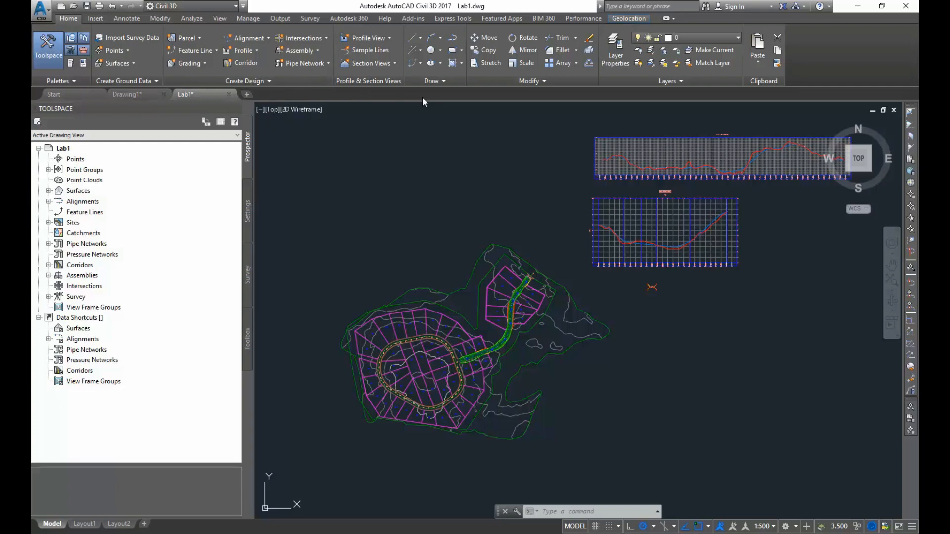
Examine the open drawings and inspect the Lab1 site plan's loop street, connecting road and parcels up close.
{"action": "mouse_move", "coordinate": [141, 92]}
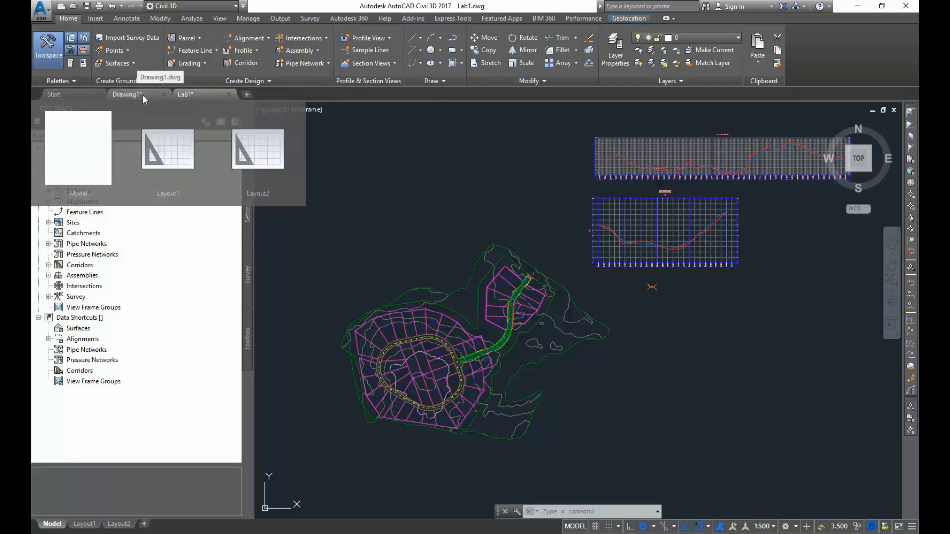
{"action": "mouse_move", "coordinate": [198, 93]}
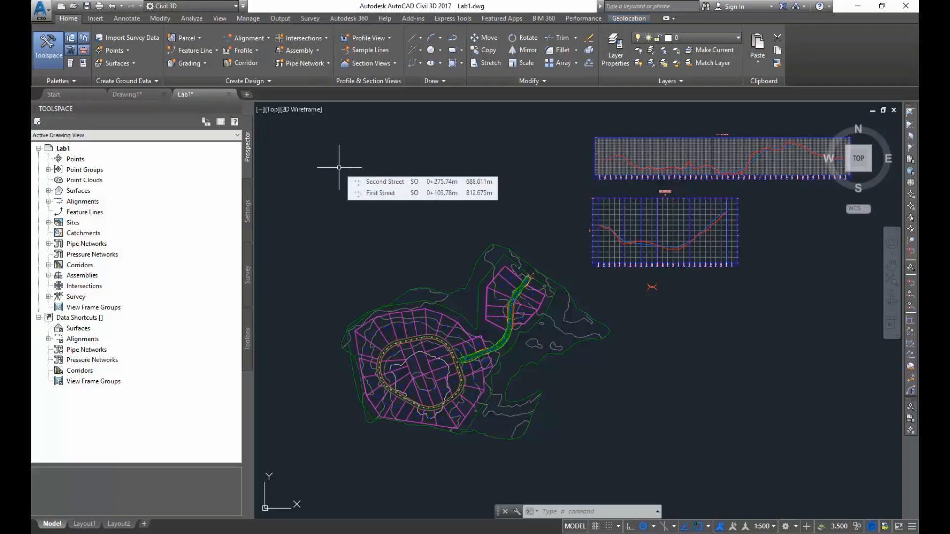
{"action": "scroll", "coordinate": [339, 167], "scroll_direction": "up", "scroll_amount": 2}
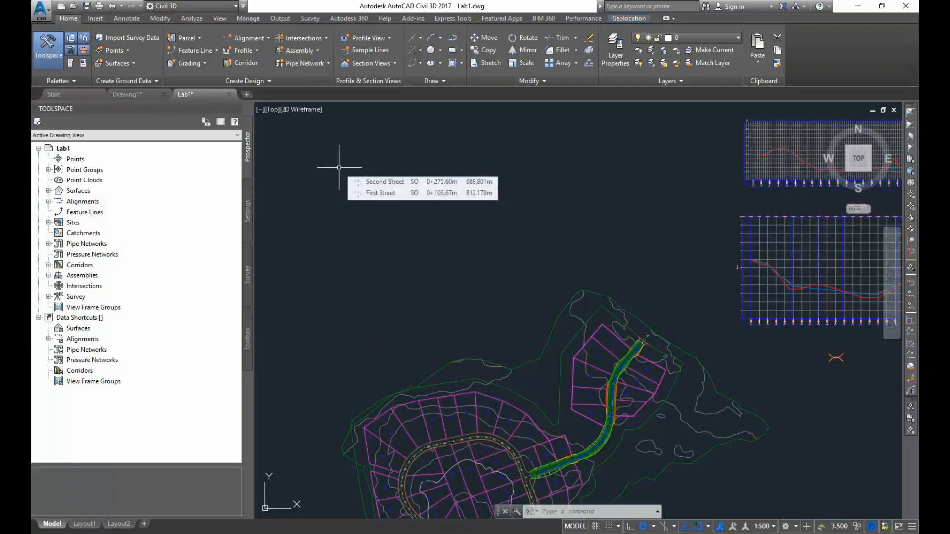
{"action": "scroll", "coordinate": [339, 167], "scroll_direction": "down", "scroll_amount": 2}
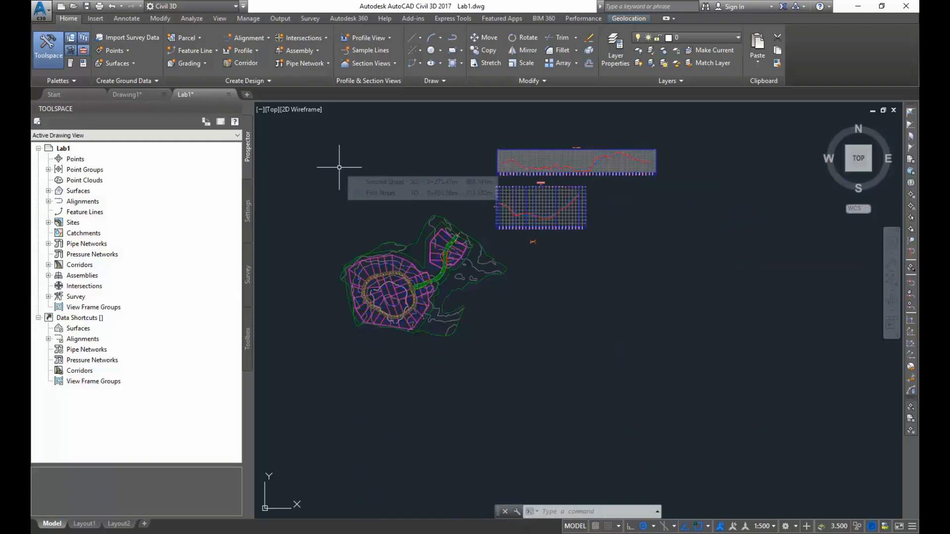
{"action": "scroll", "coordinate": [340, 167], "scroll_direction": "up", "scroll_amount": 2}
{"action": "middle_click_drag", "start_coordinate": [409, 301], "coordinate": [365, 191]}
{"action": "scroll", "coordinate": [385, 235], "scroll_direction": "up", "scroll_amount": 1}
{"action": "middle_click_drag", "start_coordinate": [386, 235], "coordinate": [364, 178]}
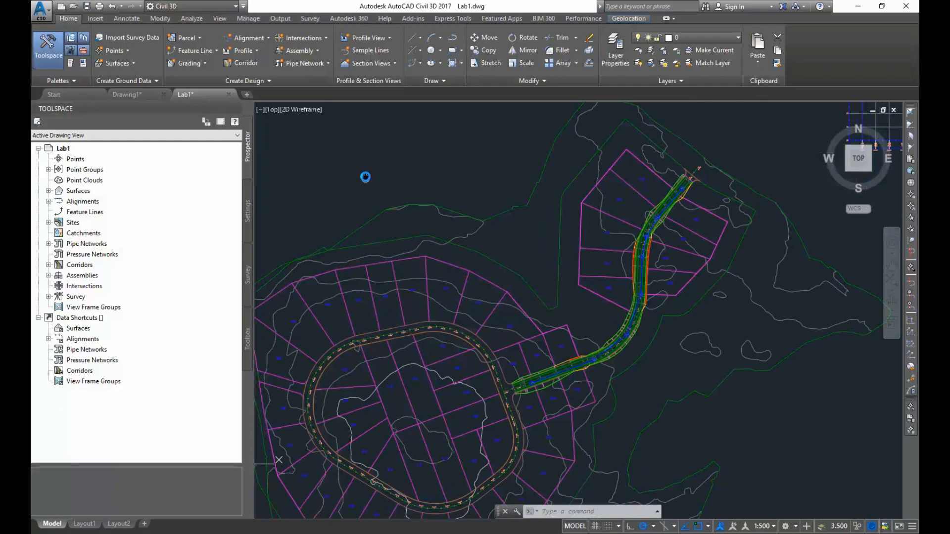
{"action": "scroll", "coordinate": [365, 178], "scroll_direction": "down", "scroll_amount": 1}
{"action": "mouse_move", "coordinate": [413, 236]}
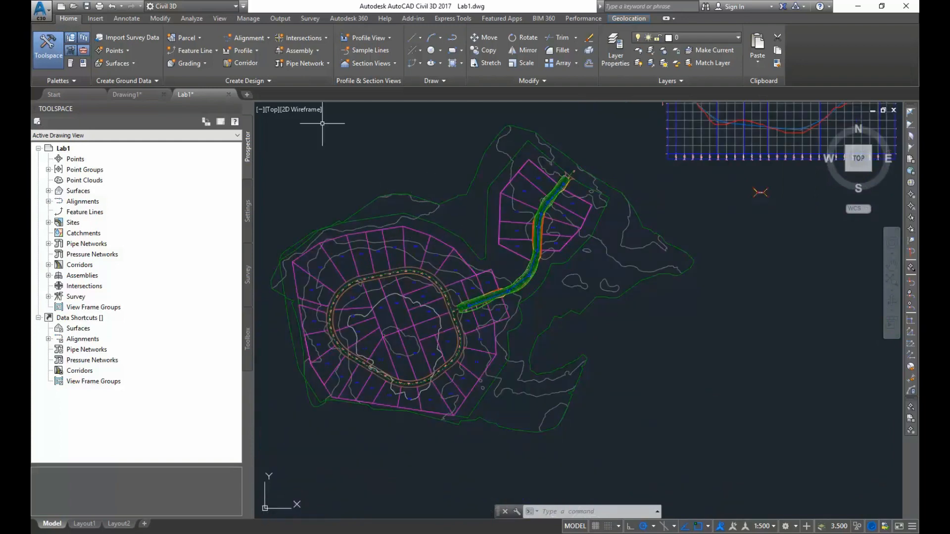
View the Start page again and return to the Lab1 drawing.
{"action": "mouse_move", "coordinate": [450, 190]}
{"action": "mouse_move", "coordinate": [389, 179]}
{"action": "left_click", "coordinate": [67, 96]}
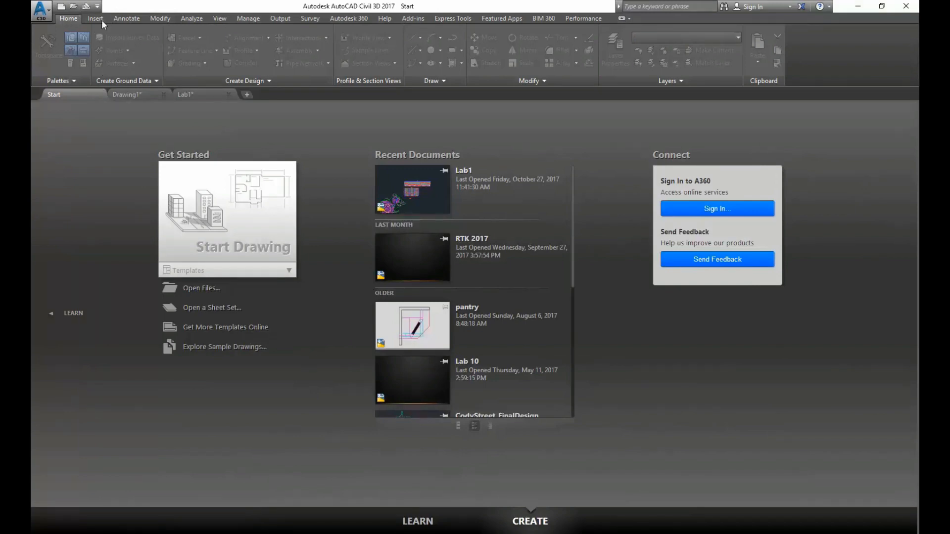
{"action": "left_click", "coordinate": [192, 96]}
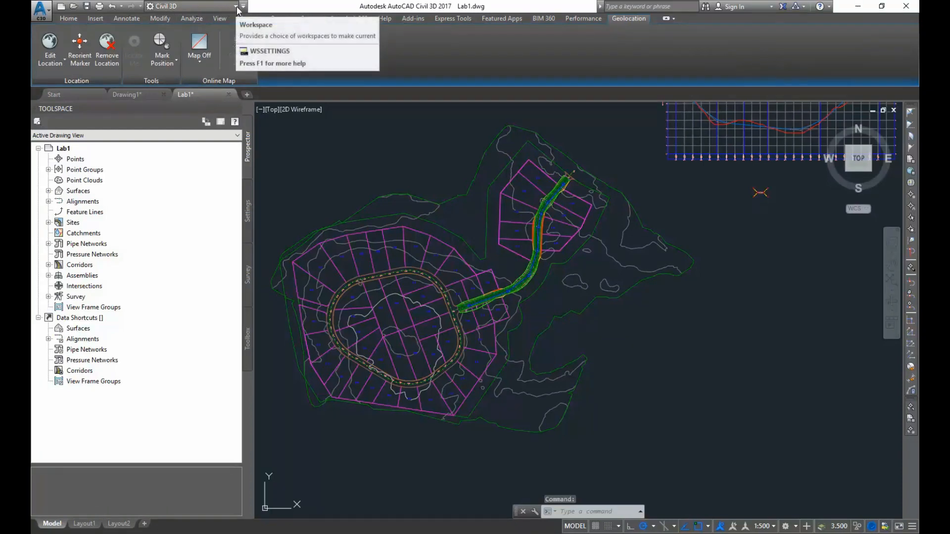
Switch the workspace to Drafting & Annotation to see its tools, and return to the Civil 3D workspace.
{"action": "left_click", "coordinate": [236, 7]}
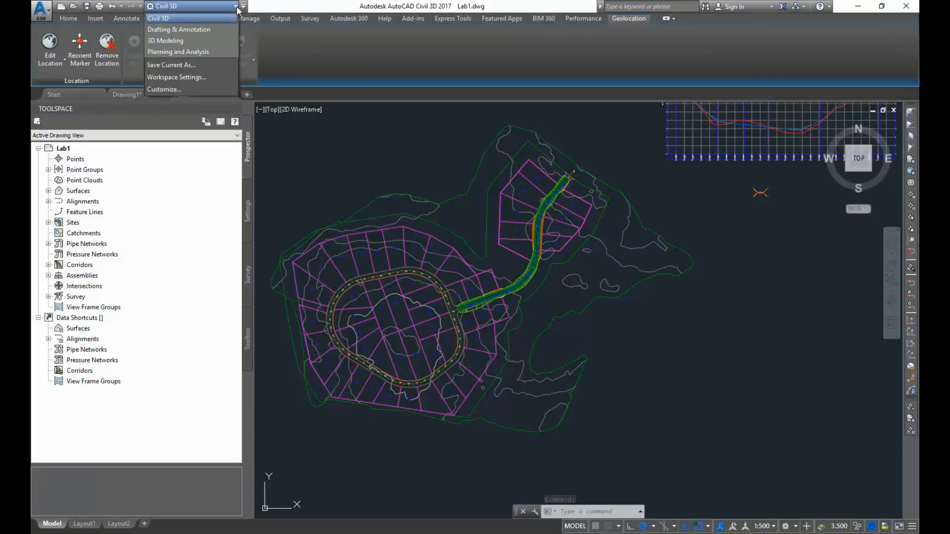
{"action": "left_click", "coordinate": [204, 30]}
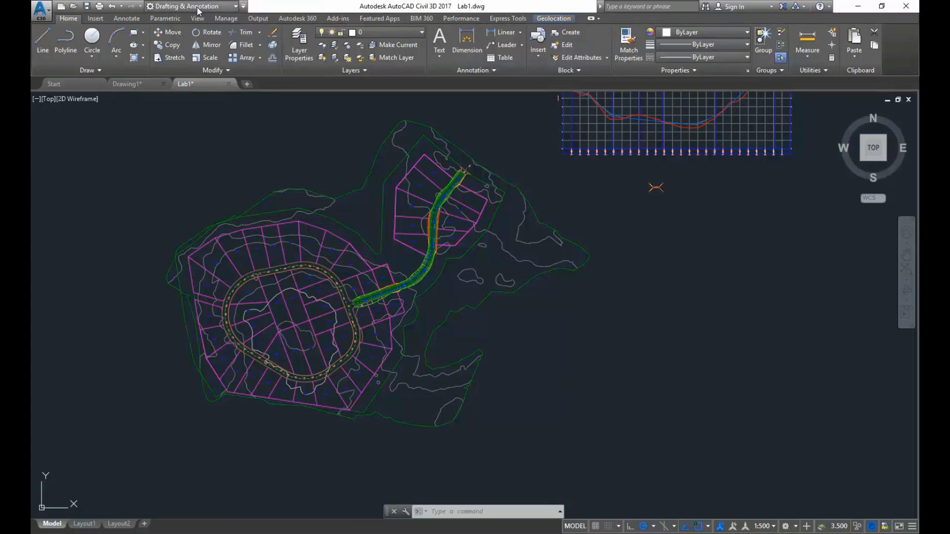
{"action": "left_click", "coordinate": [235, 6]}
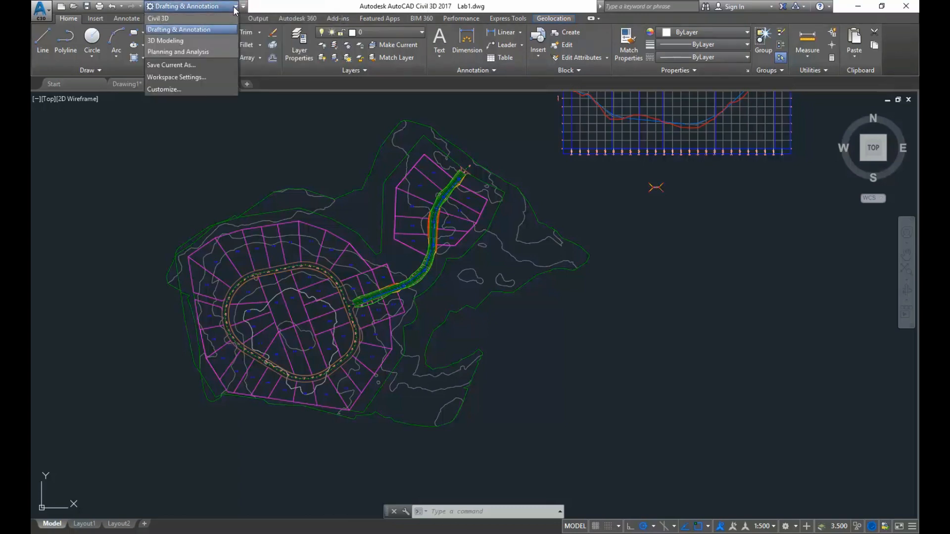
{"action": "left_click", "coordinate": [182, 21]}
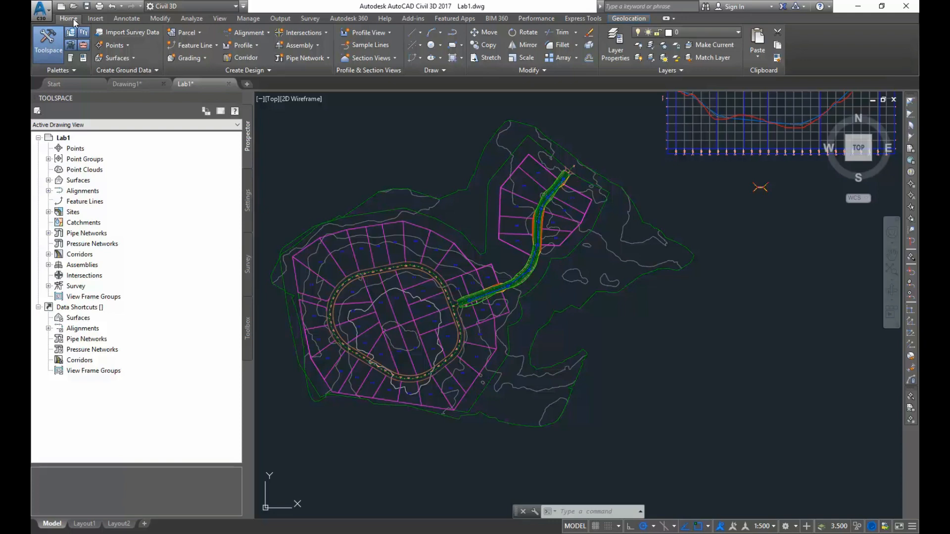
Review the Insert and Annotate tools, including the Continue and Baseline dimension options.
{"action": "left_click", "coordinate": [99, 18]}
{"action": "left_click", "coordinate": [126, 19]}
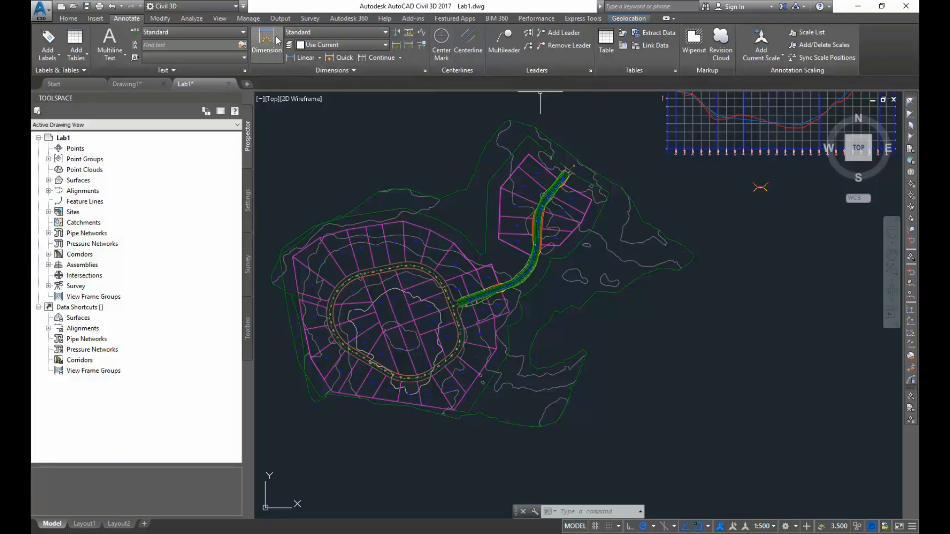
{"action": "left_click", "coordinate": [400, 58]}
{"action": "left_click", "coordinate": [401, 59]}
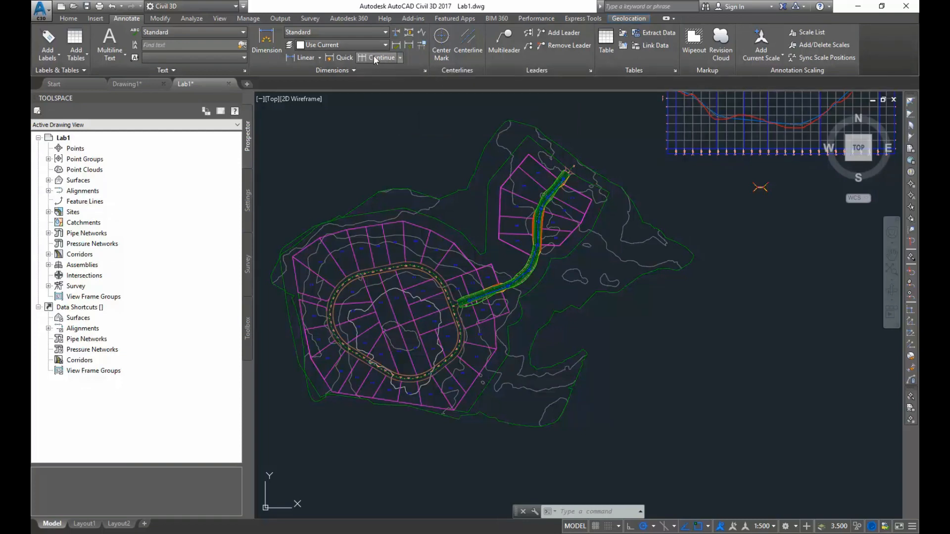
{"action": "left_click", "coordinate": [401, 58]}
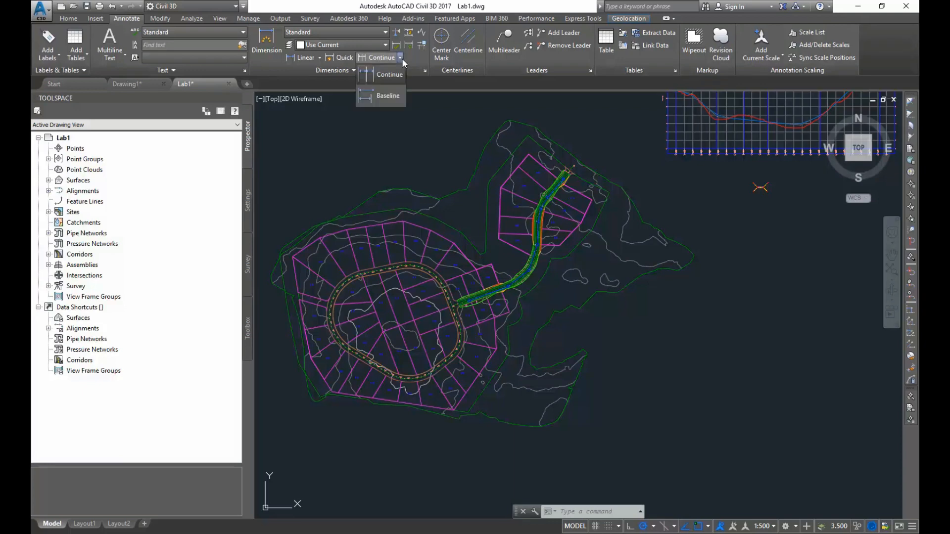
Look through the drawing's full layer list among the Home tools, leaving the current layer as it is.
{"action": "left_click", "coordinate": [68, 19]}
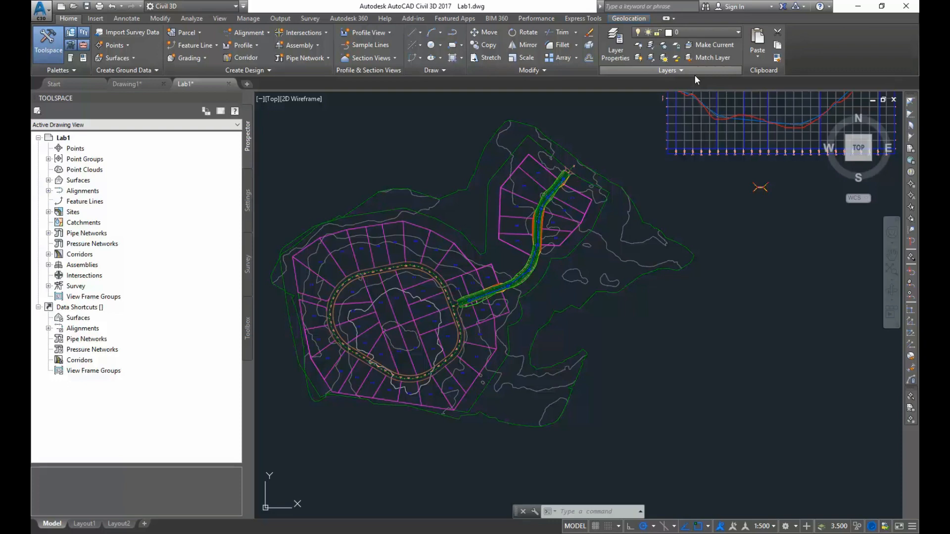
{"action": "left_click", "coordinate": [738, 32]}
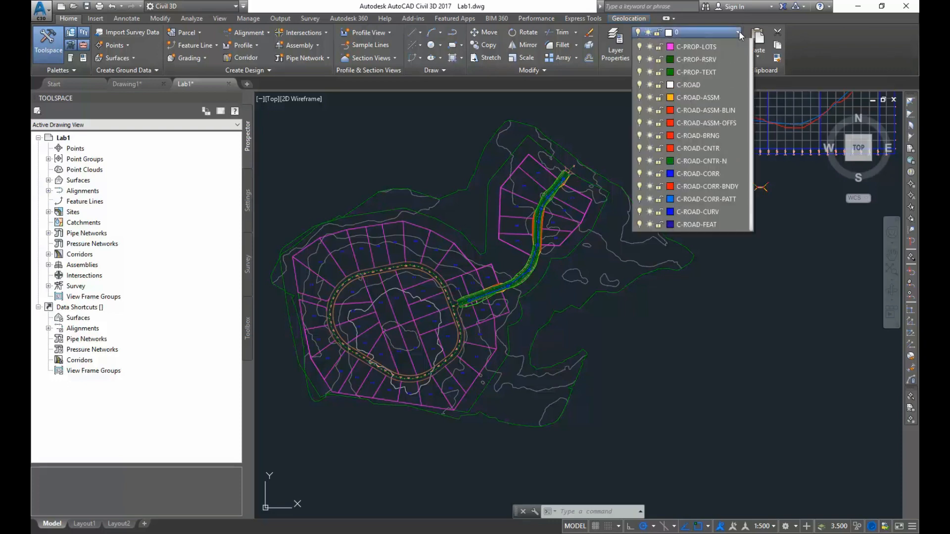
{"action": "left_click_drag", "start_coordinate": [751, 118], "coordinate": [754, 82]}
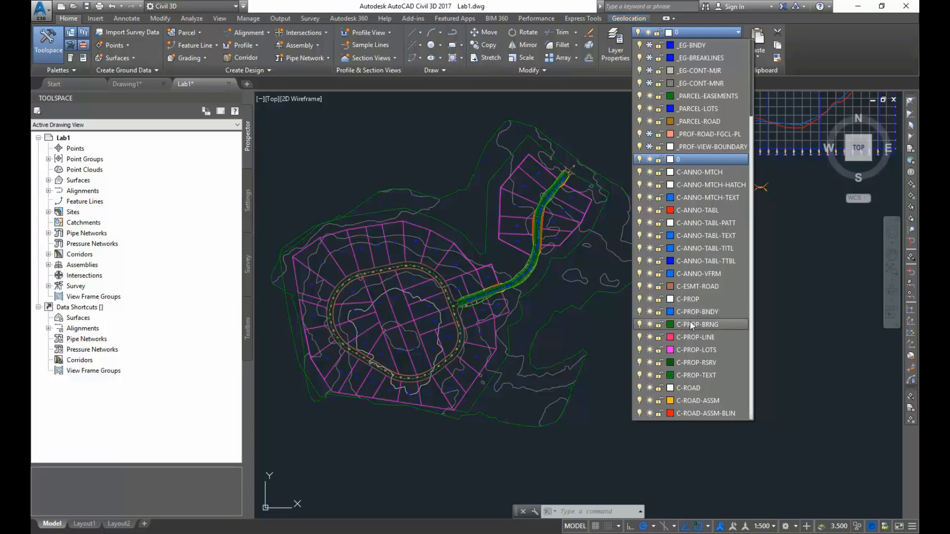
{"action": "left_click_drag", "start_coordinate": [749, 105], "coordinate": [762, 223]}
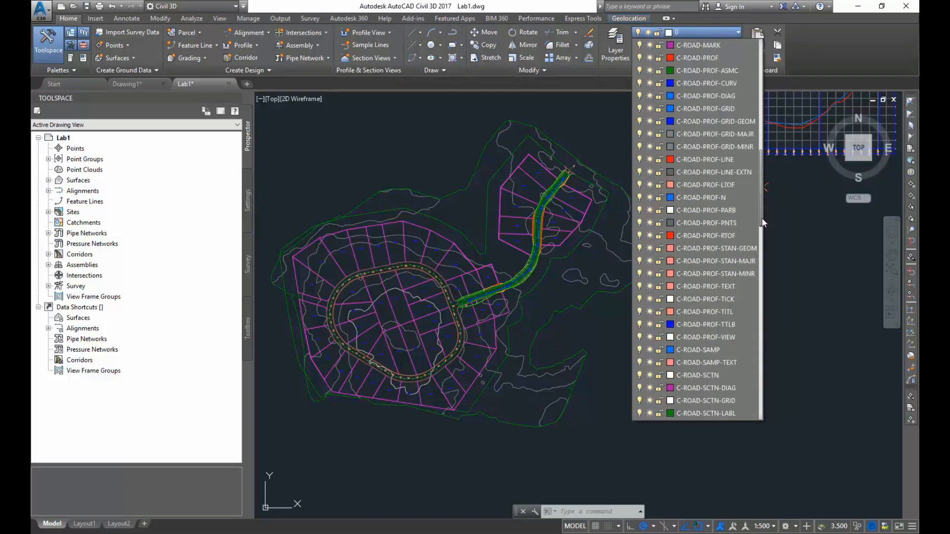
{"action": "left_click_drag", "start_coordinate": [762, 223], "coordinate": [754, 251]}
{"action": "left_click", "coordinate": [752, 257]}
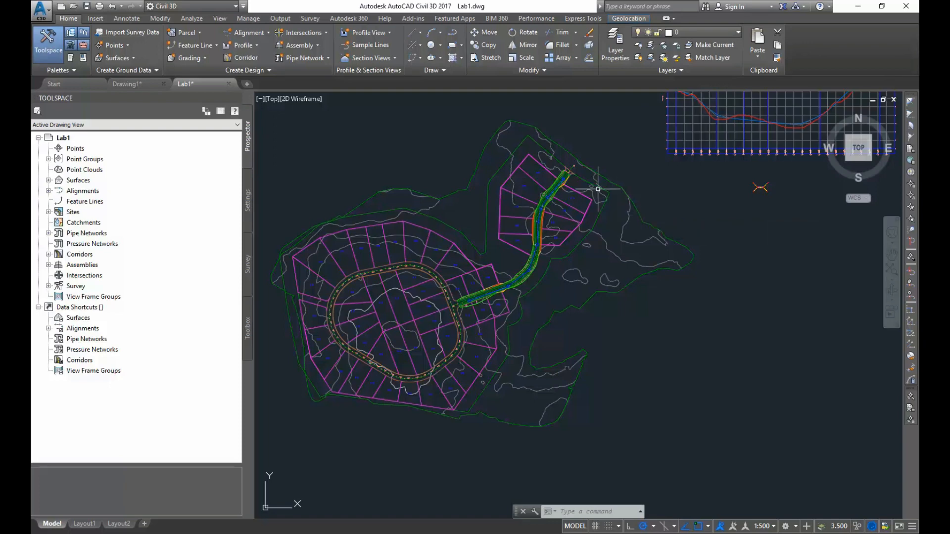
Review the Survey and Insert tools and return to the Home tools.
{"action": "left_click", "coordinate": [355, 18]}
{"action": "left_click", "coordinate": [308, 19]}
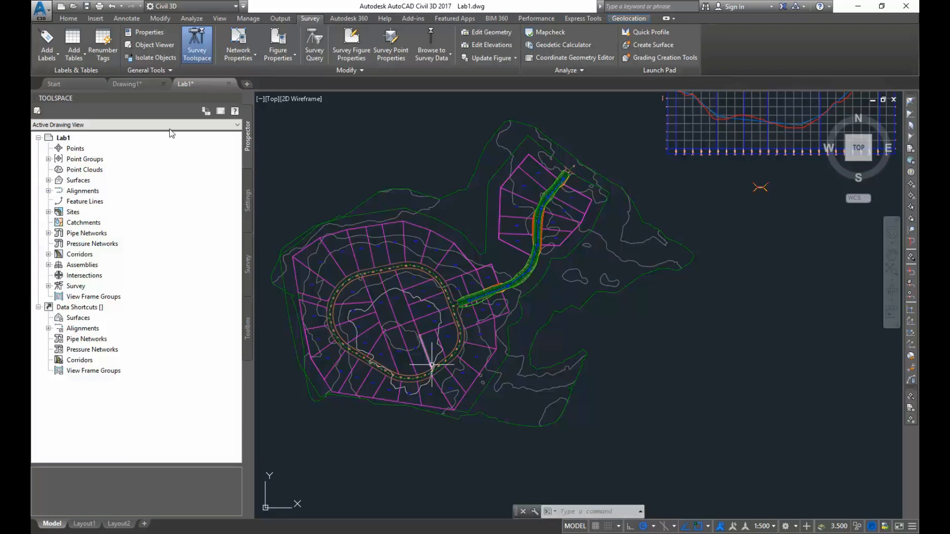
{"action": "left_click", "coordinate": [93, 18]}
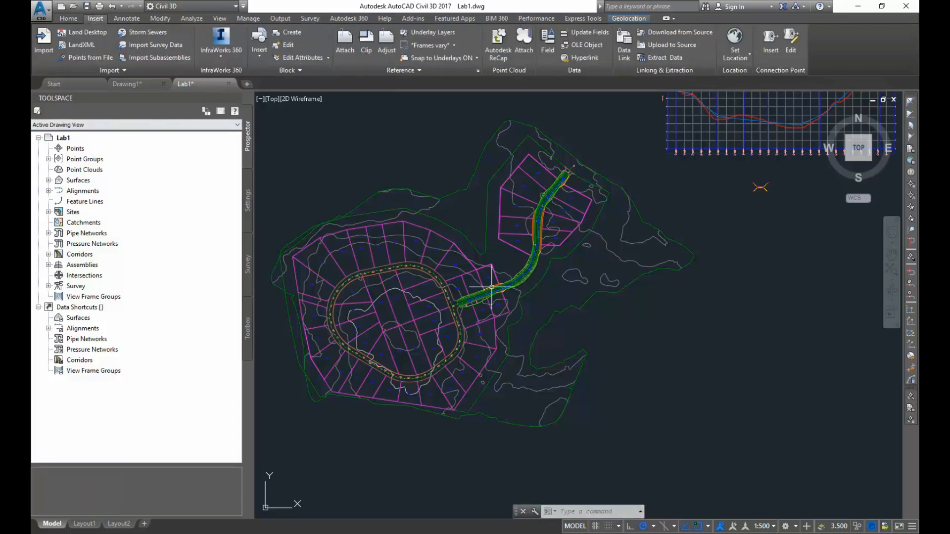
{"action": "left_click", "coordinate": [70, 19]}
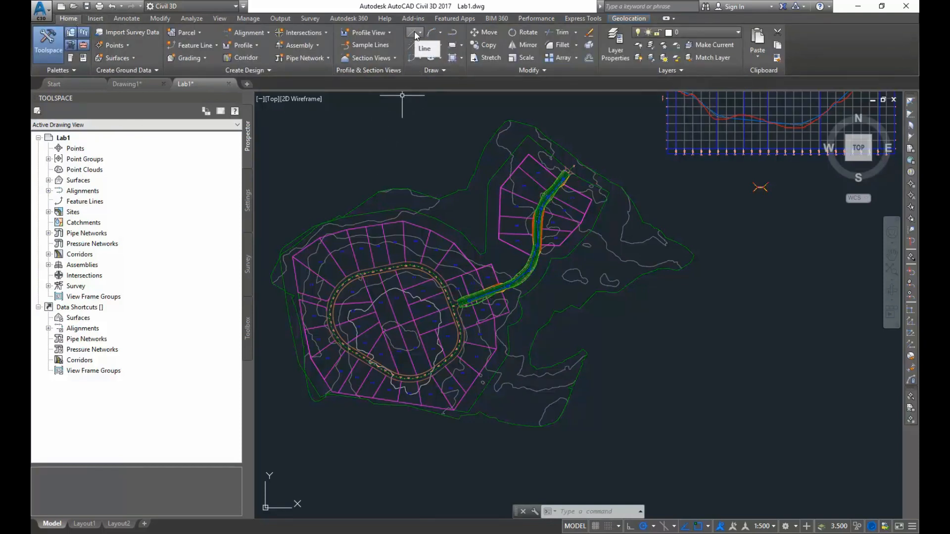
Browse the command suggestions offered for LINE at the command line without choosing any.
{"action": "left_click", "coordinate": [564, 511]}
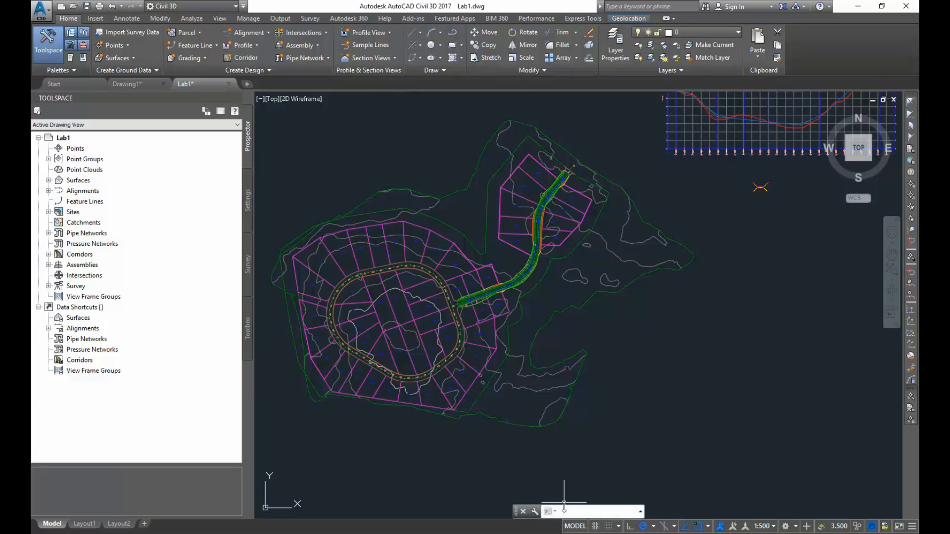
{"action": "type", "text": "l"}
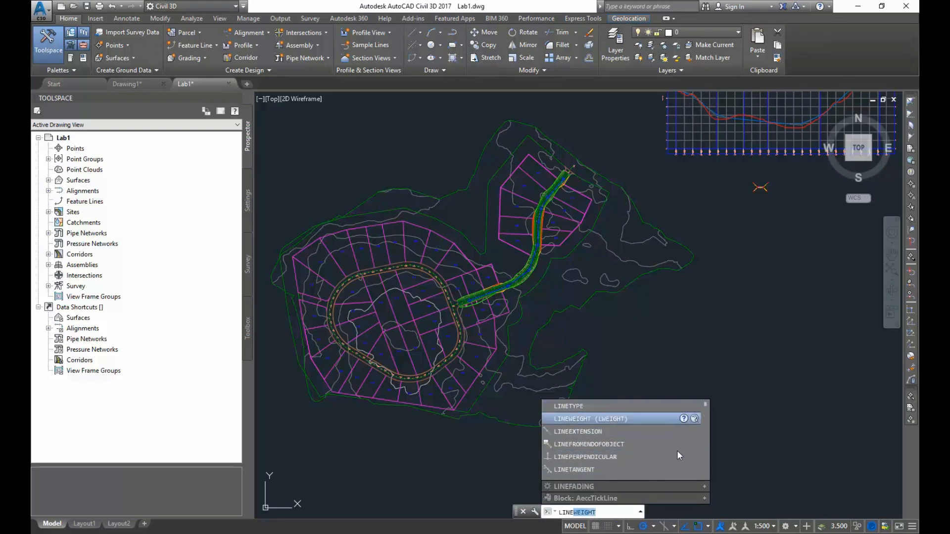
{"action": "left_click", "coordinate": [570, 510]}
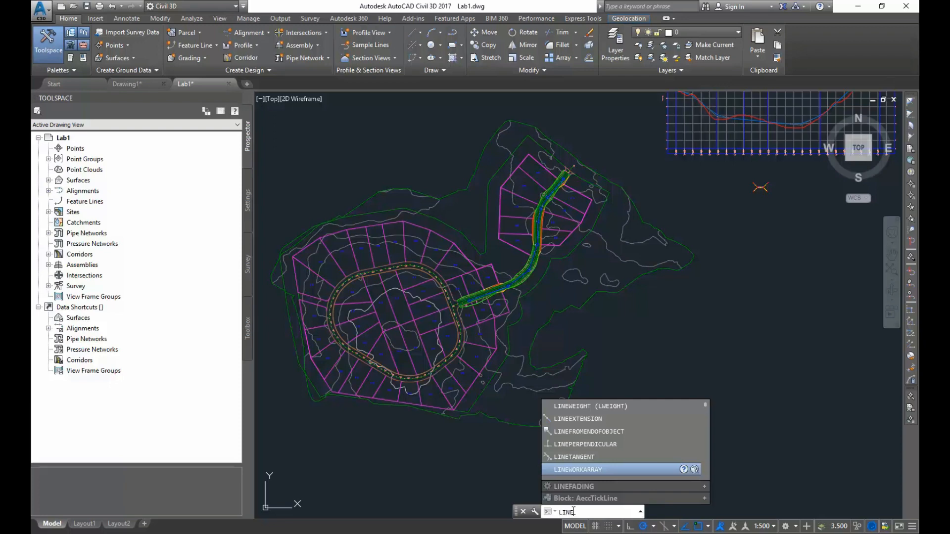
{"action": "key", "text": "Down"}
{"action": "key", "text": "Down"}
{"action": "key", "text": "Down"}
{"action": "key", "text": "Down"}
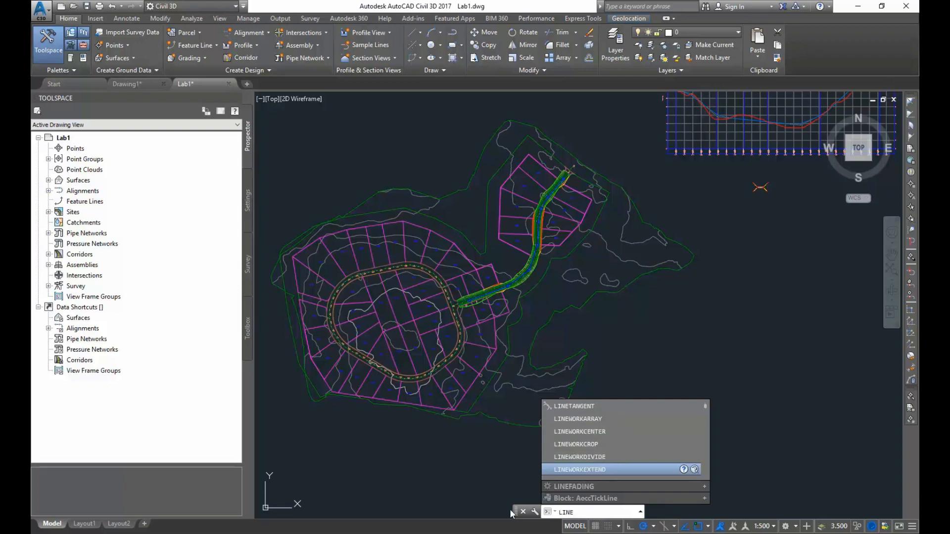
{"action": "left_click", "coordinate": [462, 484]}
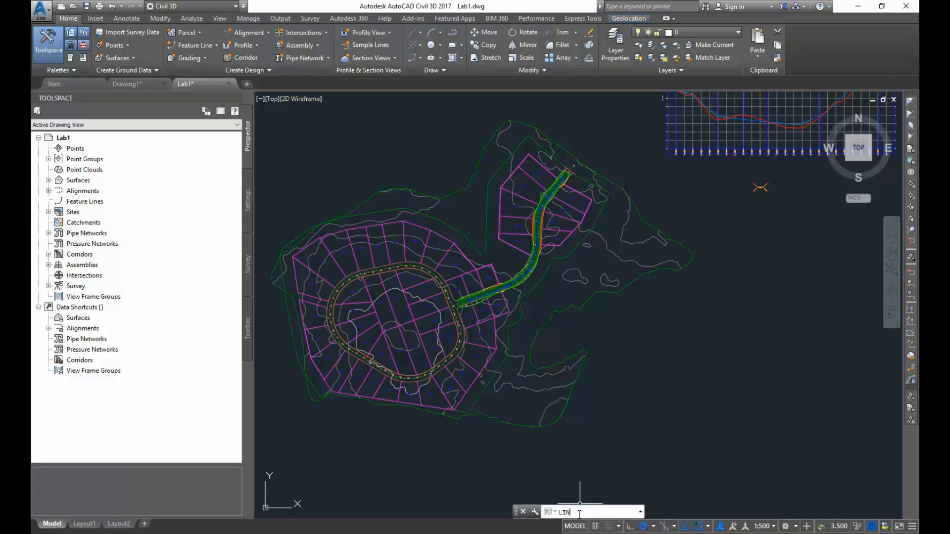
Start the Line command from the command line and exit it without drawing anything.
{"action": "type", "text": "L"}
{"action": "key", "text": "Return"}
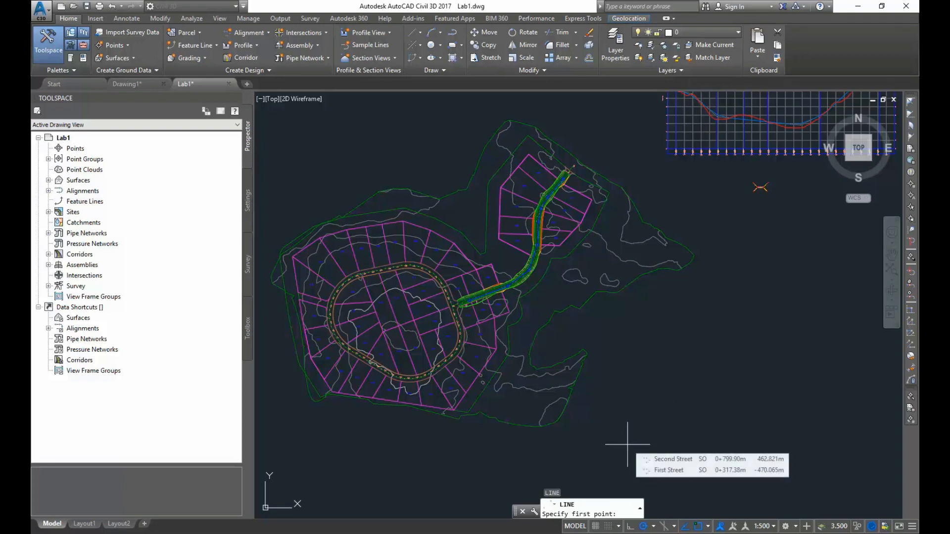
{"action": "key", "text": "Escape"}
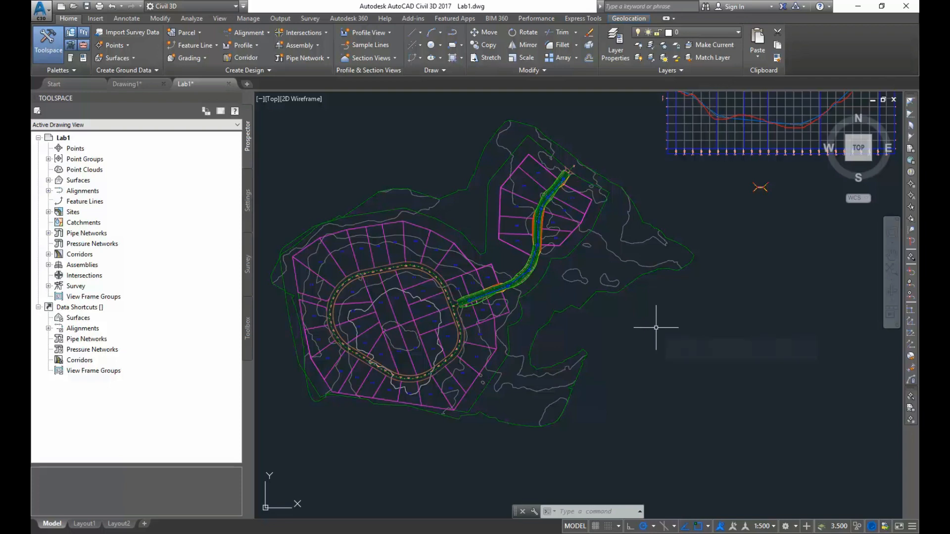
Zoom and pan around Lab1 to examine the site plan together with the two profile views.
{"action": "scroll", "coordinate": [656, 327], "scroll_direction": "down", "scroll_amount": 6}
{"action": "scroll", "coordinate": [656, 327], "scroll_direction": "up", "scroll_amount": 10}
{"action": "scroll", "coordinate": [655, 328], "scroll_direction": "down", "scroll_amount": 3}
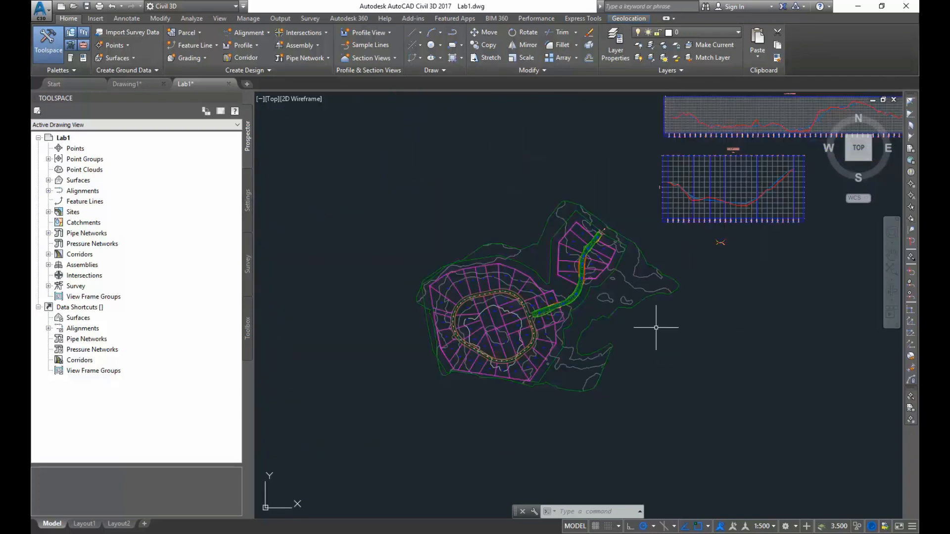
{"action": "scroll", "coordinate": [656, 327], "scroll_direction": "down", "scroll_amount": 2}
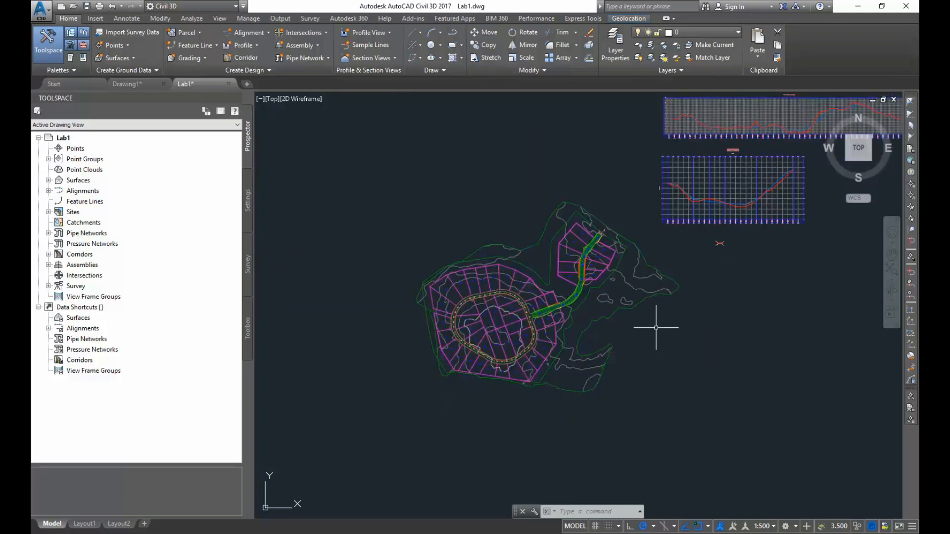
{"action": "scroll", "coordinate": [686, 336], "scroll_direction": "up", "scroll_amount": 2}
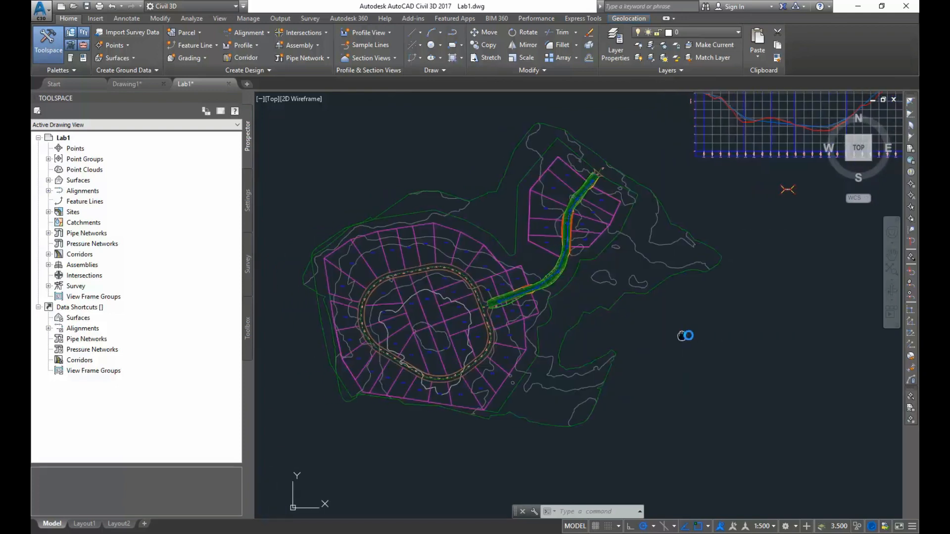
{"action": "scroll", "coordinate": [712, 339], "scroll_direction": "down", "scroll_amount": 2}
{"action": "mouse_move", "coordinate": [744, 341]}
{"action": "middle_mouse_down"}
{"action": "mouse_move", "coordinate": [609, 322]}
{"action": "mouse_move", "coordinate": [495, 363]}
{"action": "mouse_move", "coordinate": [520, 392]}
{"action": "middle_mouse_up"}
{"action": "scroll", "coordinate": [573, 381], "scroll_direction": "up", "scroll_amount": 1}
{"action": "middle_click_drag", "start_coordinate": [573, 381], "coordinate": [611, 364]}
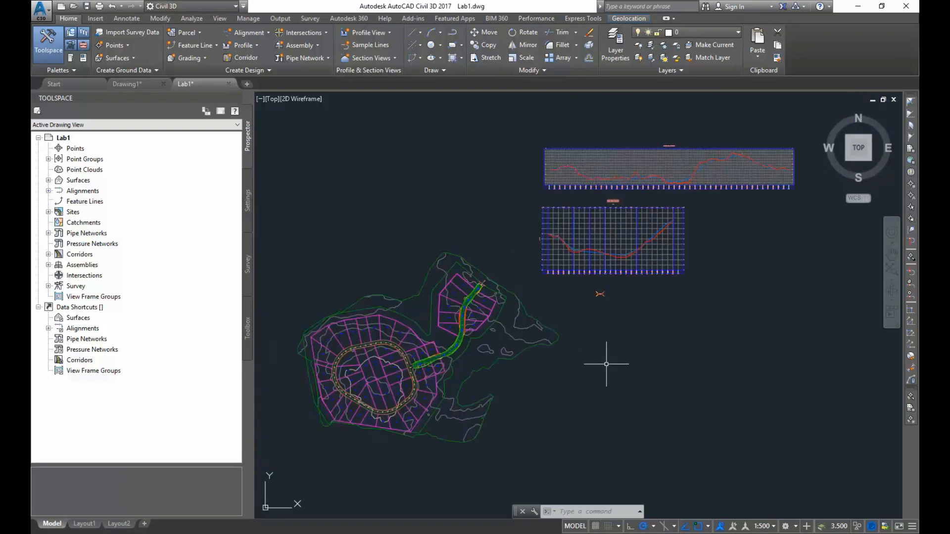
Shift the view with the Pan tool, and examine the Second Street corridor and lower profile view up close.
{"action": "left_click", "coordinate": [895, 258]}
{"action": "mouse_move", "coordinate": [623, 357]}
{"action": "left_mouse_down"}
{"action": "mouse_move", "coordinate": [681, 341]}
{"action": "mouse_move", "coordinate": [643, 326]}
{"action": "mouse_move", "coordinate": [621, 337]}
{"action": "mouse_move", "coordinate": [685, 325]}
{"action": "left_mouse_up"}
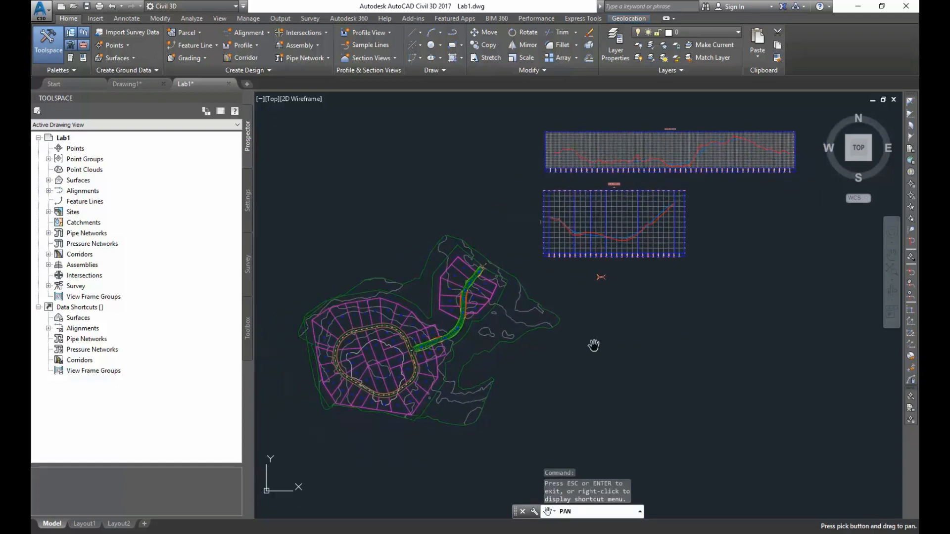
{"action": "key", "text": "Escape"}
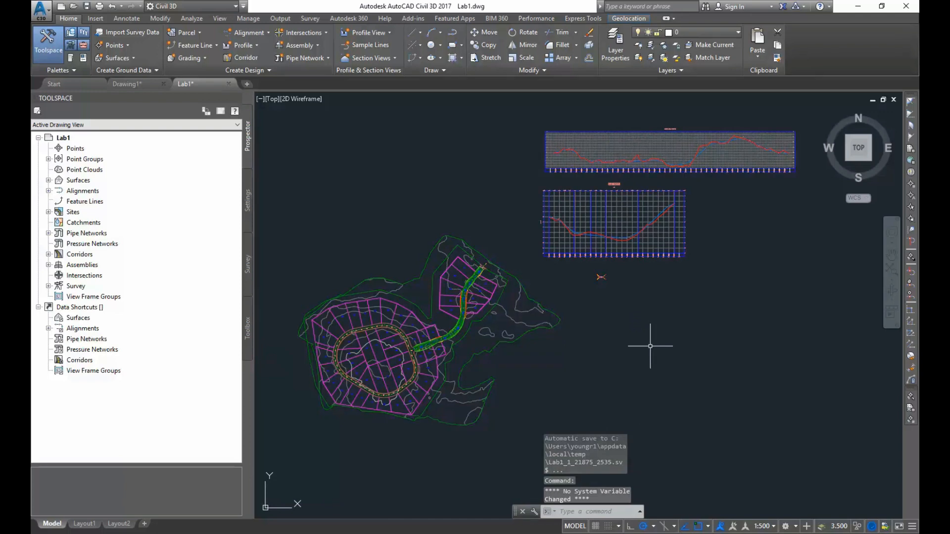
{"action": "scroll", "coordinate": [650, 346], "scroll_direction": "down", "scroll_amount": 3}
{"action": "scroll", "coordinate": [650, 345], "scroll_direction": "up", "scroll_amount": 5}
{"action": "scroll", "coordinate": [650, 346], "scroll_direction": "down", "scroll_amount": 2}
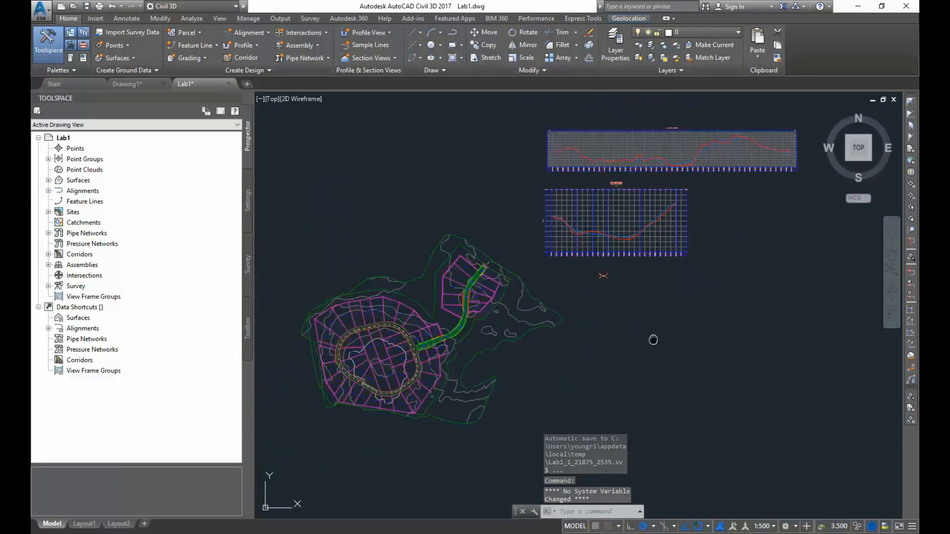
{"action": "scroll", "coordinate": [602, 342], "scroll_direction": "up", "scroll_amount": 2}
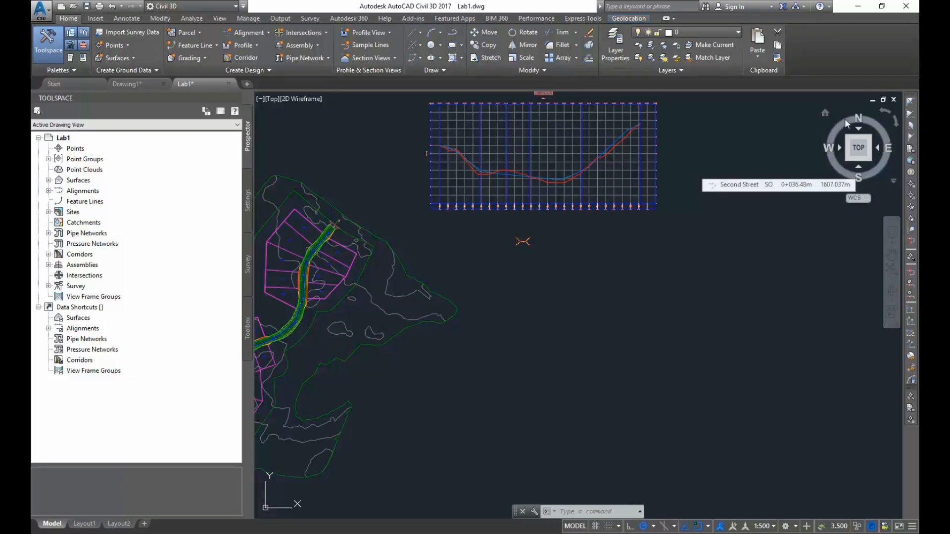
{"action": "middle_click_drag", "start_coordinate": [529, 322], "coordinate": [625, 328]}
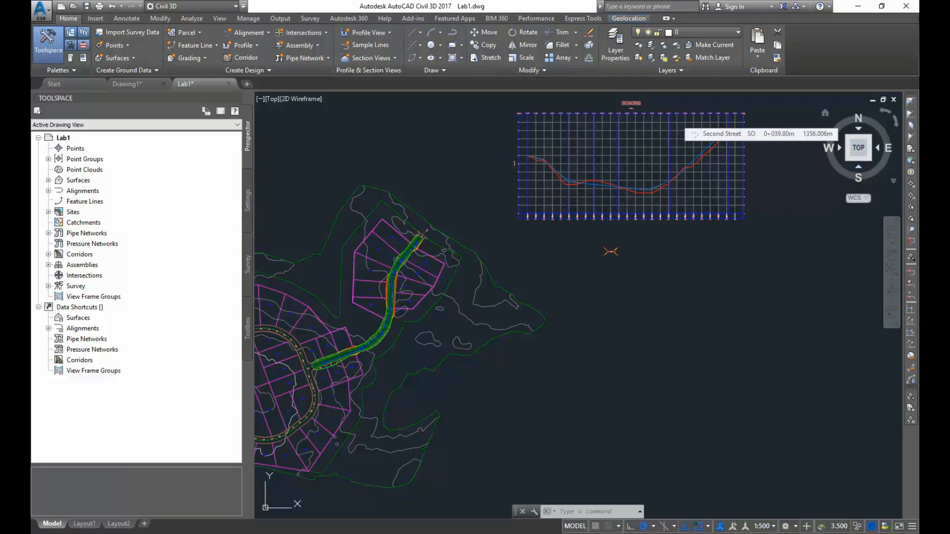
Orbit the drawing into a slightly tilted custom 3D view to look at the terrain surface.
{"action": "left_click", "coordinate": [859, 168]}
{"action": "middle_click_drag", "start_coordinate": [578, 305], "coordinate": [578, 305], "text": "shift"}
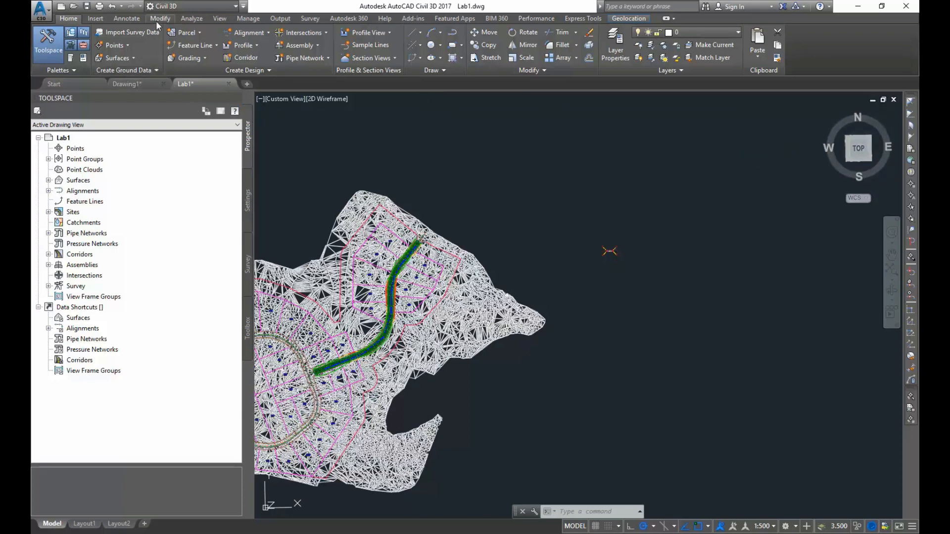
View the drawing from the preset Top view and from the preset Bottom view.
{"action": "left_click", "coordinate": [215, 19]}
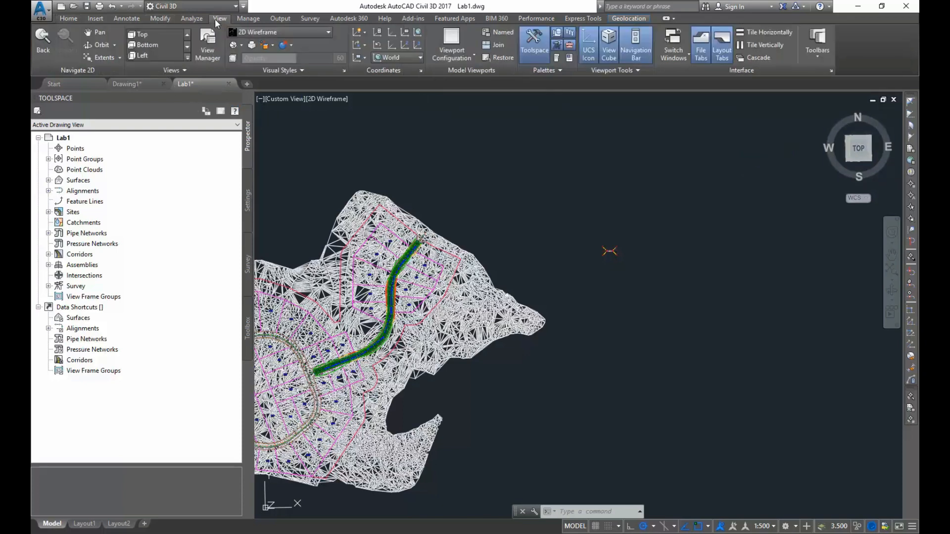
{"action": "left_click", "coordinate": [140, 34]}
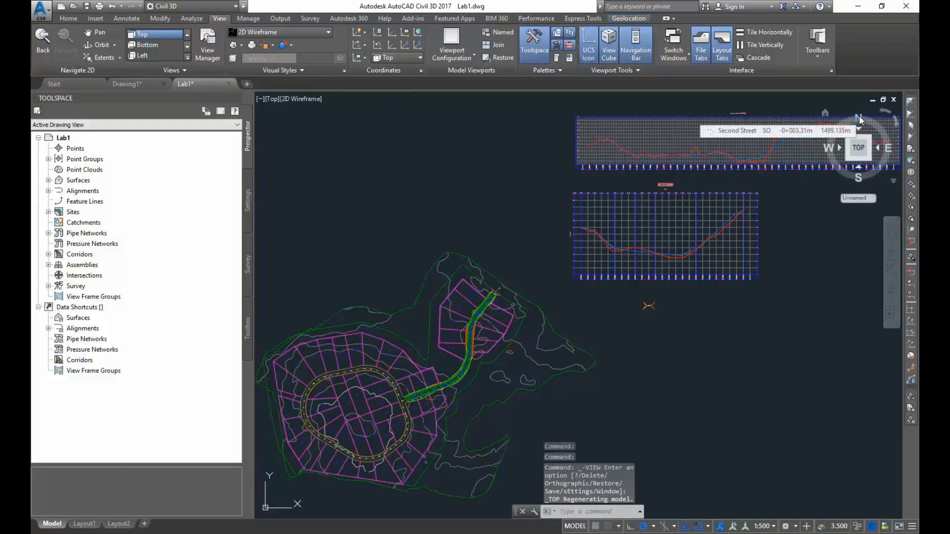
{"action": "left_click", "coordinate": [140, 46]}
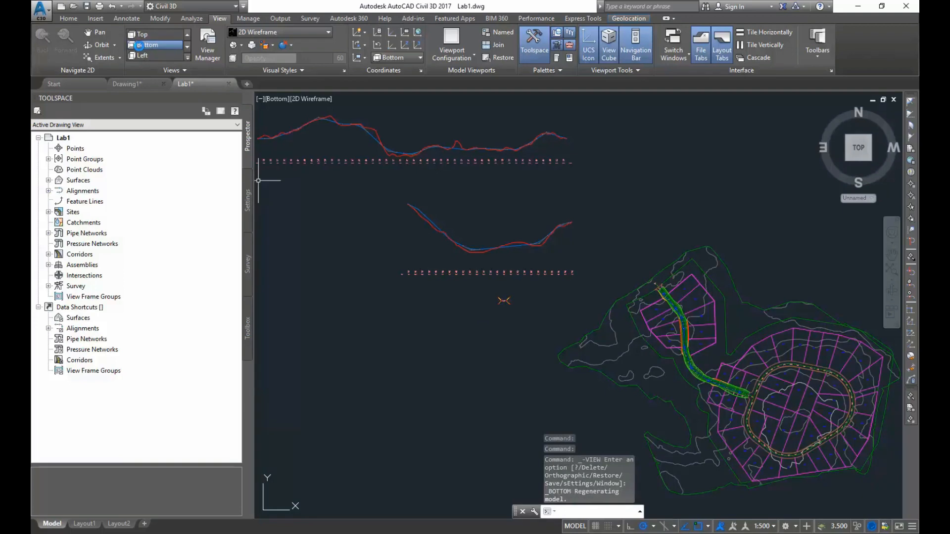
Examine the terrain and corridor from the preset Left view, and return the drawing to the preset Top view.
{"action": "left_click", "coordinate": [147, 55]}
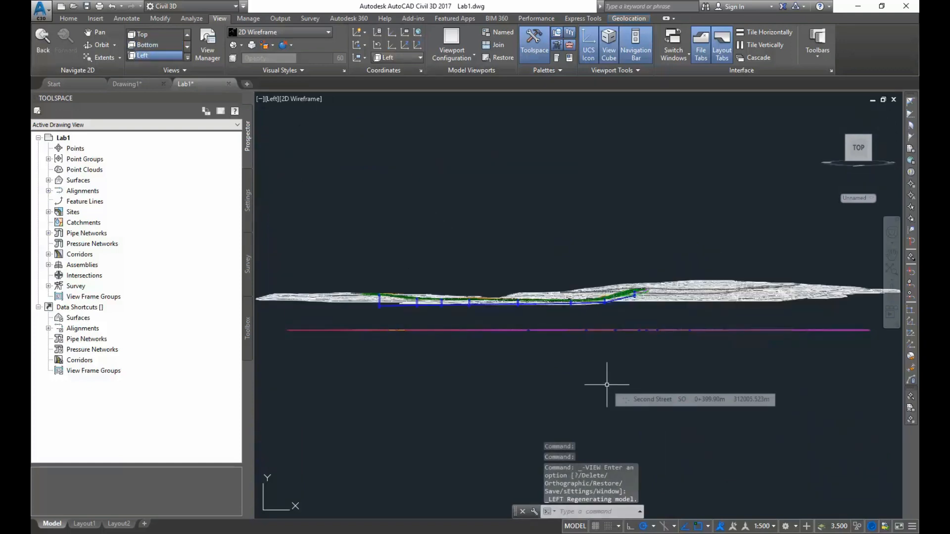
{"action": "scroll", "coordinate": [551, 328], "scroll_direction": "up", "scroll_amount": 4}
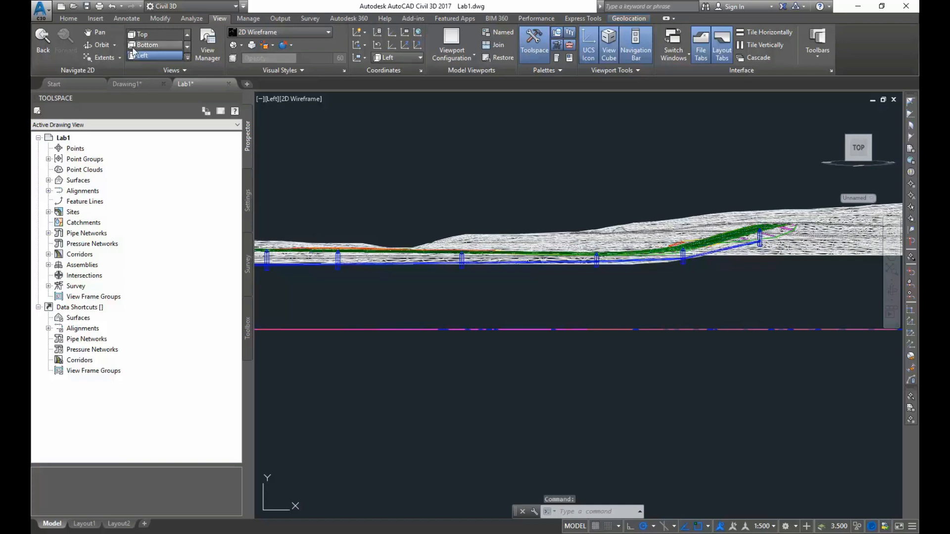
{"action": "left_click", "coordinate": [144, 38]}
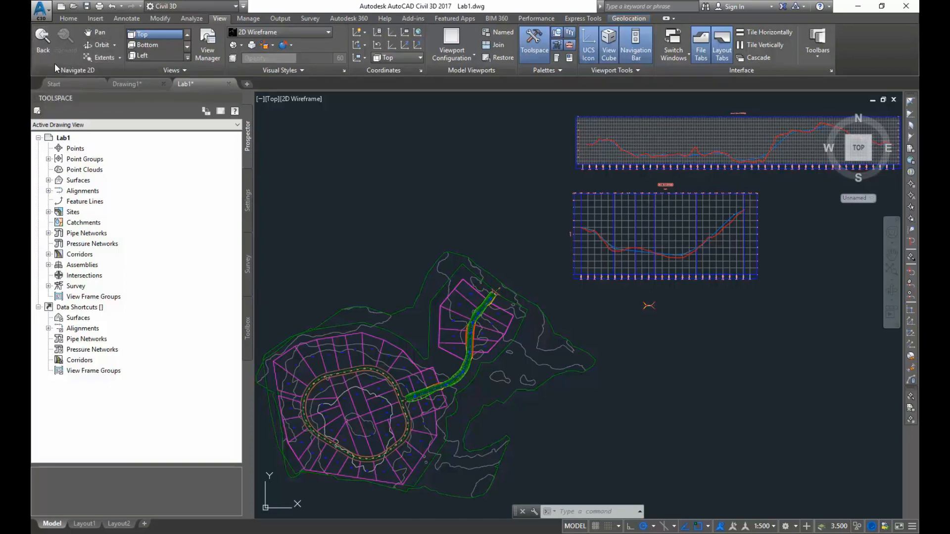
Preview the drawing in the Shaded and 3dWireframe visual styles, and switch it back to 2D Wireframe.
{"action": "left_click", "coordinate": [327, 33]}
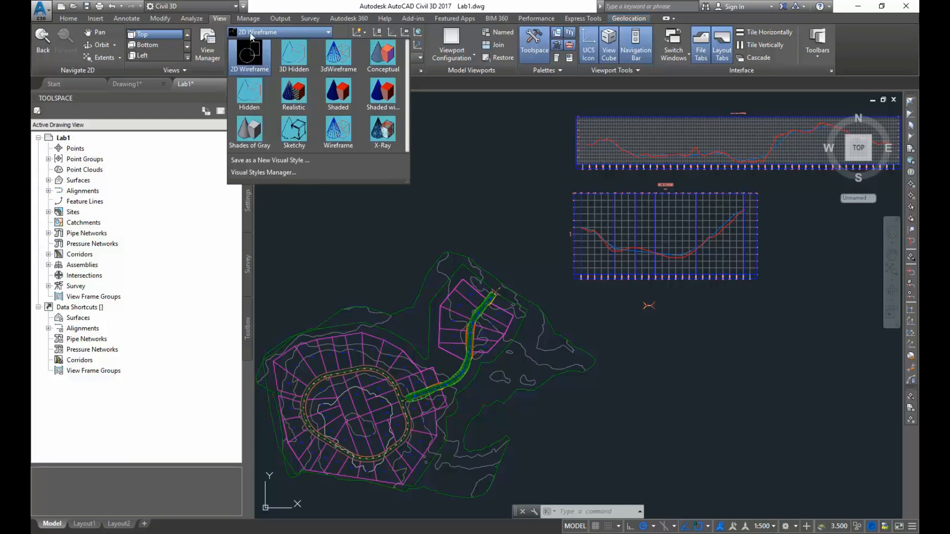
{"action": "left_click", "coordinate": [342, 102]}
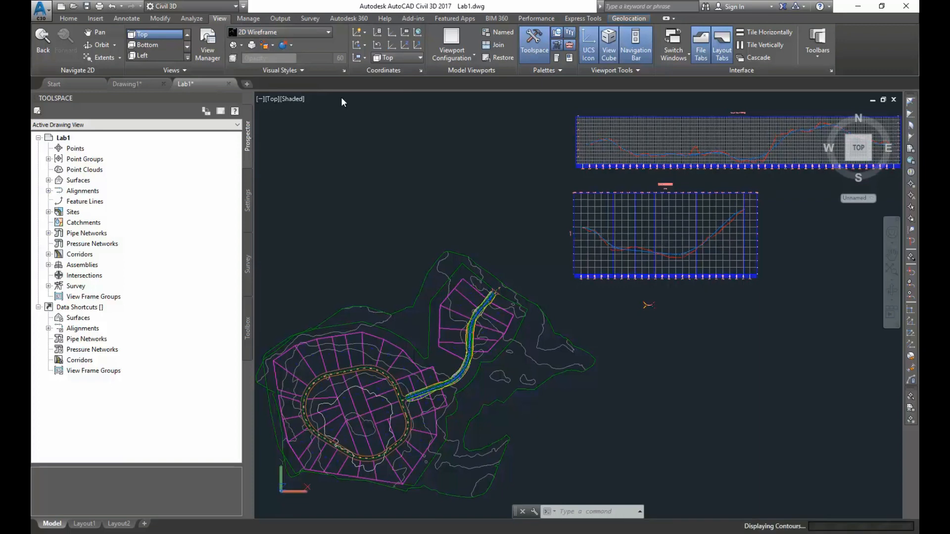
{"action": "left_click", "coordinate": [329, 31]}
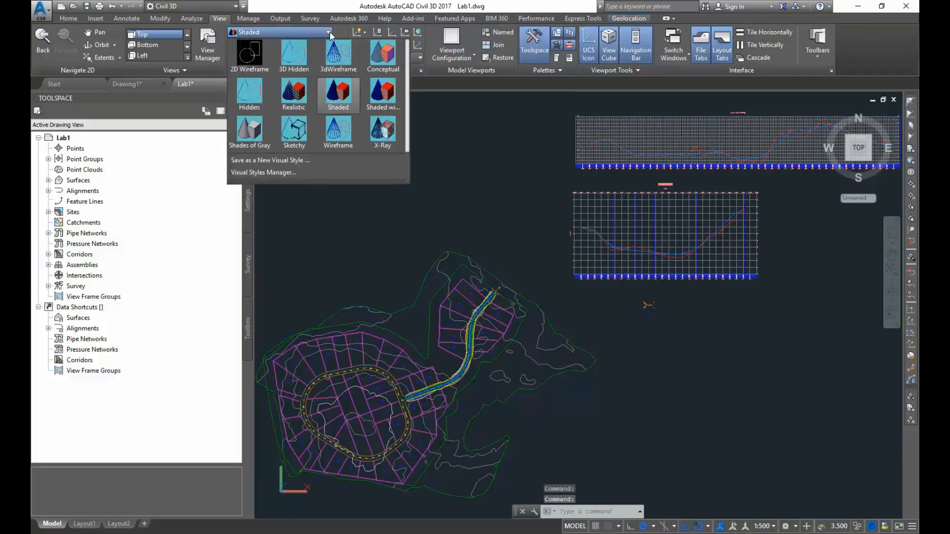
{"action": "left_click", "coordinate": [339, 55]}
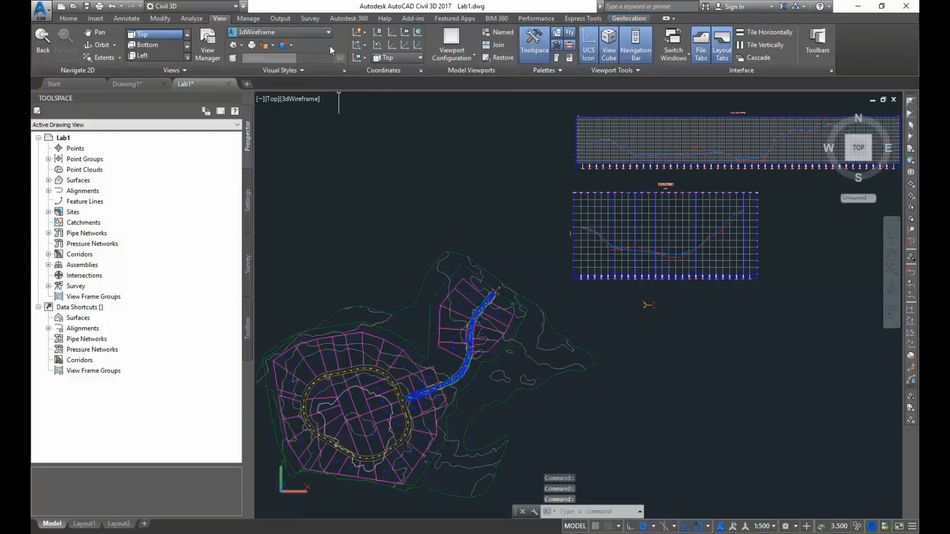
{"action": "left_click", "coordinate": [328, 32]}
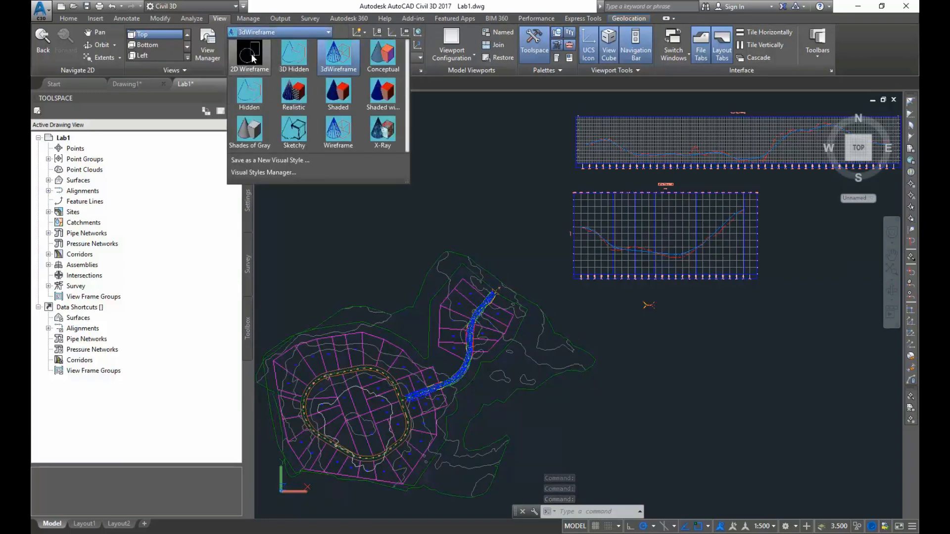
{"action": "left_click", "coordinate": [250, 54]}
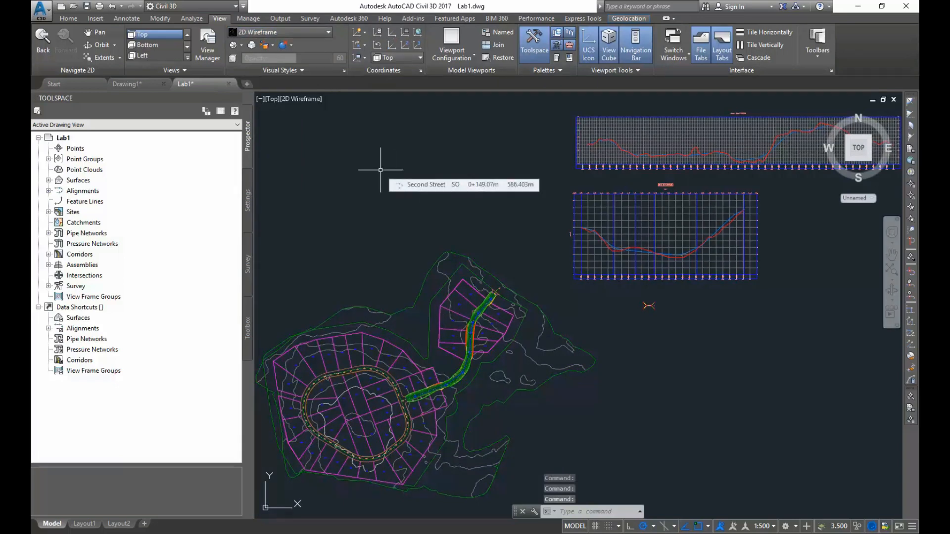
Compare Lab1's object tree in the Toolspace Prospector with its object categories in the Toolspace Settings, alongside the site plan.
{"action": "scroll", "coordinate": [384, 168], "scroll_direction": "down", "scroll_amount": 2}
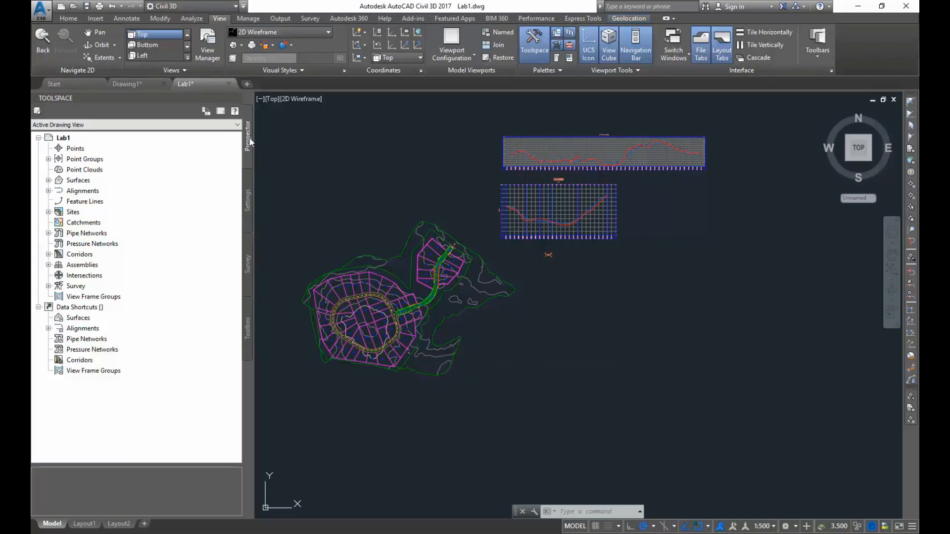
{"action": "left_click", "coordinate": [246, 217]}
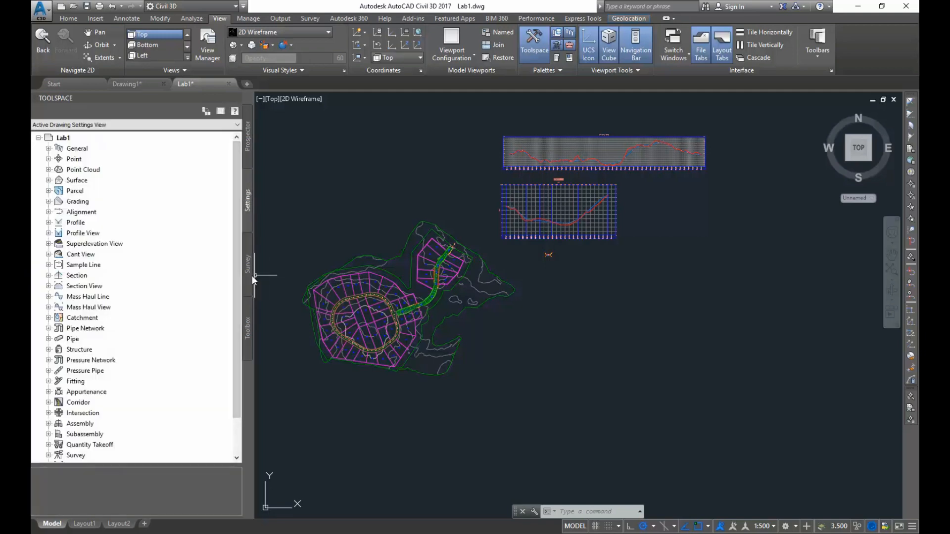
{"action": "left_click", "coordinate": [248, 141]}
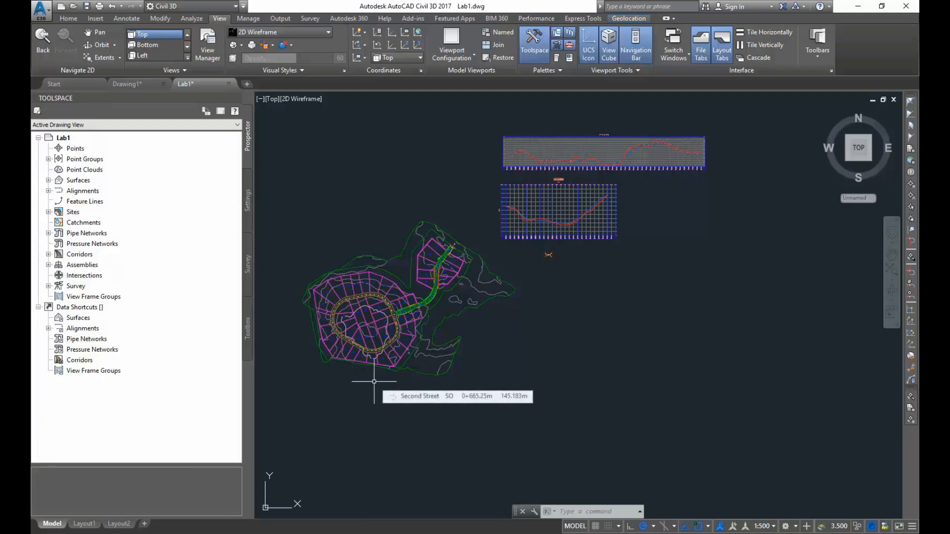
{"action": "scroll", "coordinate": [371, 373], "scroll_direction": "up", "scroll_amount": 2}
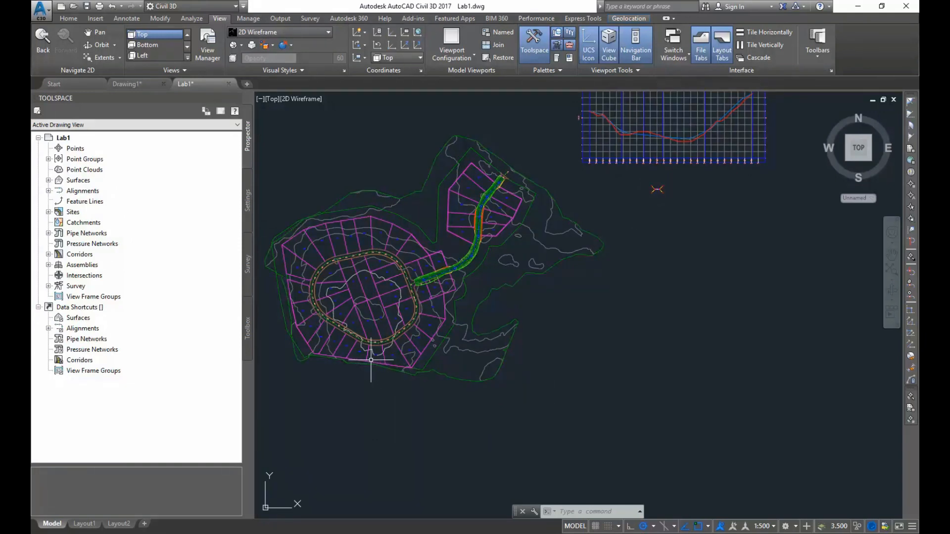
{"action": "scroll", "coordinate": [371, 360], "scroll_direction": "up", "scroll_amount": 2}
{"action": "scroll", "coordinate": [371, 358], "scroll_direction": "down", "scroll_amount": 2}
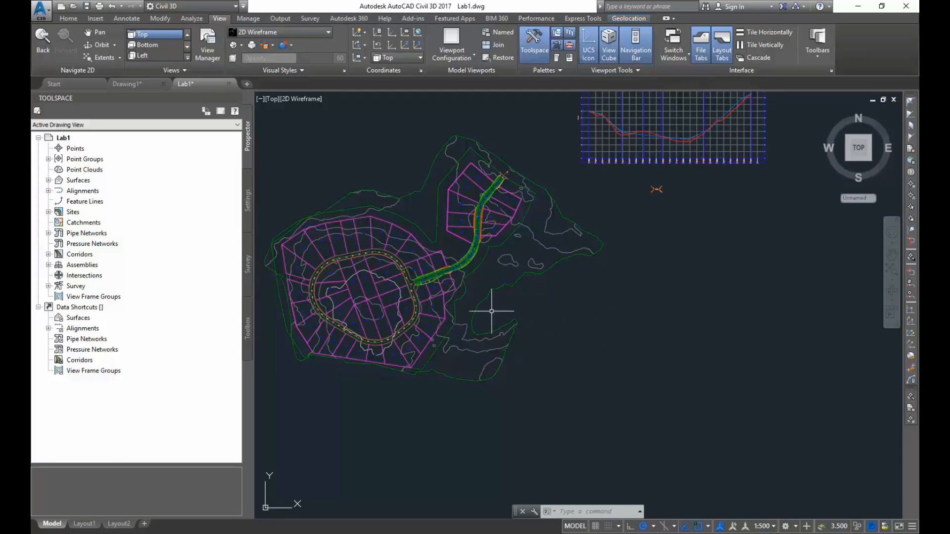
{"action": "mouse_move", "coordinate": [492, 309]}
{"action": "mouse_move", "coordinate": [381, 287]}
{"action": "left_click", "coordinate": [245, 203]}
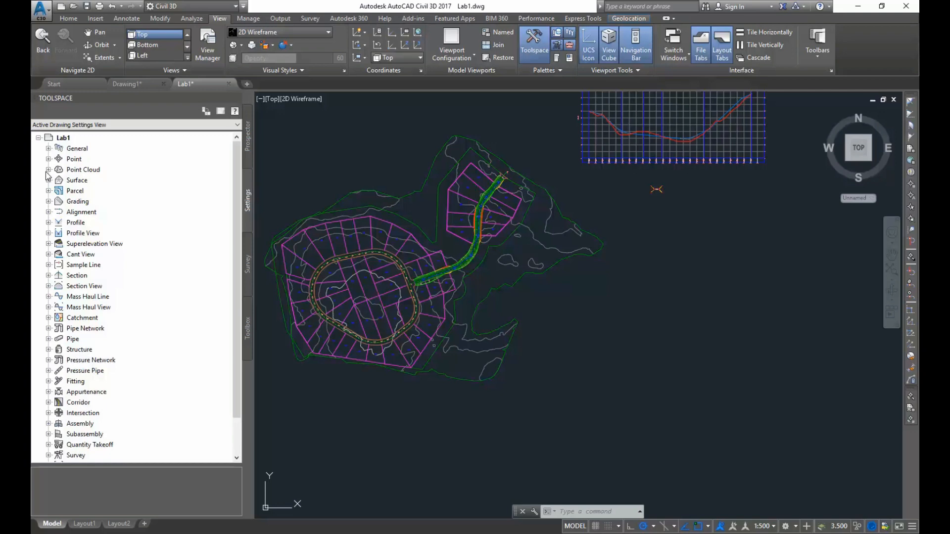
In the Prospector, expand Point Groups and Surfaces down to the contents of the EG surface, and select EG.
{"action": "left_click", "coordinate": [248, 156]}
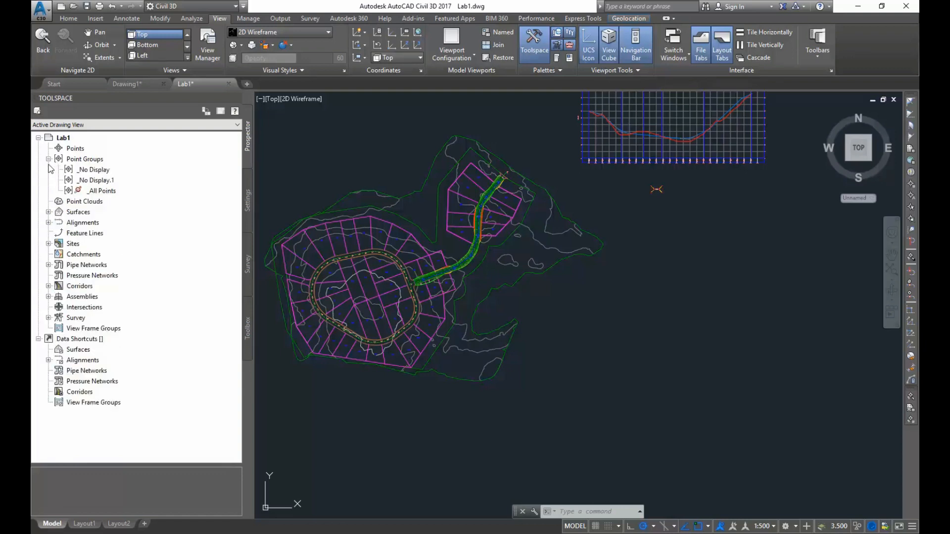
{"action": "left_click", "coordinate": [49, 211]}
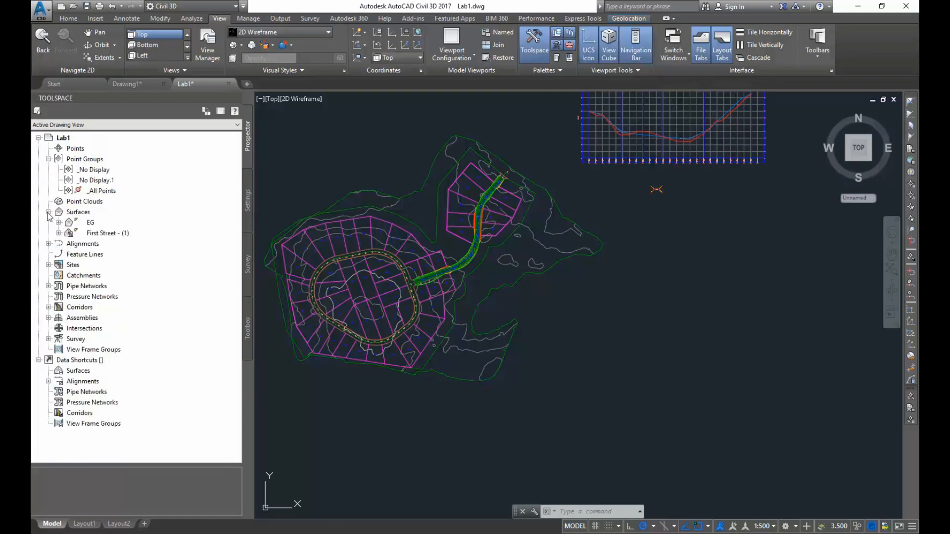
{"action": "left_click", "coordinate": [79, 212]}
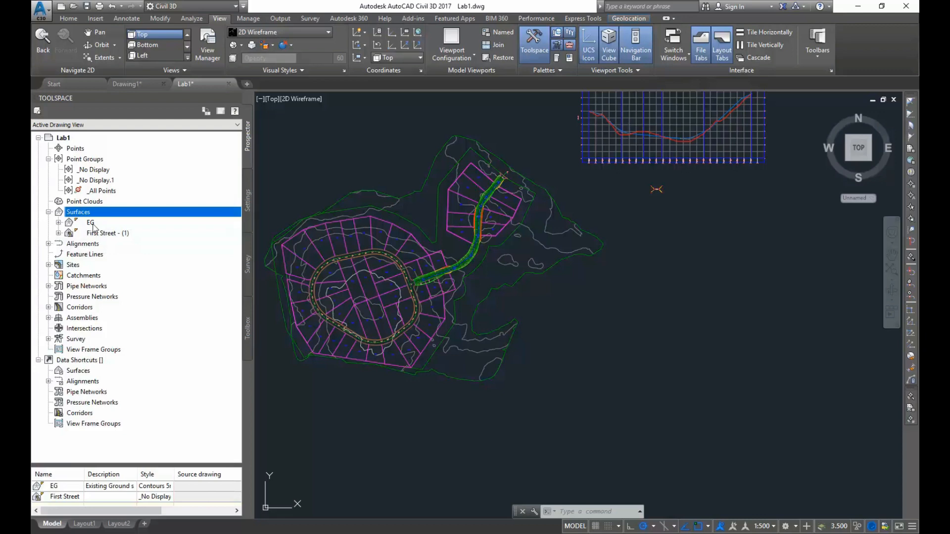
{"action": "left_click", "coordinate": [58, 222]}
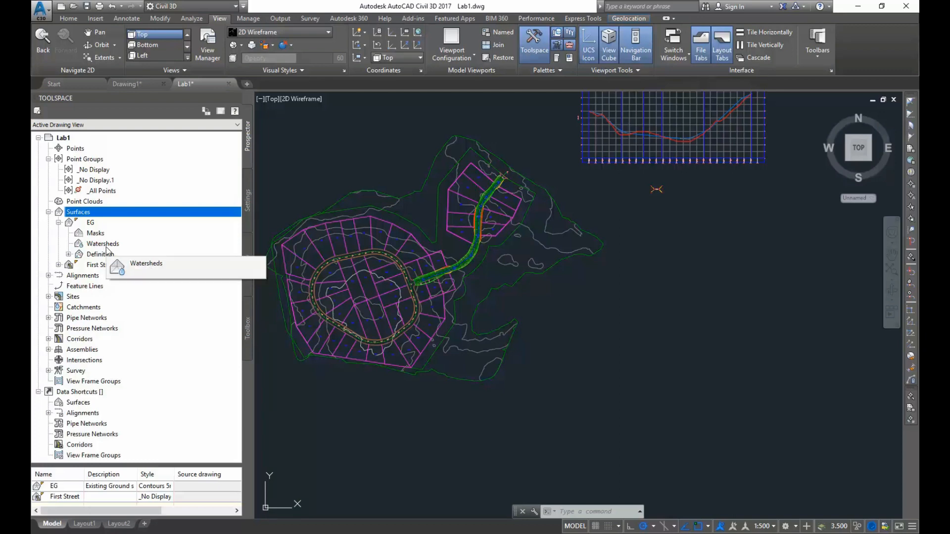
{"action": "left_click", "coordinate": [90, 223]}
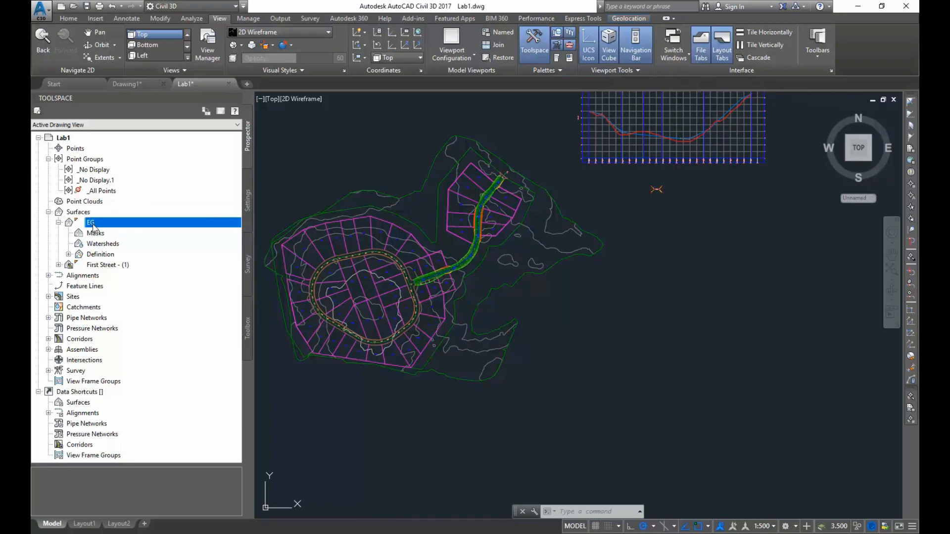
Expand the centerline alignments in the Prospector, and zoom the drawing to First Street and to Second Street.
{"action": "left_click", "coordinate": [48, 276]}
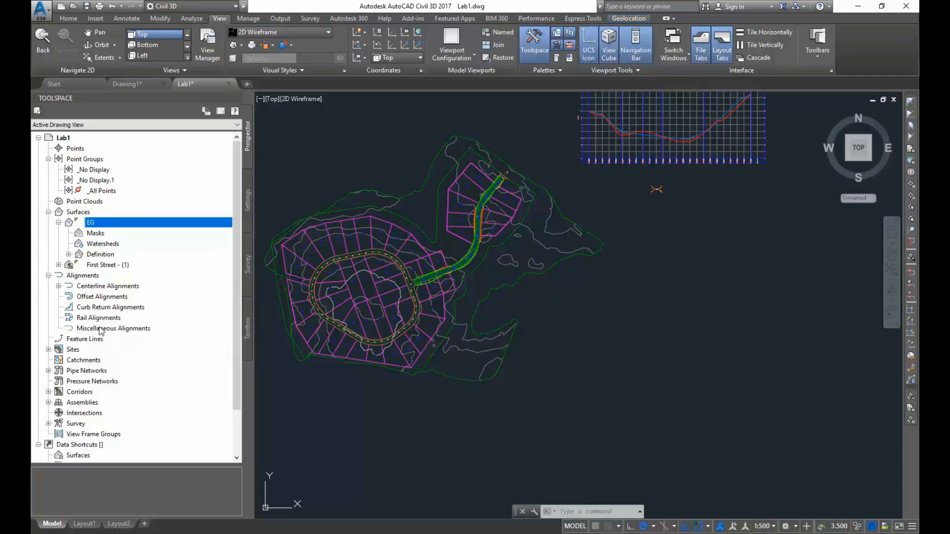
{"action": "left_click", "coordinate": [59, 286]}
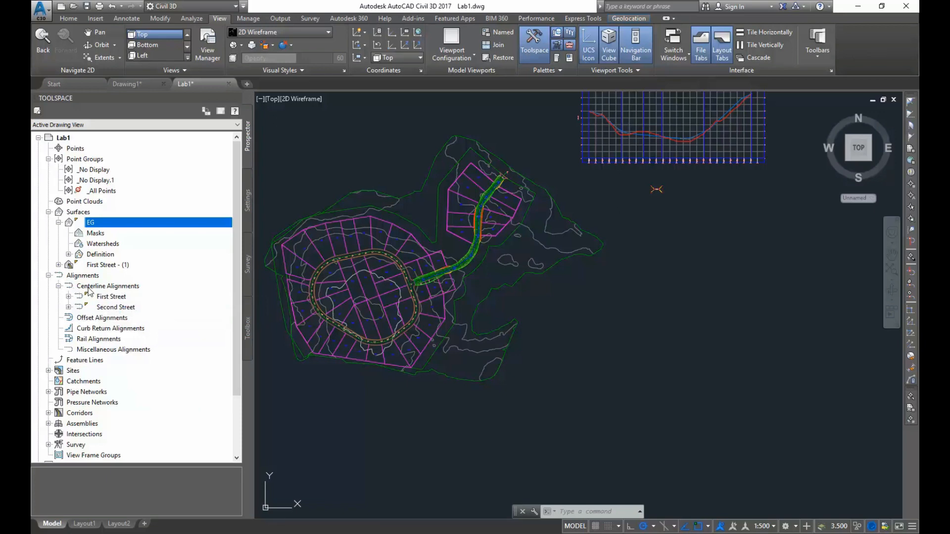
{"action": "mouse_move", "coordinate": [123, 303]}
{"action": "right_click", "coordinate": [102, 298]}
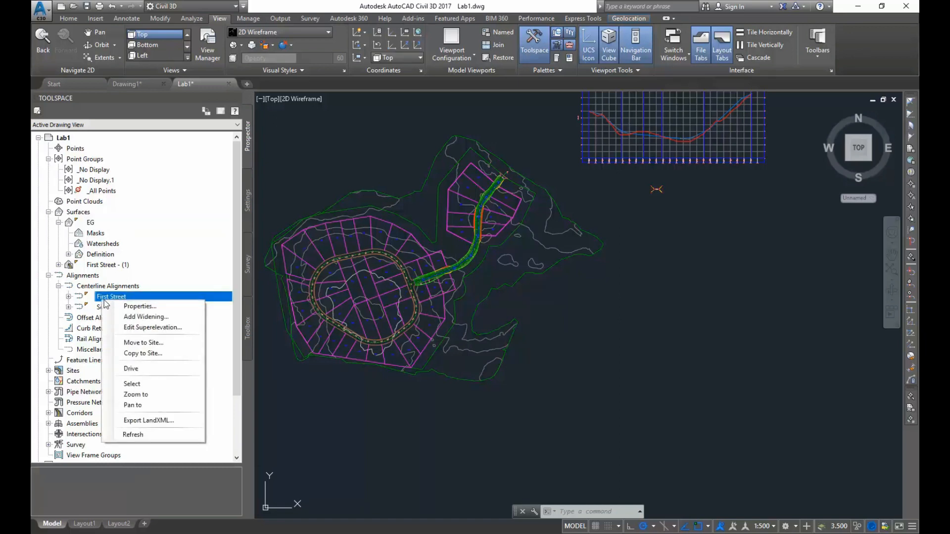
{"action": "left_click", "coordinate": [137, 394]}
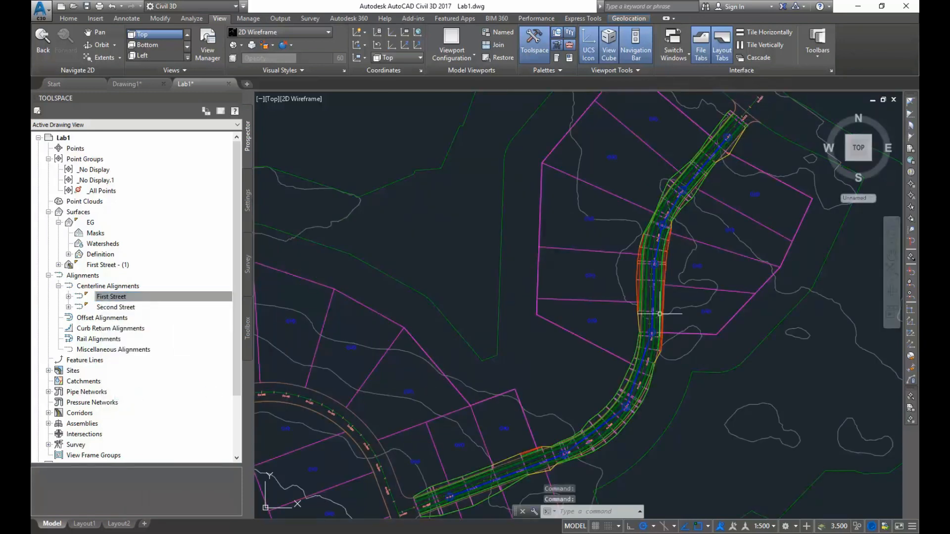
{"action": "right_click", "coordinate": [119, 307]}
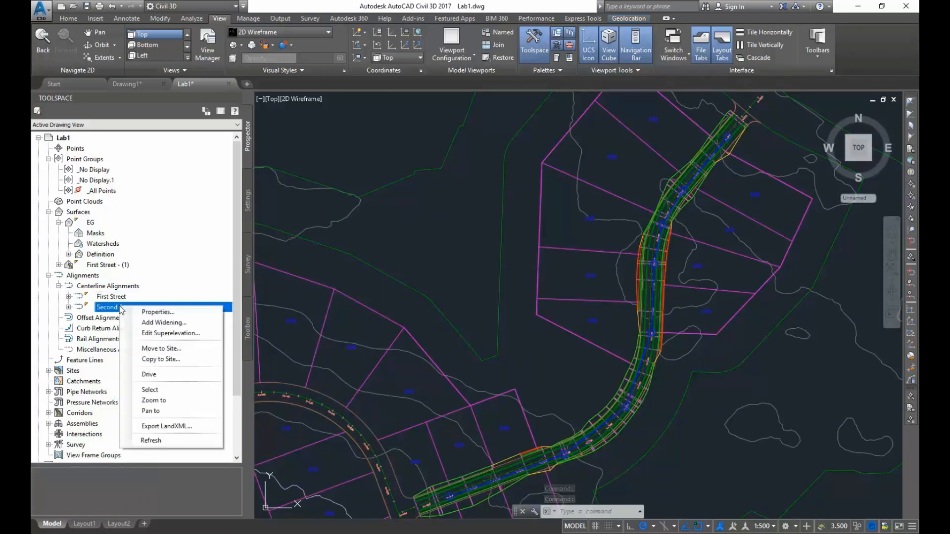
{"action": "left_click", "coordinate": [168, 400]}
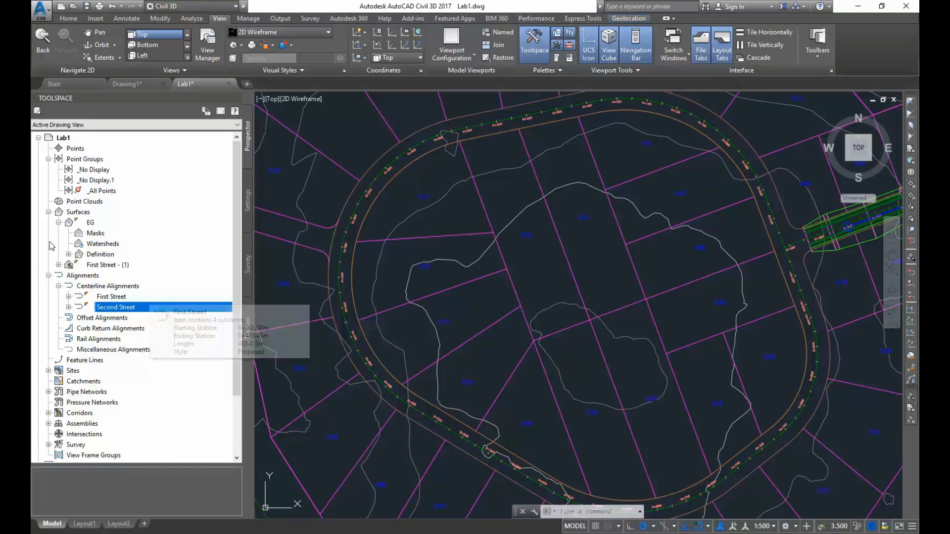
Collapse the Surfaces, Alignments and Point Groups branches of the Prospector tree.
{"action": "left_click", "coordinate": [48, 211]}
{"action": "left_click", "coordinate": [48, 222]}
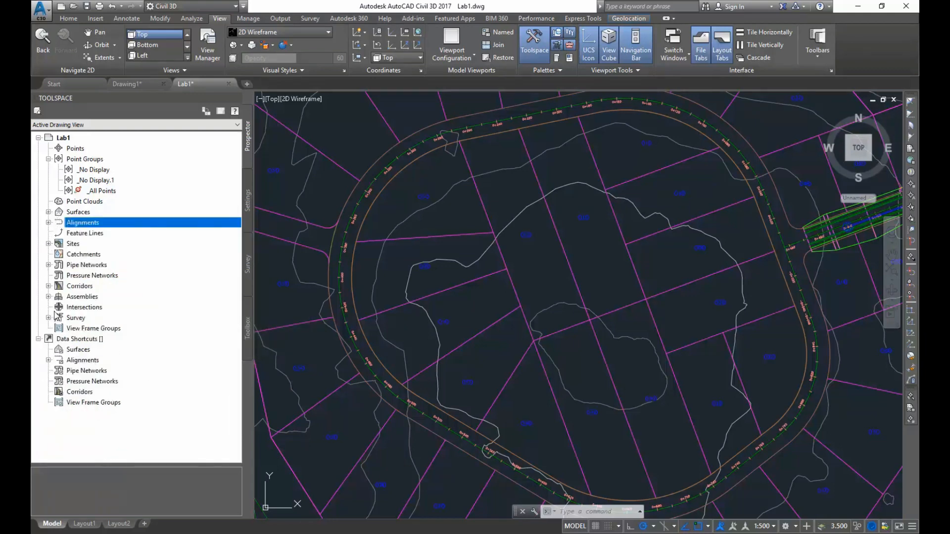
{"action": "left_click", "coordinate": [49, 159]}
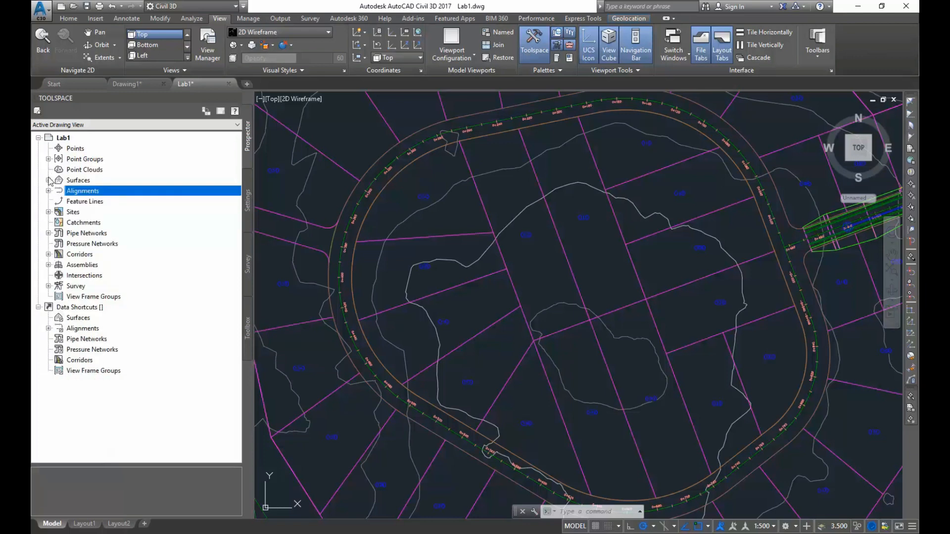
Expand Sites down to the parcels of Site 1, and compare the Single-Family parcel list with the lot labels in the plan.
{"action": "left_click", "coordinate": [49, 212]}
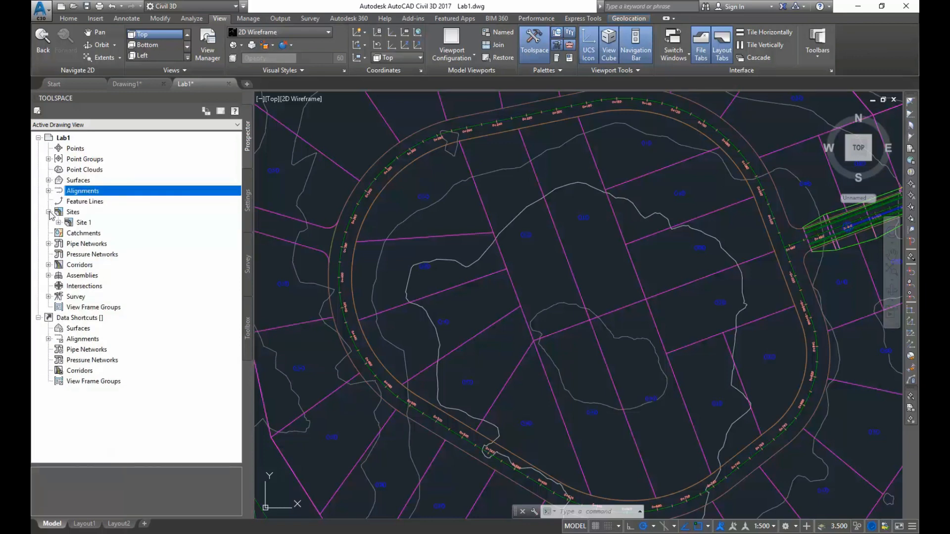
{"action": "left_click", "coordinate": [58, 223]}
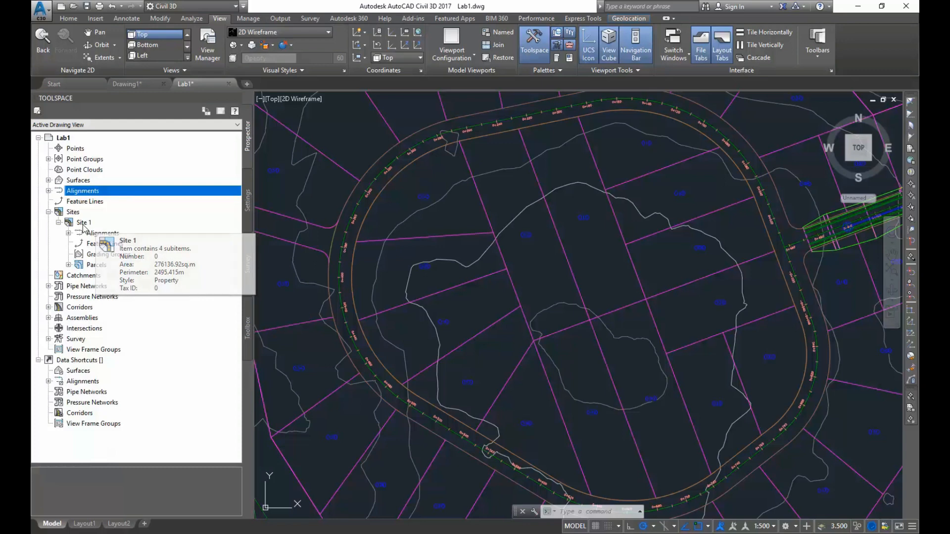
{"action": "left_click", "coordinate": [69, 265]}
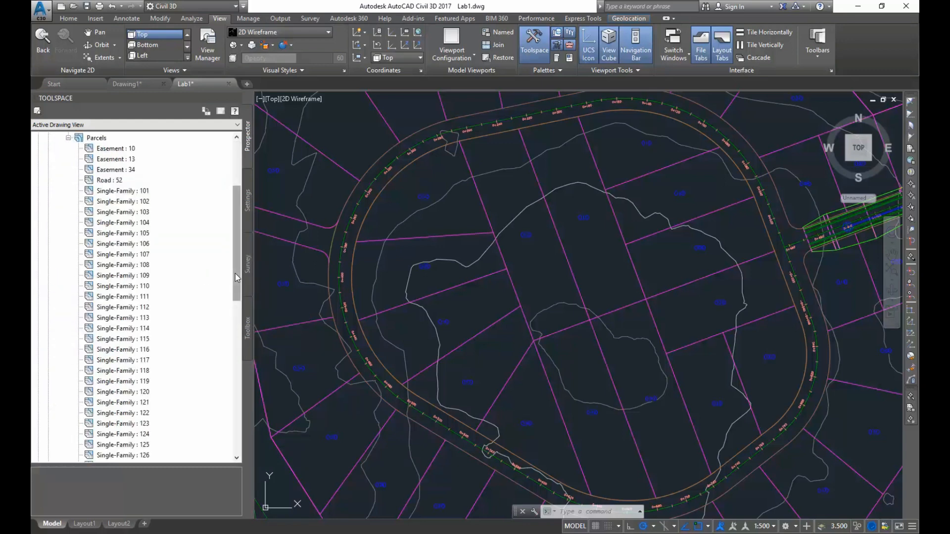
{"action": "left_click_drag", "start_coordinate": [236, 277], "coordinate": [208, 261]}
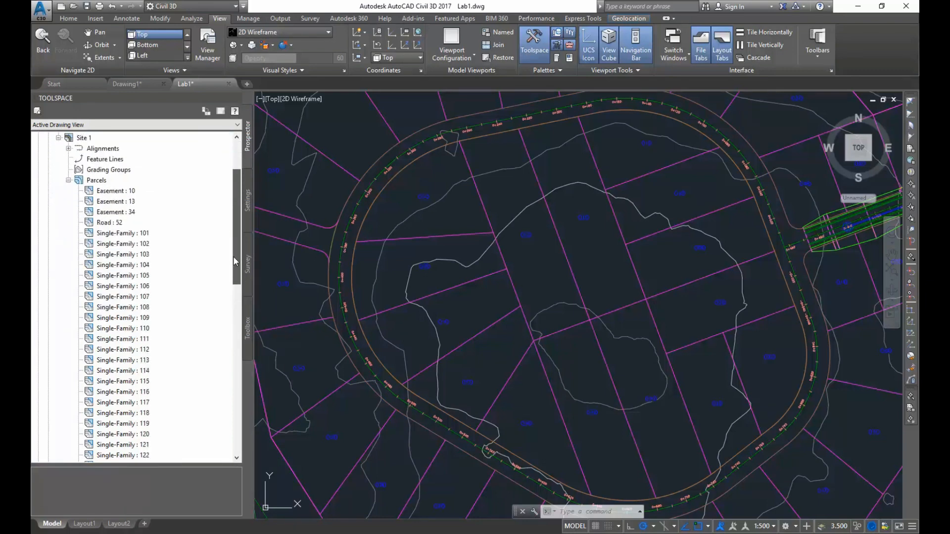
{"action": "mouse_move", "coordinate": [130, 237]}
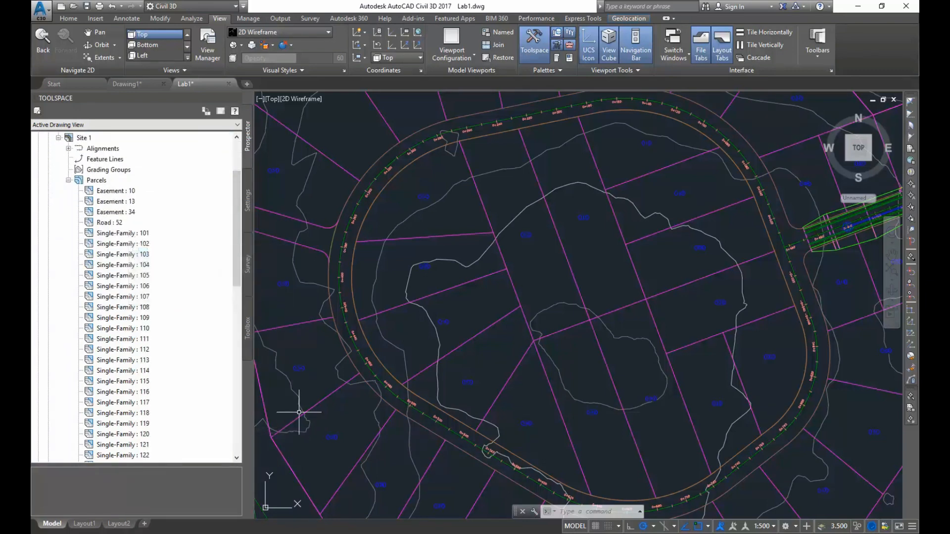
{"action": "scroll", "coordinate": [290, 377], "scroll_direction": "up", "scroll_amount": 7}
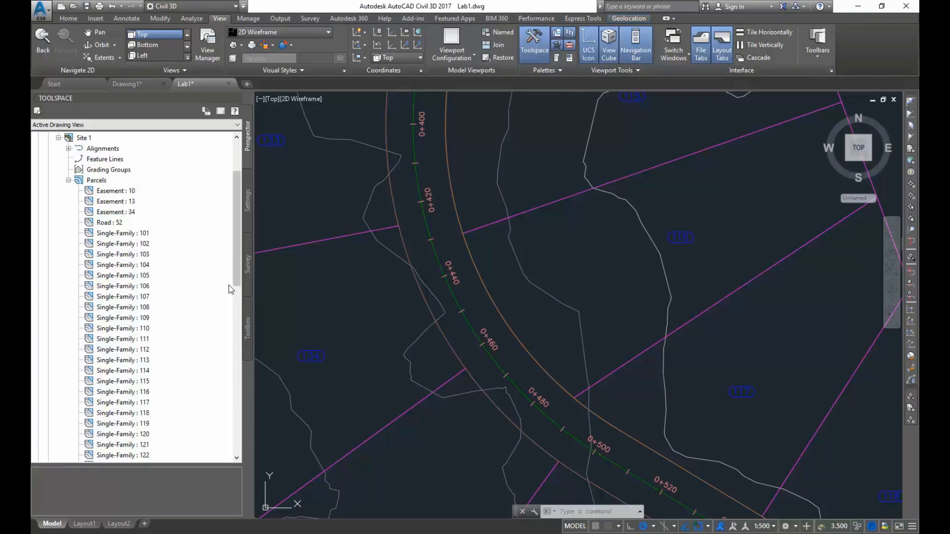
{"action": "scroll", "coordinate": [238, 296], "scroll_direction": "down", "scroll_amount": 1}
{"action": "scroll", "coordinate": [238, 297], "scroll_direction": "down", "scroll_amount": 5}
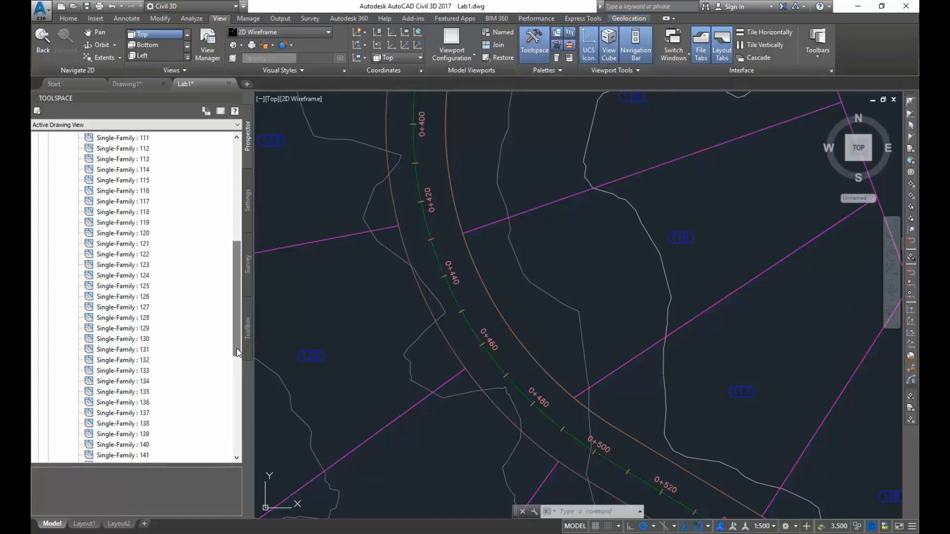
Zoom the drawing to the Single-Family : 134 parcel and select its western boundary segment.
{"action": "right_click", "coordinate": [135, 386]}
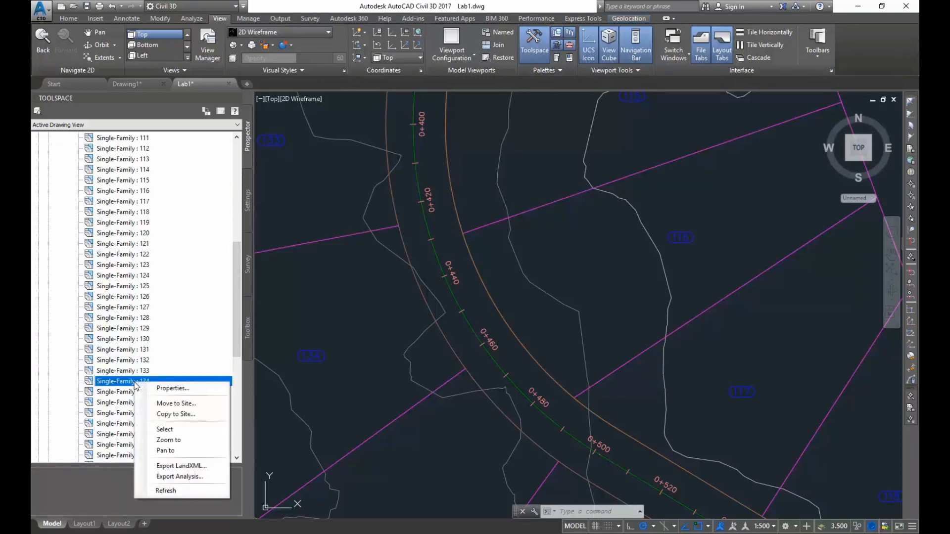
{"action": "left_click", "coordinate": [168, 439]}
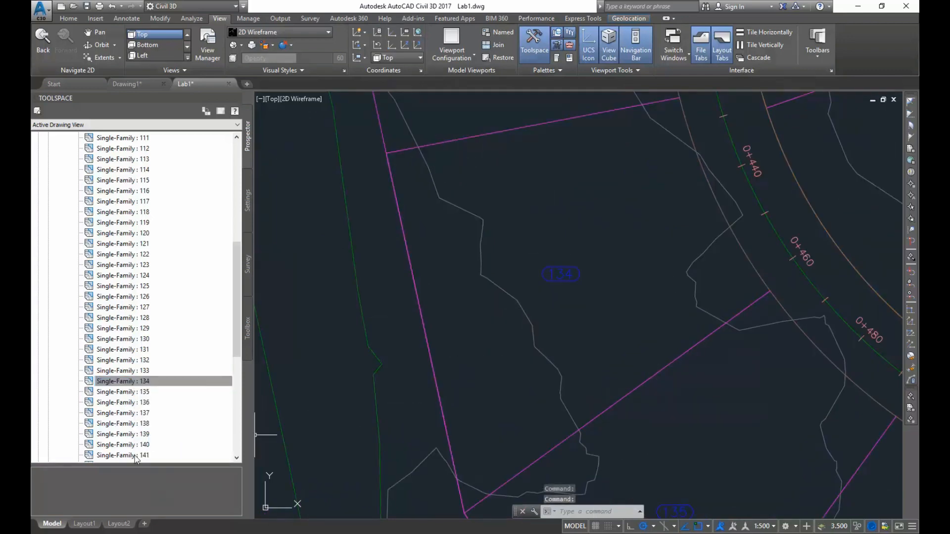
{"action": "left_click", "coordinate": [98, 385]}
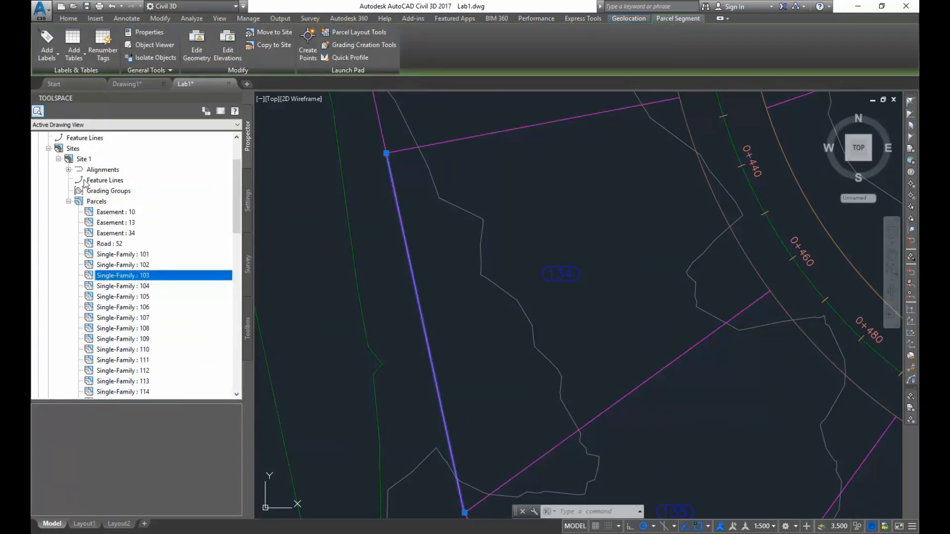
List the Site 1 parcels in the Prospector item preview and review their number, area, perimeter and style columns.
{"action": "left_click", "coordinate": [99, 203]}
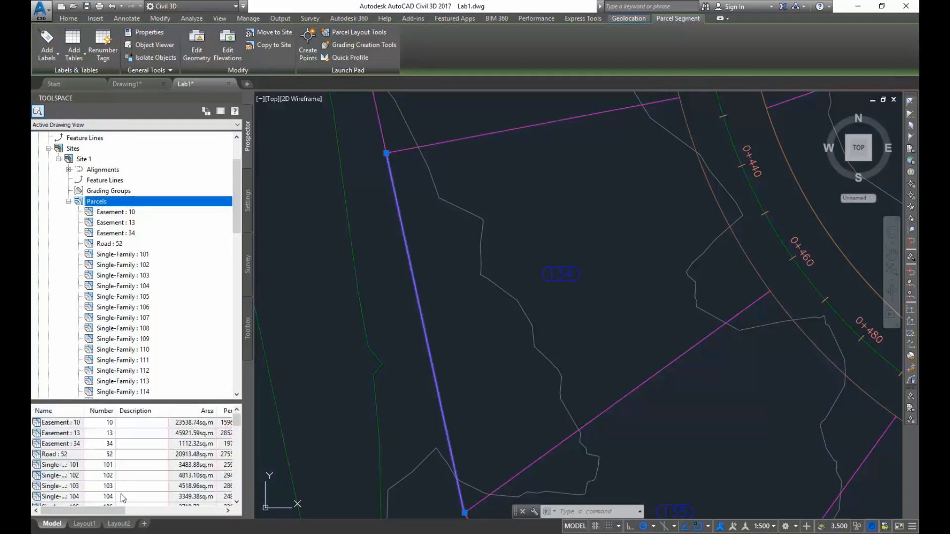
{"action": "left_click", "coordinate": [37, 111]}
{"action": "mouse_move", "coordinate": [237, 423]}
{"action": "left_mouse_down"}
{"action": "mouse_move", "coordinate": [235, 507]}
{"action": "mouse_move", "coordinate": [235, 415]}
{"action": "left_mouse_up"}
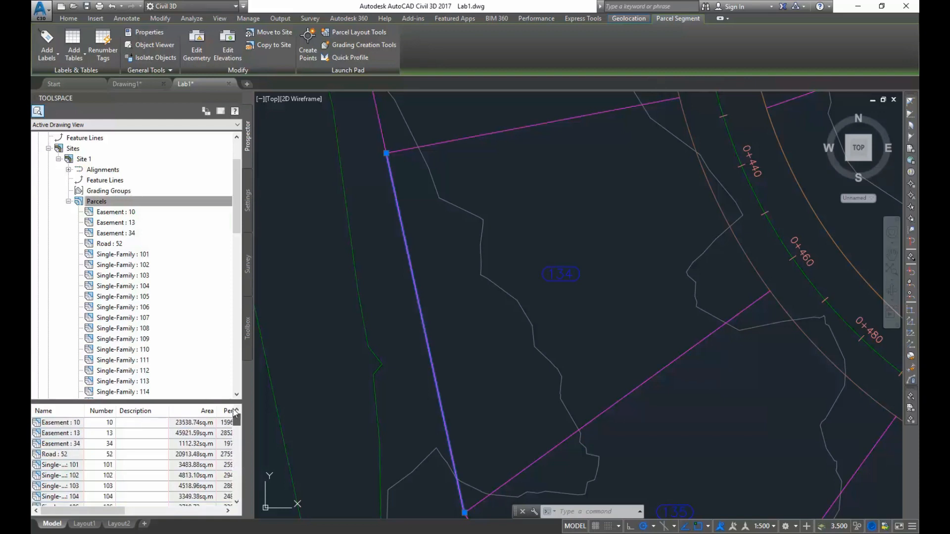
{"action": "left_click_drag", "start_coordinate": [114, 513], "coordinate": [161, 523]}
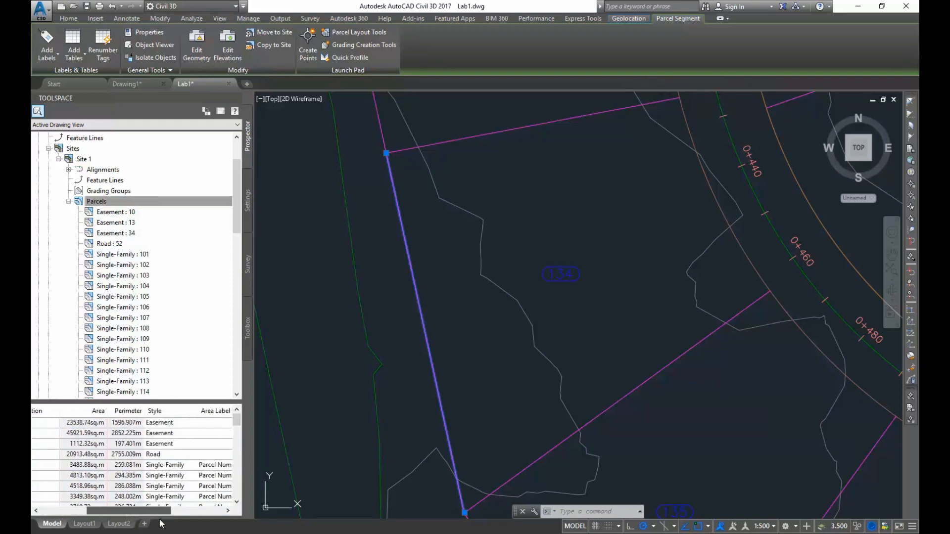
{"action": "left_click_drag", "start_coordinate": [156, 512], "coordinate": [81, 503]}
Open the properties of parcel Single-Family : 101 and review its composition, inverse analysis and general information.
{"action": "right_click", "coordinate": [130, 254]}
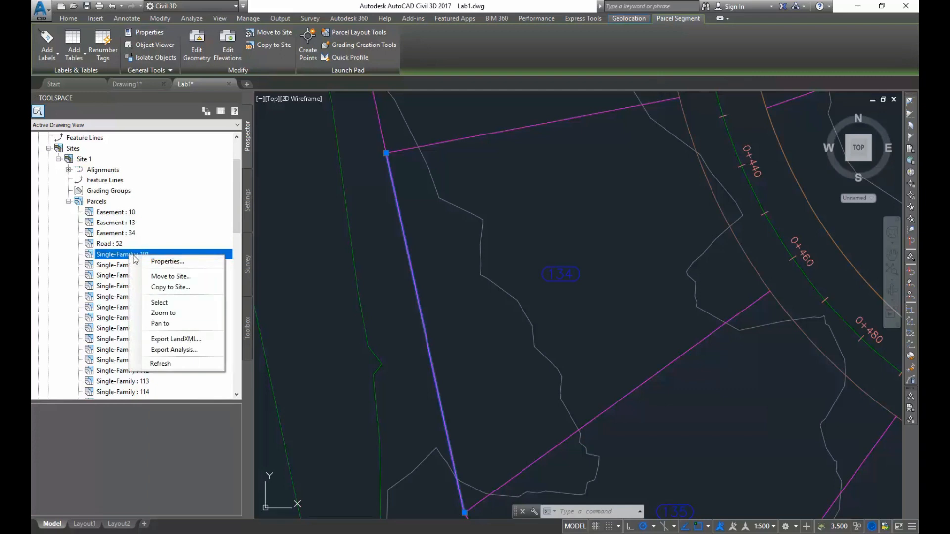
{"action": "left_click", "coordinate": [165, 262]}
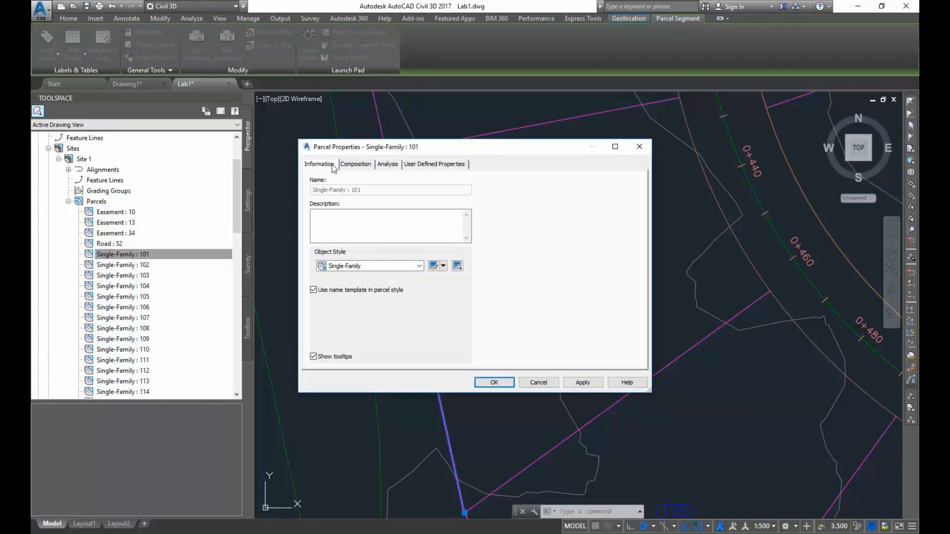
{"action": "left_click", "coordinate": [357, 165]}
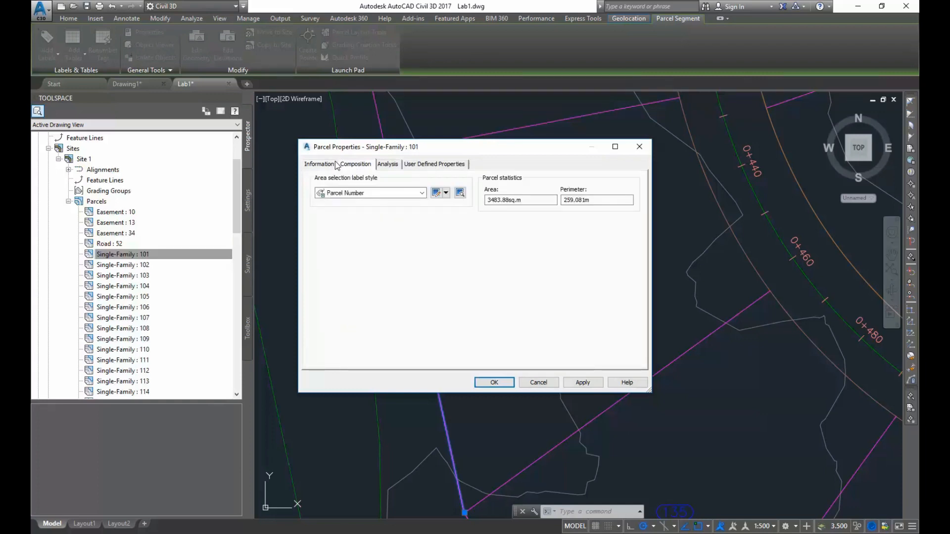
{"action": "left_click", "coordinate": [389, 165]}
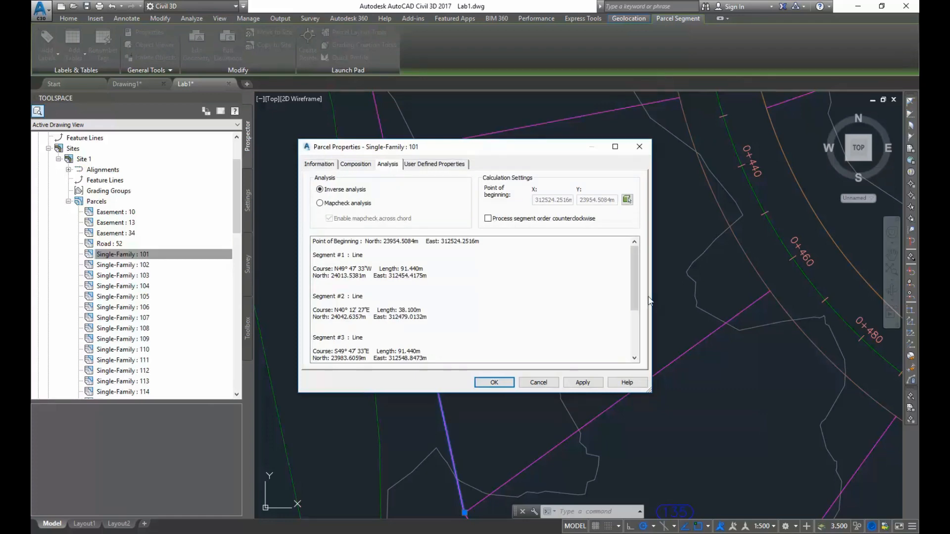
{"action": "scroll", "coordinate": [632, 288], "scroll_direction": "down", "scroll_amount": 5}
{"action": "scroll", "coordinate": [630, 288], "scroll_direction": "up", "scroll_amount": 5}
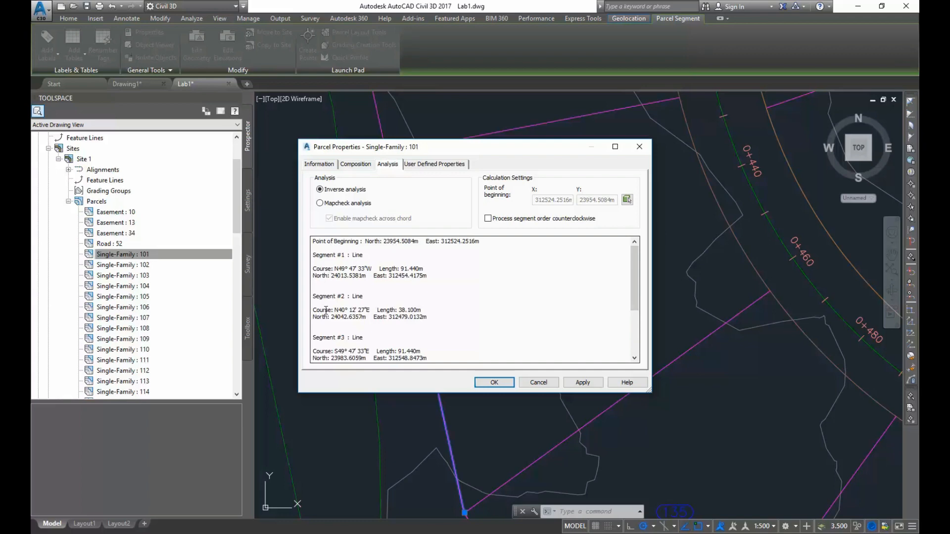
{"action": "left_click_drag", "start_coordinate": [633, 291], "coordinate": [633, 341]}
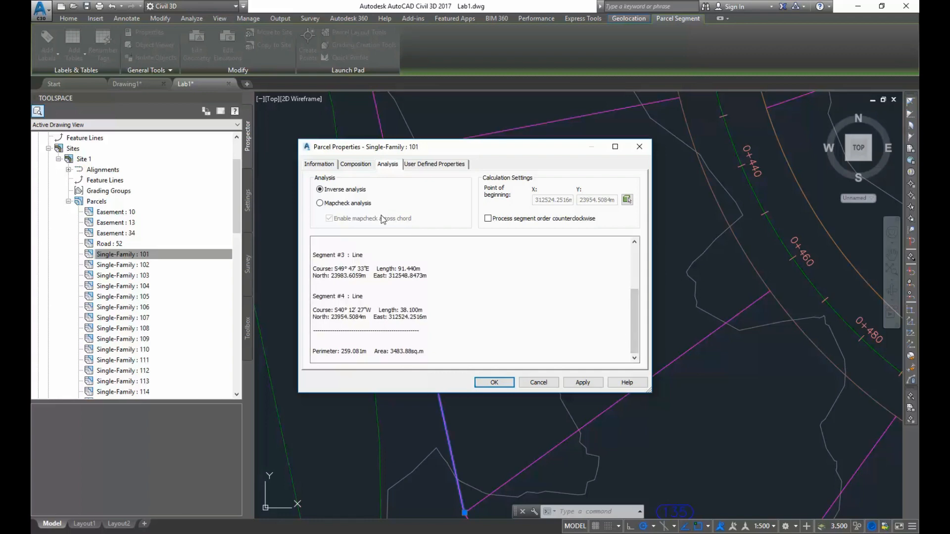
{"action": "left_click", "coordinate": [331, 166]}
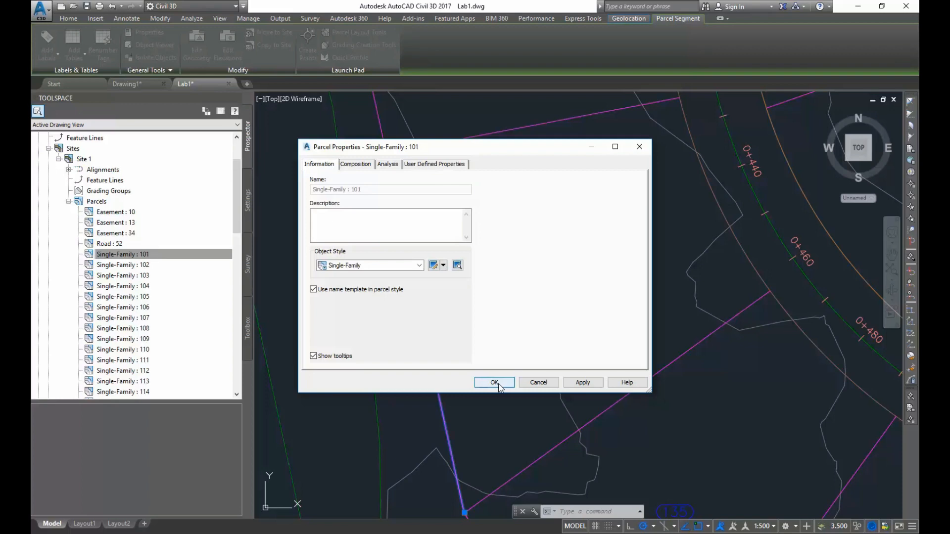
{"action": "left_click", "coordinate": [494, 382]}
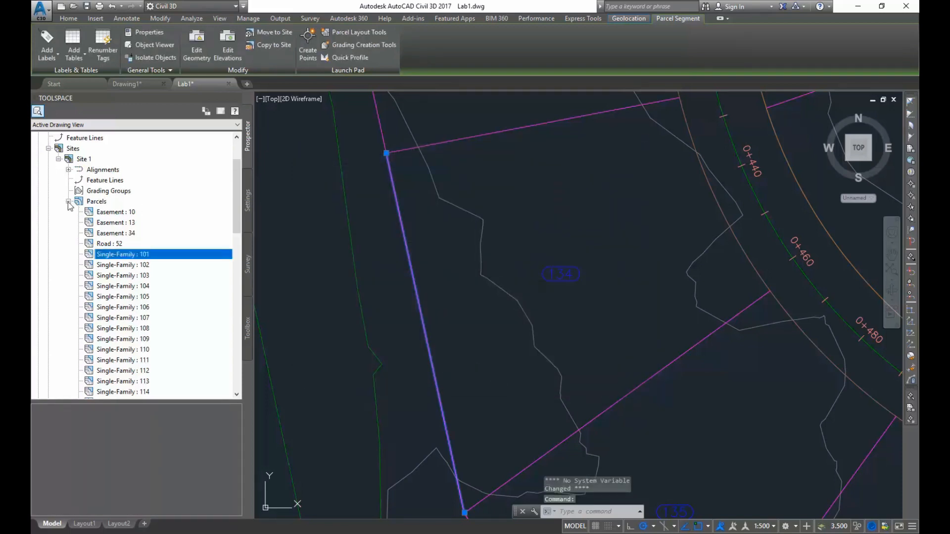
Collapse the Parcels and Sites branches in the Prospector and expand Surfaces to list the EG surface.
{"action": "left_click", "coordinate": [68, 201]}
{"action": "left_click", "coordinate": [48, 181]}
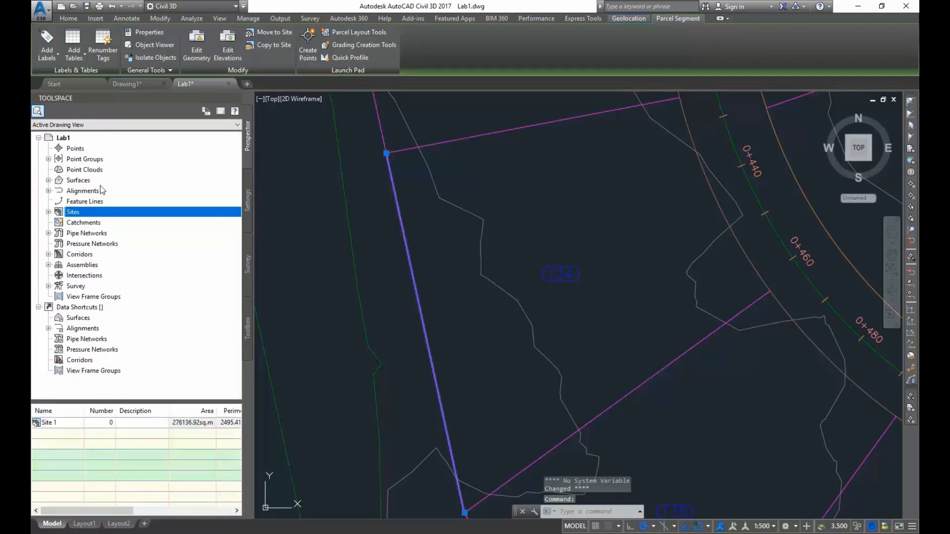
{"action": "left_click", "coordinate": [48, 180]}
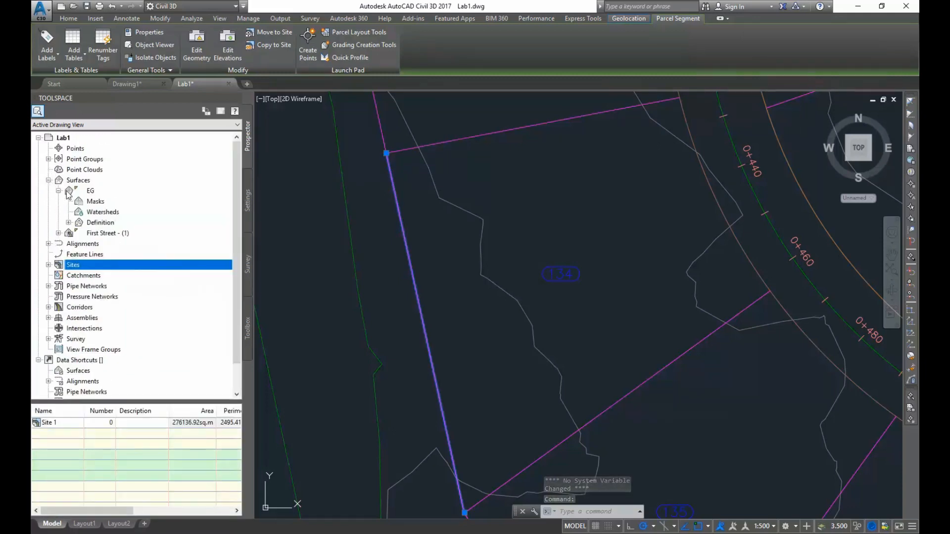
Set the EG surface's style to Contours and Triangles in its surface properties and apply it.
{"action": "right_click", "coordinate": [93, 191]}
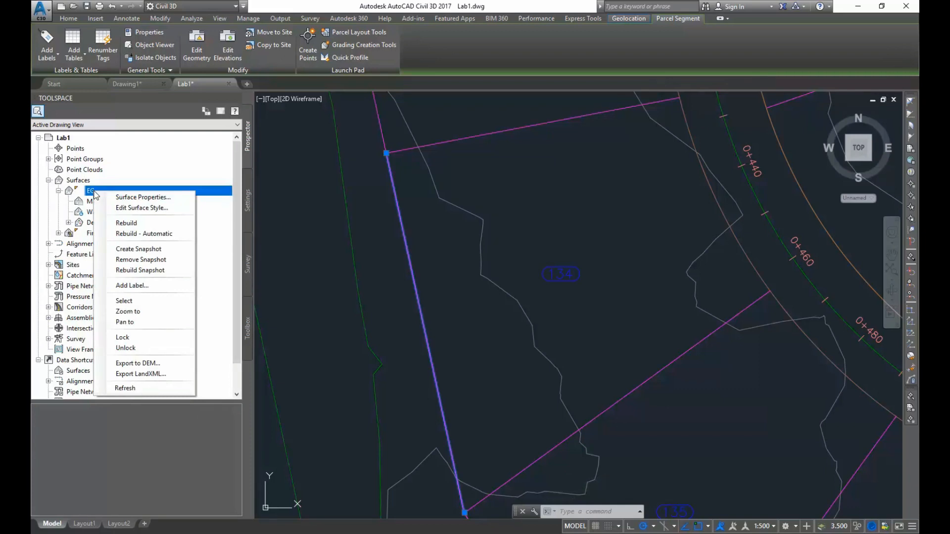
{"action": "left_click", "coordinate": [136, 208]}
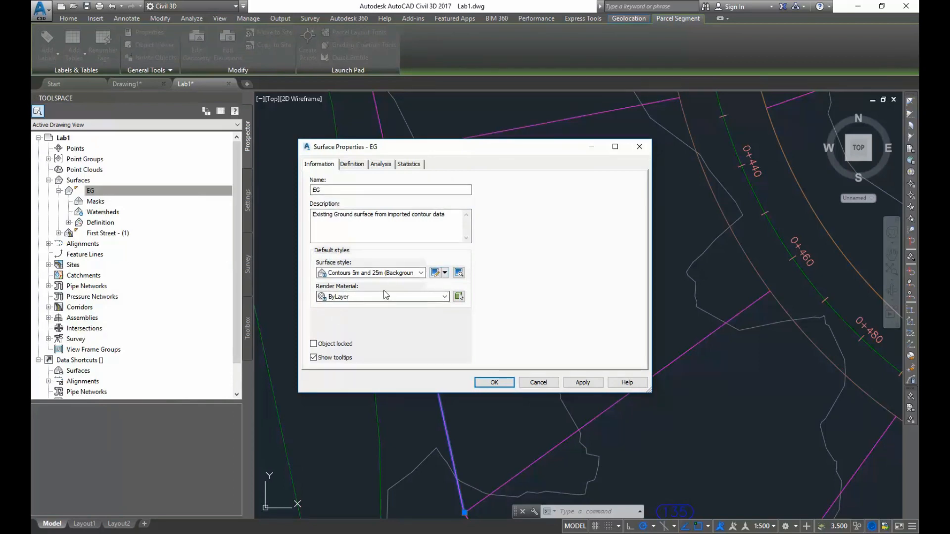
{"action": "left_click", "coordinate": [420, 273]}
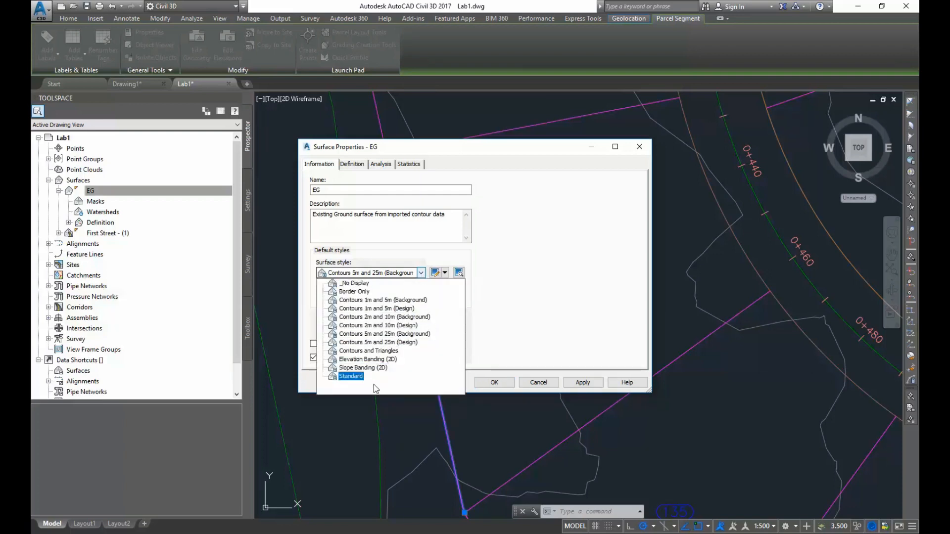
{"action": "left_click", "coordinate": [384, 350]}
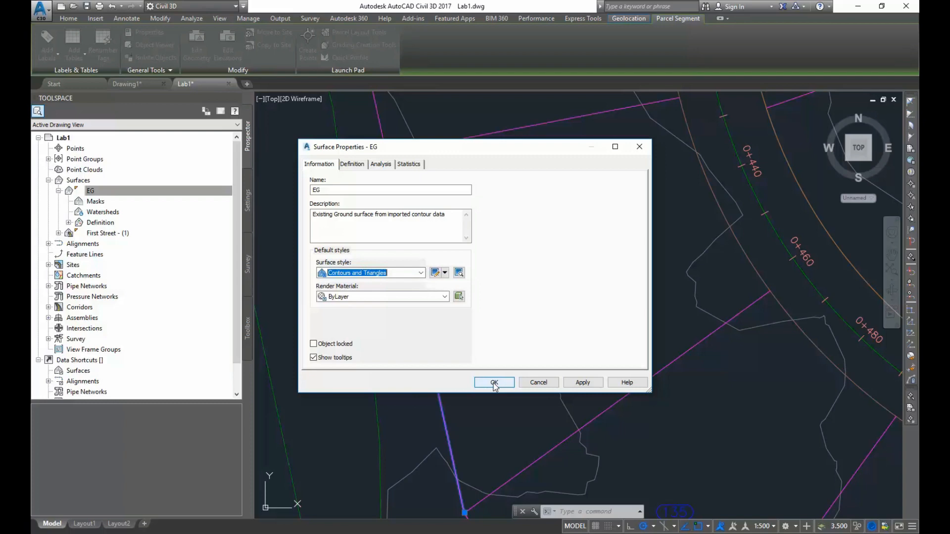
{"action": "left_click", "coordinate": [583, 384]}
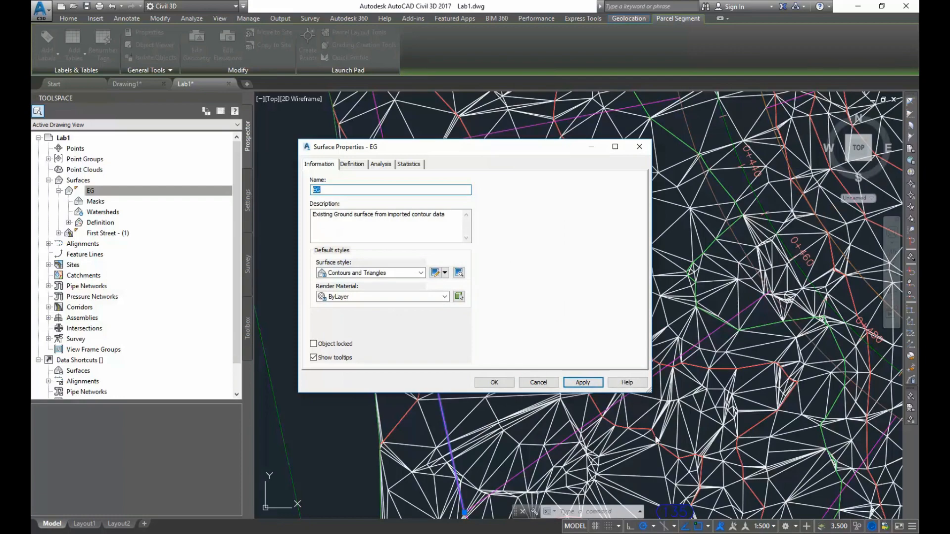
{"action": "left_click_drag", "start_coordinate": [512, 149], "coordinate": [262, 103]}
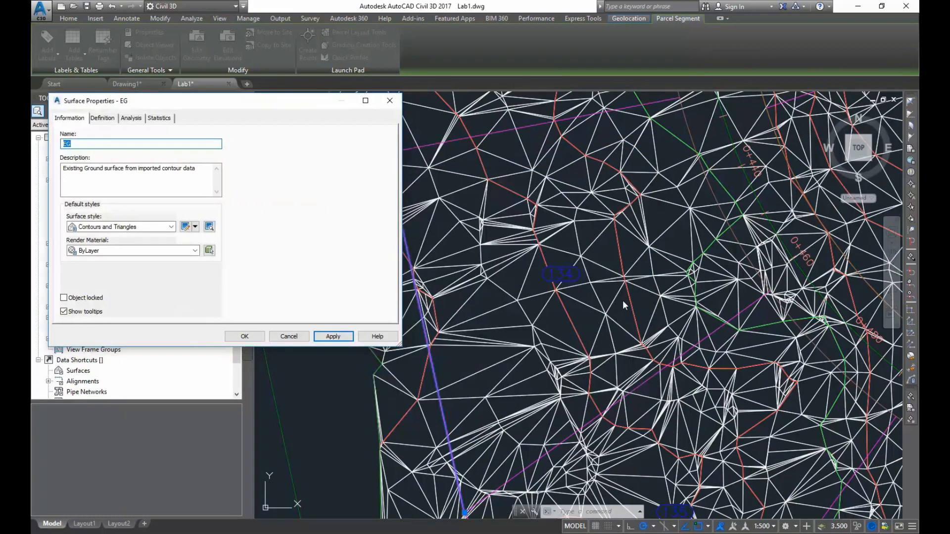
{"action": "left_click", "coordinate": [247, 336]}
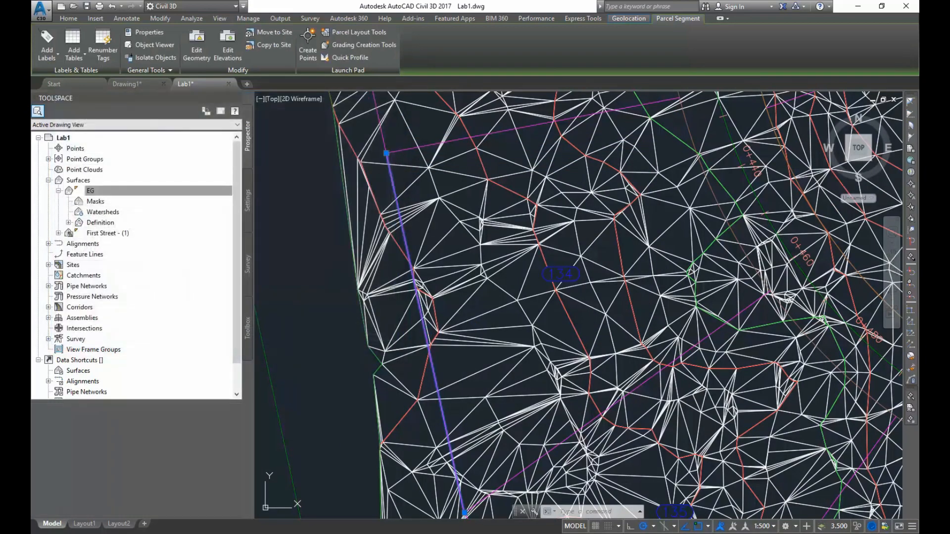
Examine the EG surface's triangles and contours across the whole site and close up around the parcels near lot 111.
{"action": "scroll", "coordinate": [705, 382], "scroll_direction": "down", "scroll_amount": 3}
{"action": "scroll", "coordinate": [705, 382], "scroll_direction": "down", "scroll_amount": 5}
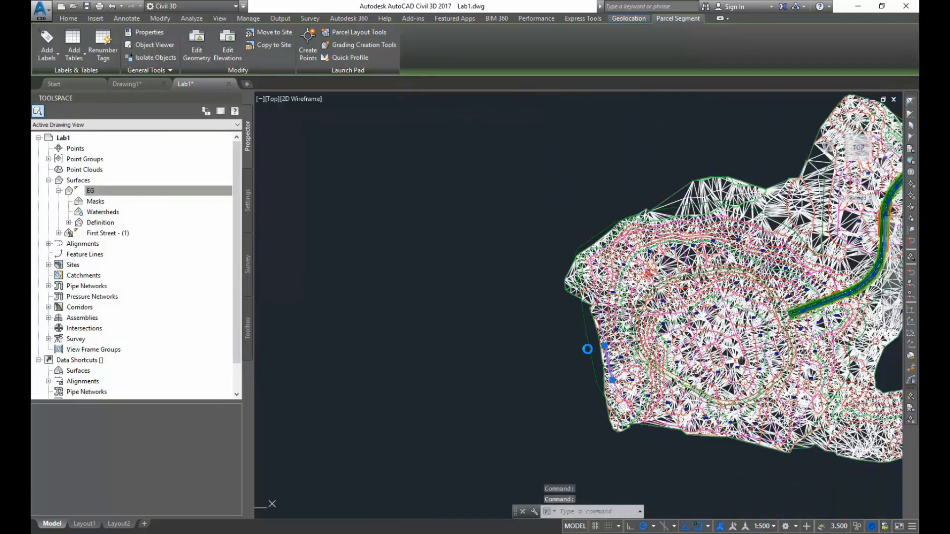
{"action": "scroll", "coordinate": [494, 283], "scroll_direction": "up", "scroll_amount": 4}
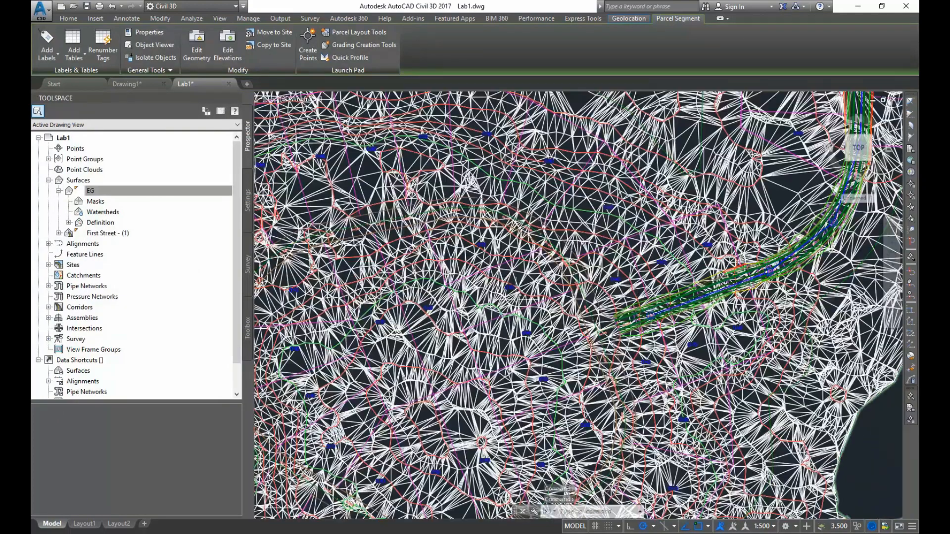
{"action": "scroll", "coordinate": [465, 257], "scroll_direction": "up", "scroll_amount": 3}
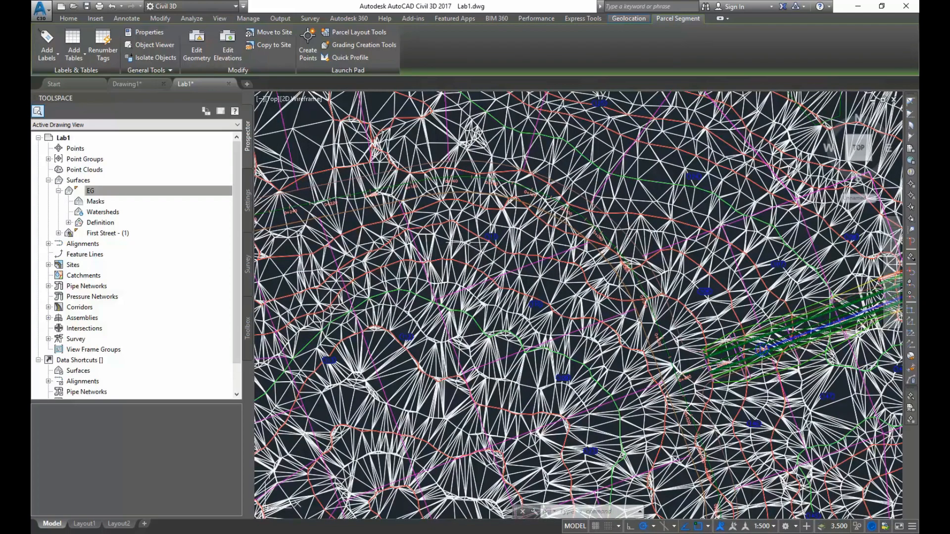
{"action": "scroll", "coordinate": [477, 259], "scroll_direction": "up", "scroll_amount": 5}
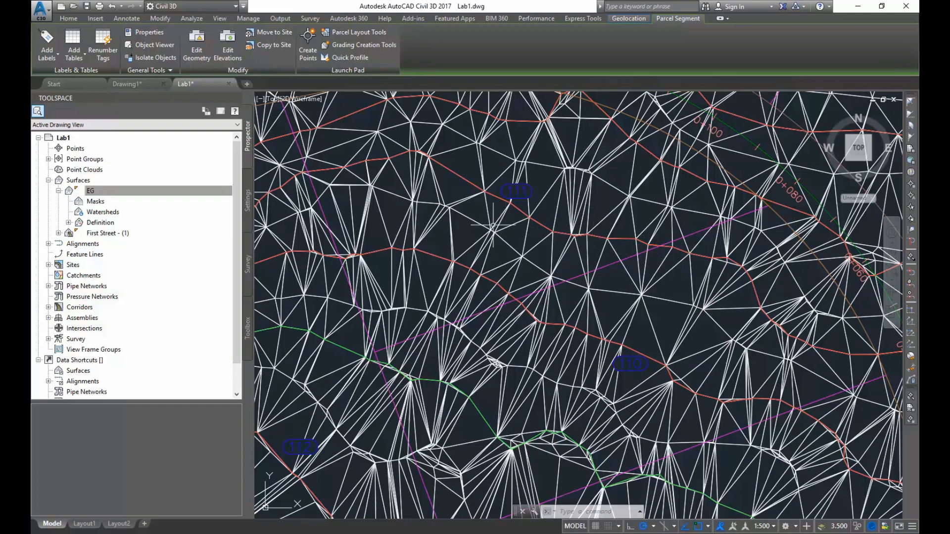
{"action": "scroll", "coordinate": [504, 214], "scroll_direction": "down", "scroll_amount": 2}
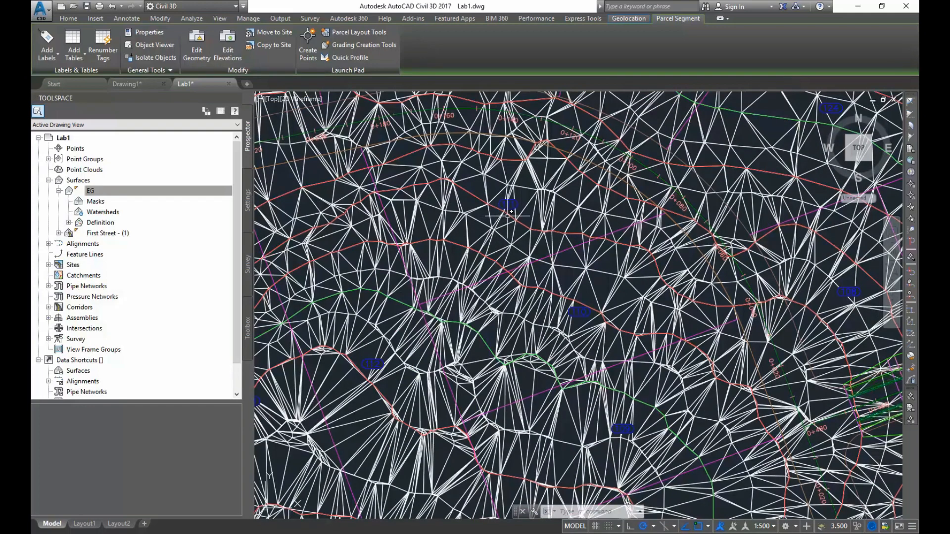
{"action": "scroll", "coordinate": [505, 211], "scroll_direction": "down", "scroll_amount": 2}
{"action": "scroll", "coordinate": [474, 227], "scroll_direction": "up", "scroll_amount": 4}
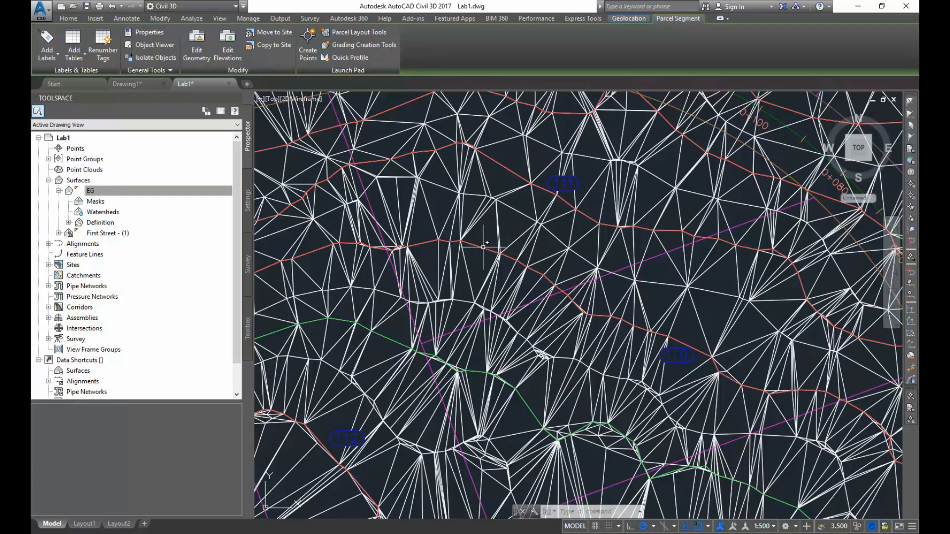
{"action": "scroll", "coordinate": [483, 246], "scroll_direction": "down", "scroll_amount": 2}
{"action": "scroll", "coordinate": [497, 243], "scroll_direction": "down", "scroll_amount": 2}
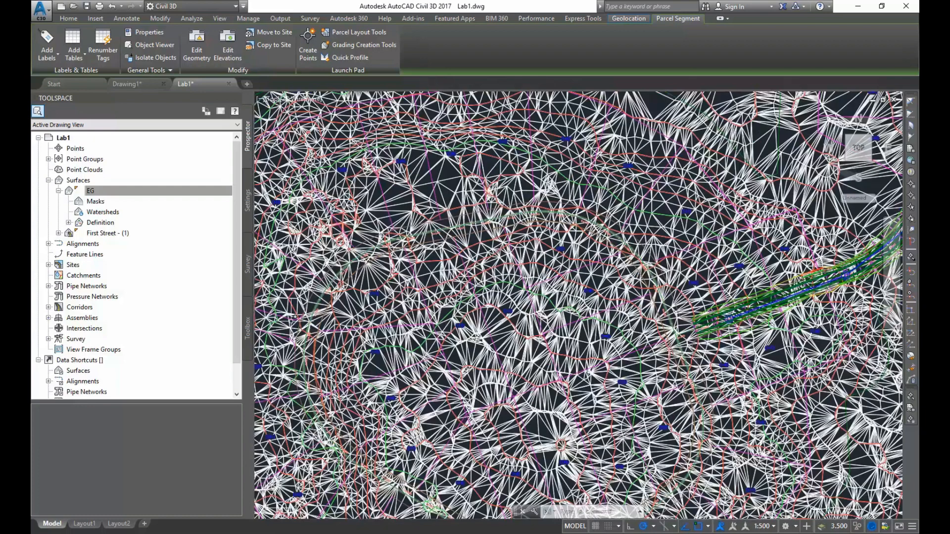
Select the EG surface in the drawing and inspect its full extent and outer boundary.
{"action": "right_click", "coordinate": [91, 194]}
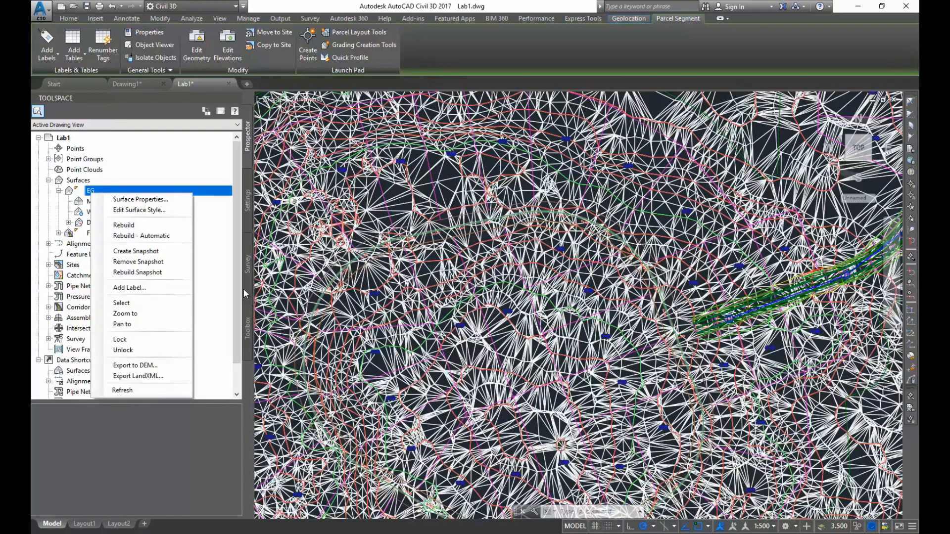
{"action": "left_click", "coordinate": [509, 285]}
{"action": "scroll", "coordinate": [510, 278], "scroll_direction": "down", "scroll_amount": 5}
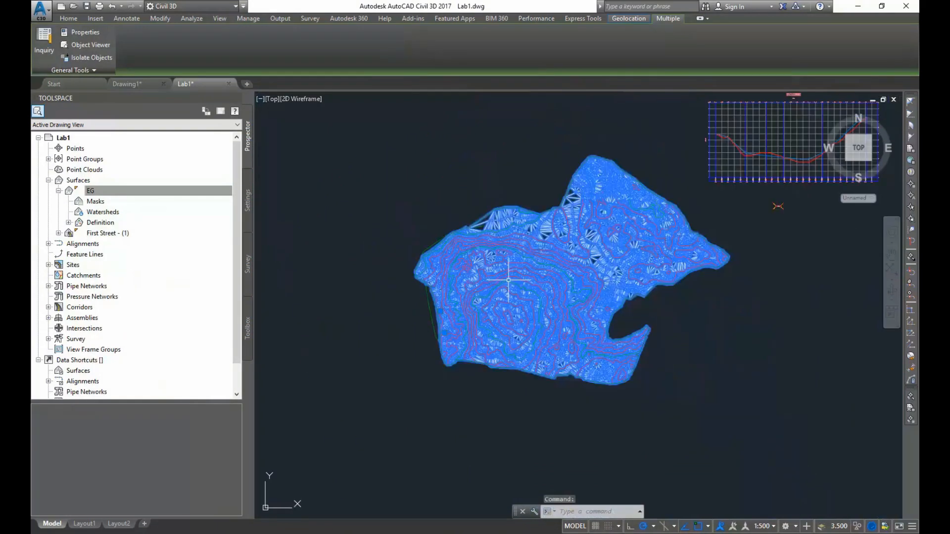
{"action": "scroll", "coordinate": [510, 279], "scroll_direction": "up", "scroll_amount": 2}
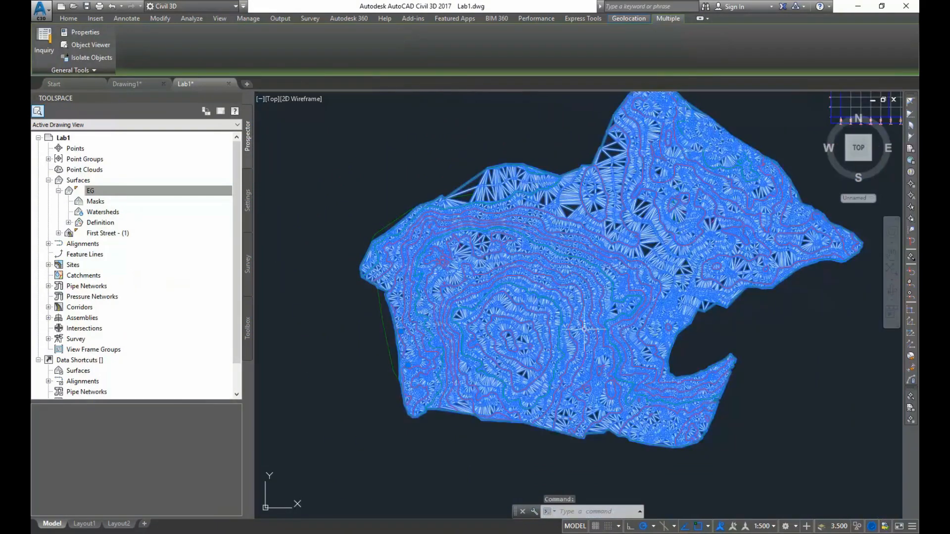
{"action": "left_click", "coordinate": [581, 289]}
{"action": "scroll", "coordinate": [549, 341], "scroll_direction": "up", "scroll_amount": 2}
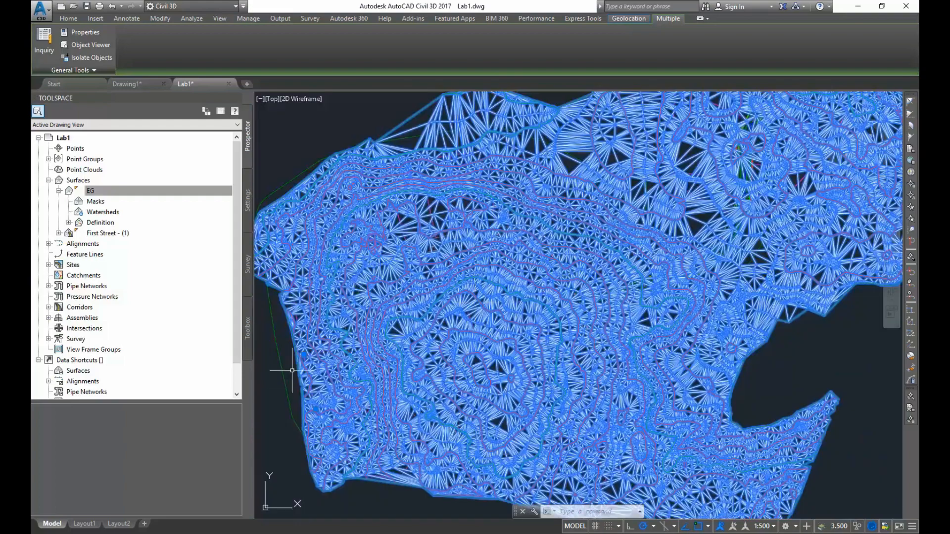
{"action": "key", "text": "Escape"}
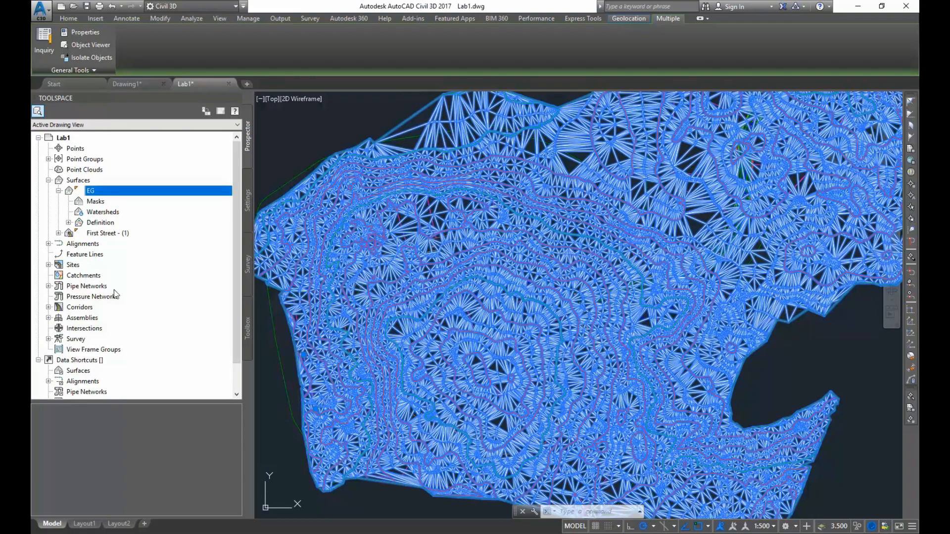
Set the EG surface's style to Contours 1m and 5m (Background) in its surface properties and clear the drawing selection.
{"action": "right_click", "coordinate": [93, 192]}
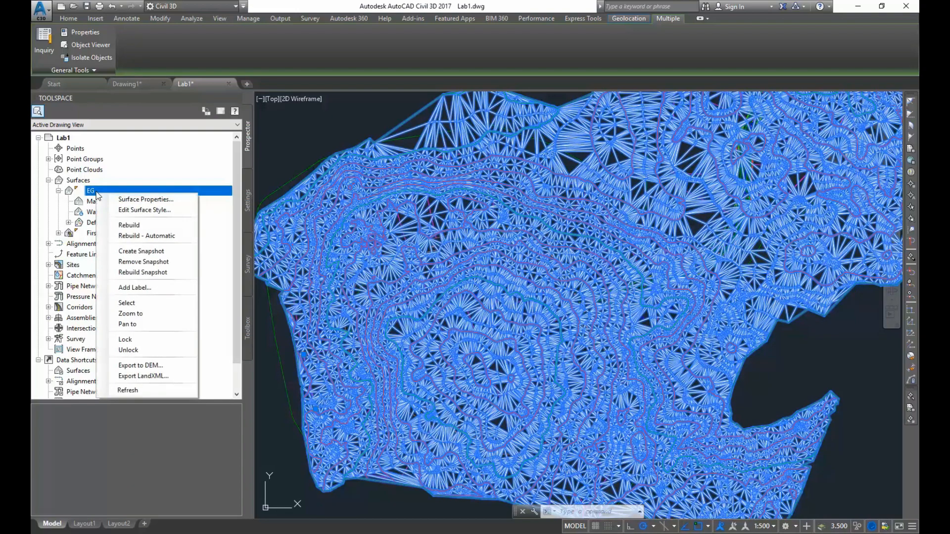
{"action": "left_click", "coordinate": [133, 200]}
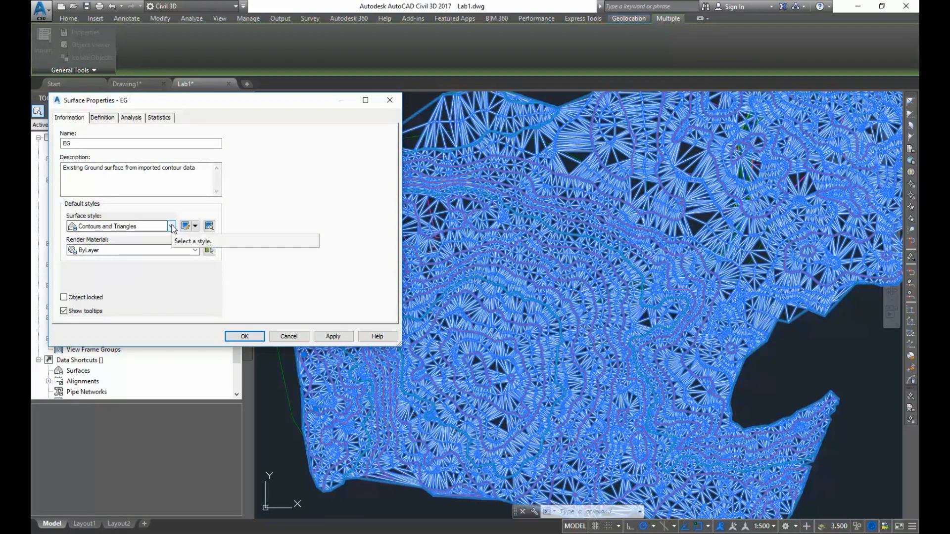
{"action": "left_click", "coordinate": [172, 227]}
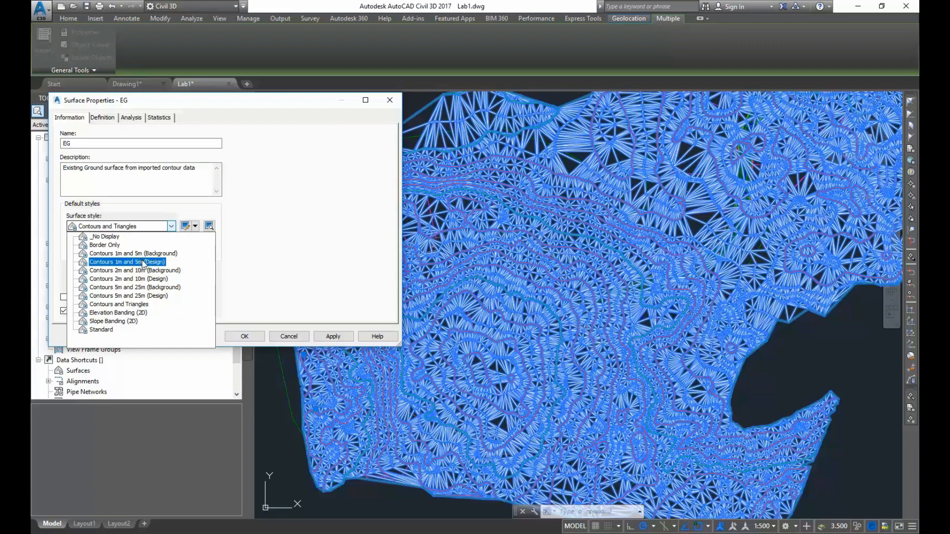
{"action": "left_click", "coordinate": [165, 254]}
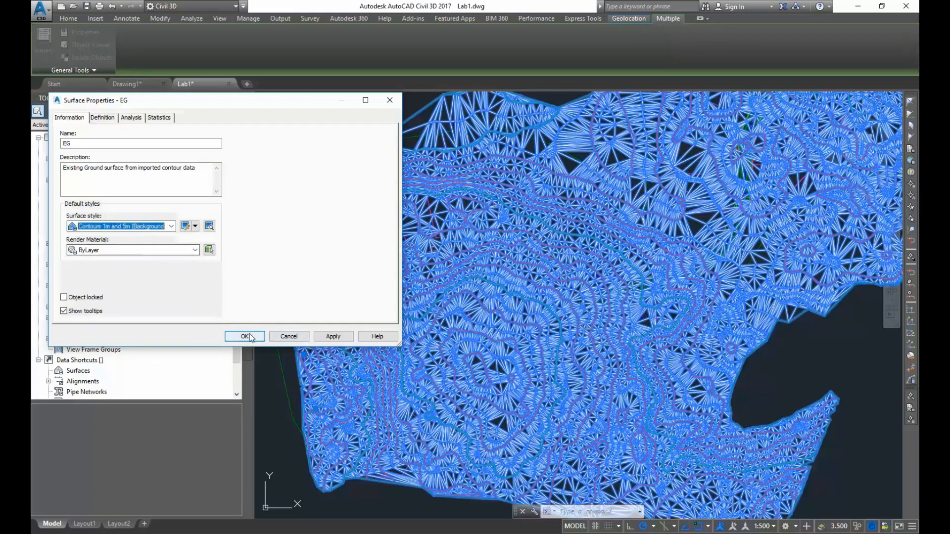
{"action": "left_click", "coordinate": [245, 336]}
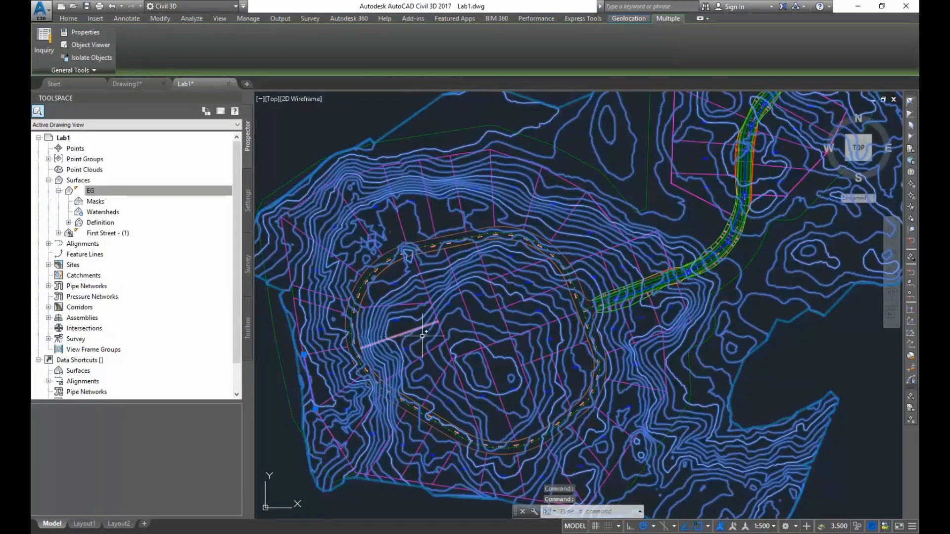
{"action": "left_click", "coordinate": [330, 119]}
{"action": "key", "text": "Escape"}
{"action": "key", "text": "Escape"}
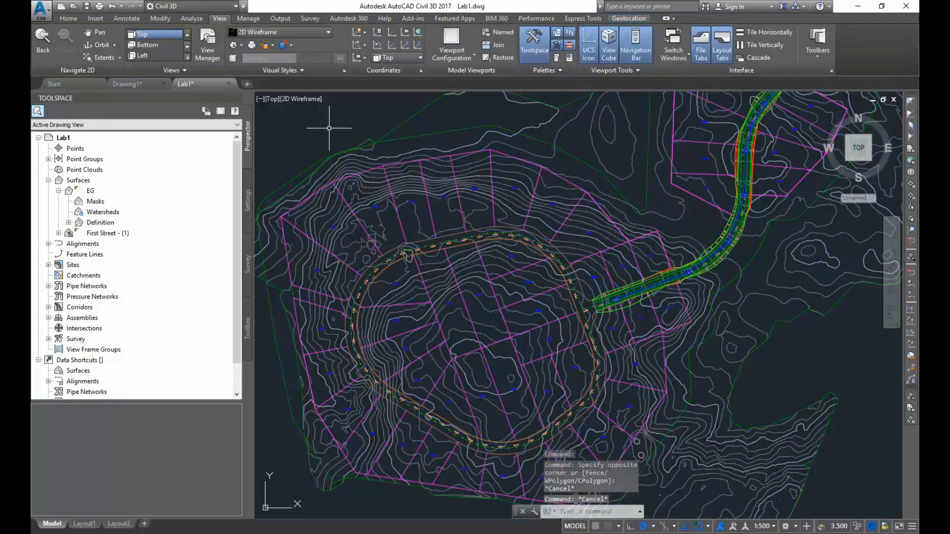
{"action": "left_click", "coordinate": [429, 158]}
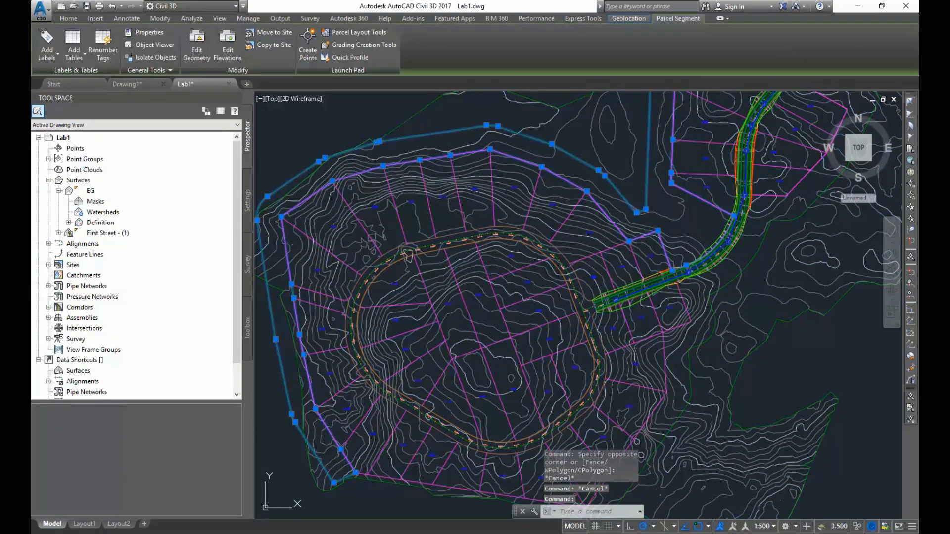
{"action": "key", "text": "Escape"}
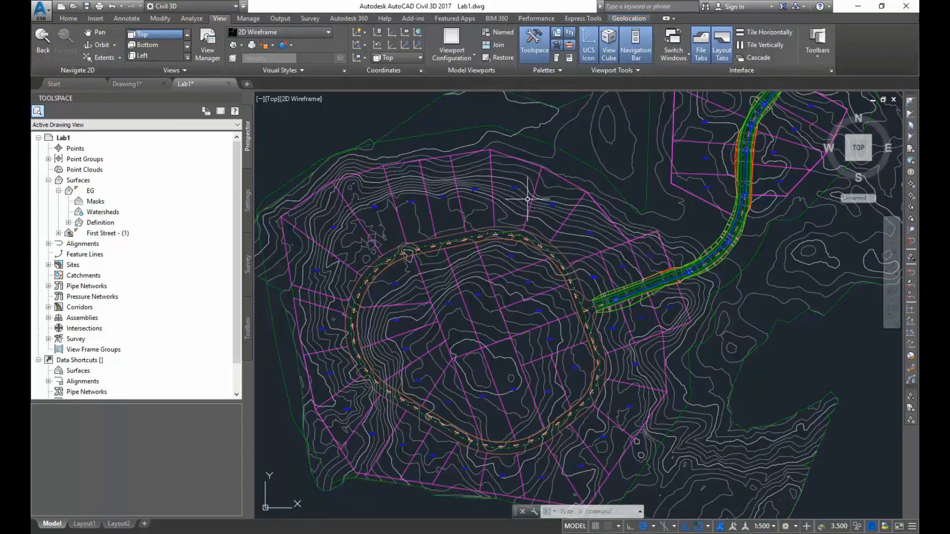
Set the EG surface's style to Contours 1m and 5m (Design) in its surface properties and apply it.
{"action": "right_click", "coordinate": [88, 191]}
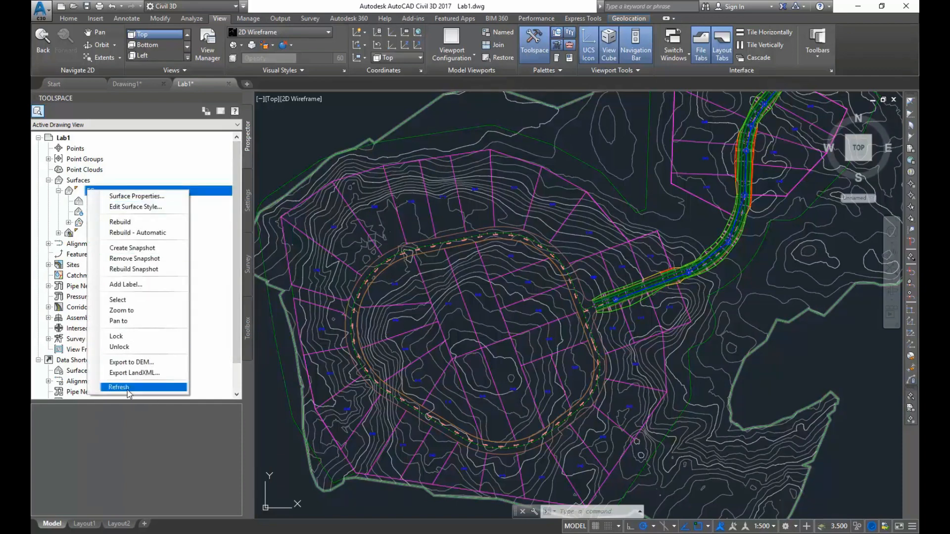
{"action": "left_click", "coordinate": [137, 196]}
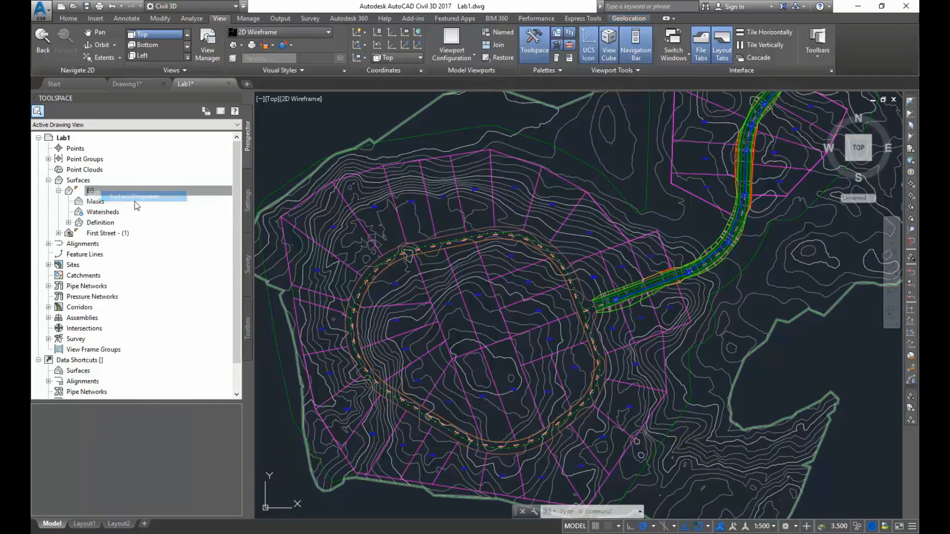
{"action": "left_click", "coordinate": [171, 227]}
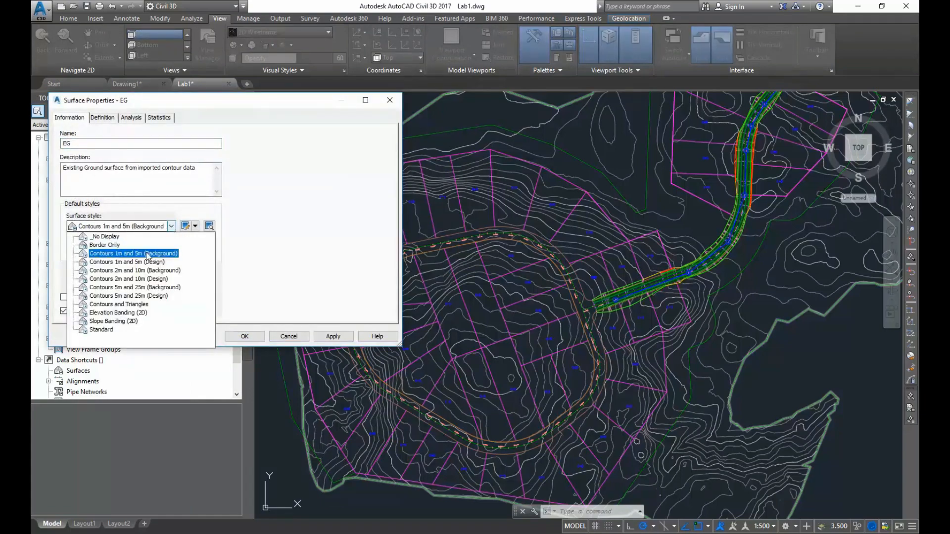
{"action": "left_click", "coordinate": [119, 267]}
{"action": "left_click", "coordinate": [333, 336]}
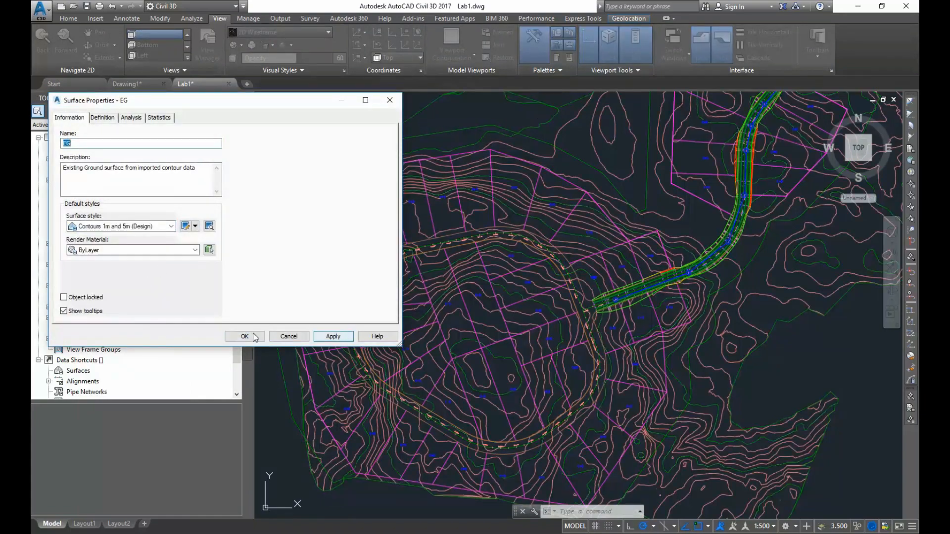
{"action": "left_click", "coordinate": [244, 336]}
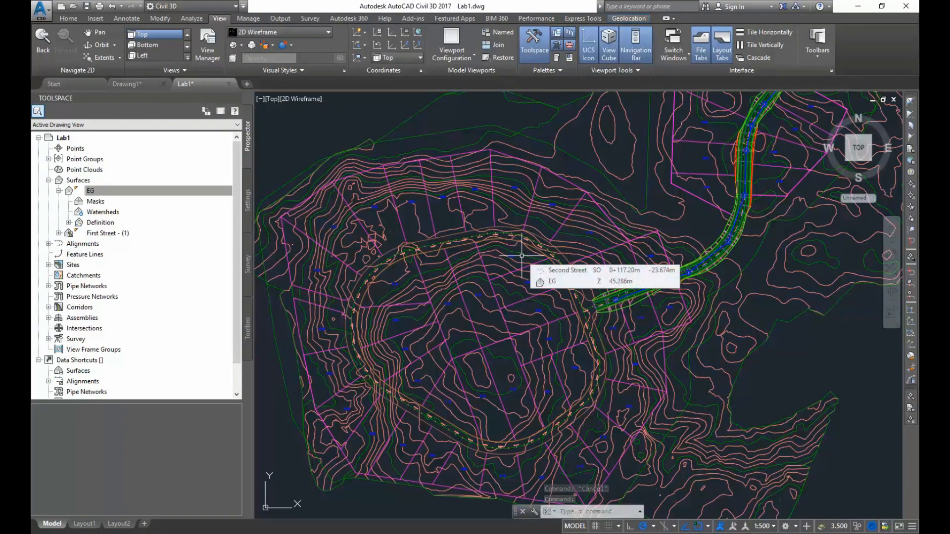
Examine the EG contours around the parcels and along First Street up to its starting station 0+000.
{"action": "scroll", "coordinate": [640, 252], "scroll_direction": "up", "scroll_amount": 2}
{"action": "scroll", "coordinate": [686, 255], "scroll_direction": "down", "scroll_amount": 5}
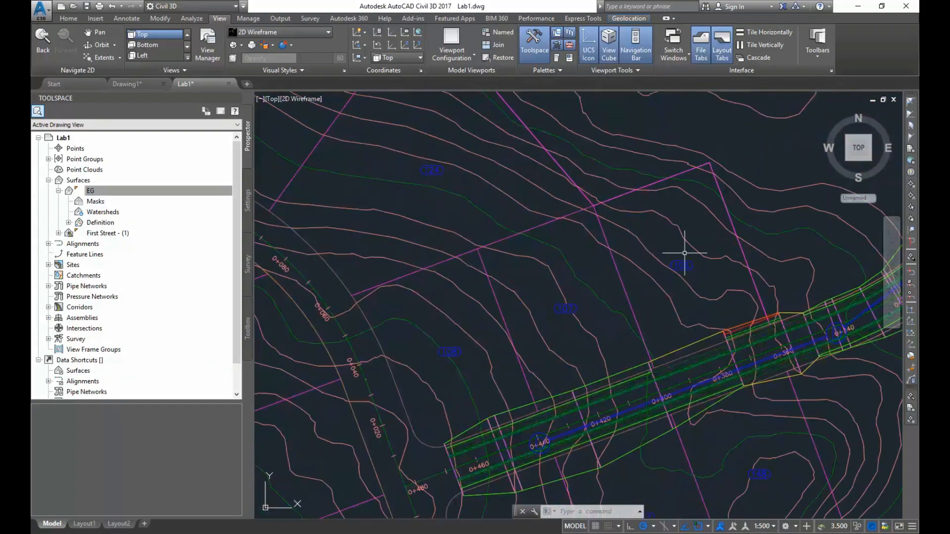
{"action": "scroll", "coordinate": [509, 189], "scroll_direction": "up", "scroll_amount": 8}
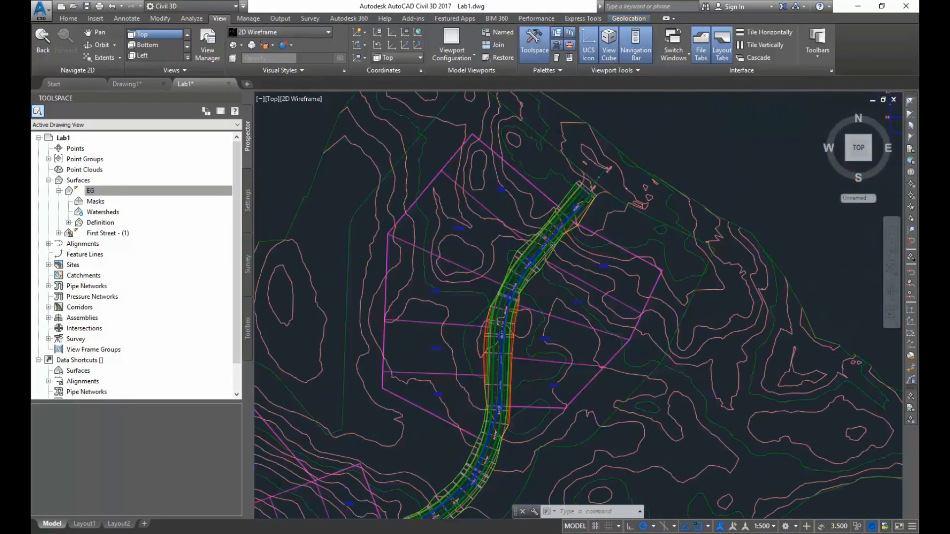
{"action": "middle_click_drag", "start_coordinate": [509, 188], "coordinate": [563, 247]}
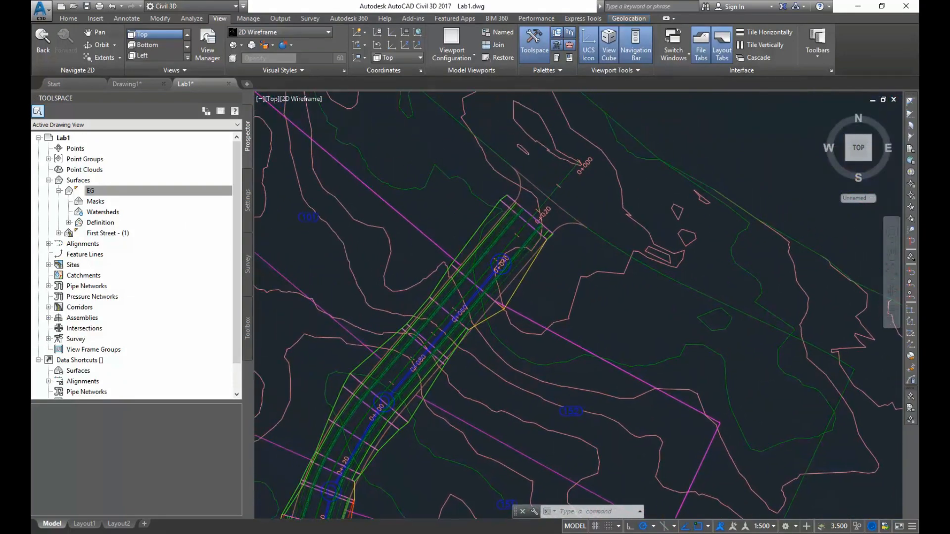
{"action": "scroll", "coordinate": [563, 243], "scroll_direction": "up", "scroll_amount": 2}
{"action": "middle_click_drag", "start_coordinate": [601, 198], "coordinate": [613, 227]}
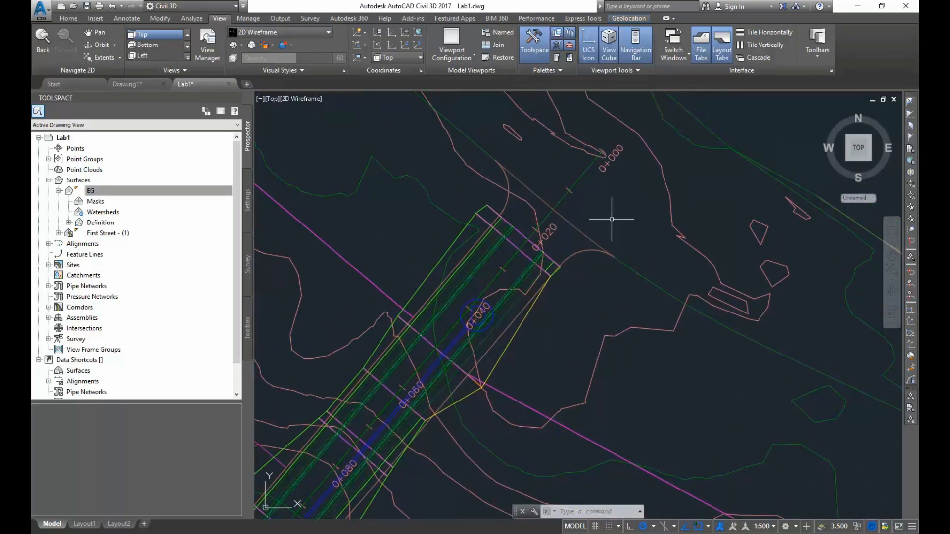
{"action": "scroll", "coordinate": [611, 220], "scroll_direction": "up", "scroll_amount": 2}
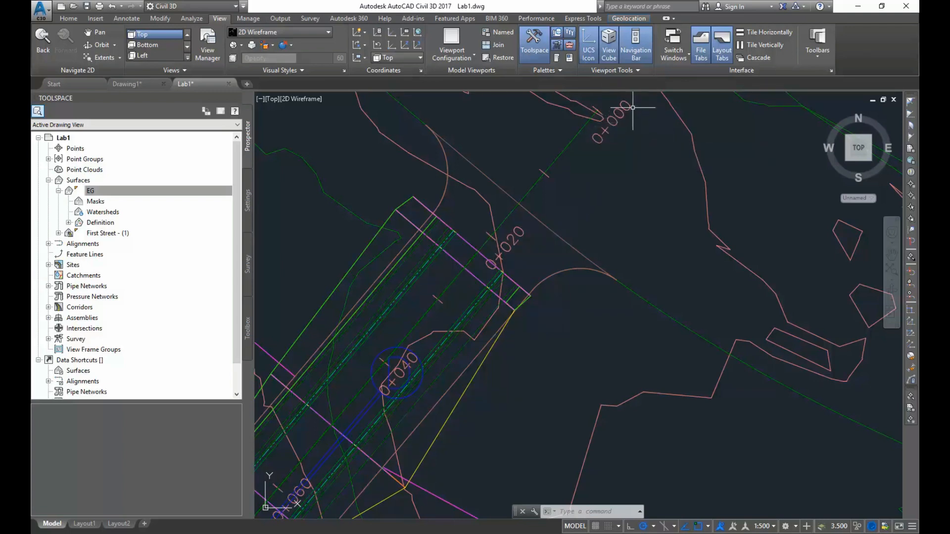
{"action": "mouse_move", "coordinate": [633, 108]}
{"action": "scroll", "coordinate": [600, 111], "scroll_direction": "down", "scroll_amount": 2}
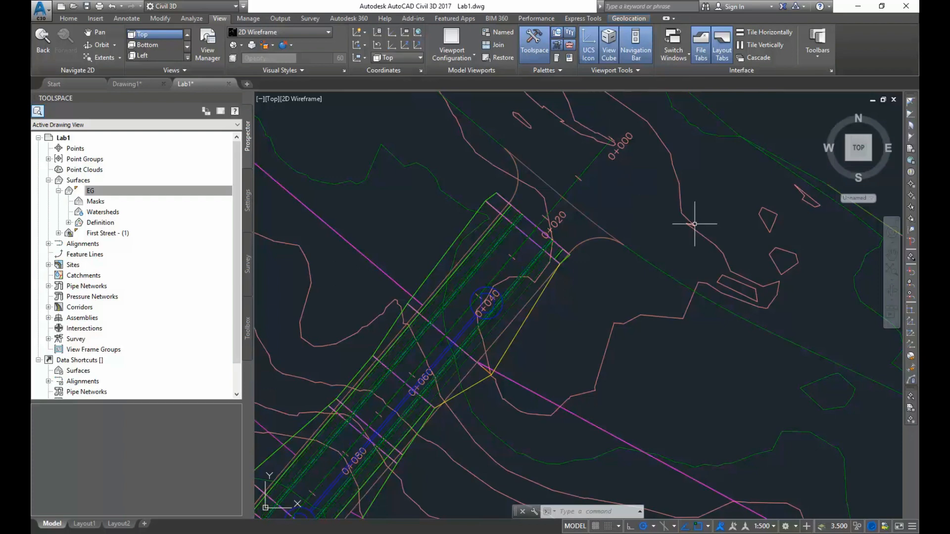
{"action": "scroll", "coordinate": [605, 140], "scroll_direction": "down", "scroll_amount": 2}
{"action": "scroll", "coordinate": [640, 191], "scroll_direction": "up", "scroll_amount": 2}
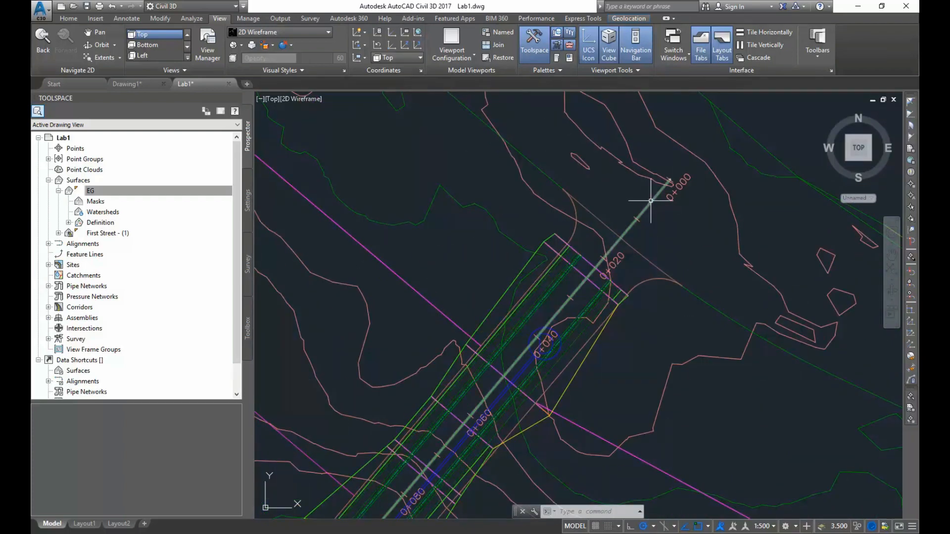
Select the First Street alignment near station 0+000 to view its available commands, and clear the selection.
{"action": "left_click", "coordinate": [650, 200]}
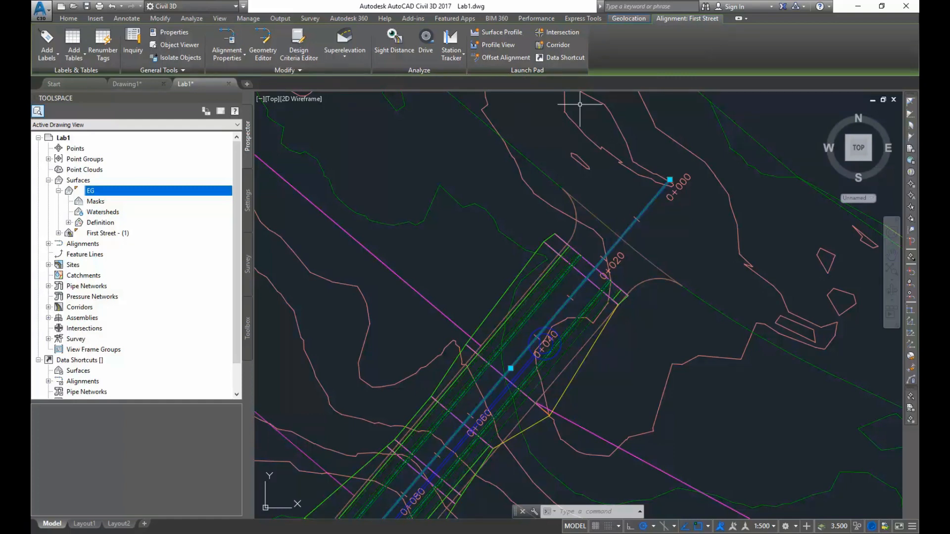
{"action": "mouse_move", "coordinate": [648, 205]}
{"action": "key", "text": "Escape"}
{"action": "key", "text": "Escape"}
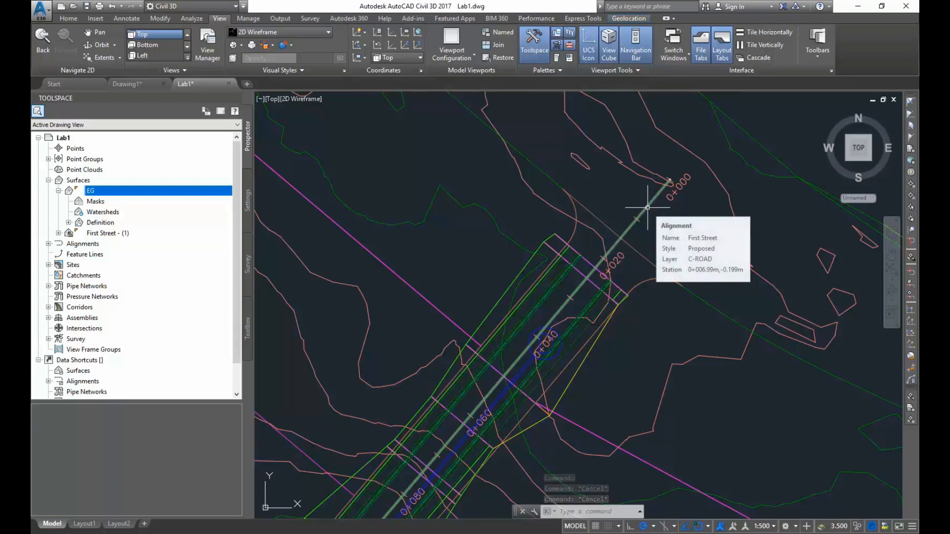
Open the First Street alignment in the Geometry Editor and review its lines and curves in the Alignment Grid View.
{"action": "left_click", "coordinate": [648, 208]}
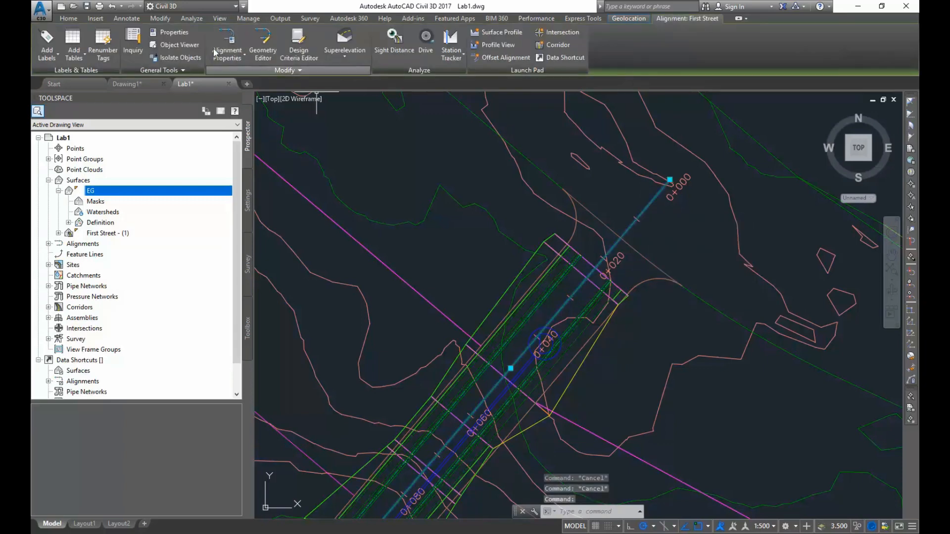
{"action": "left_click", "coordinate": [263, 42]}
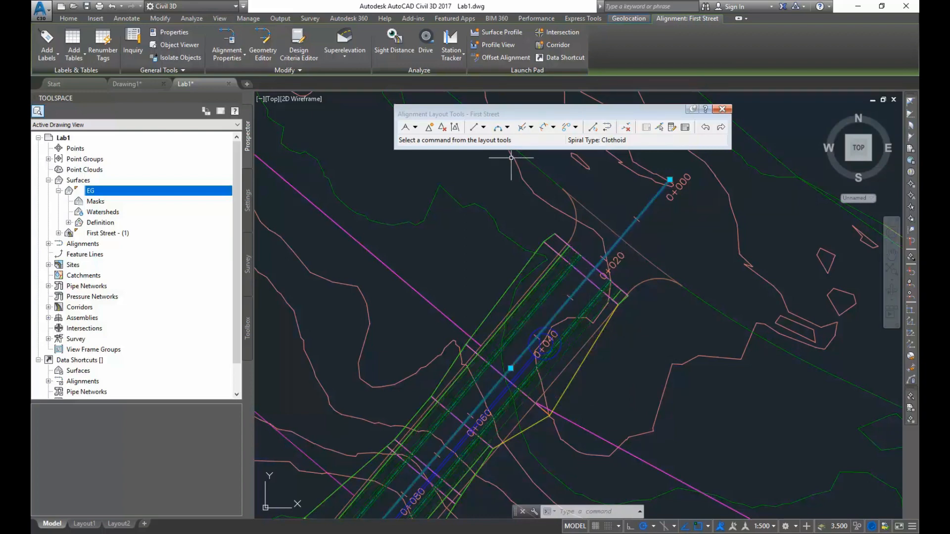
{"action": "left_click_drag", "start_coordinate": [615, 116], "coordinate": [538, 103]}
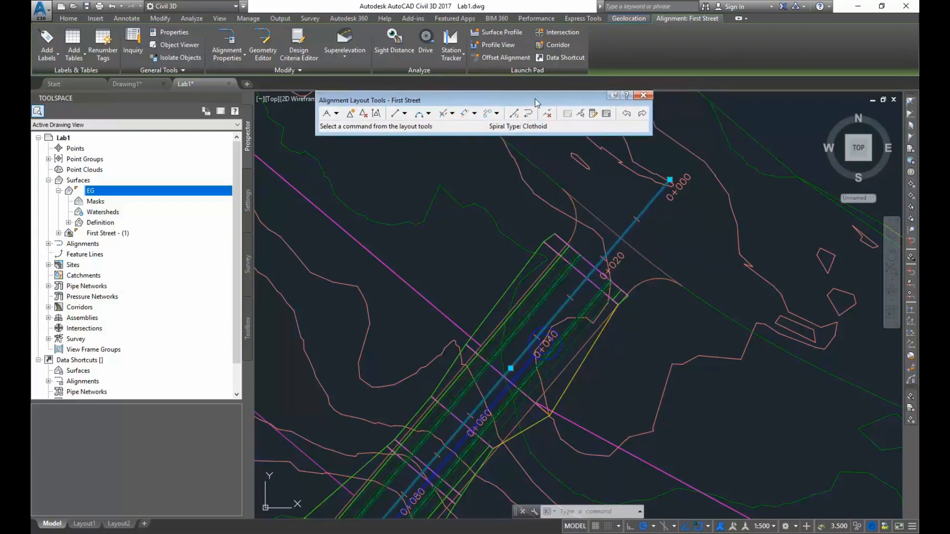
{"action": "left_click", "coordinate": [605, 114]}
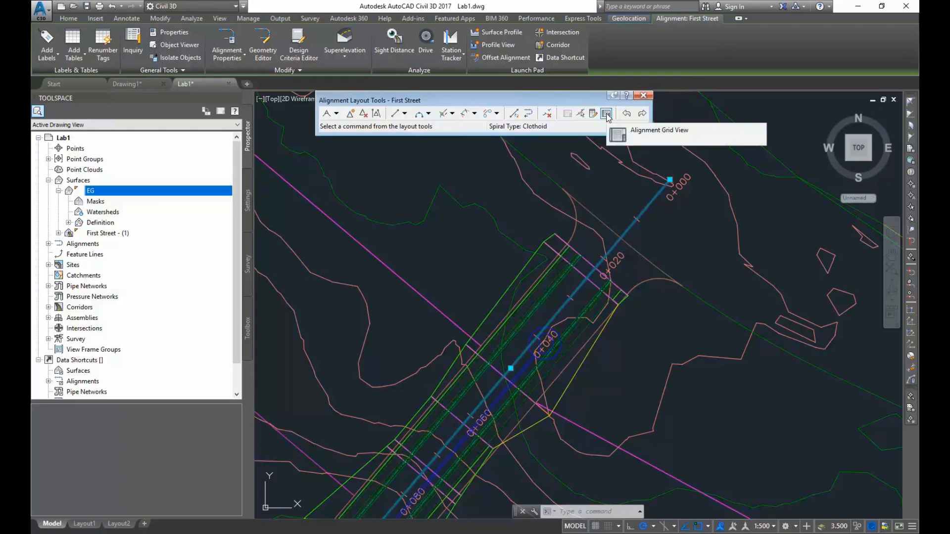
{"action": "left_click", "coordinate": [606, 114]}
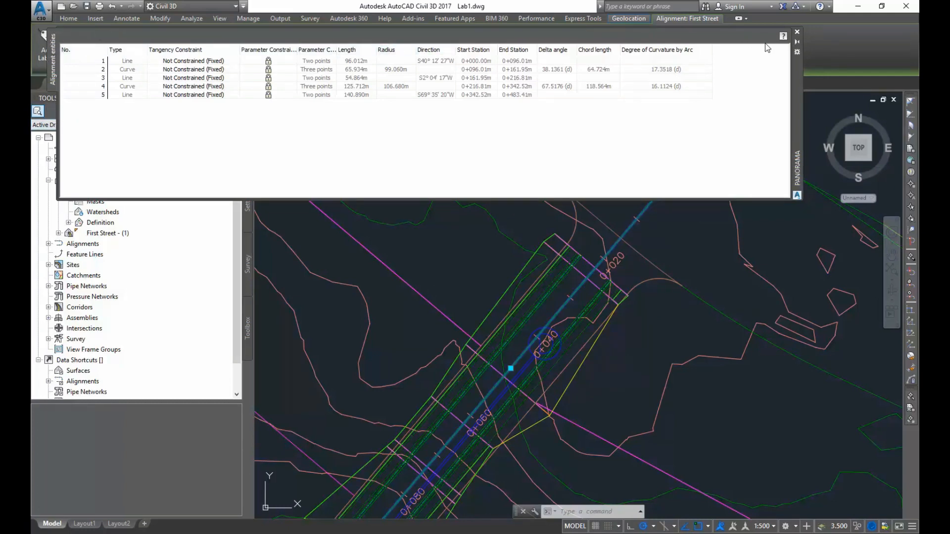
{"action": "left_click_drag", "start_coordinate": [797, 82], "coordinate": [784, 221]}
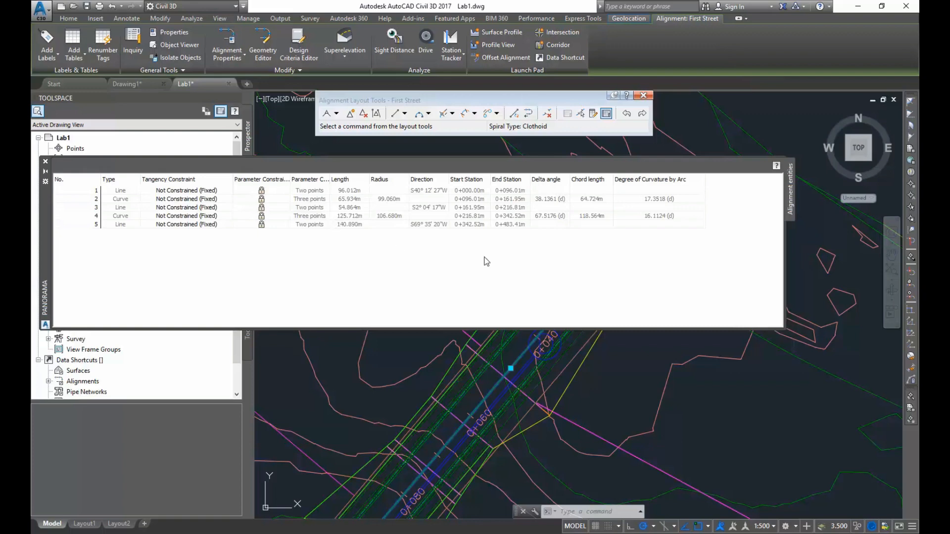
{"action": "left_click", "coordinate": [45, 161]}
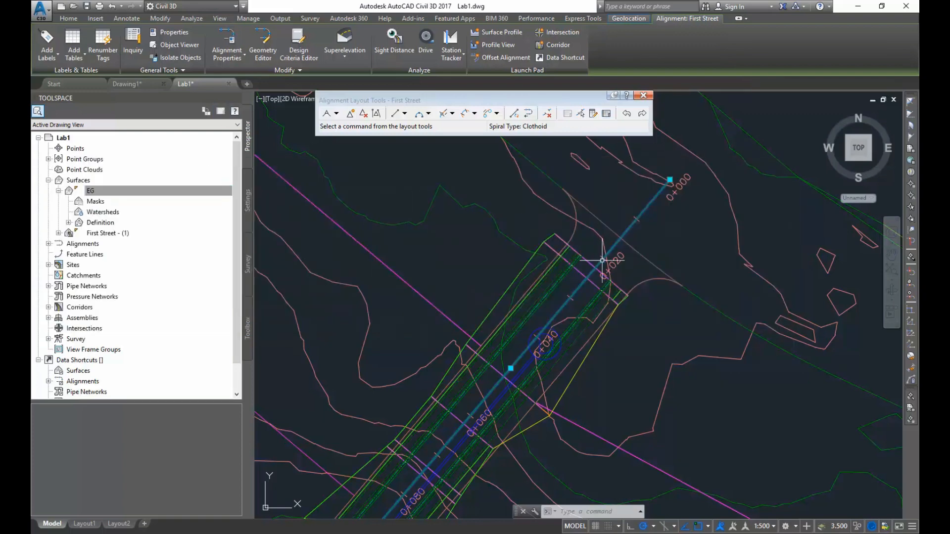
{"action": "key", "text": "Escape"}
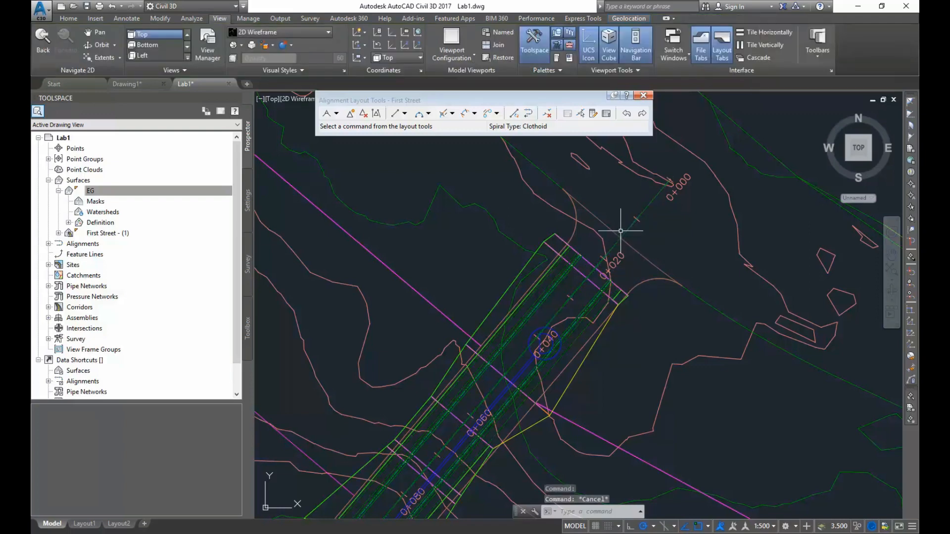
Check the First Street alignment once more, clear its selection and close the Alignment Layout Tools.
{"action": "mouse_move", "coordinate": [625, 233]}
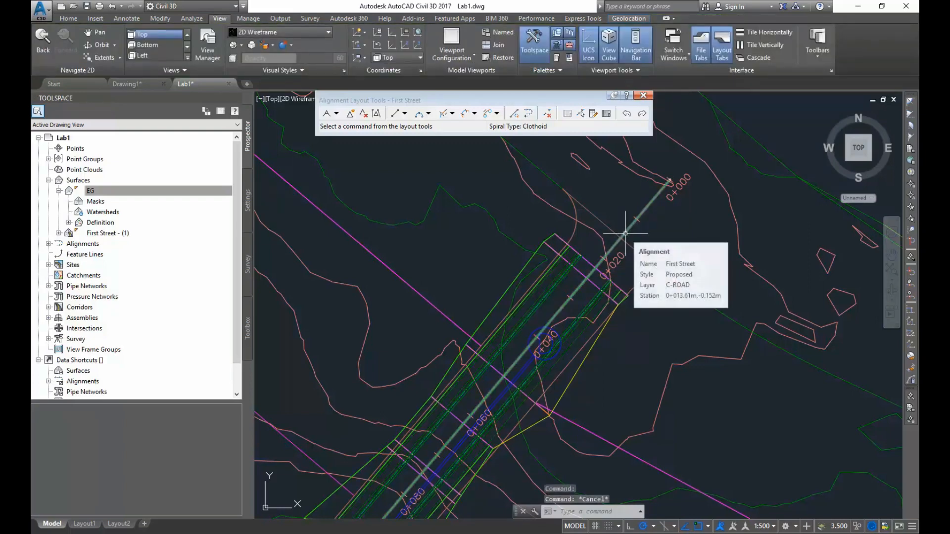
{"action": "left_click", "coordinate": [625, 233]}
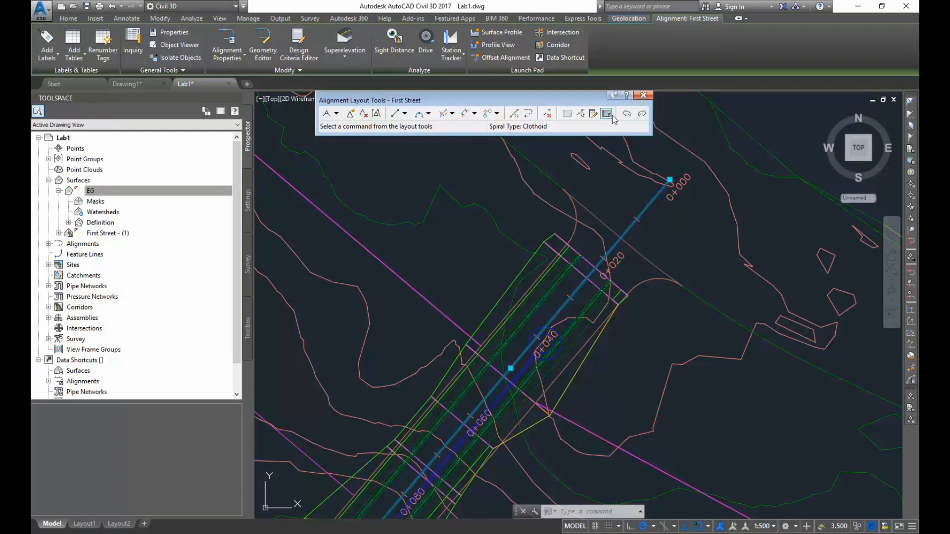
{"action": "key", "text": "Escape"}
{"action": "scroll", "coordinate": [635, 274], "scroll_direction": "down", "scroll_amount": 2}
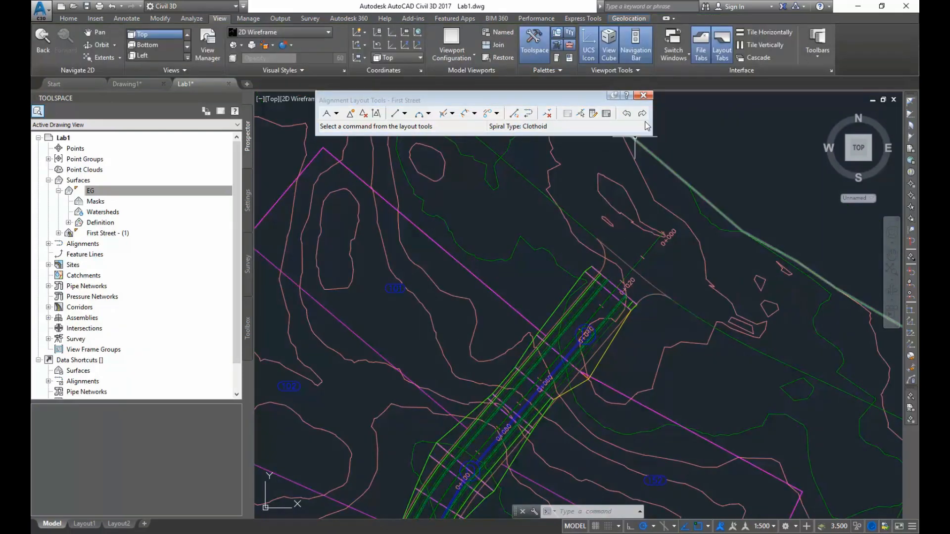
{"action": "key", "text": "Escape"}
{"action": "key", "text": "Escape"}
{"action": "key", "text": "Escape"}
{"action": "scroll", "coordinate": [499, 348], "scroll_direction": "down", "scroll_amount": 3}
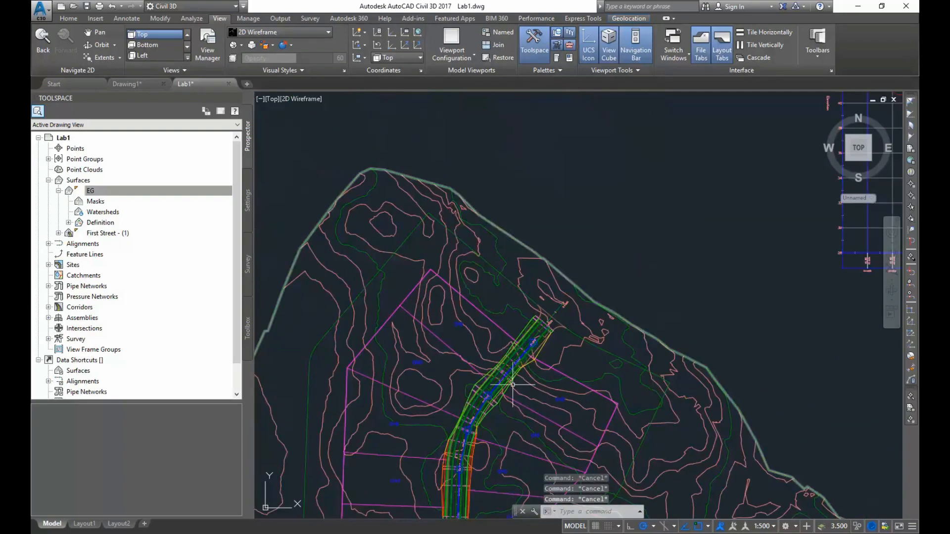
{"action": "scroll", "coordinate": [548, 313], "scroll_direction": "up", "scroll_amount": 3}
{"action": "scroll", "coordinate": [548, 313], "scroll_direction": "down", "scroll_amount": 2}
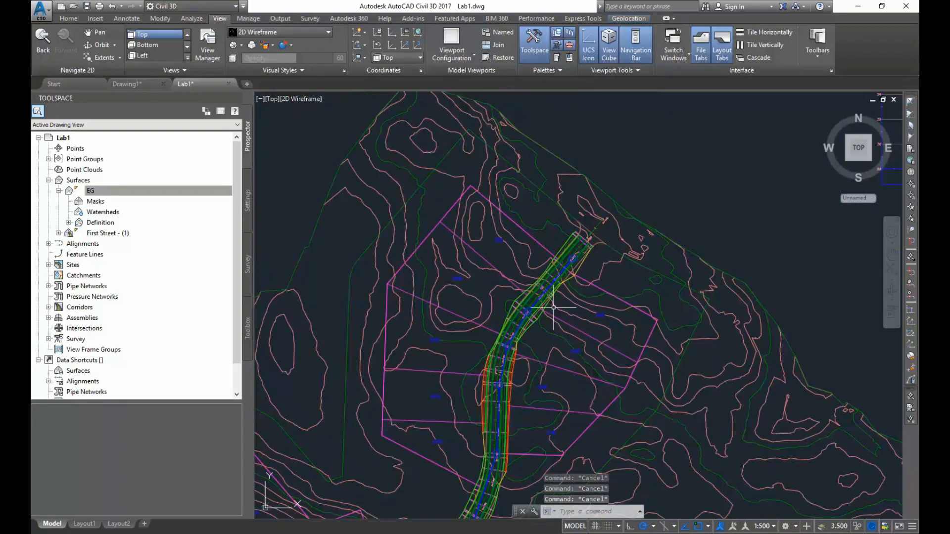
Zoom to the drawing extents and examine the EG surface, the profile views and the parcels beside First Street.
{"action": "type", "text": "ze"}
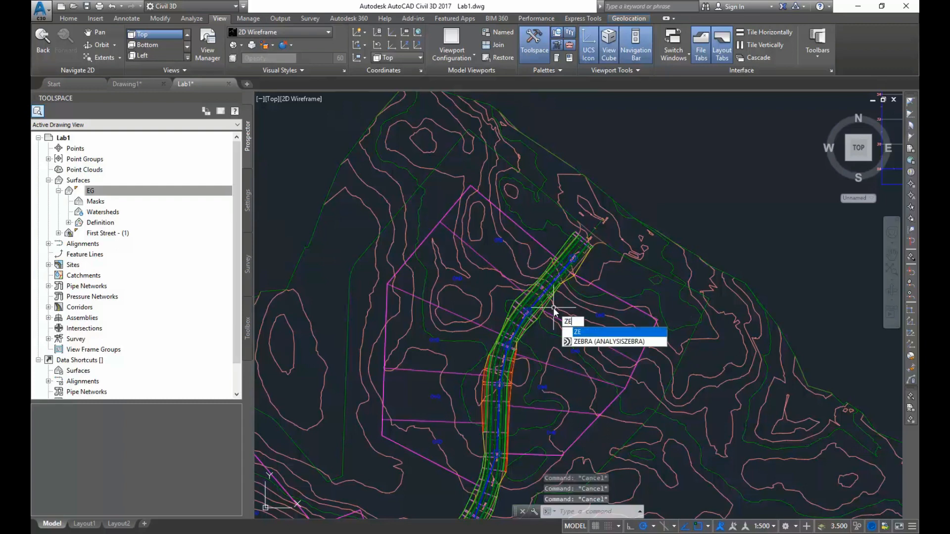
{"action": "key", "text": "Return"}
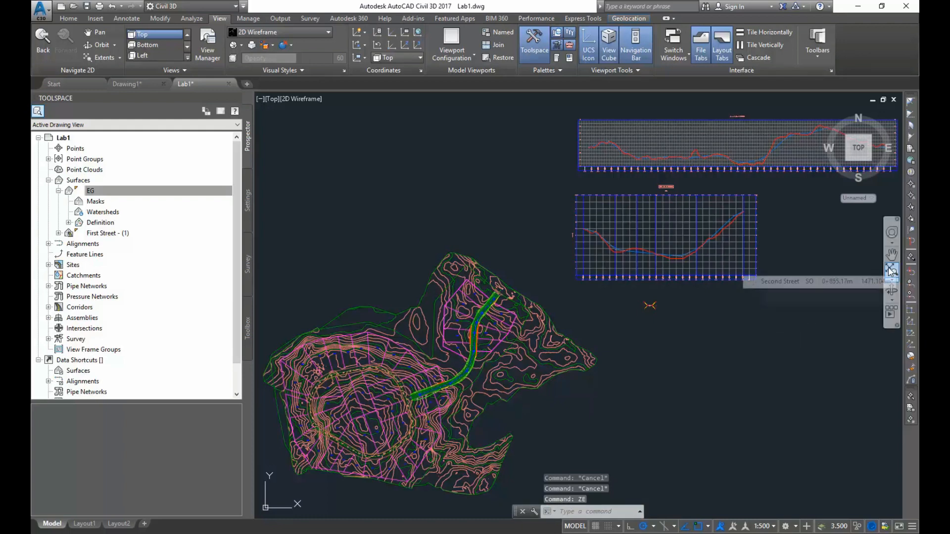
{"action": "scroll", "coordinate": [669, 333], "scroll_direction": "down", "scroll_amount": 2}
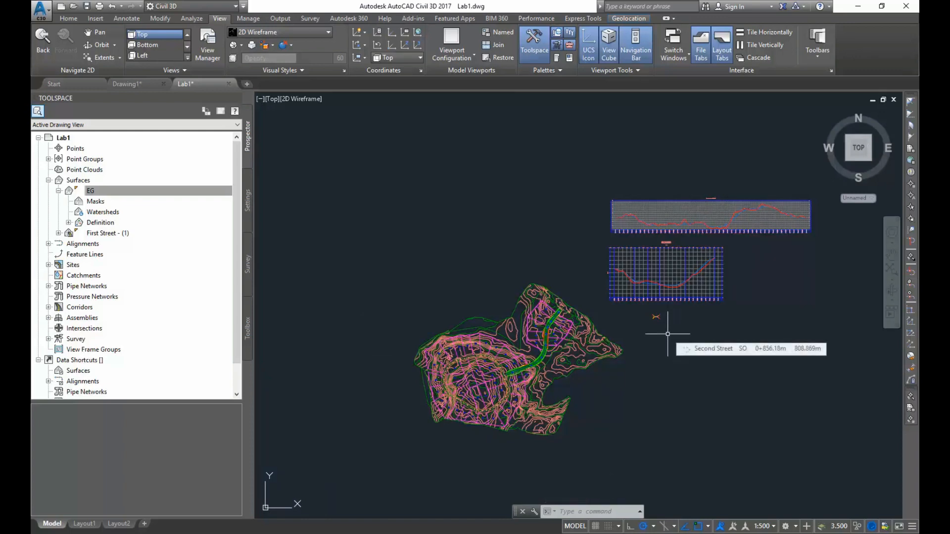
{"action": "scroll", "coordinate": [652, 407], "scroll_direction": "up", "scroll_amount": 2}
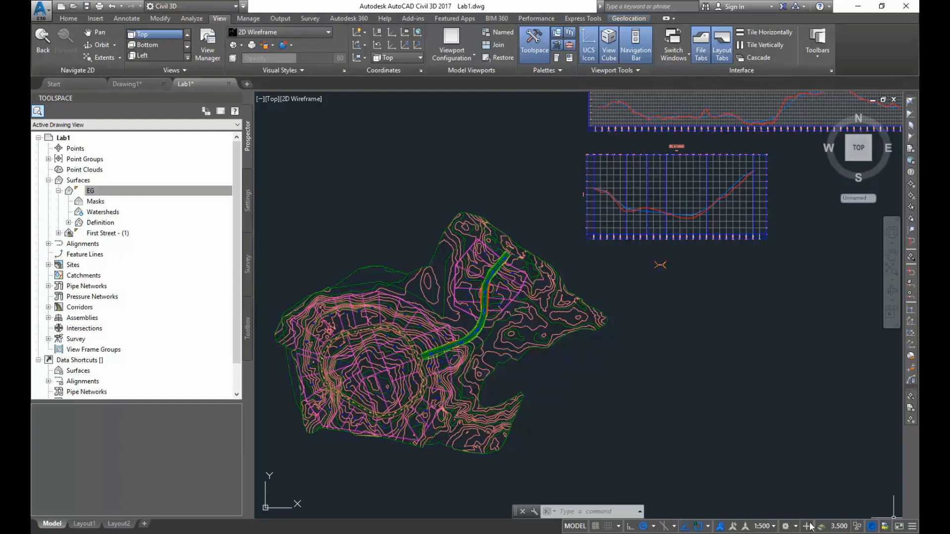
{"action": "left_click", "coordinate": [683, 526]}
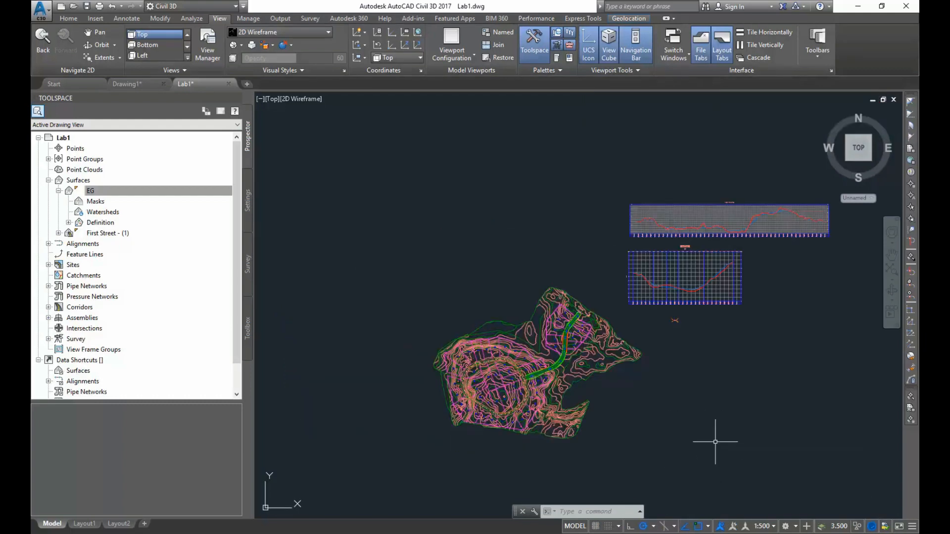
{"action": "scroll", "coordinate": [720, 443], "scroll_direction": "up", "scroll_amount": 4}
{"action": "scroll", "coordinate": [718, 447], "scroll_direction": "down", "scroll_amount": 2}
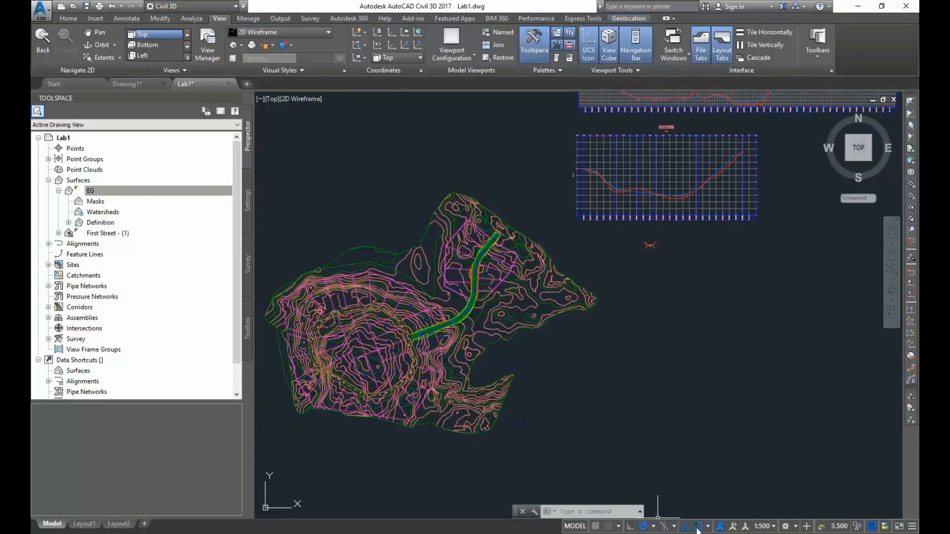
{"action": "scroll", "coordinate": [626, 398], "scroll_direction": "up", "scroll_amount": 2}
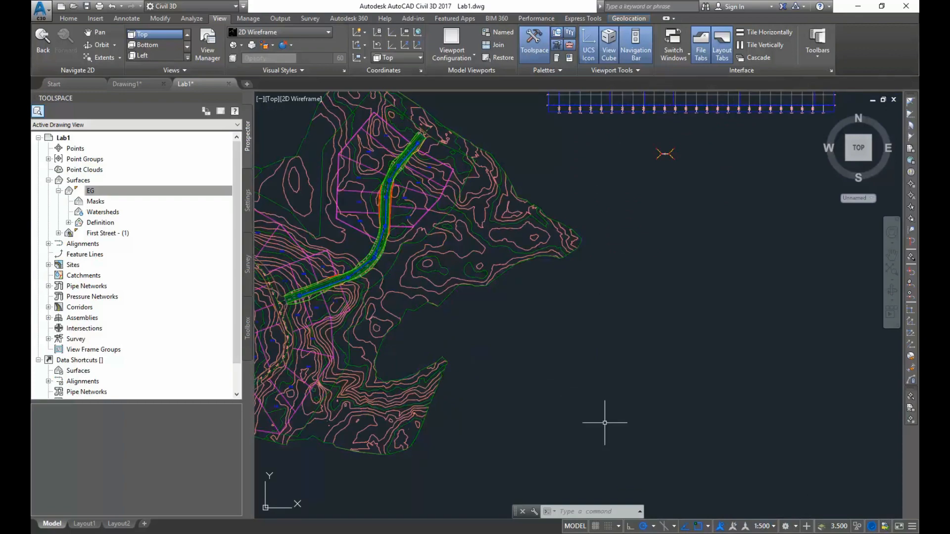
{"action": "scroll", "coordinate": [486, 232], "scroll_direction": "up", "scroll_amount": 8}
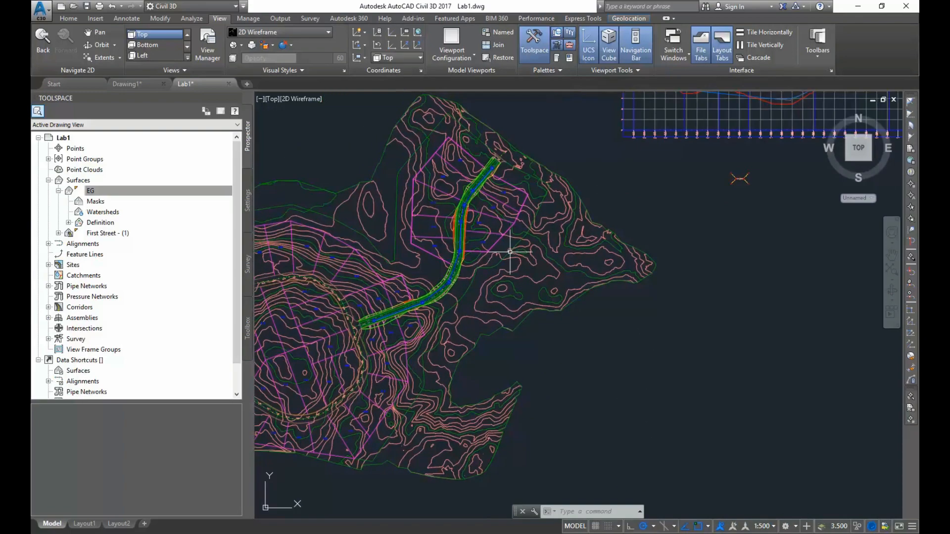
{"action": "scroll", "coordinate": [486, 232], "scroll_direction": "down", "scroll_amount": 4}
{"action": "scroll", "coordinate": [585, 227], "scroll_direction": "up", "scroll_amount": 5}
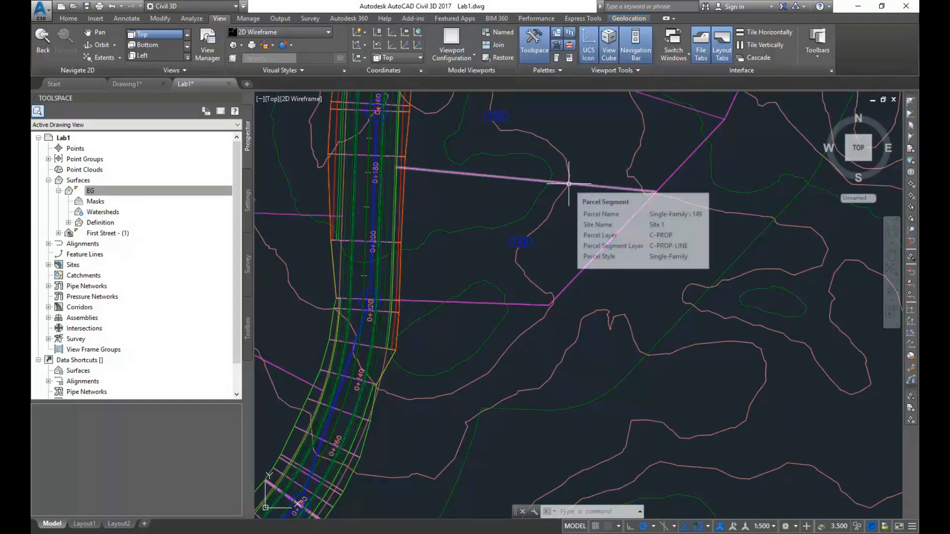
Review the available object snap modes and turn object snap off.
{"action": "left_click", "coordinate": [708, 528]}
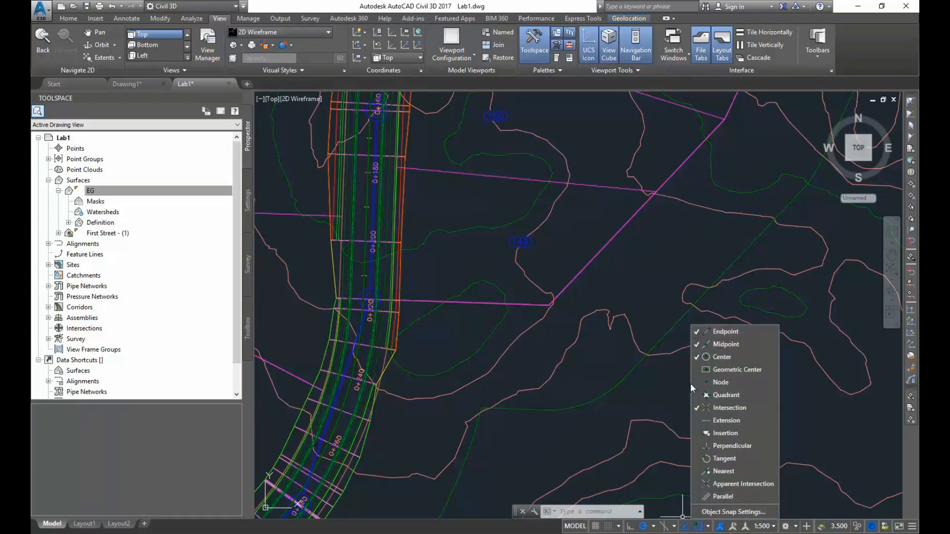
{"action": "left_click", "coordinate": [652, 490]}
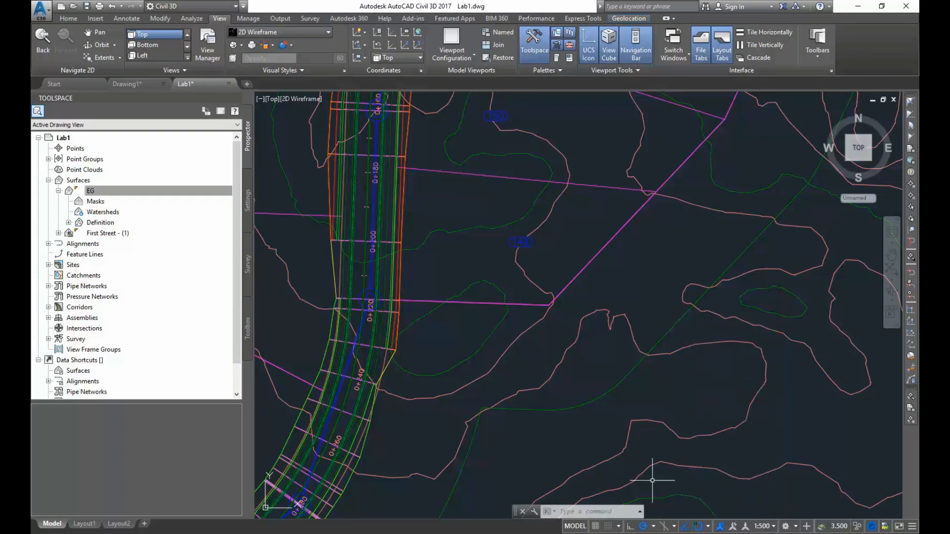
{"action": "left_click", "coordinate": [698, 526]}
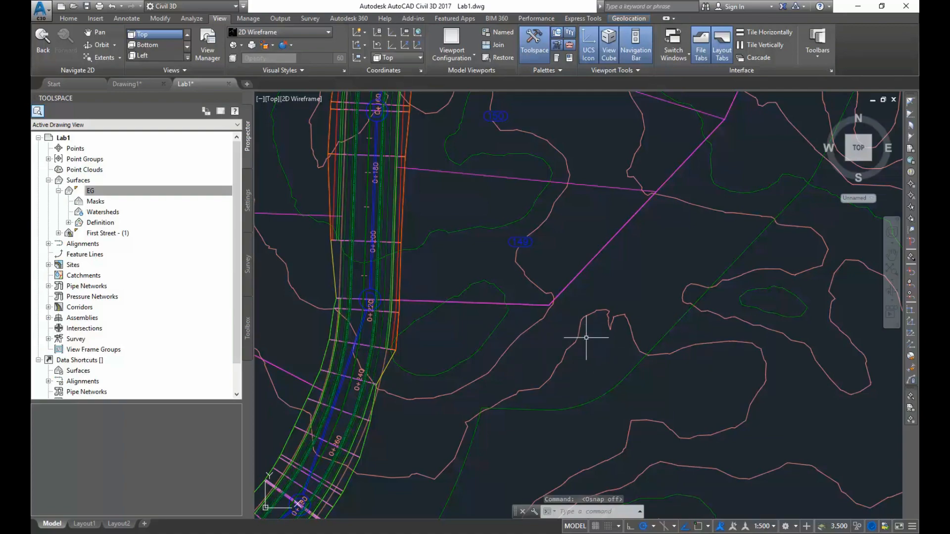
Draw a single diagonal line about 206 units long in the empty area beyond the surface.
{"action": "scroll", "coordinate": [586, 339], "scroll_direction": "down", "scroll_amount": 8}
{"action": "scroll", "coordinate": [659, 371], "scroll_direction": "up", "scroll_amount": 2}
{"action": "scroll", "coordinate": [551, 307], "scroll_direction": "down", "scroll_amount": 2}
{"action": "scroll", "coordinate": [548, 340], "scroll_direction": "up", "scroll_amount": 6}
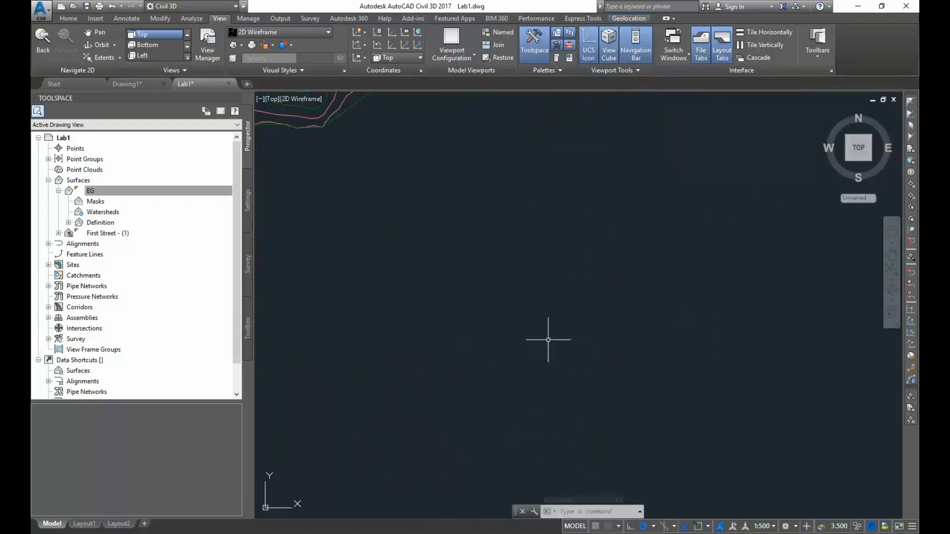
{"action": "type", "text": "l"}
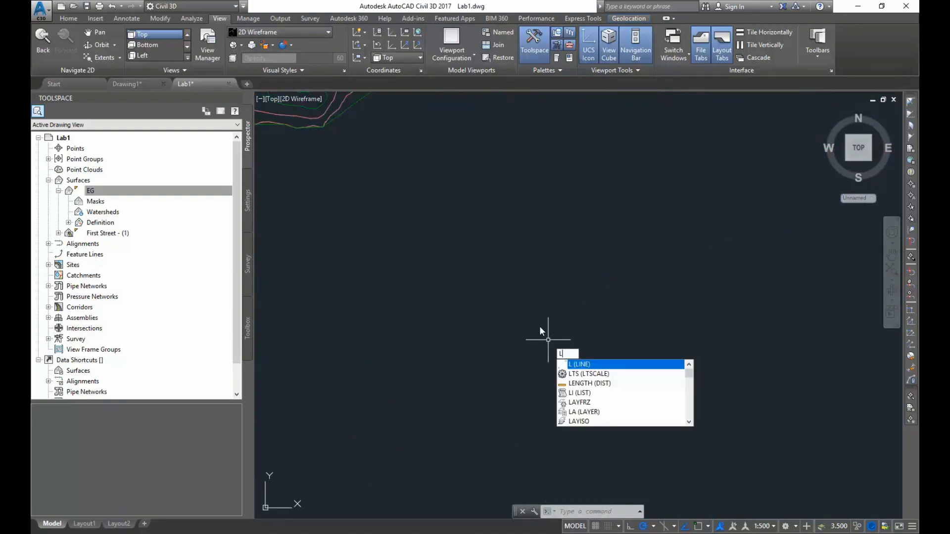
{"action": "key", "text": "Return"}
{"action": "left_click", "coordinate": [486, 342]}
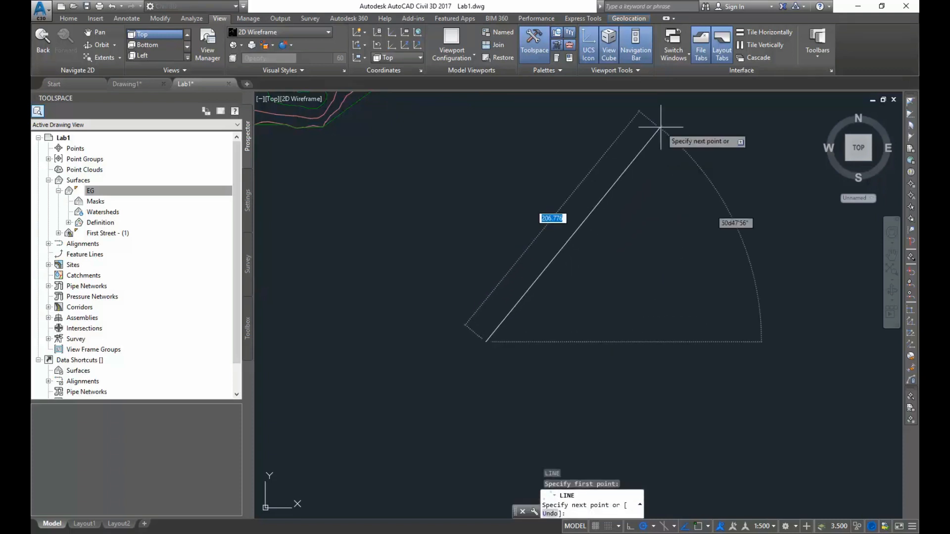
{"action": "left_click", "coordinate": [673, 140]}
{"action": "key", "text": "Return"}
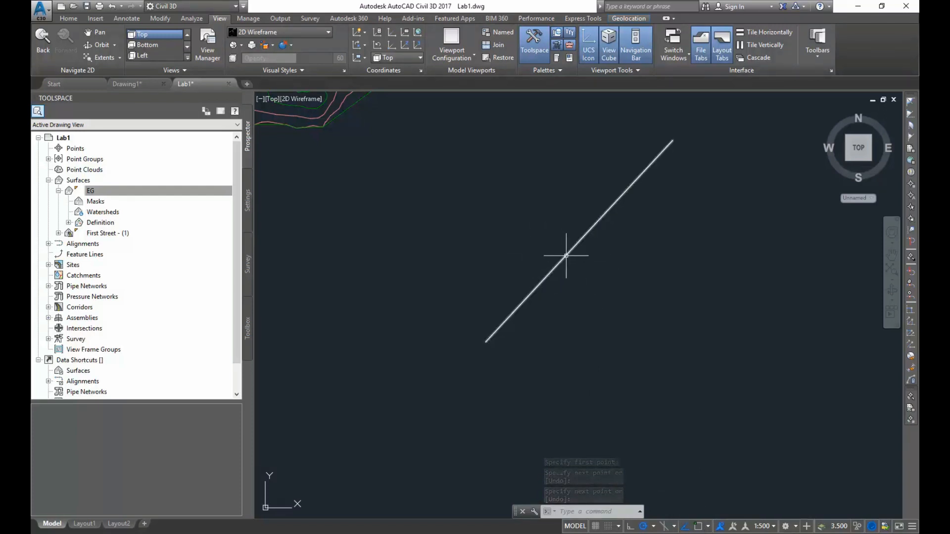
Start a second line, turn object snap on and locate the diagonal line's midpoint.
{"action": "type", "text": "l"}
{"action": "key", "text": "Return"}
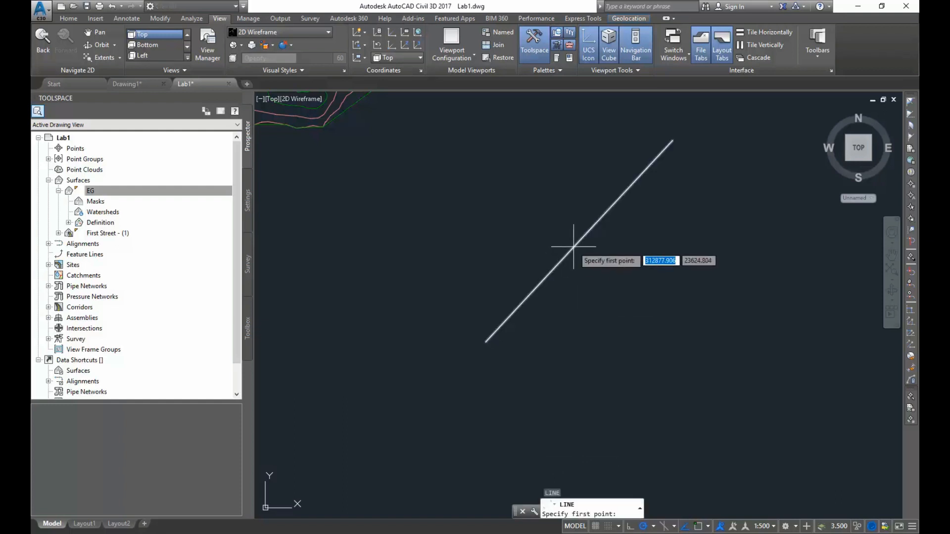
{"action": "scroll", "coordinate": [572, 249], "scroll_direction": "up", "scroll_amount": 2}
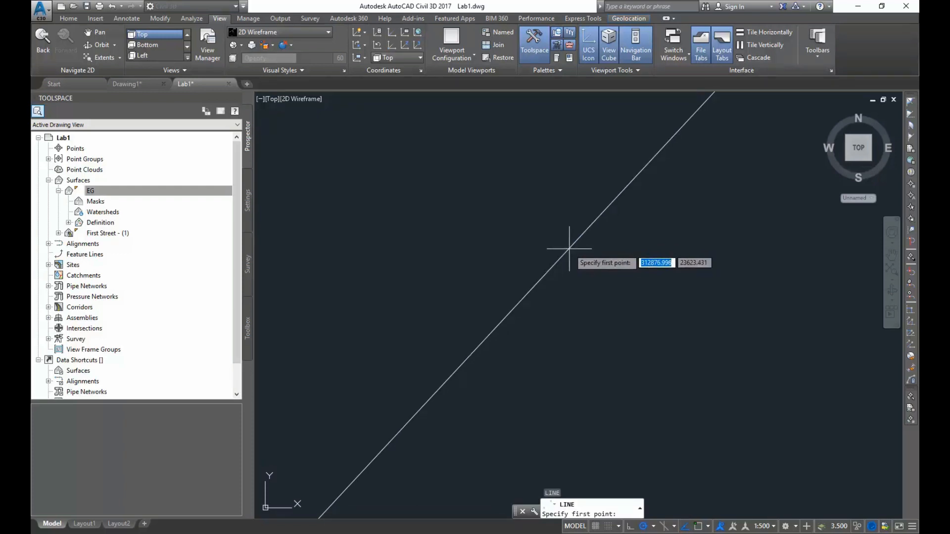
{"action": "scroll", "coordinate": [632, 418], "scroll_direction": "down", "scroll_amount": 2}
{"action": "left_click", "coordinate": [696, 527]}
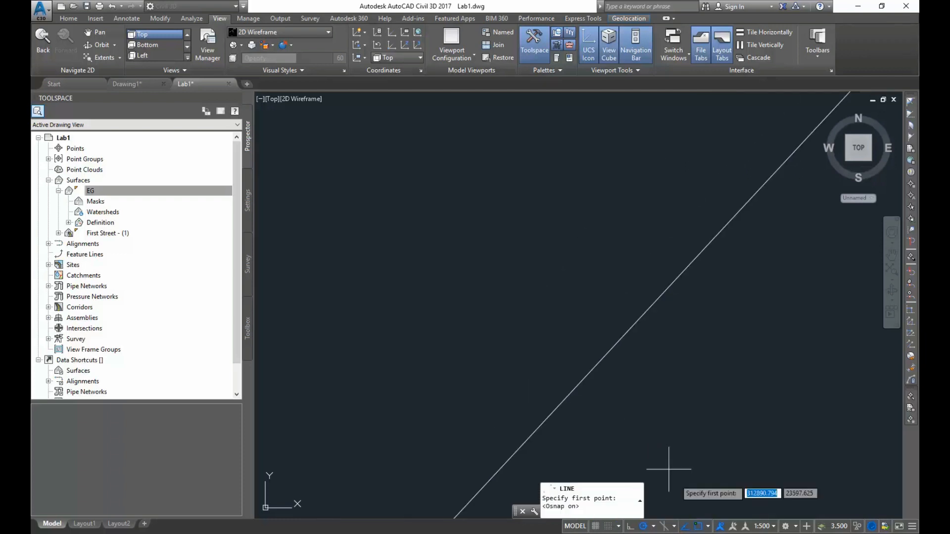
{"action": "scroll", "coordinate": [638, 403], "scroll_direction": "down", "scroll_amount": 3}
{"action": "middle_click_drag", "start_coordinate": [640, 402], "coordinate": [598, 354]}
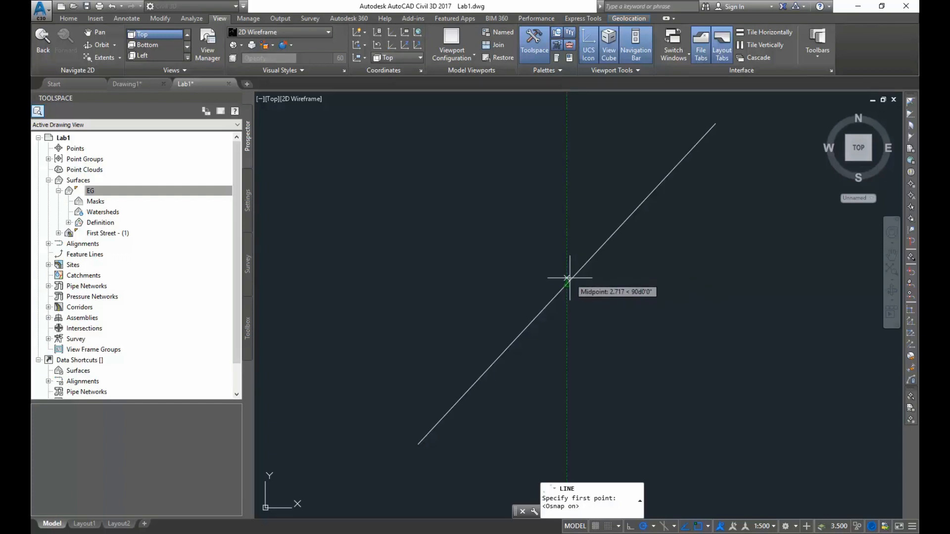
Enable the Perpendicular object snap and place the second line's start point freely below the diagonal line.
{"action": "left_click", "coordinate": [709, 526]}
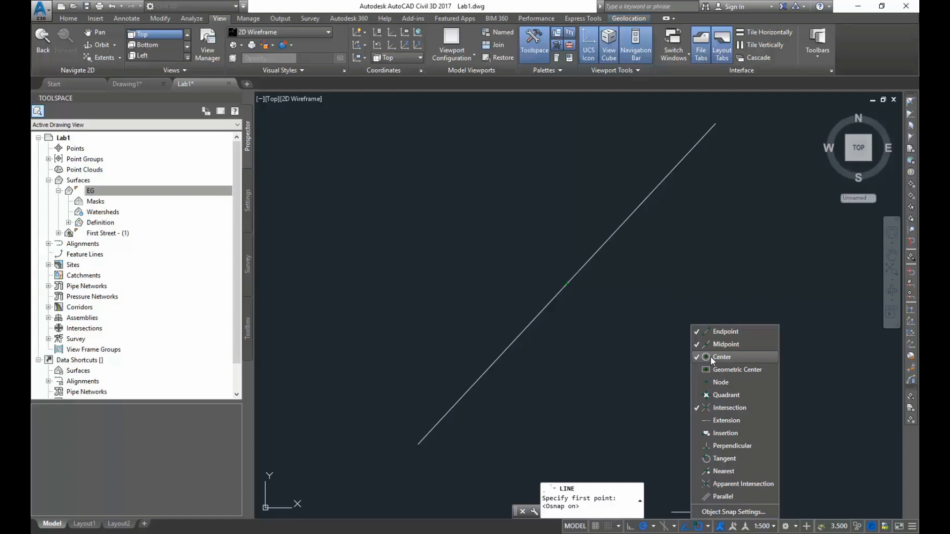
{"action": "left_click", "coordinate": [711, 446]}
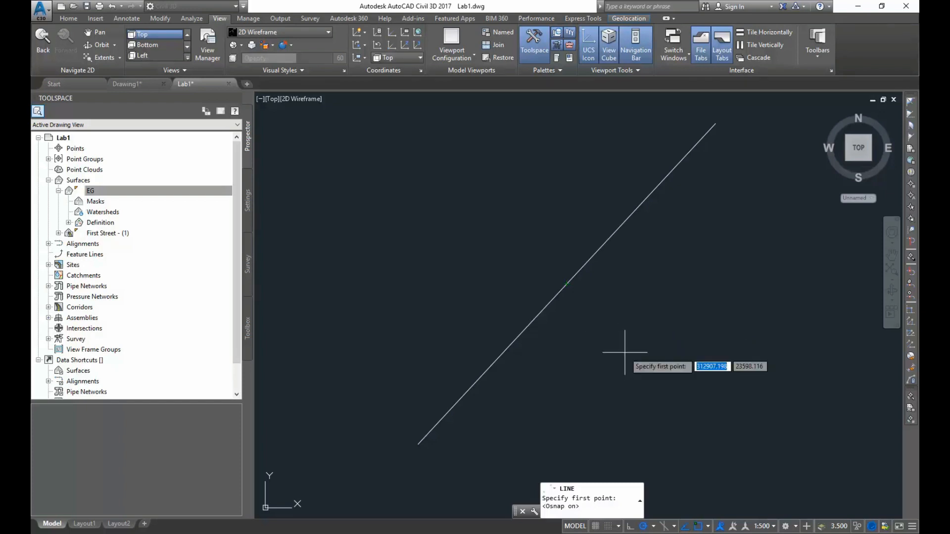
{"action": "left_click", "coordinate": [646, 355]}
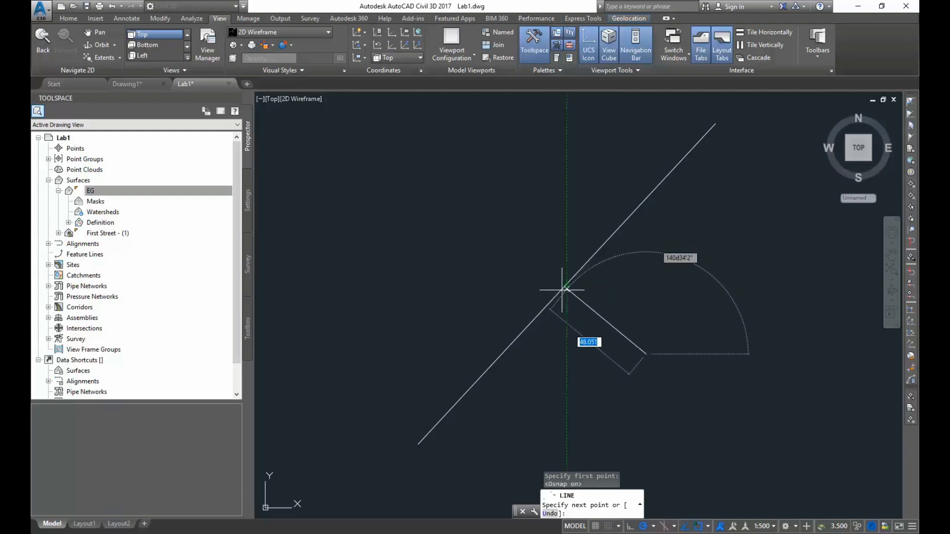
Disable the Perpendicular object snap and try snapping the line's next point to the diagonal line's midpoint.
{"action": "left_click", "coordinate": [708, 527]}
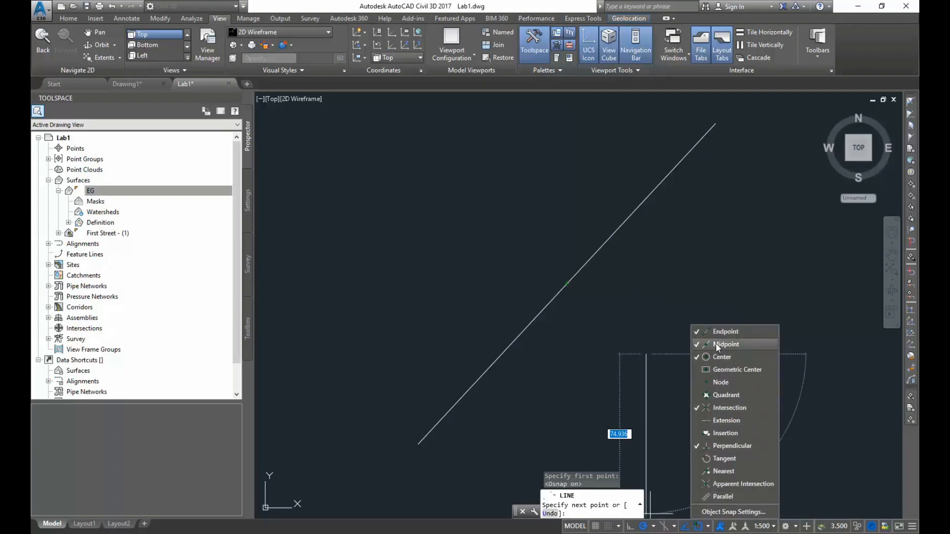
{"action": "left_click", "coordinate": [711, 444]}
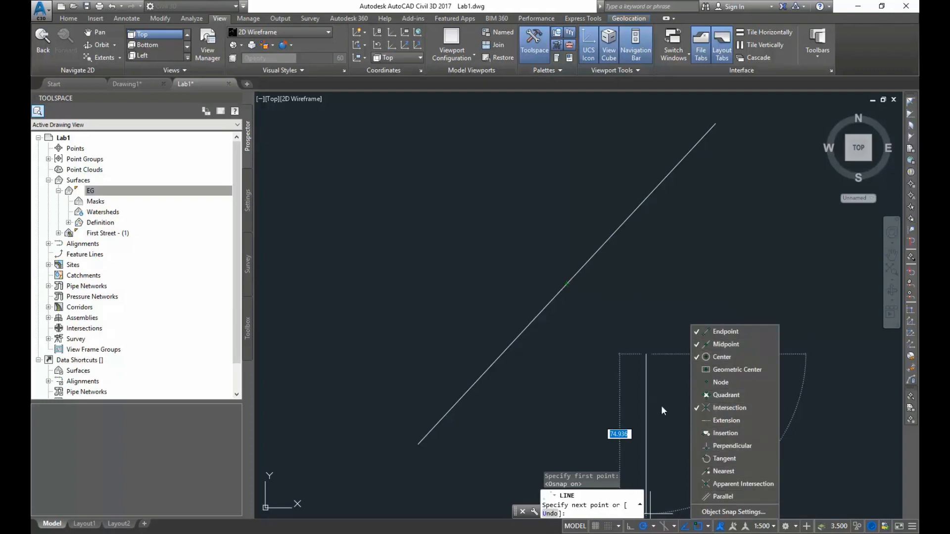
{"action": "left_click", "coordinate": [559, 298]}
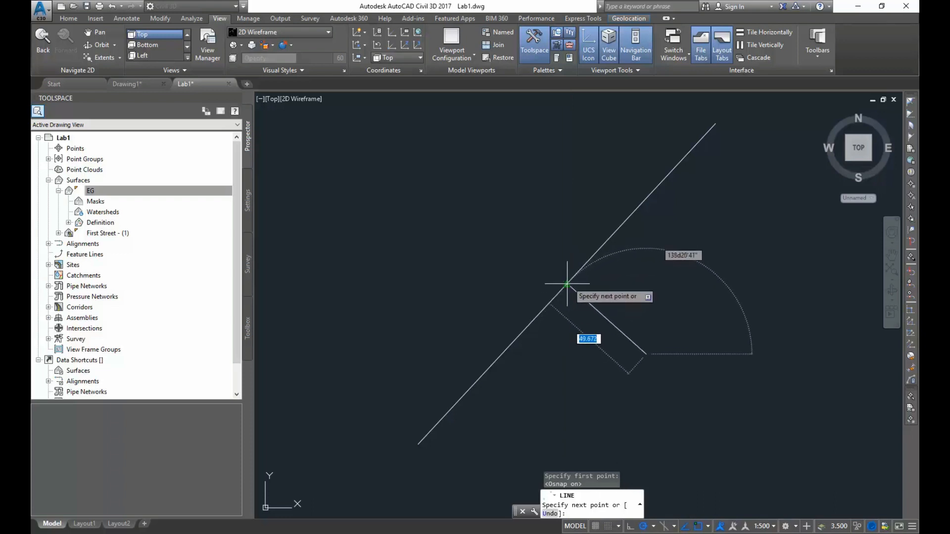
{"action": "left_click", "coordinate": [708, 526]}
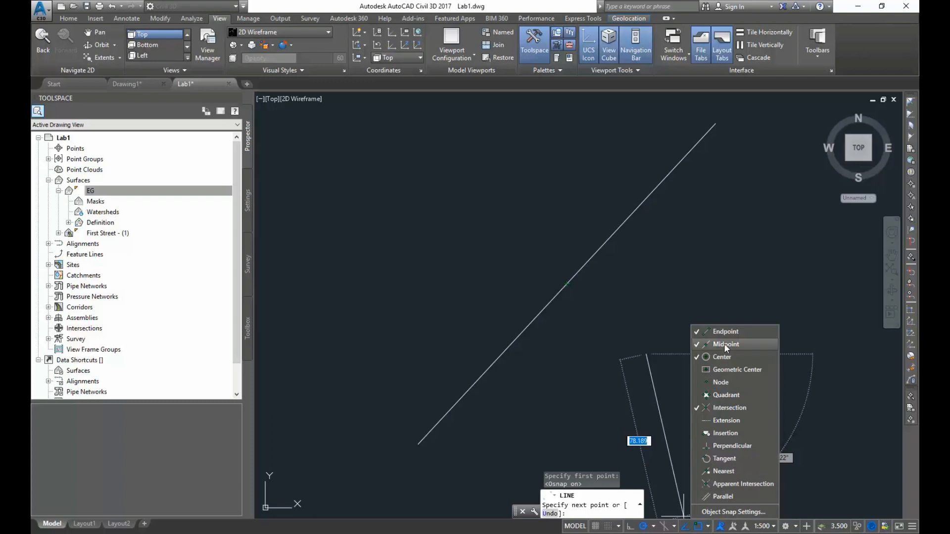
{"action": "left_click", "coordinate": [585, 340]}
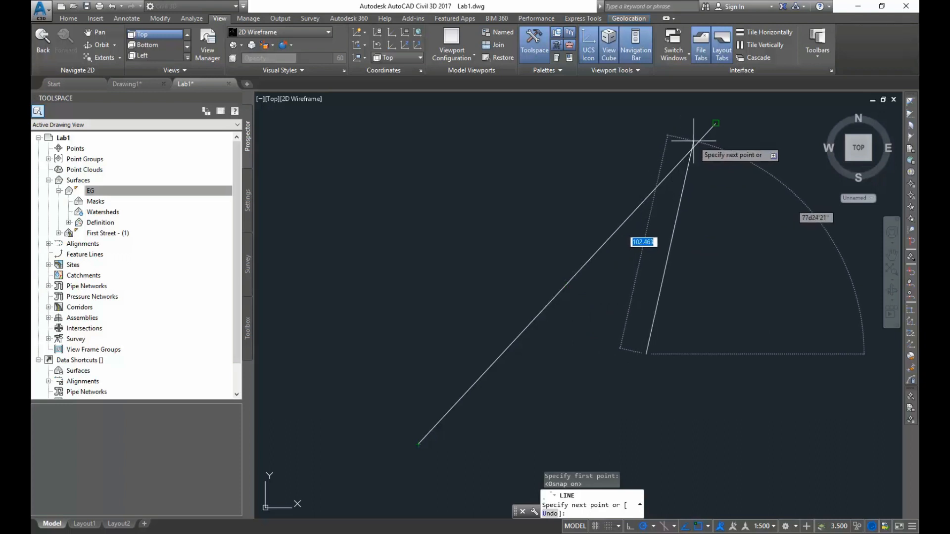
Draw connected segments through the diagonal's upper endpoint, a free point, the diagonal's midpoint and lower endpoint, ending at the short segment's midpoint.
{"action": "left_click", "coordinate": [715, 125]}
{"action": "left_click", "coordinate": [428, 227]}
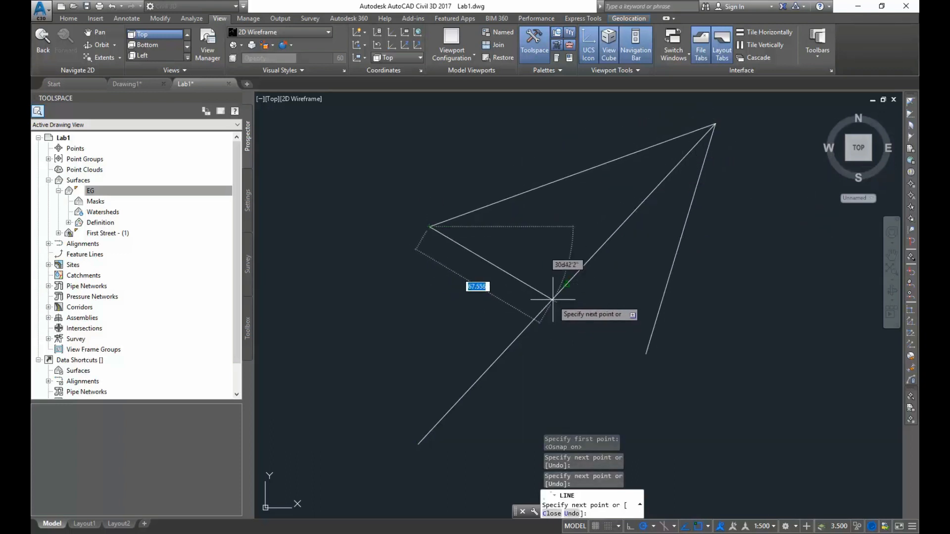
{"action": "left_click", "coordinate": [553, 299]}
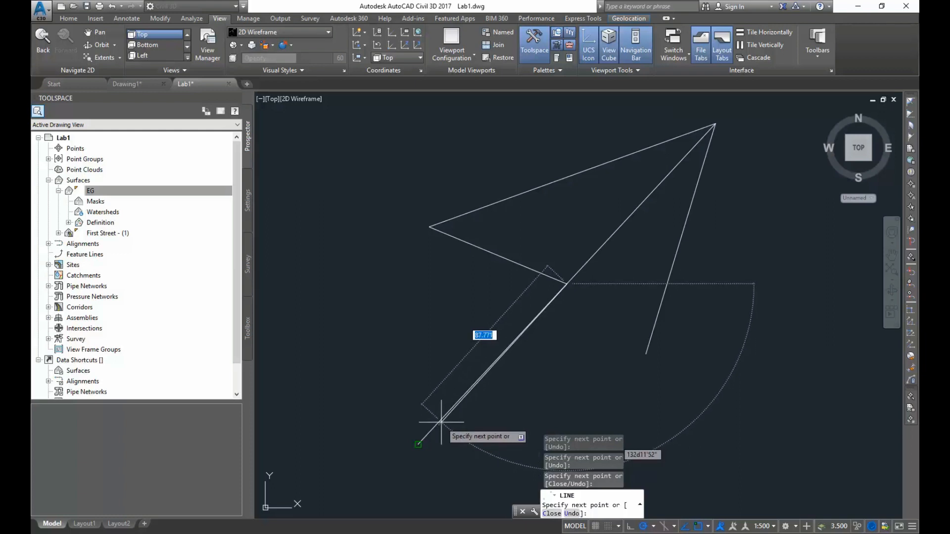
{"action": "left_click", "coordinate": [418, 444]}
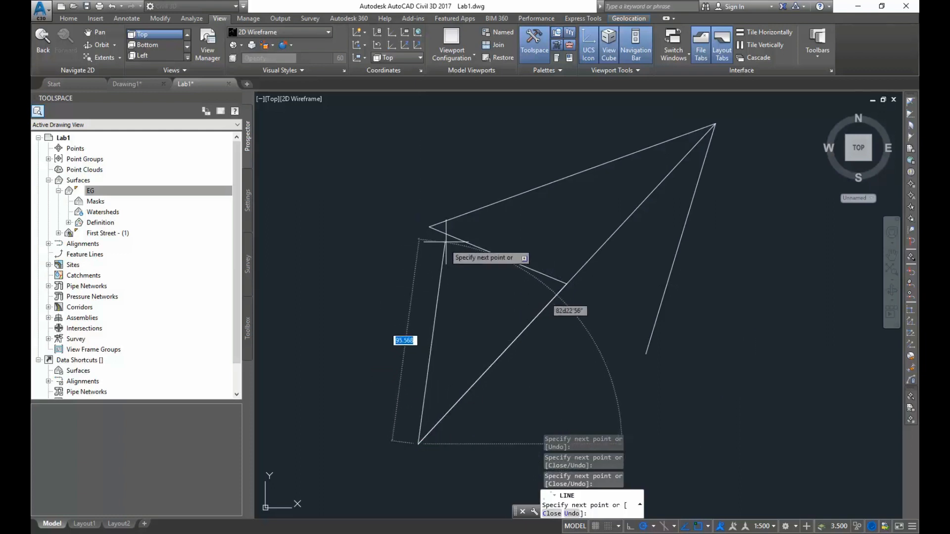
{"action": "left_click", "coordinate": [488, 252]}
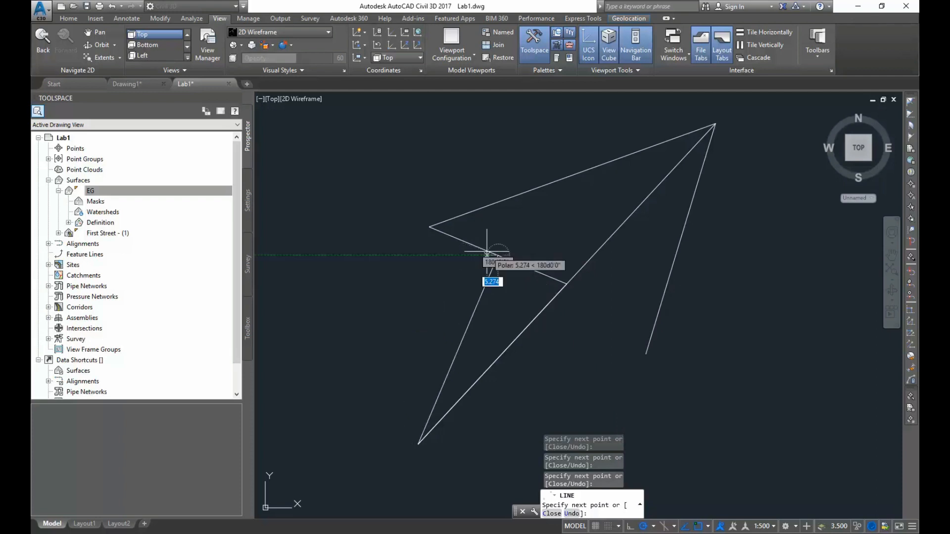
{"action": "left_click", "coordinate": [540, 310]}
{"action": "key", "text": "Return"}
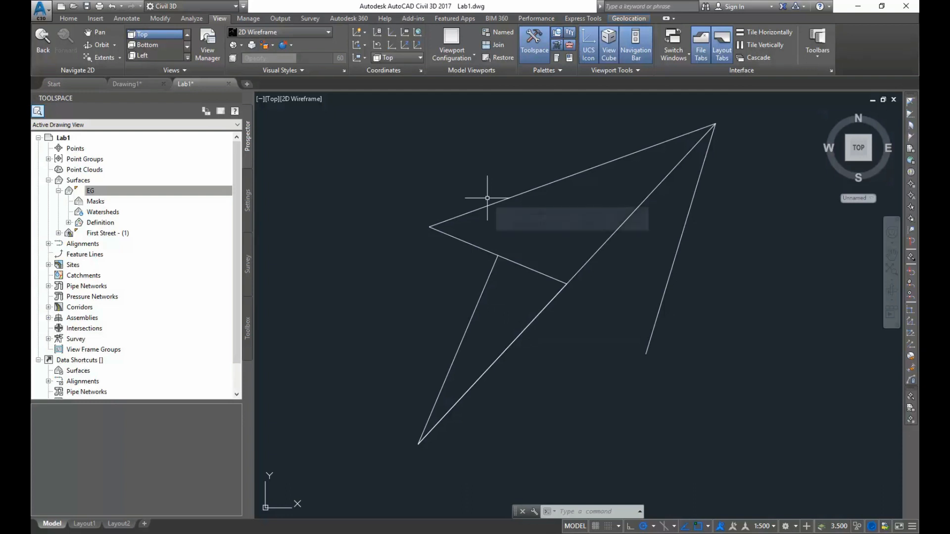
Delete the diagonal line and all the connected practice segments.
{"action": "mouse_move", "coordinate": [728, 350]}
{"action": "left_mouse_down"}
{"action": "mouse_move", "coordinate": [723, 332]}
{"action": "mouse_move", "coordinate": [310, 257]}
{"action": "left_mouse_up"}
{"action": "key", "text": "Delete"}
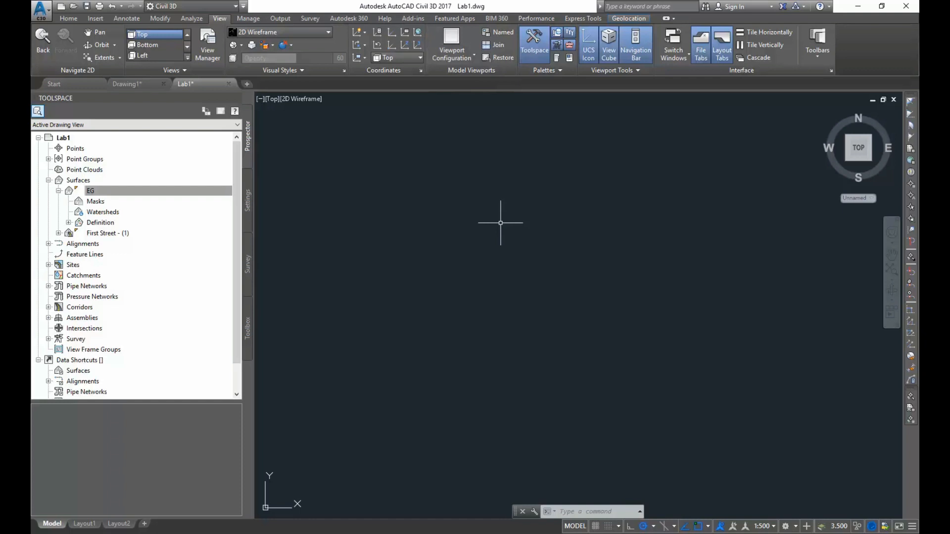
Split the model space into two horizontal viewports and show the whole site with its profile views in the upper one.
{"action": "left_click", "coordinate": [467, 55]}
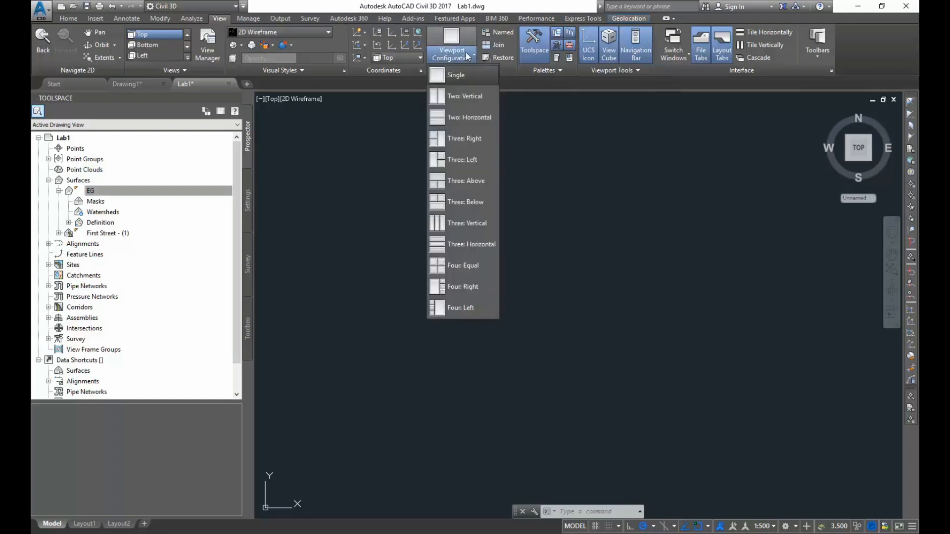
{"action": "left_click", "coordinate": [467, 118]}
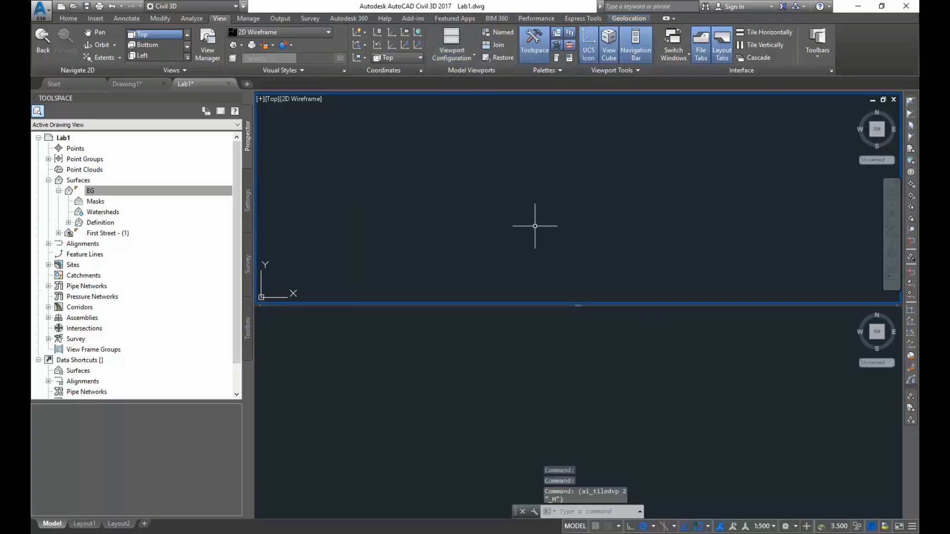
{"action": "scroll", "coordinate": [534, 225], "scroll_direction": "up", "scroll_amount": 1}
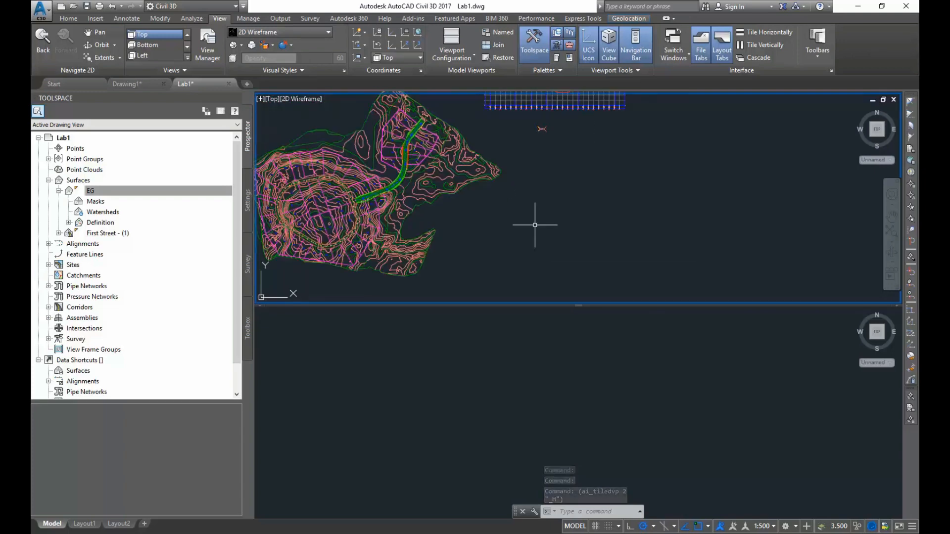
{"action": "scroll", "coordinate": [534, 225], "scroll_direction": "down", "scroll_amount": 1}
{"action": "middle_click_drag", "start_coordinate": [535, 225], "coordinate": [550, 258]}
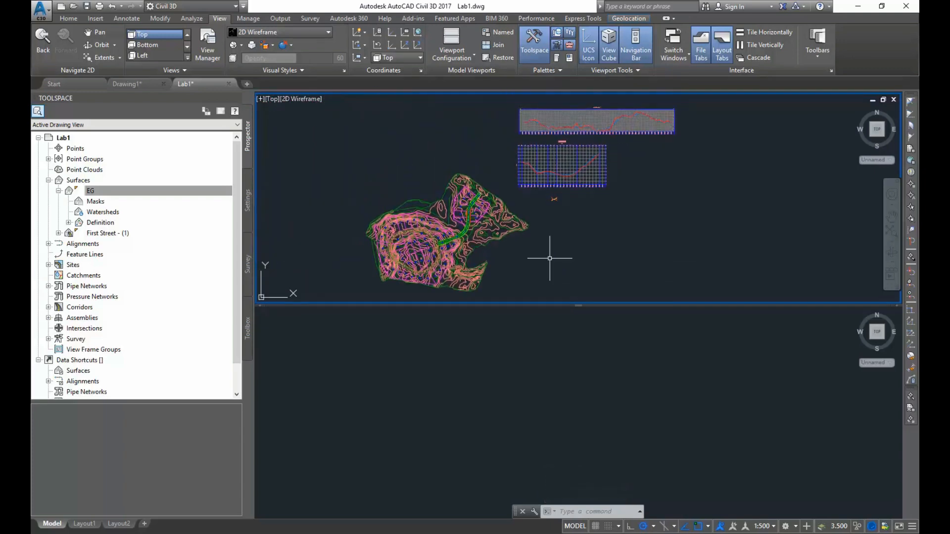
Make the lower viewport current and show the Second Street profile view in it.
{"action": "left_click", "coordinate": [556, 376]}
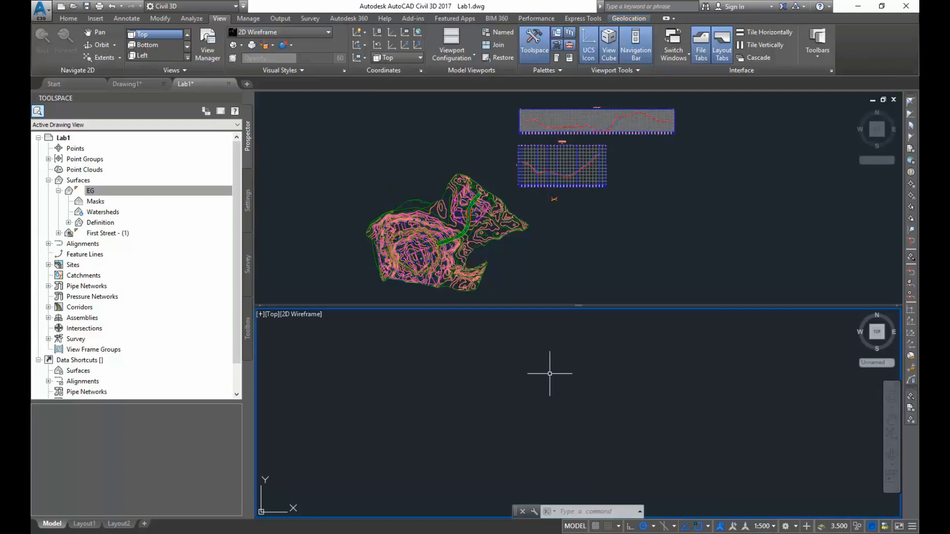
{"action": "scroll", "coordinate": [549, 374], "scroll_direction": "down", "scroll_amount": 10}
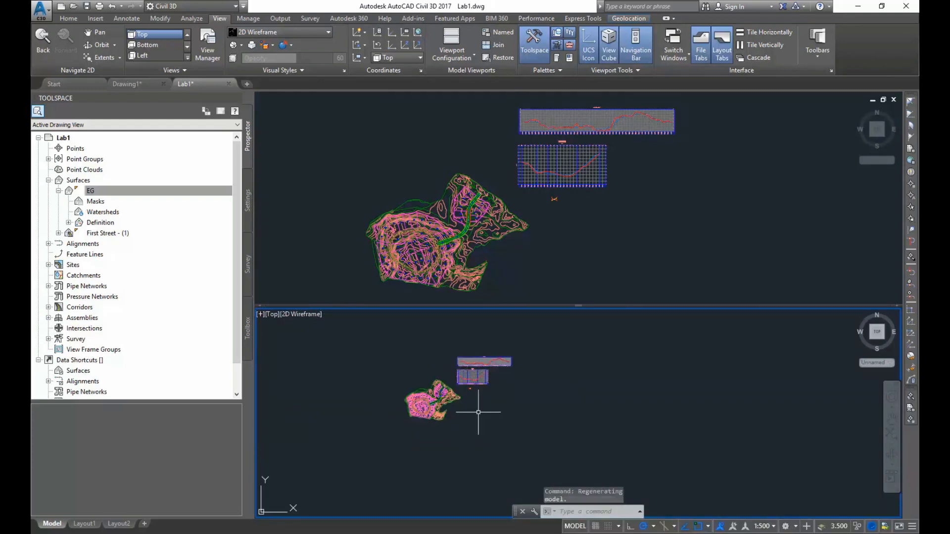
{"action": "scroll", "coordinate": [488, 392], "scroll_direction": "up", "scroll_amount": 8}
{"action": "scroll", "coordinate": [547, 438], "scroll_direction": "up", "scroll_amount": 5}
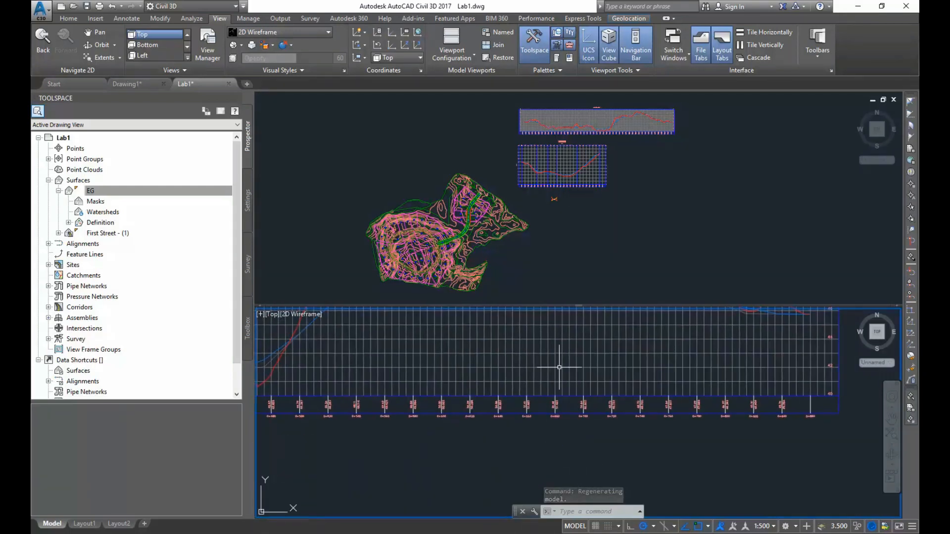
{"action": "scroll", "coordinate": [546, 441], "scroll_direction": "down", "scroll_amount": 3}
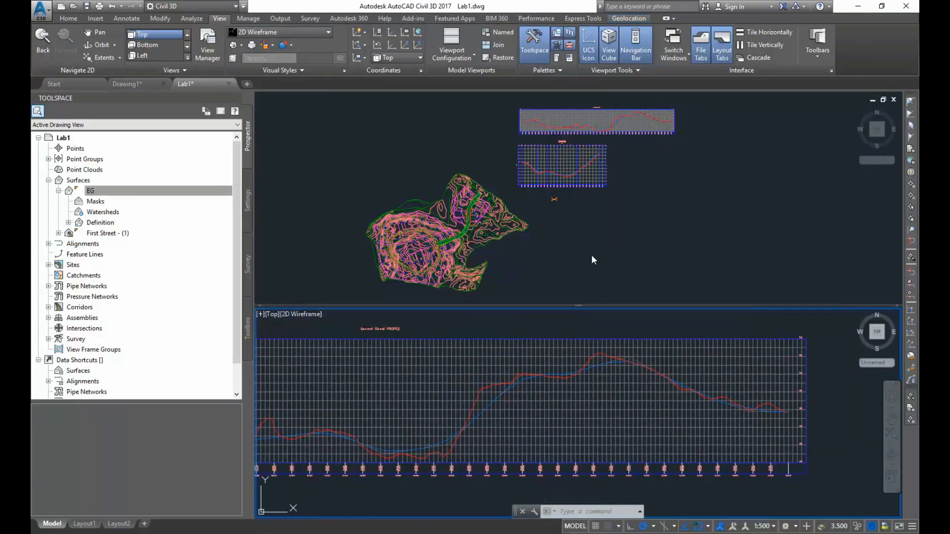
Make the upper viewport current and show the First Street corridor close up in plan.
{"action": "left_click", "coordinate": [563, 255]}
{"action": "scroll", "coordinate": [549, 221], "scroll_direction": "up", "scroll_amount": 3}
{"action": "scroll", "coordinate": [554, 248], "scroll_direction": "up", "scroll_amount": 3}
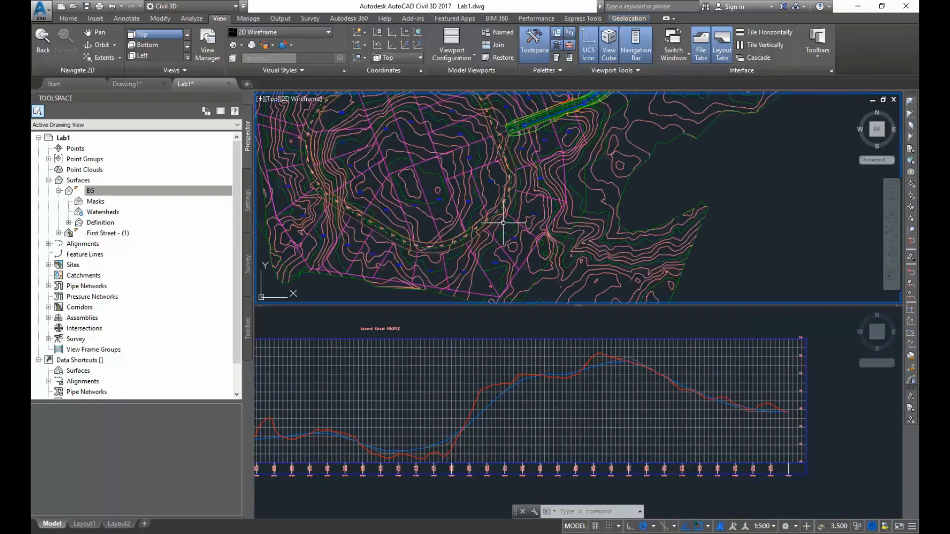
{"action": "middle_click_drag", "start_coordinate": [584, 212], "coordinate": [588, 256]}
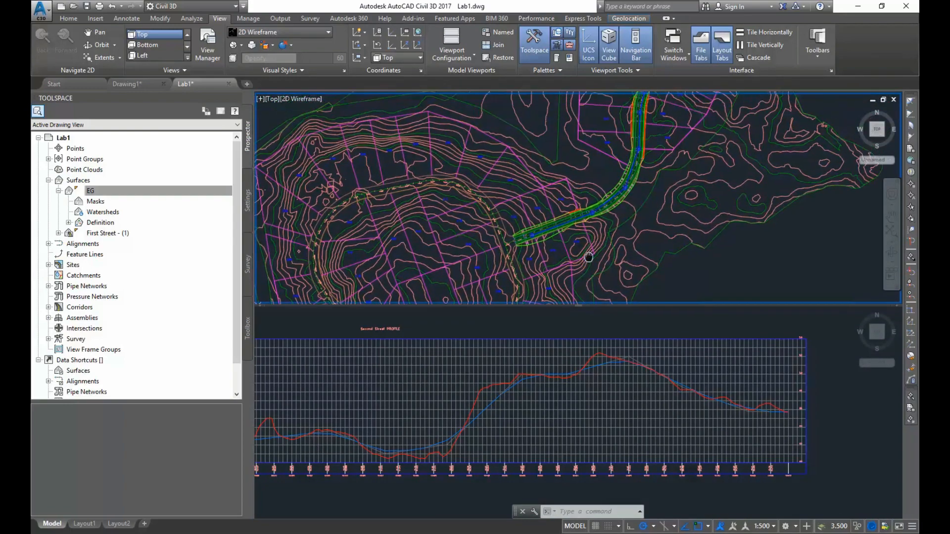
{"action": "scroll", "coordinate": [576, 233], "scroll_direction": "up", "scroll_amount": 2}
{"action": "mouse_move", "coordinate": [558, 233]}
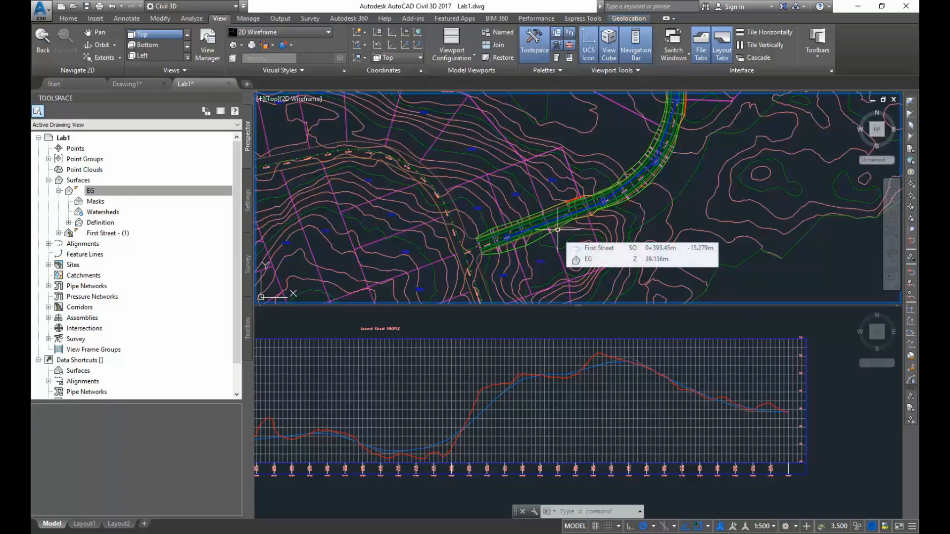
Return the model space to the Single viewport configuration and show the full EG surface.
{"action": "left_click", "coordinate": [472, 55]}
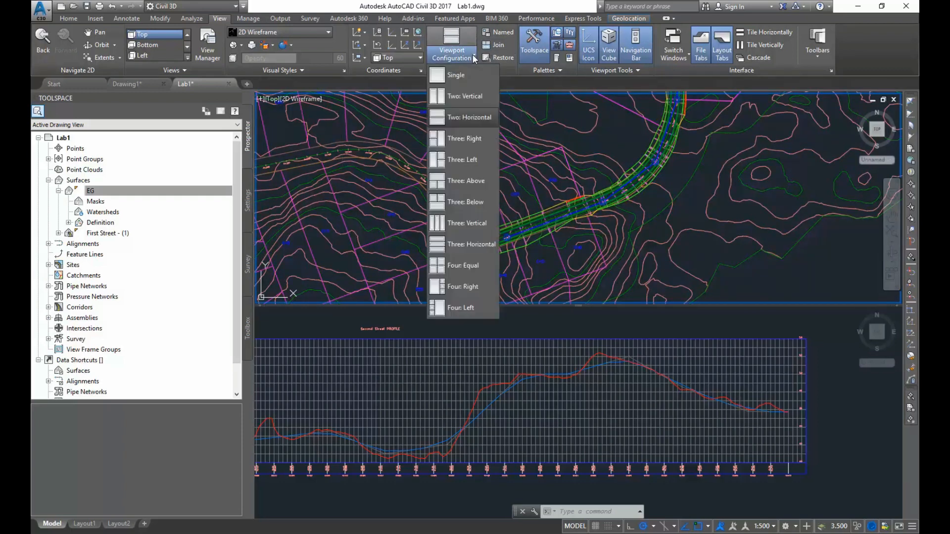
{"action": "left_click", "coordinate": [456, 81]}
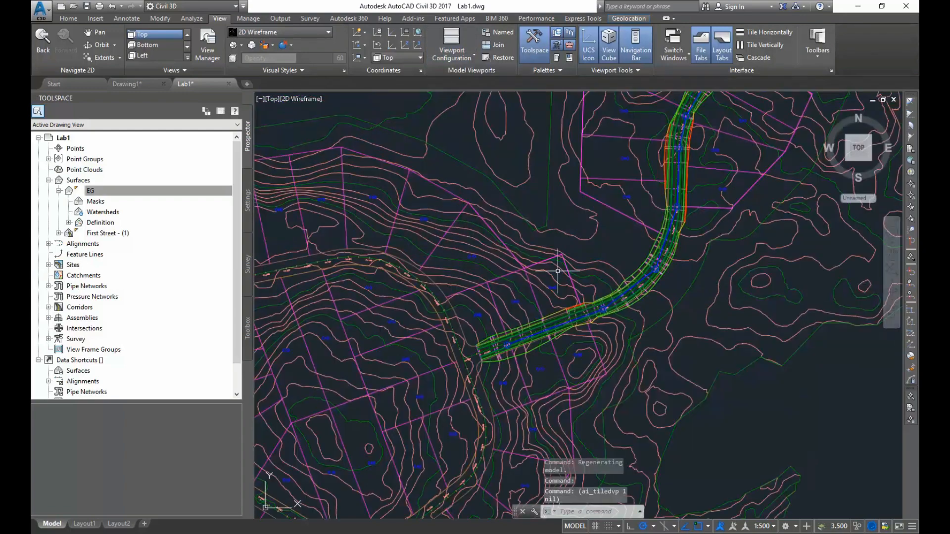
{"action": "scroll", "coordinate": [559, 329], "scroll_direction": "down", "scroll_amount": 1}
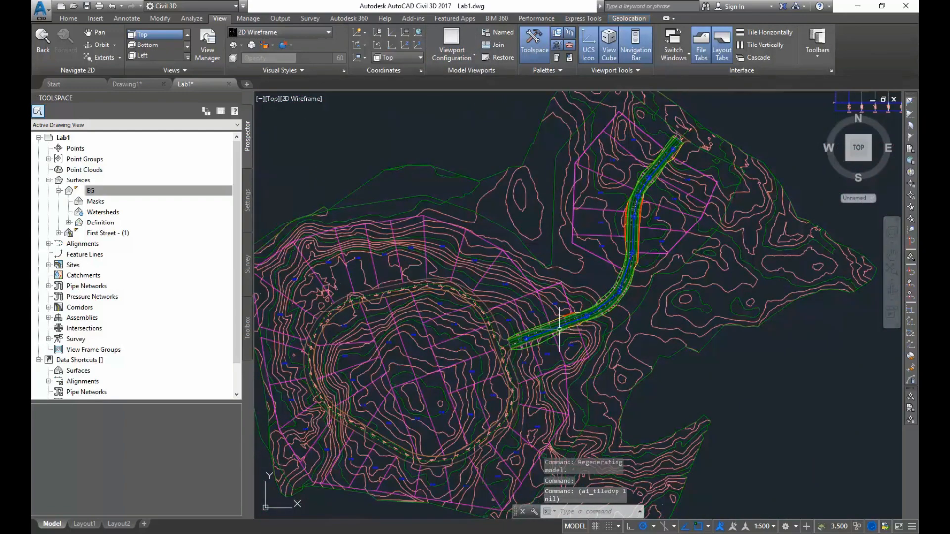
{"action": "scroll", "coordinate": [443, 230], "scroll_direction": "down", "scroll_amount": 2}
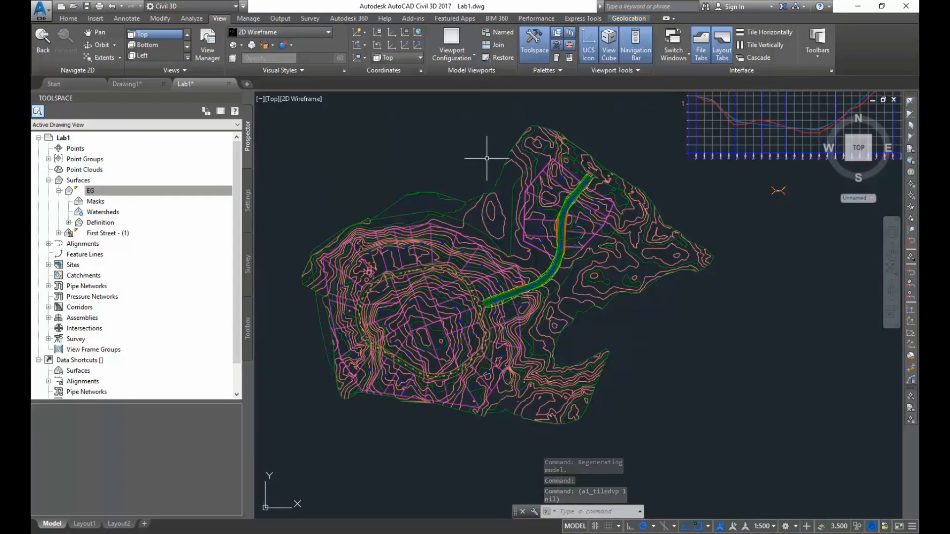
{"action": "scroll", "coordinate": [483, 149], "scroll_direction": "up", "scroll_amount": 2}
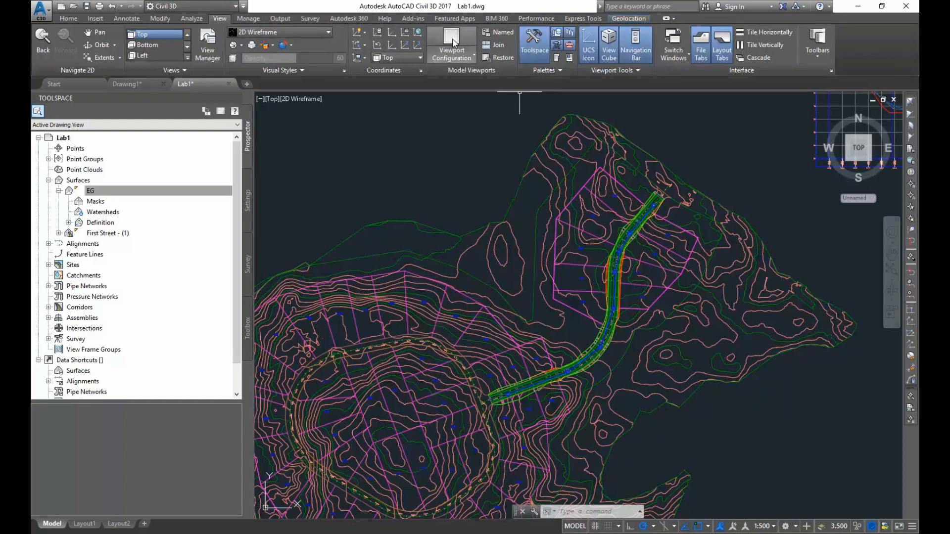
{"action": "left_click", "coordinate": [472, 57]}
{"action": "left_click", "coordinate": [461, 75]}
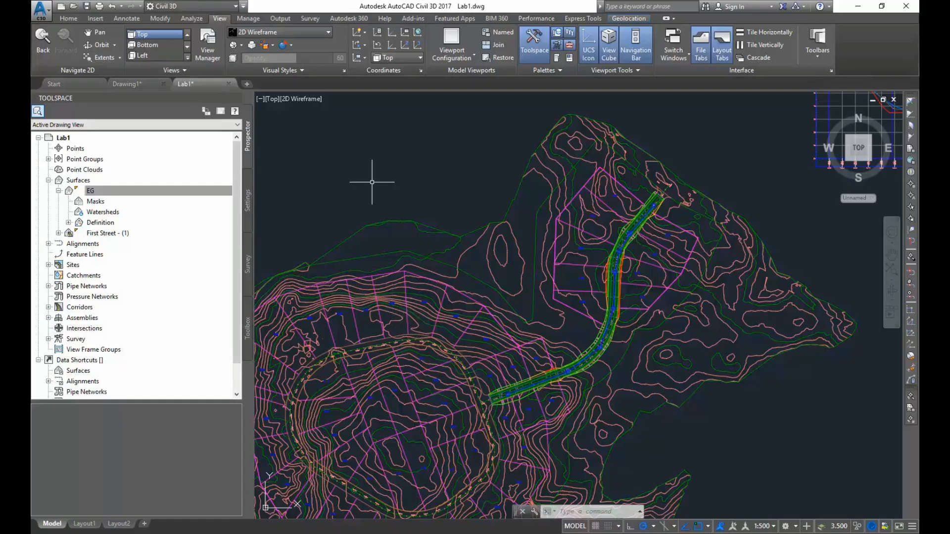
{"action": "scroll", "coordinate": [354, 201], "scroll_direction": "down", "scroll_amount": 2}
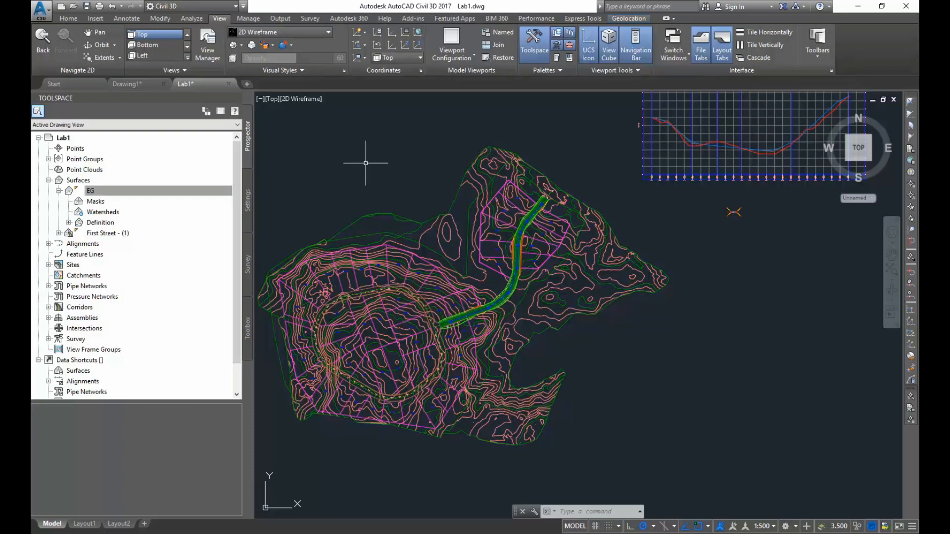
Create a new blank drawing.
{"action": "left_click", "coordinate": [247, 84]}
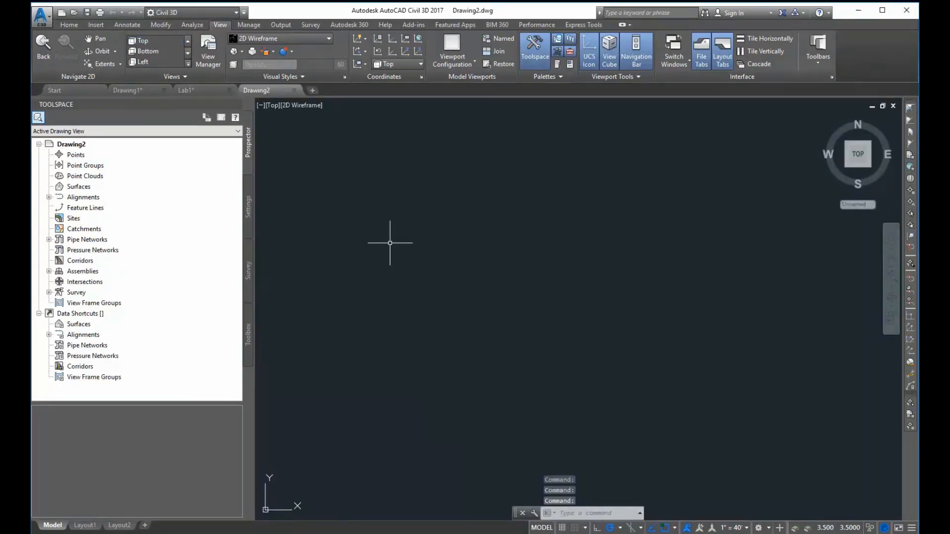
{"action": "left_click", "coordinate": [69, 25]}
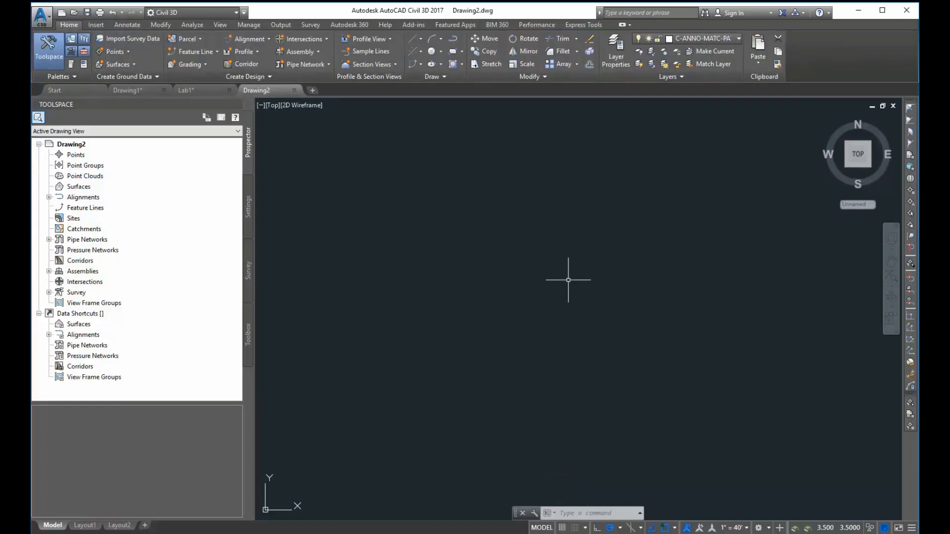
{"action": "type", "text": "l"}
{"action": "key", "text": "Return"}
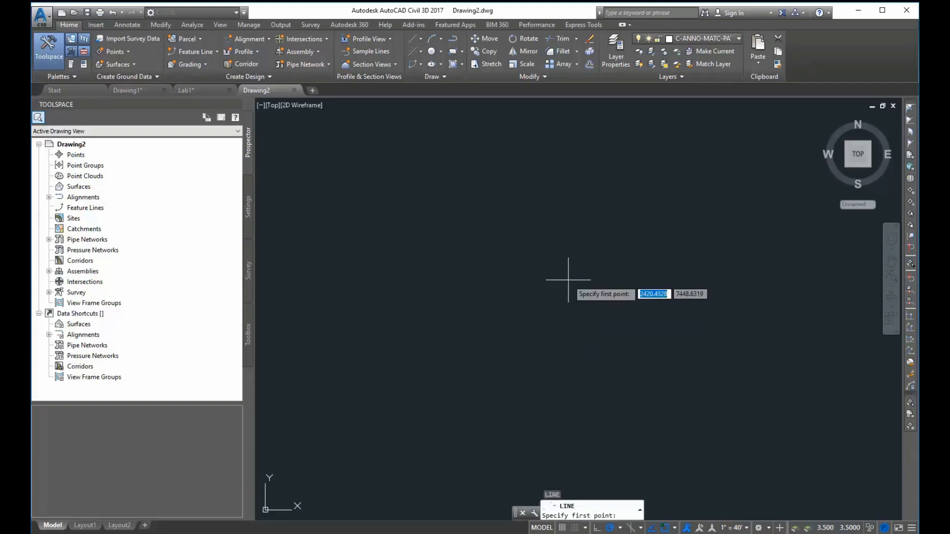
{"action": "type", "text": "line"}
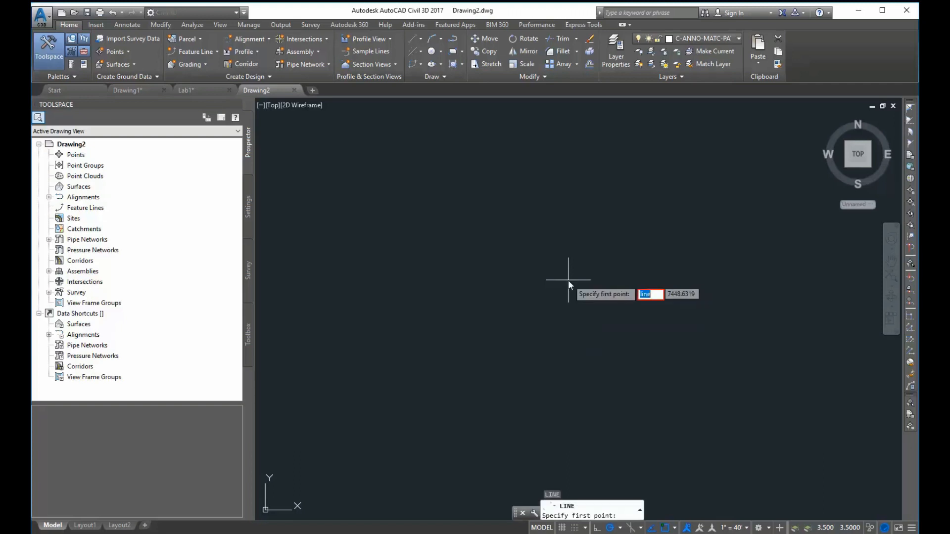
{"action": "key", "text": "Escape"}
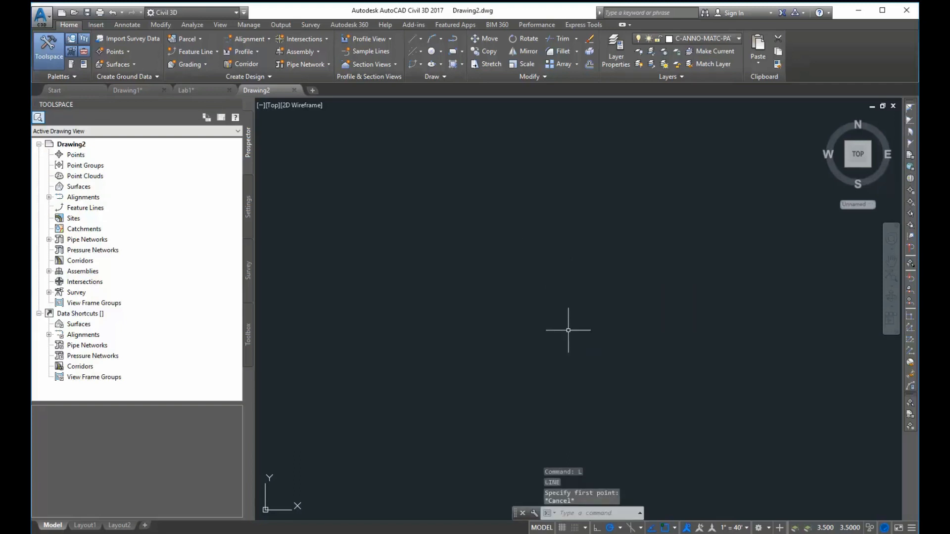
Draw four connected line segments freehand as an open, roughly diamond-shaped chain in the middle of the drawing.
{"action": "key", "text": "Return"}
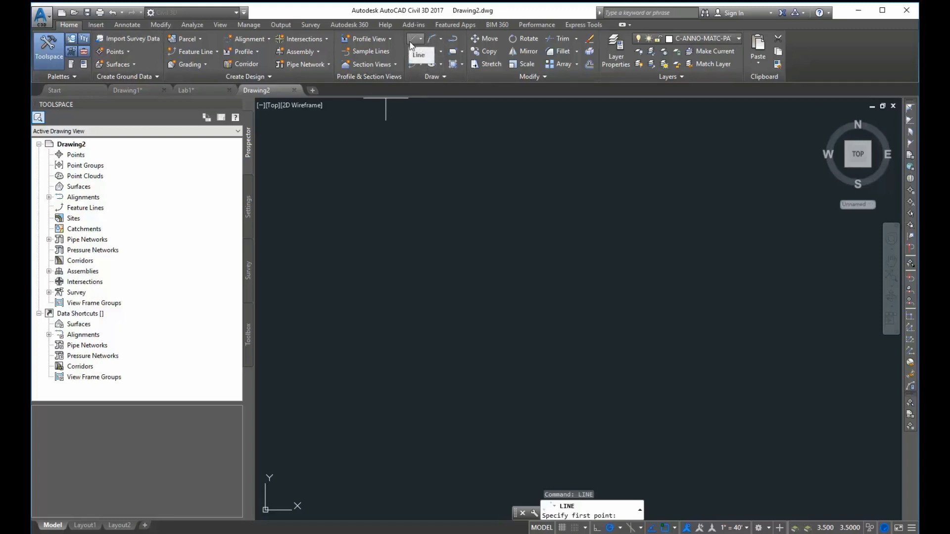
{"action": "left_click", "coordinate": [441, 341]}
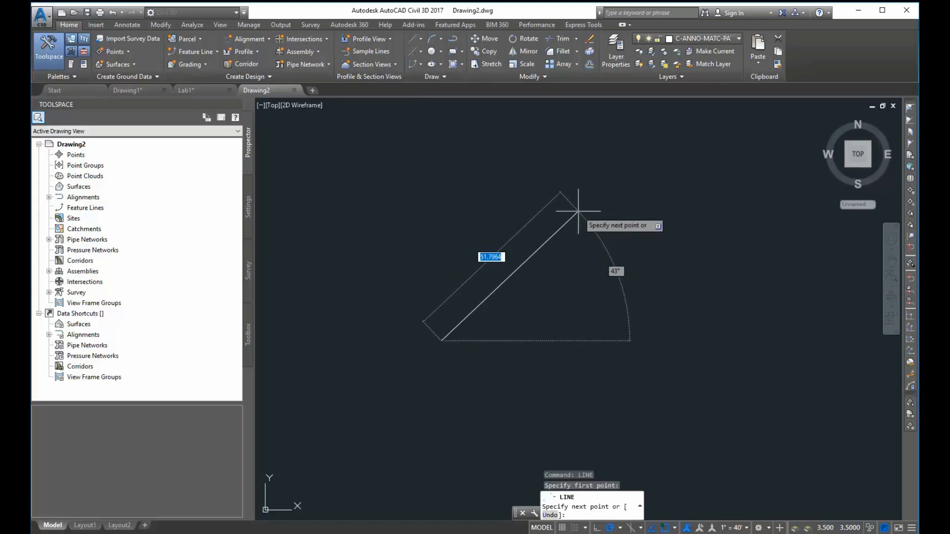
{"action": "left_click", "coordinate": [601, 198]}
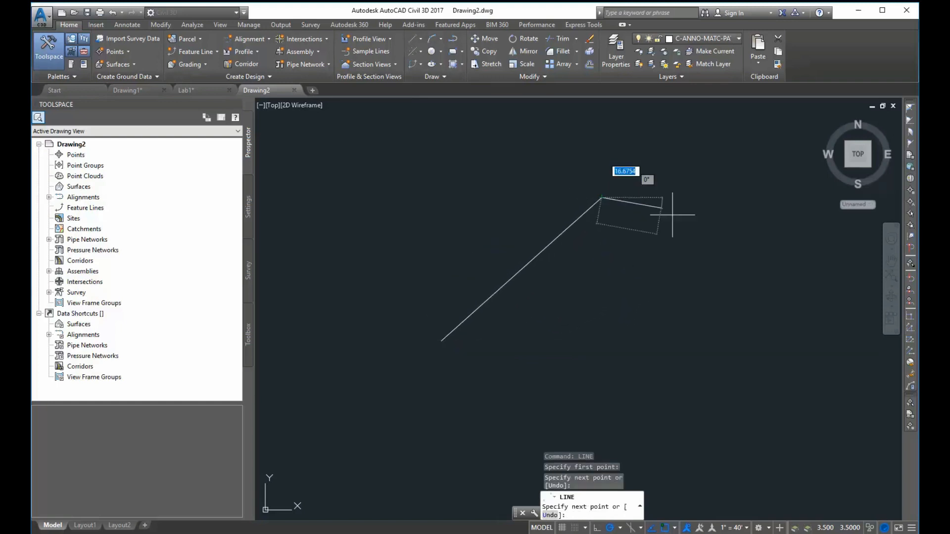
{"action": "left_click", "coordinate": [708, 309]}
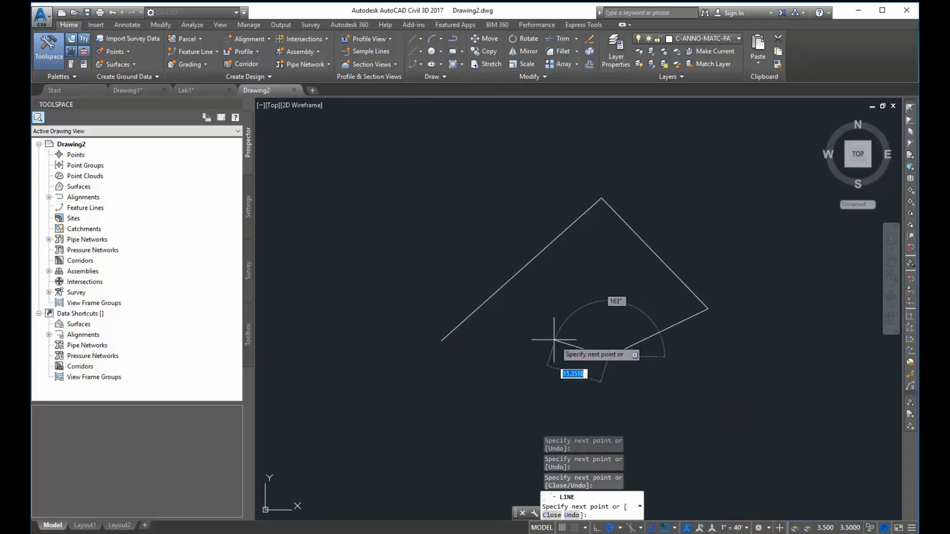
{"action": "left_click", "coordinate": [608, 356]}
{"action": "left_click", "coordinate": [530, 329]}
{"action": "key", "text": "Return"}
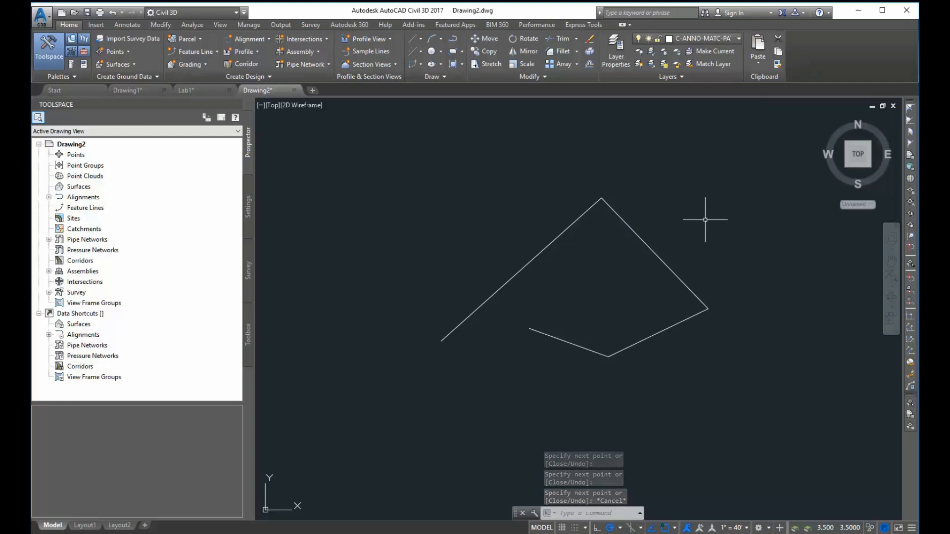
Practise selecting all four line segments with a crossing lasso twice, clearing the selection each time.
{"action": "mouse_move", "coordinate": [705, 220]}
{"action": "left_mouse_down"}
{"action": "mouse_move", "coordinate": [441, 323]}
{"action": "mouse_move", "coordinate": [764, 374]}
{"action": "mouse_move", "coordinate": [786, 347]}
{"action": "left_mouse_up"}
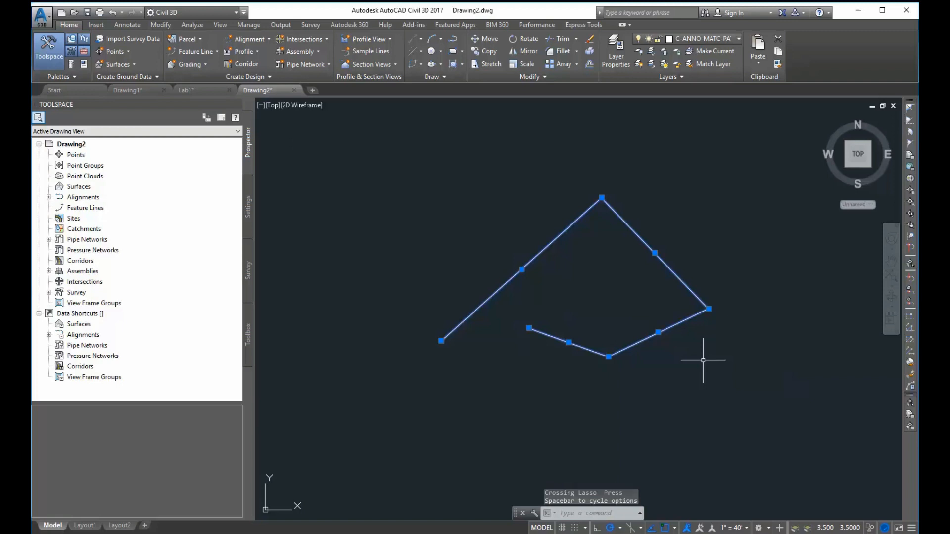
{"action": "key", "text": "Escape"}
{"action": "left_click", "coordinate": [720, 365]}
{"action": "mouse_move", "coordinate": [742, 225]}
{"action": "left_mouse_down"}
{"action": "mouse_move", "coordinate": [490, 312]}
{"action": "mouse_move", "coordinate": [721, 377]}
{"action": "mouse_move", "coordinate": [742, 346]}
{"action": "left_mouse_up"}
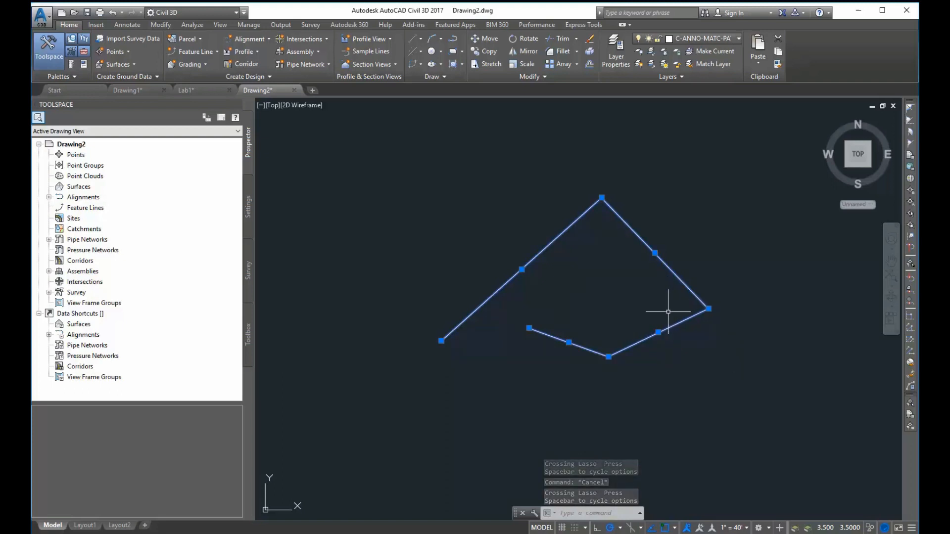
{"action": "key", "text": "Escape"}
Practise window lasso selection by enclosing the short lower segment, add the remaining segments, and clear the selection.
{"action": "mouse_move", "coordinate": [429, 167]}
{"action": "left_mouse_down"}
{"action": "mouse_move", "coordinate": [609, 307]}
{"action": "mouse_move", "coordinate": [578, 381]}
{"action": "mouse_move", "coordinate": [519, 407]}
{"action": "mouse_move", "coordinate": [509, 399]}
{"action": "left_mouse_up"}
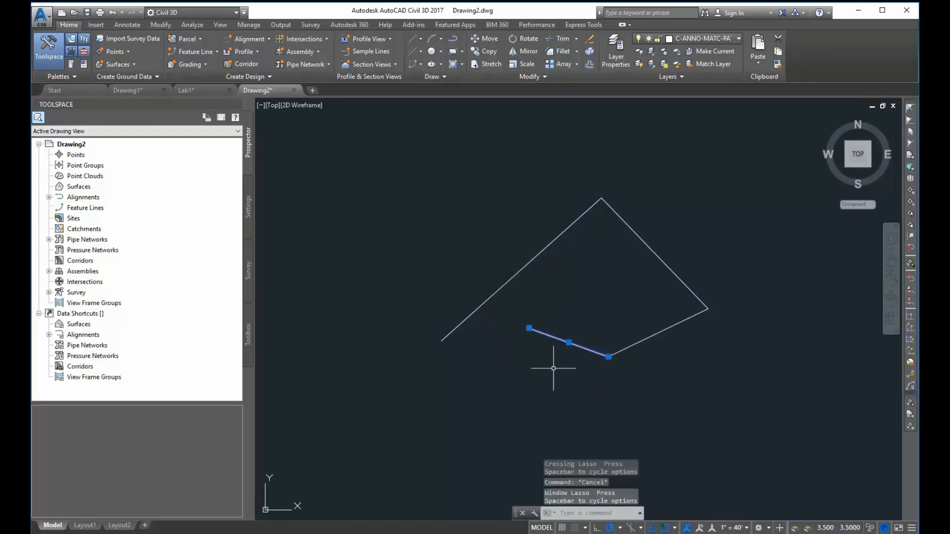
{"action": "mouse_move", "coordinate": [469, 127]}
{"action": "left_mouse_down"}
{"action": "mouse_move", "coordinate": [769, 381]}
{"action": "mouse_move", "coordinate": [503, 397]}
{"action": "mouse_move", "coordinate": [412, 331]}
{"action": "left_mouse_up"}
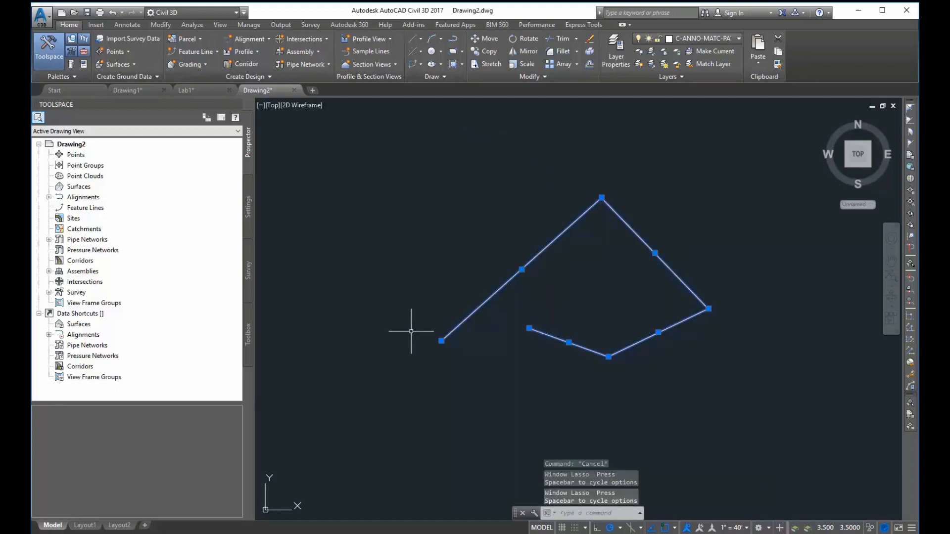
{"action": "key", "text": "Escape"}
Practise crossing lasso selection on the three segments other than the long diagonal one, and clear the selection.
{"action": "left_click", "coordinate": [743, 239]}
{"action": "mouse_move", "coordinate": [653, 247]}
{"action": "left_mouse_down"}
{"action": "mouse_move", "coordinate": [540, 335]}
{"action": "mouse_move", "coordinate": [547, 361]}
{"action": "mouse_move", "coordinate": [648, 394]}
{"action": "left_mouse_up"}
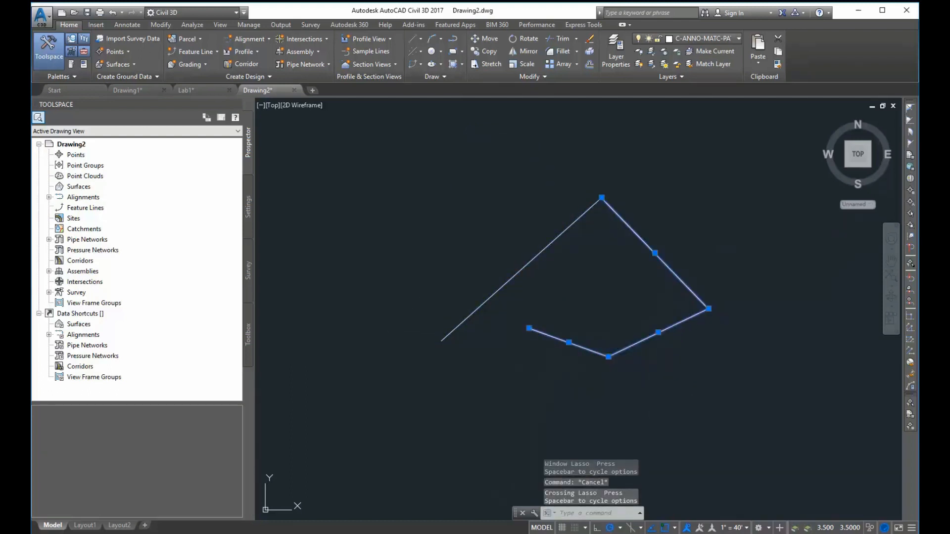
{"action": "key", "text": "Escape"}
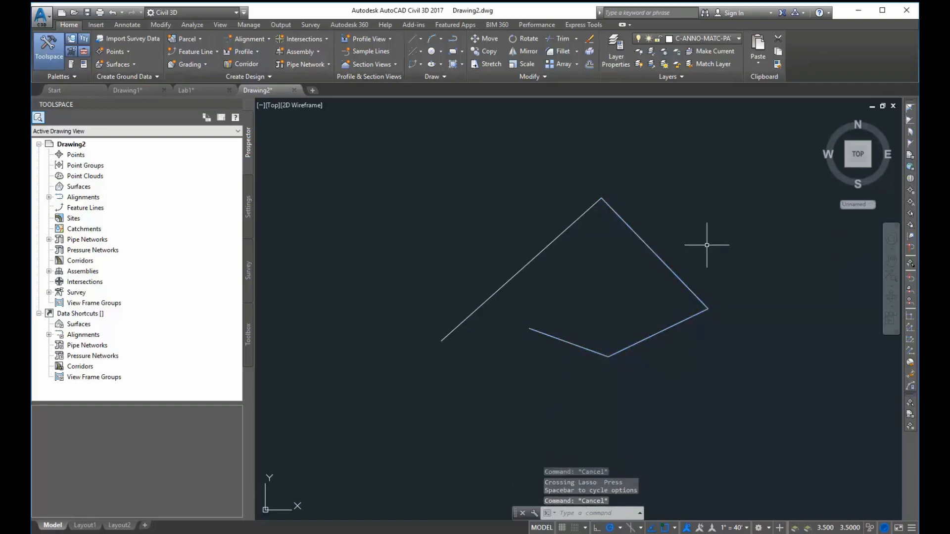
Delete all four practice line segments.
{"action": "mouse_move", "coordinate": [685, 228]}
{"action": "left_mouse_down"}
{"action": "mouse_move", "coordinate": [430, 233]}
{"action": "mouse_move", "coordinate": [751, 381]}
{"action": "mouse_move", "coordinate": [720, 250]}
{"action": "left_mouse_up"}
{"action": "key", "text": "Delete"}
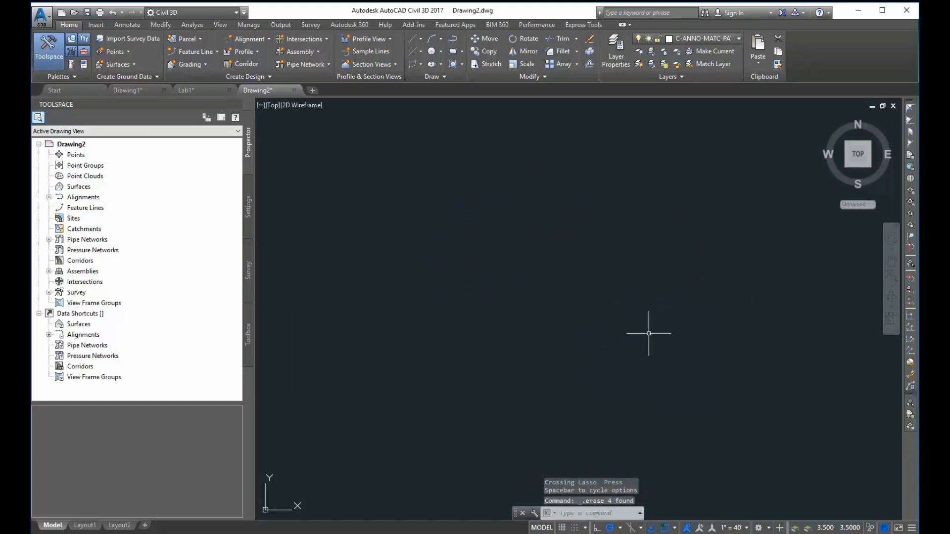
{"action": "type", "text": "E"}
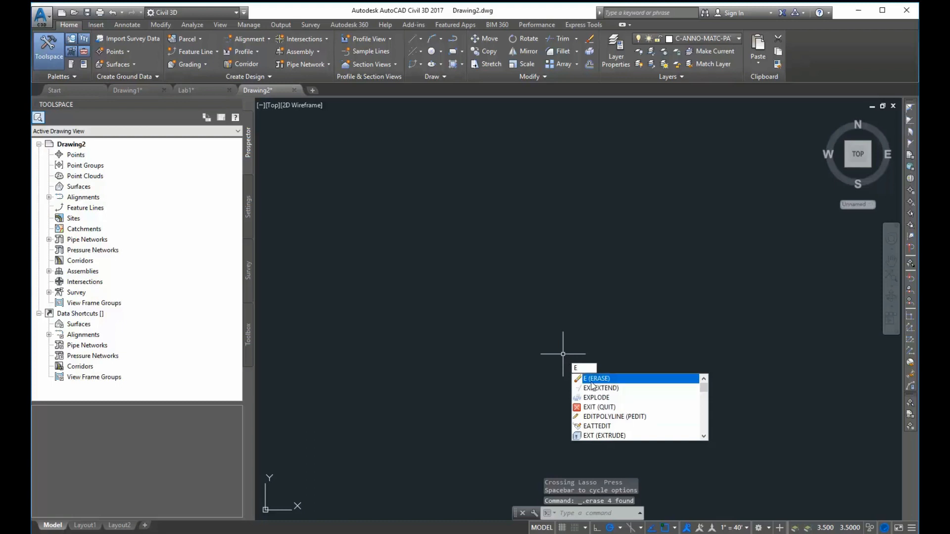
{"action": "key", "text": "Escape"}
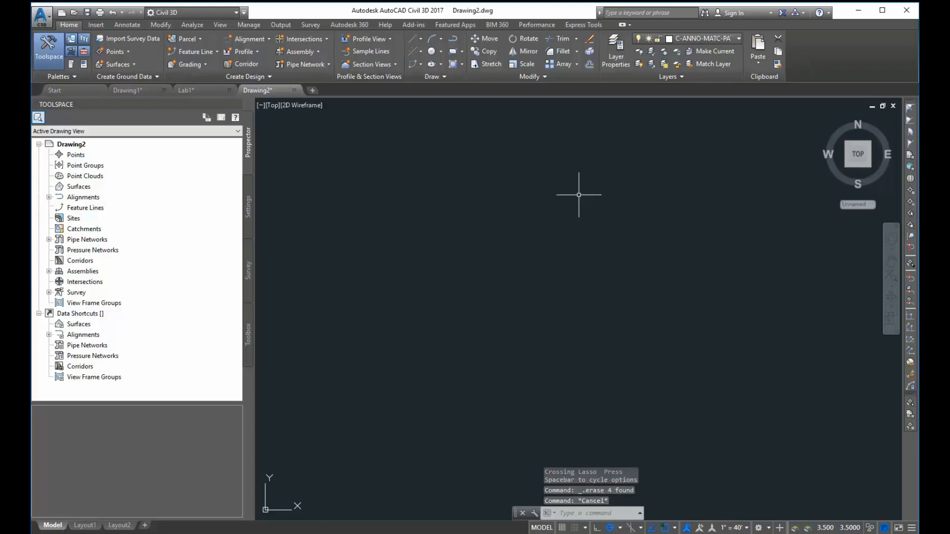
{"action": "type", "text": "l"}
{"action": "key", "text": "Return"}
{"action": "left_click", "coordinate": [435, 362]}
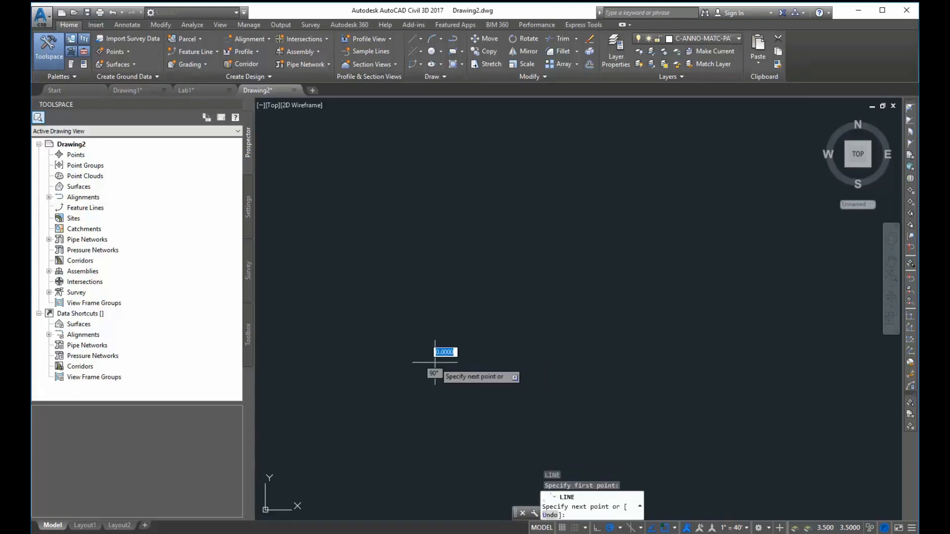
{"action": "key", "text": "Escape"}
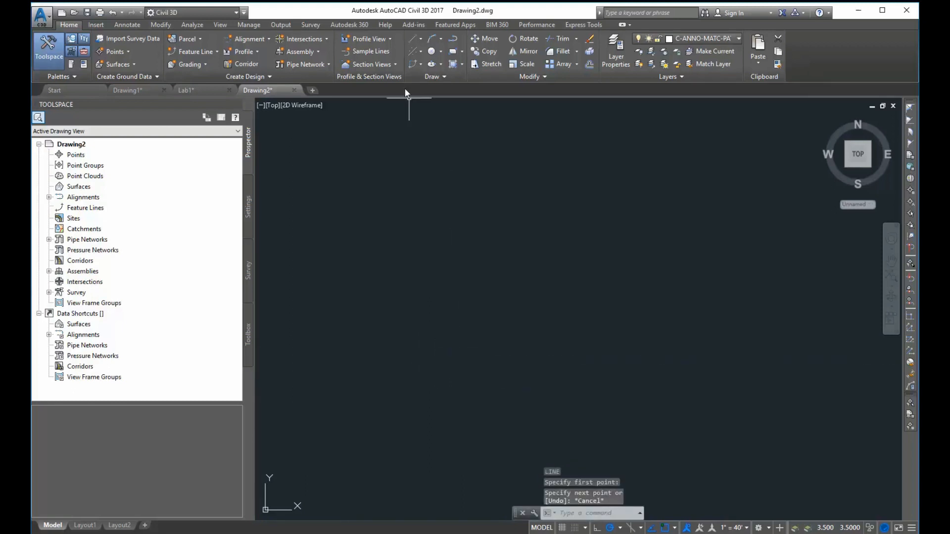
Draw a horizontal line segment 64 units long, running east from a freely picked start point.
{"action": "key", "text": "Return"}
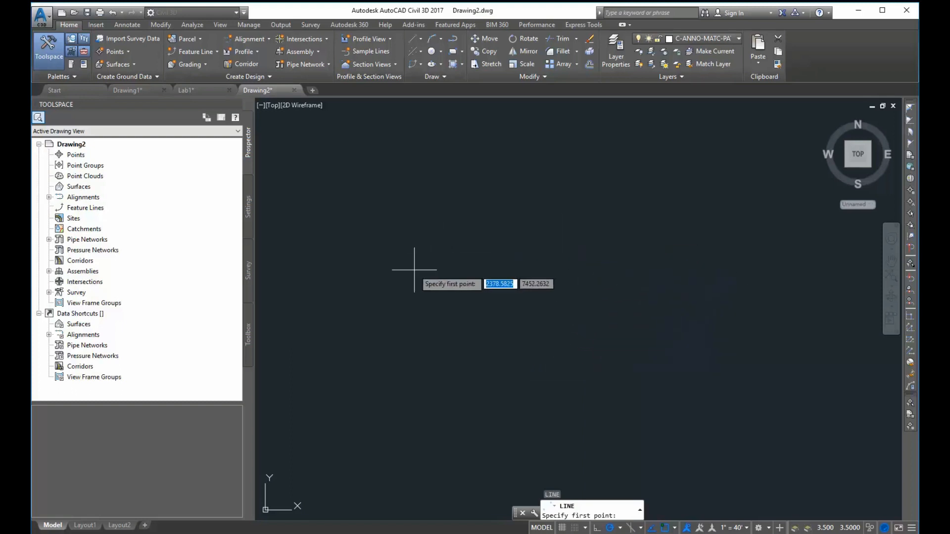
{"action": "left_click", "coordinate": [443, 333]}
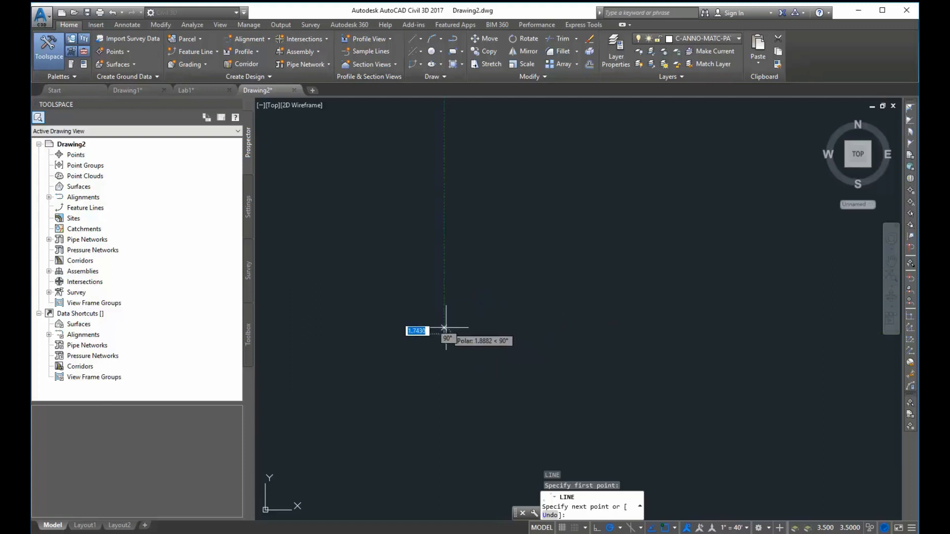
{"action": "scroll", "coordinate": [658, 340], "scroll_direction": "down", "scroll_amount": 1}
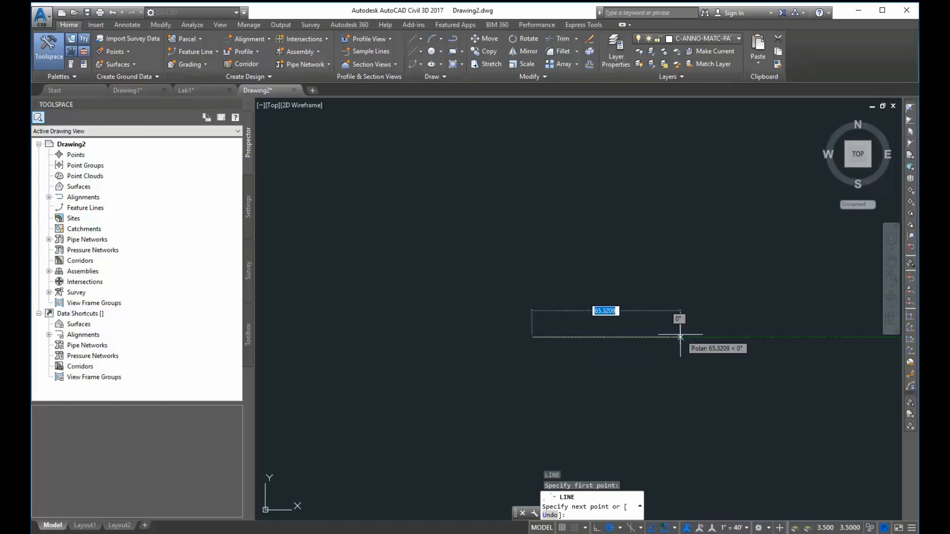
{"action": "type", "text": "6"}
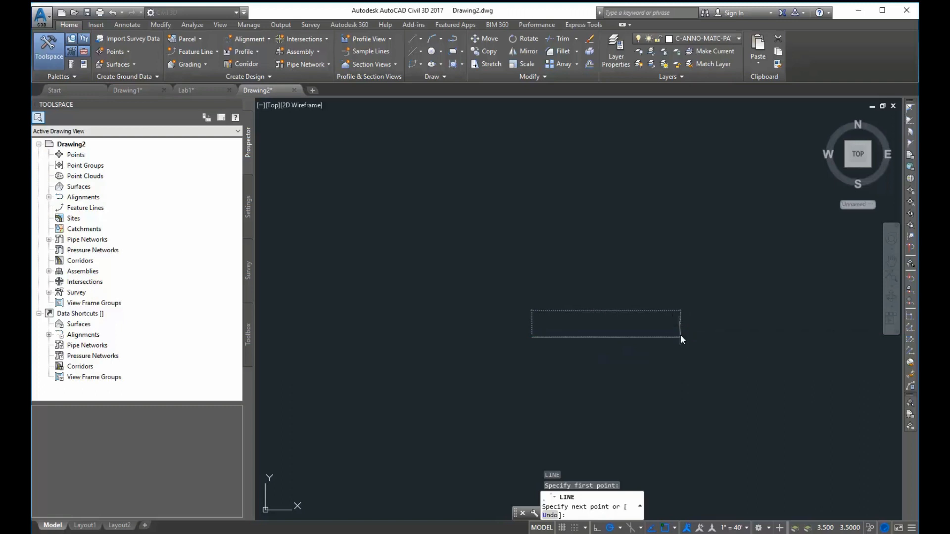
{"action": "type", "text": "4"}
{"action": "key", "text": "Return"}
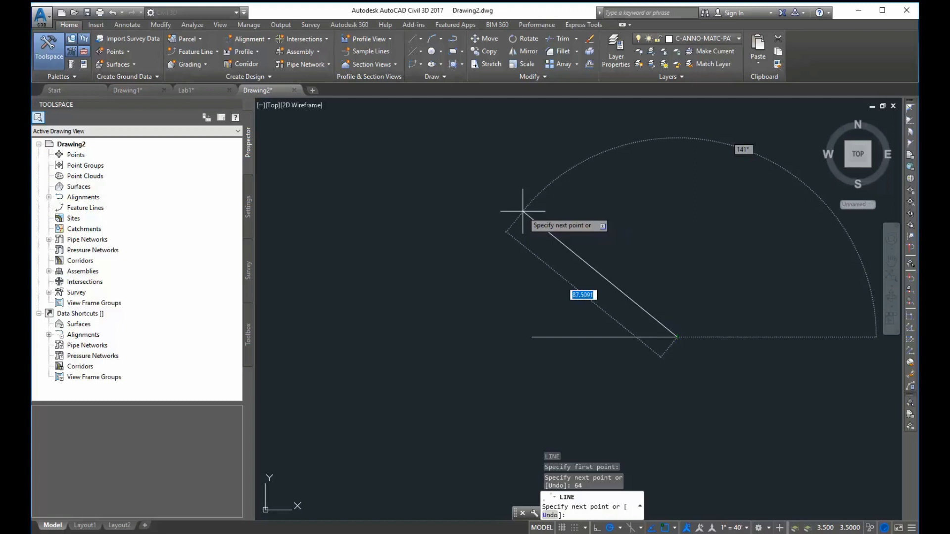
Continue the line with a 90-unit diagonal segment to the upper left, a free point west of the start, and a closing segment.
{"action": "type", "text": "90"}
{"action": "key", "text": "Return"}
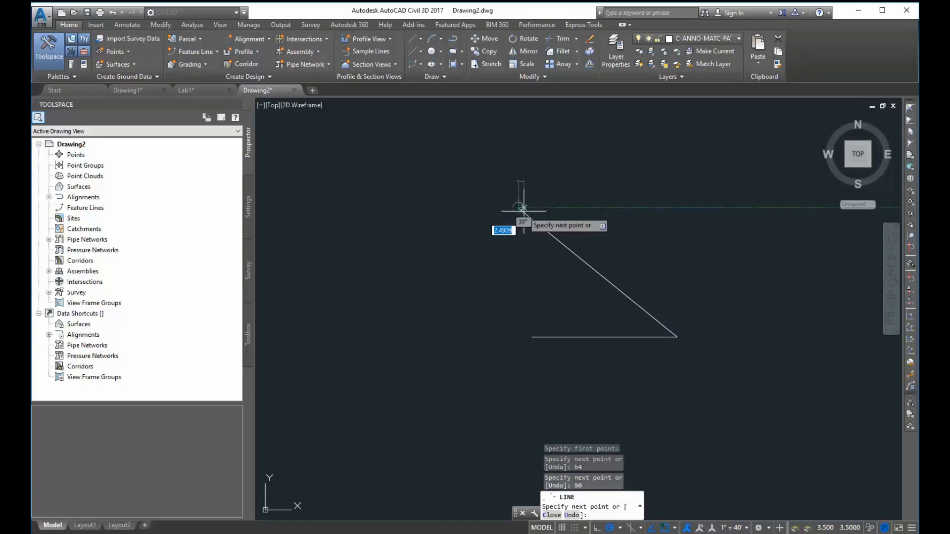
{"action": "left_click", "coordinate": [388, 335]}
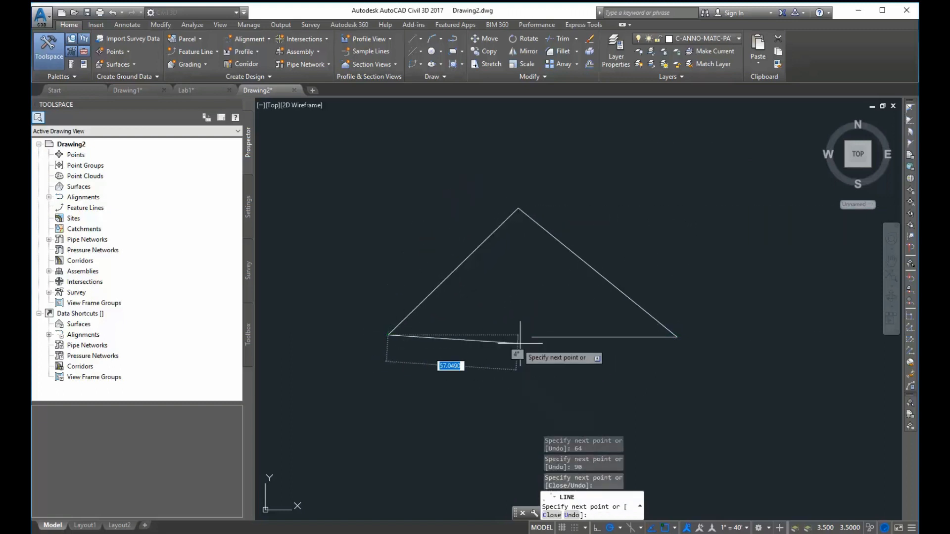
{"action": "left_click", "coordinate": [531, 337]}
{"action": "key", "text": "Return"}
Select all four segments of the practice outline with a crossing lasso and delete them.
{"action": "left_click_drag", "start_coordinate": [712, 284], "coordinate": [347, 220]}
{"action": "key", "text": "Delete"}
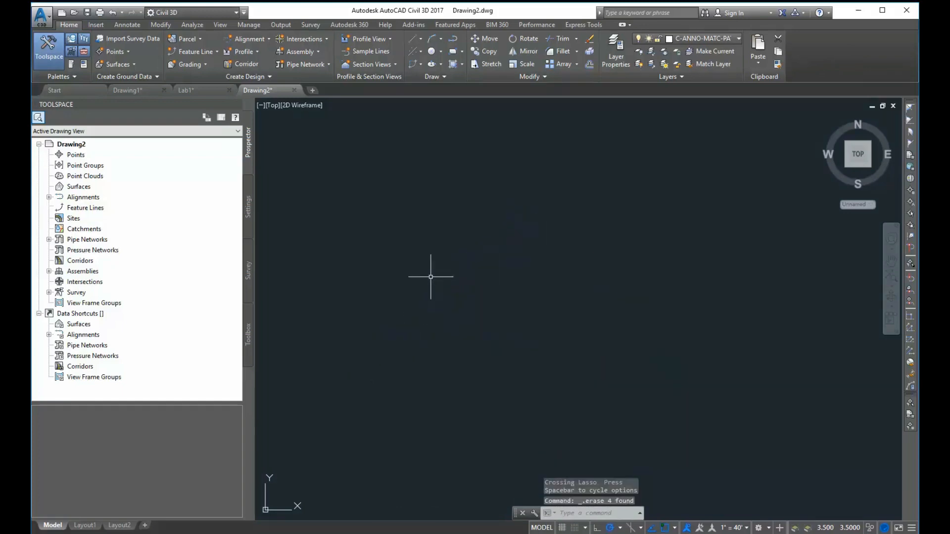
Start a Create Line by Northing/Easting with its first point at northing 100, easting 100.
{"action": "left_click", "coordinate": [421, 39]}
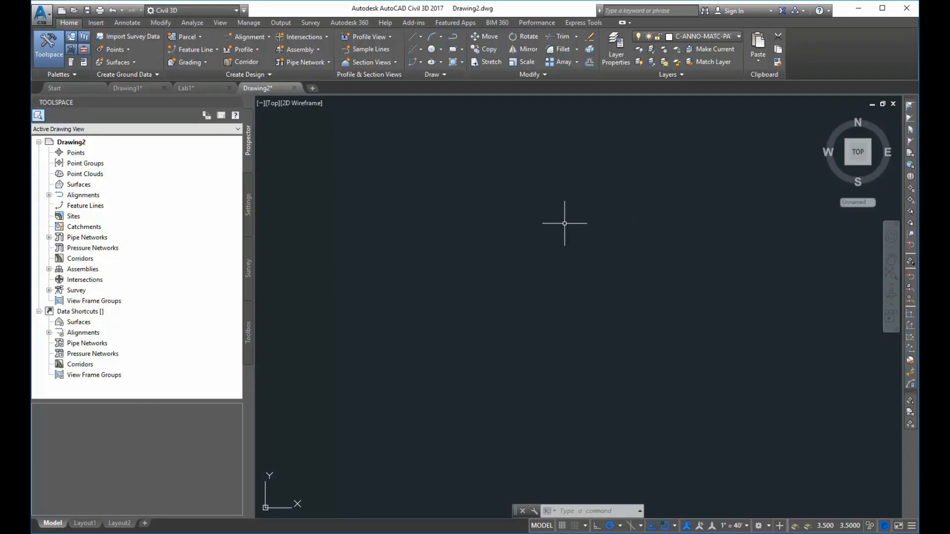
{"action": "left_click", "coordinate": [420, 38]}
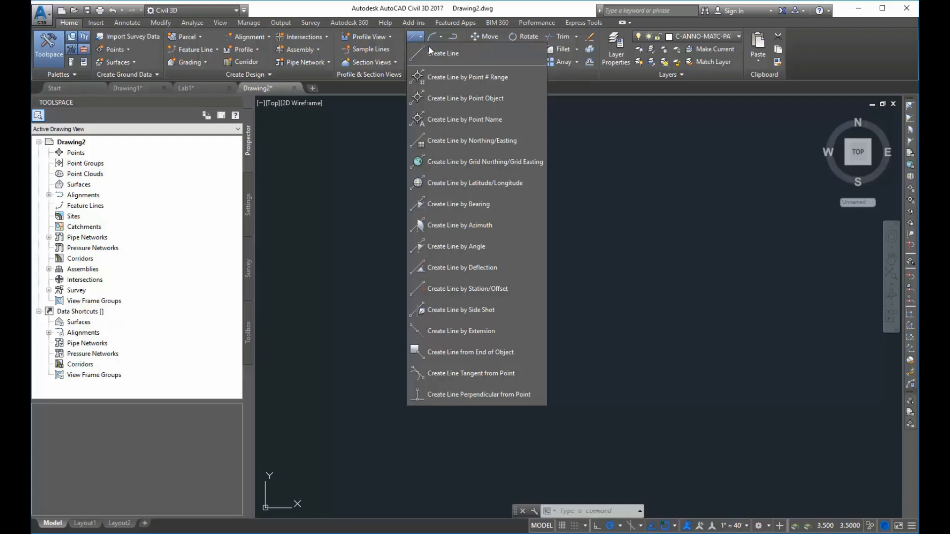
{"action": "left_click", "coordinate": [441, 141]}
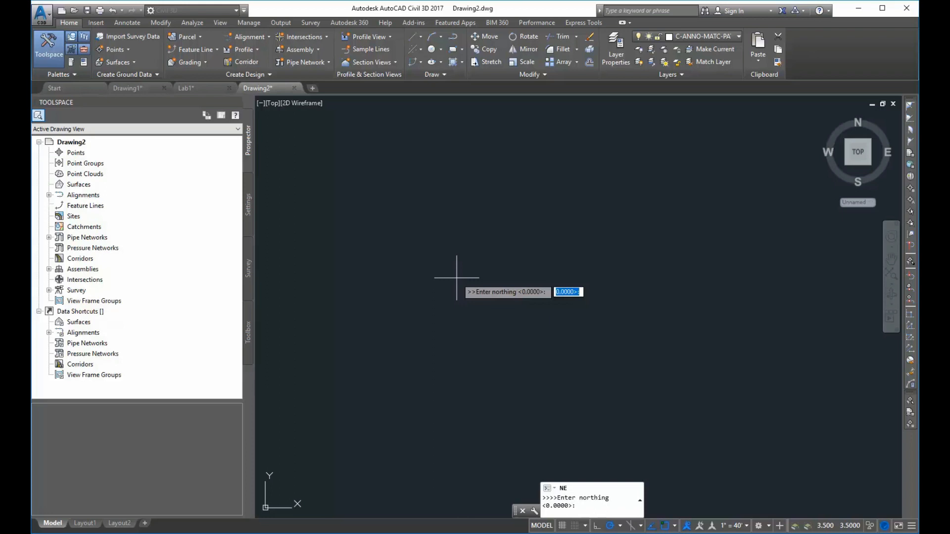
{"action": "type", "text": "100"}
{"action": "key", "text": "Return"}
{"action": "type", "text": "100"}
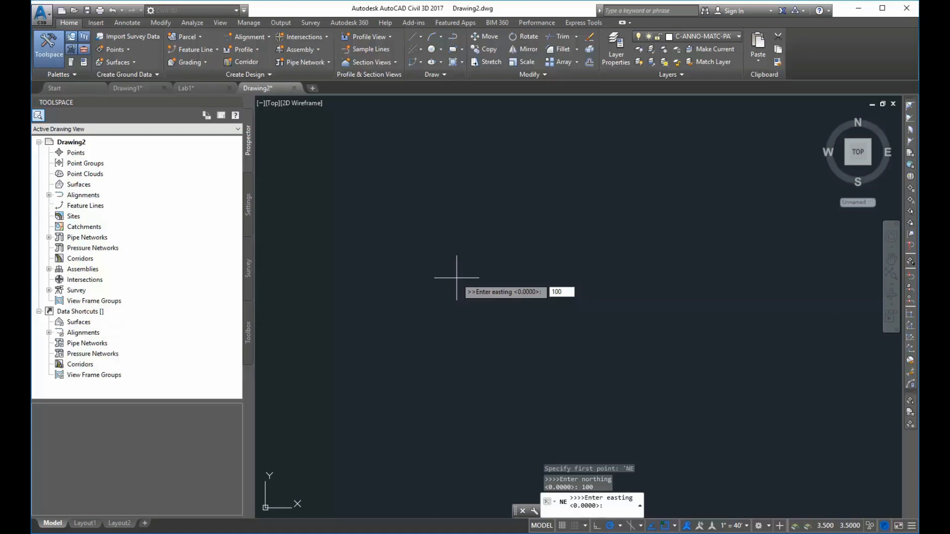
{"action": "key", "text": "Return"}
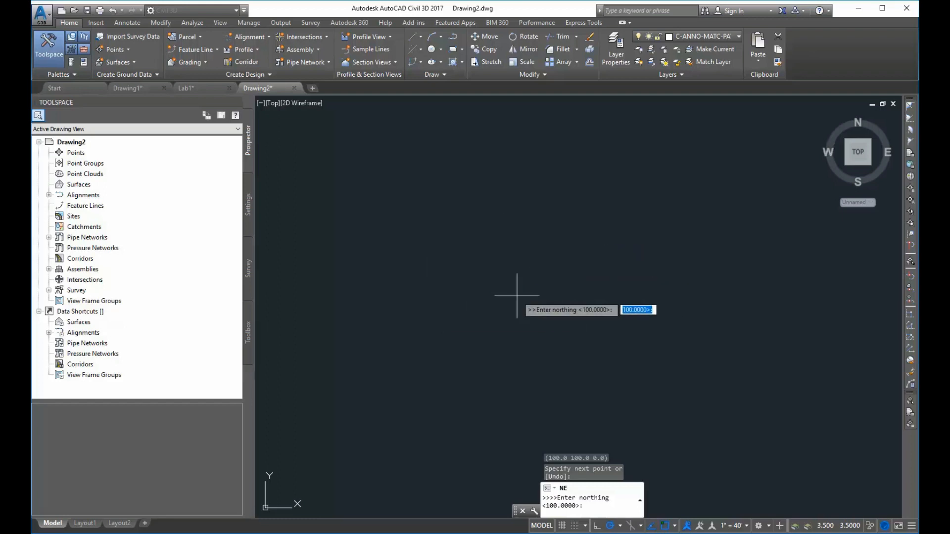
Set the line's second point at northing 127.522, easting 348.438.
{"action": "type", "text": "127"}
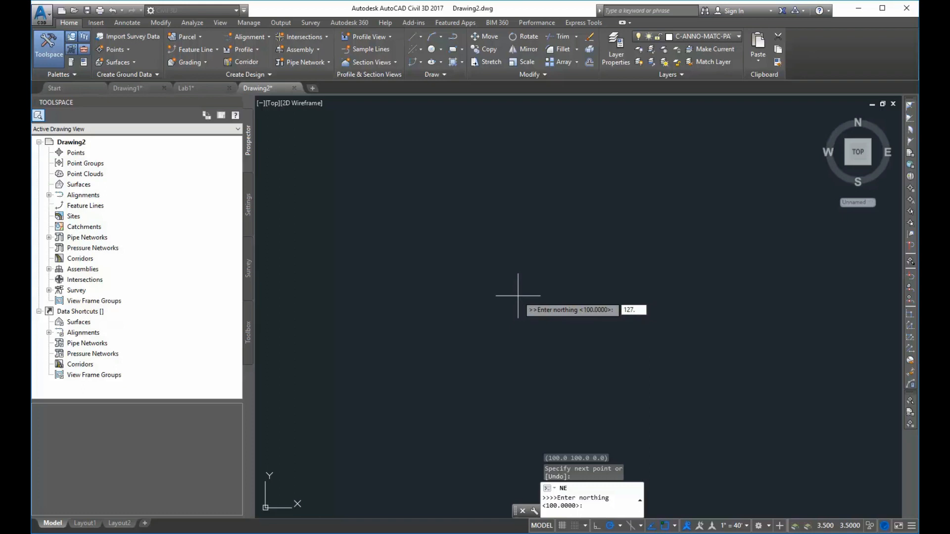
{"action": "type", "text": ".522"}
{"action": "key", "text": "Return"}
{"action": "type", "text": "348.438"}
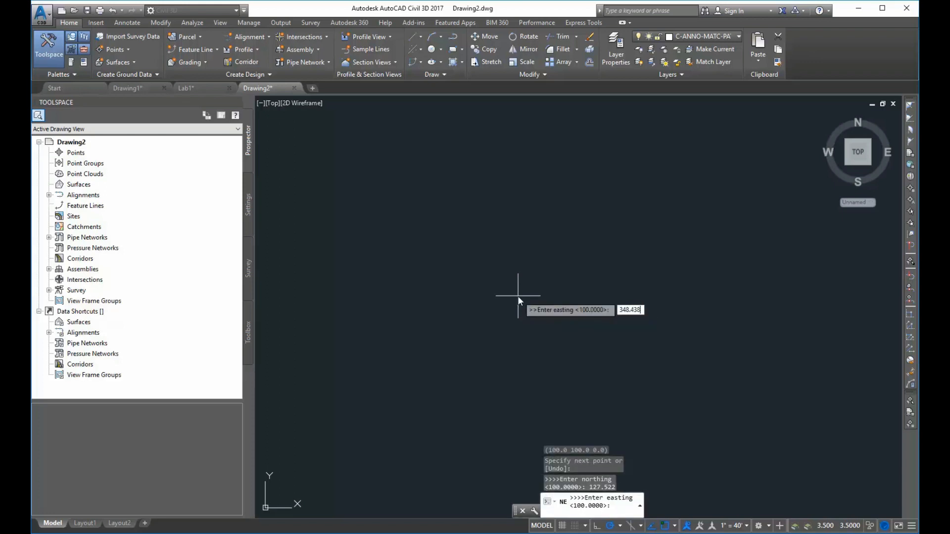
{"action": "key", "text": "Return"}
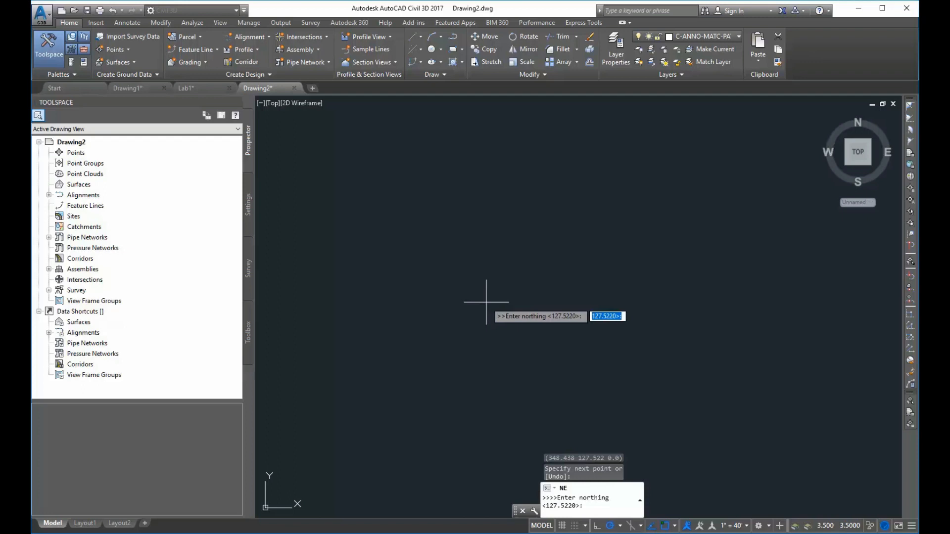
Add the third point of the line at northing 315.516, easting 168.942.
{"action": "type", "text": "315.516"}
{"action": "key", "text": "Return"}
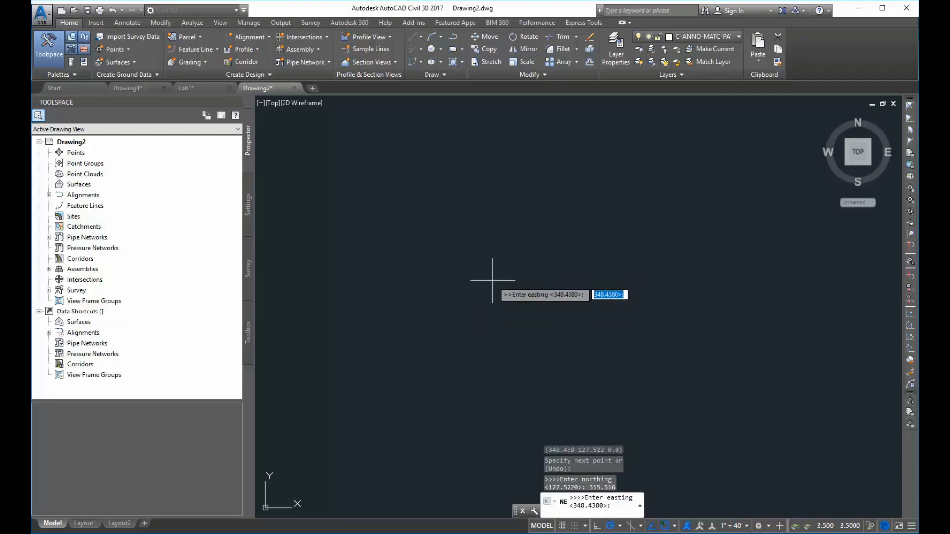
{"action": "type", "text": "168.9412"}
{"action": "key", "text": "BackSpace"}
{"action": "key", "text": "BackSpace"}
{"action": "type", "text": "2"}
{"action": "key", "text": "Return"}
Add the fourth point of the line at northing 291.430, easting 57.490.
{"action": "type", "text": "291.430"}
{"action": "key", "text": "Return"}
{"action": "type", "text": "57.490"}
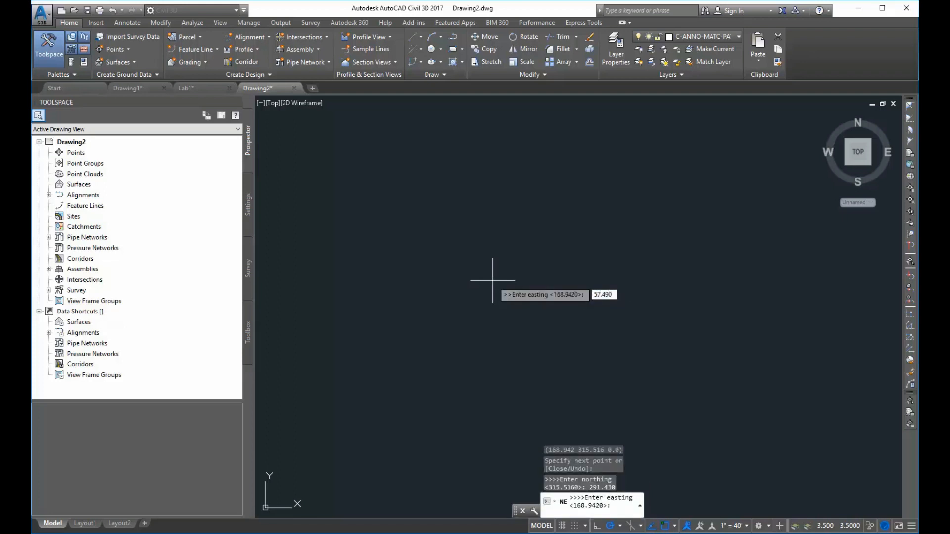
{"action": "key", "text": "Return"}
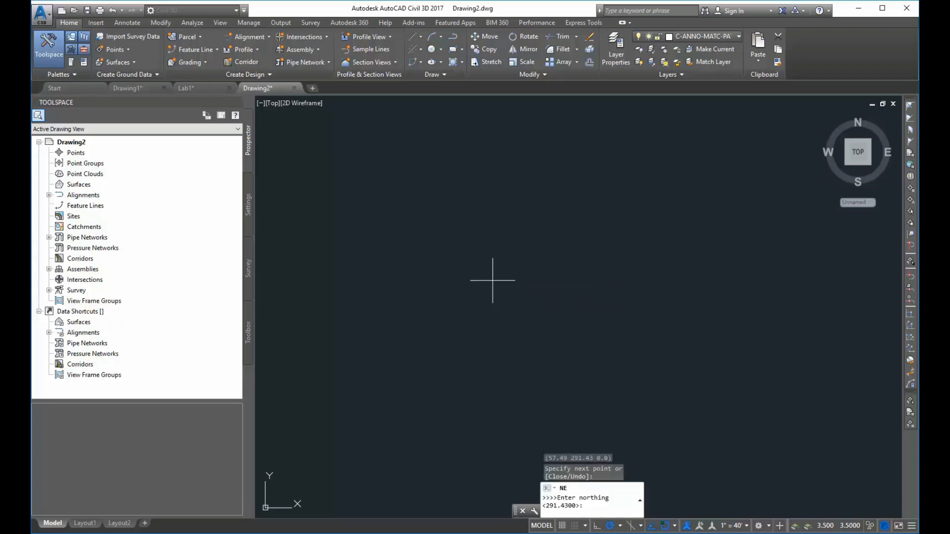
Close the four-sided outline at northing 100, easting 100, and end the line command.
{"action": "type", "text": "100"}
{"action": "key", "text": "Return"}
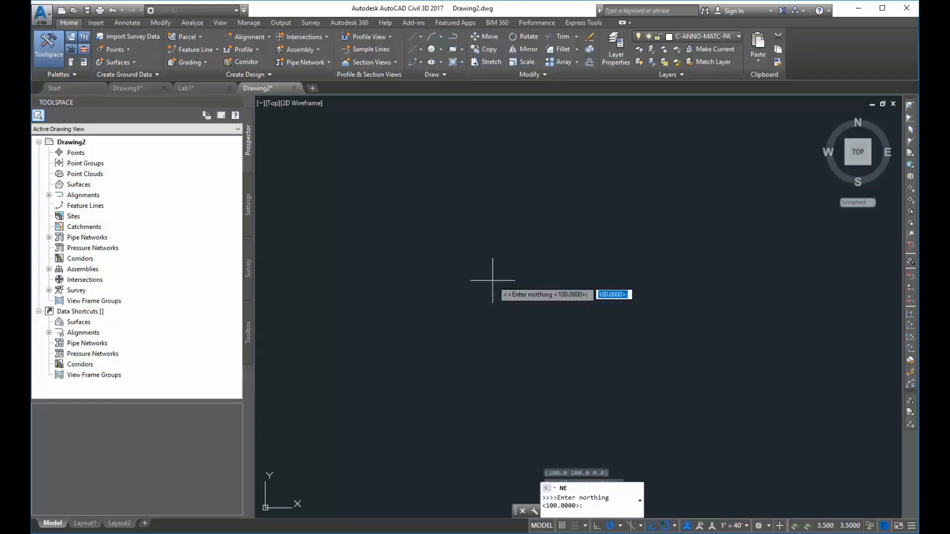
{"action": "key", "text": "Escape"}
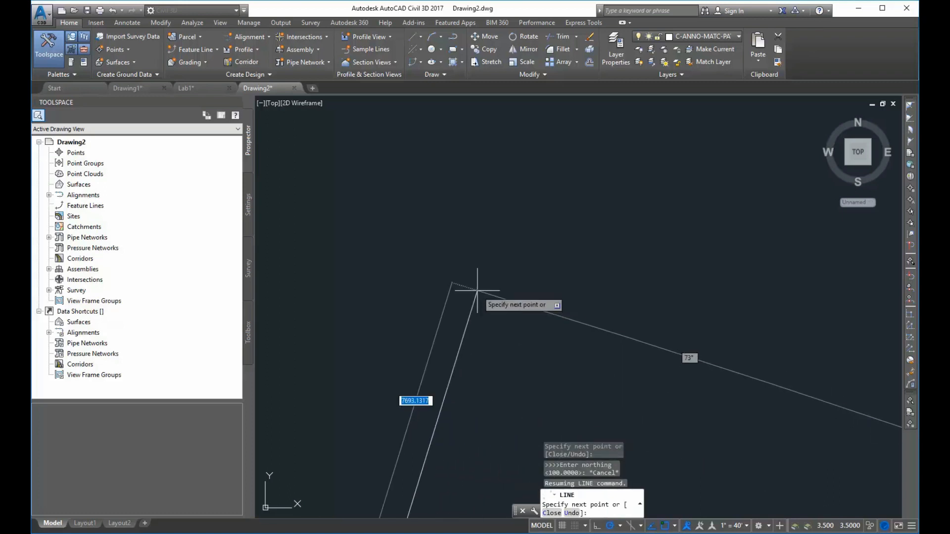
{"action": "scroll", "coordinate": [477, 292], "scroll_direction": "down", "scroll_amount": 5}
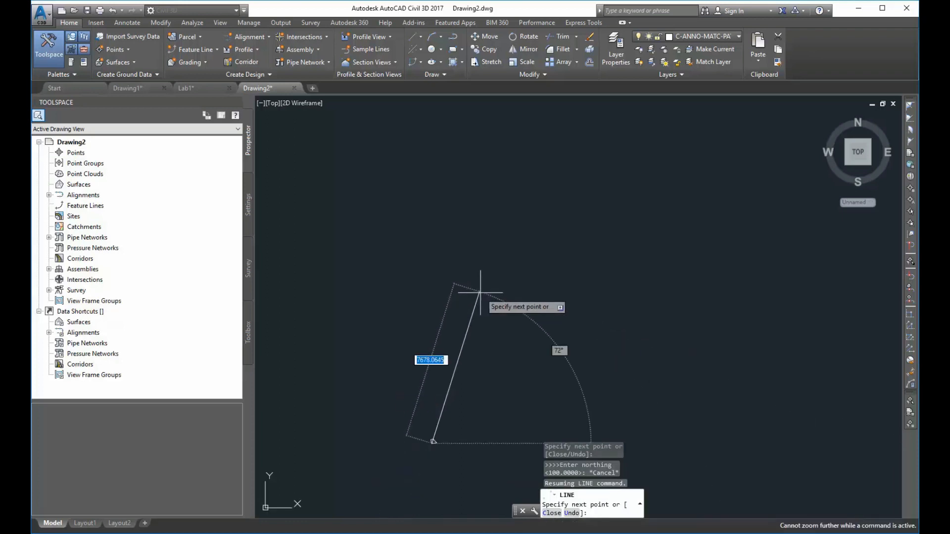
{"action": "scroll", "coordinate": [489, 371], "scroll_direction": "down", "scroll_amount": 3}
{"action": "middle_click_drag", "start_coordinate": [479, 384], "coordinate": [536, 210]}
{"action": "scroll", "coordinate": [480, 272], "scroll_direction": "up", "scroll_amount": 5}
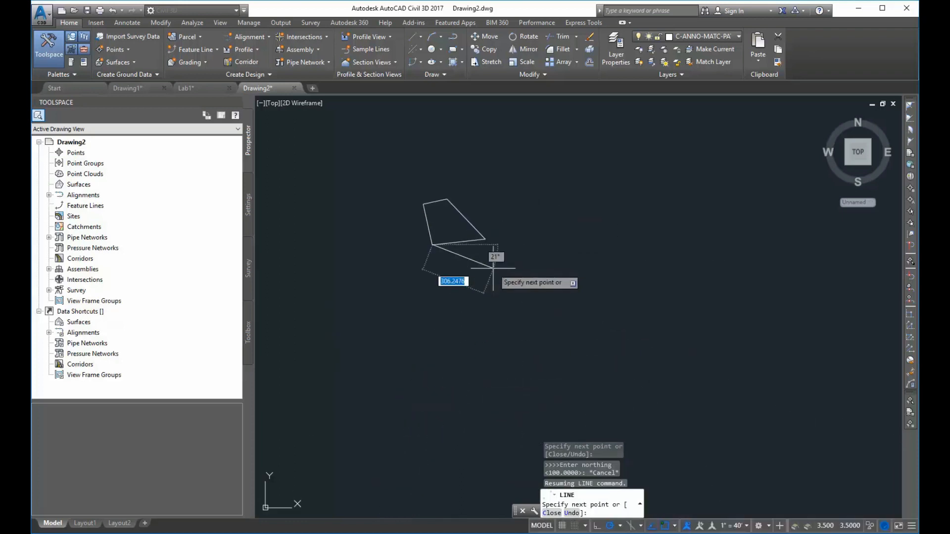
{"action": "middle_click_drag", "start_coordinate": [464, 233], "coordinate": [536, 377]}
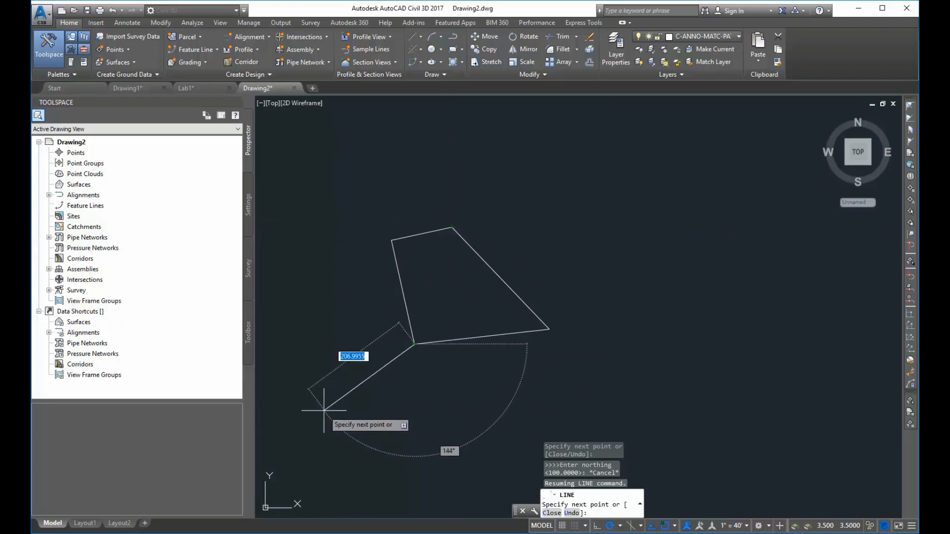
{"action": "key", "text": "Escape"}
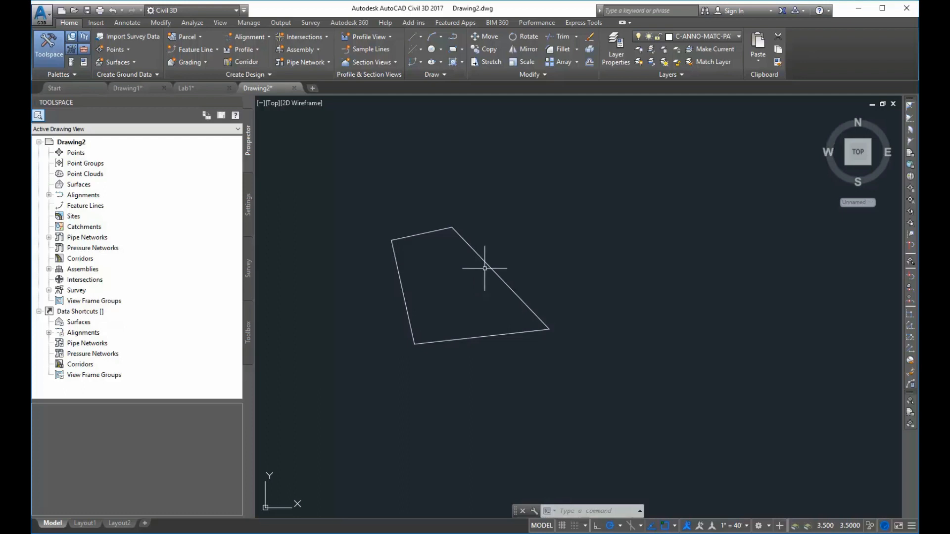
{"action": "key", "text": "Escape"}
{"action": "key", "text": "Escape"}
{"action": "key", "text": "Escape"}
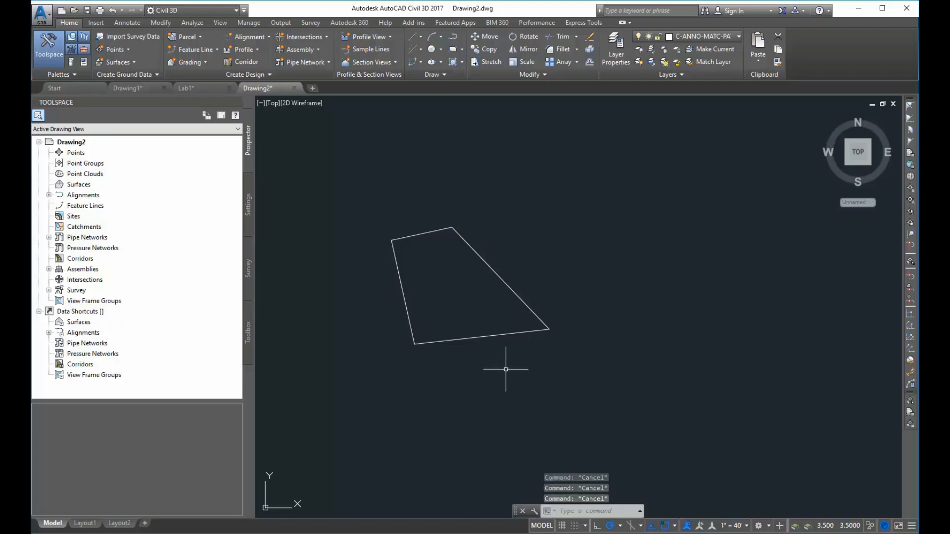
{"action": "scroll", "coordinate": [479, 377], "scroll_direction": "down", "scroll_amount": 2}
{"action": "scroll", "coordinate": [478, 377], "scroll_direction": "up", "scroll_amount": 4}
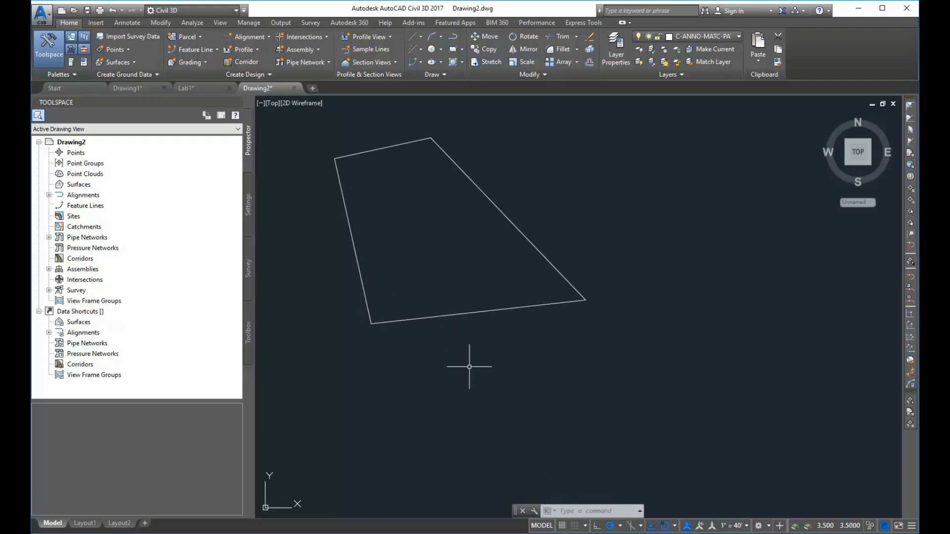
{"action": "scroll", "coordinate": [464, 364], "scroll_direction": "down", "scroll_amount": 2}
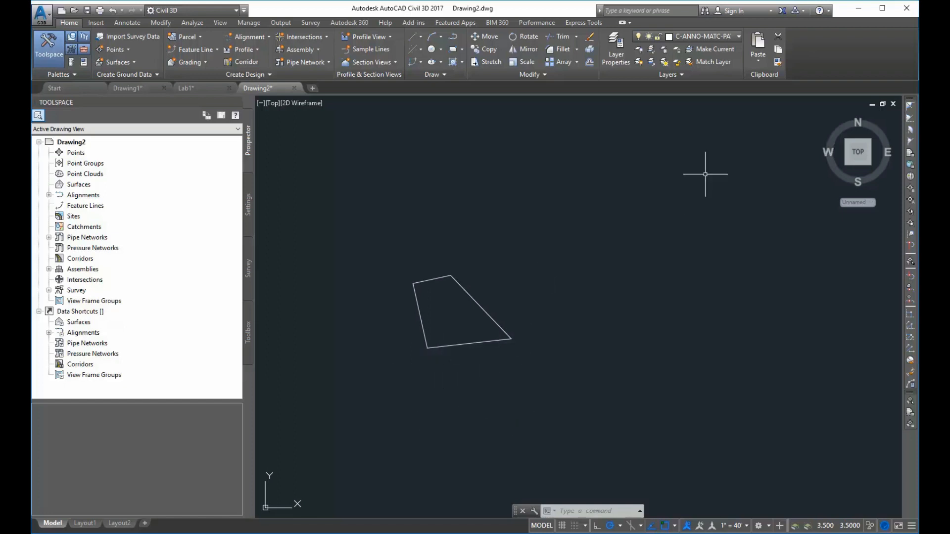
{"action": "scroll", "coordinate": [649, 225], "scroll_direction": "up", "scroll_amount": 2}
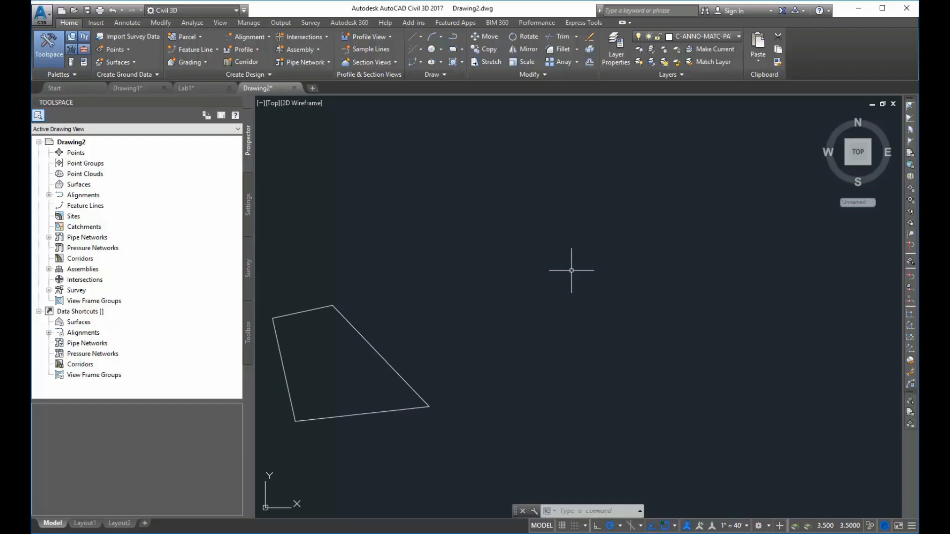
{"action": "scroll", "coordinate": [490, 330], "scroll_direction": "down", "scroll_amount": 2}
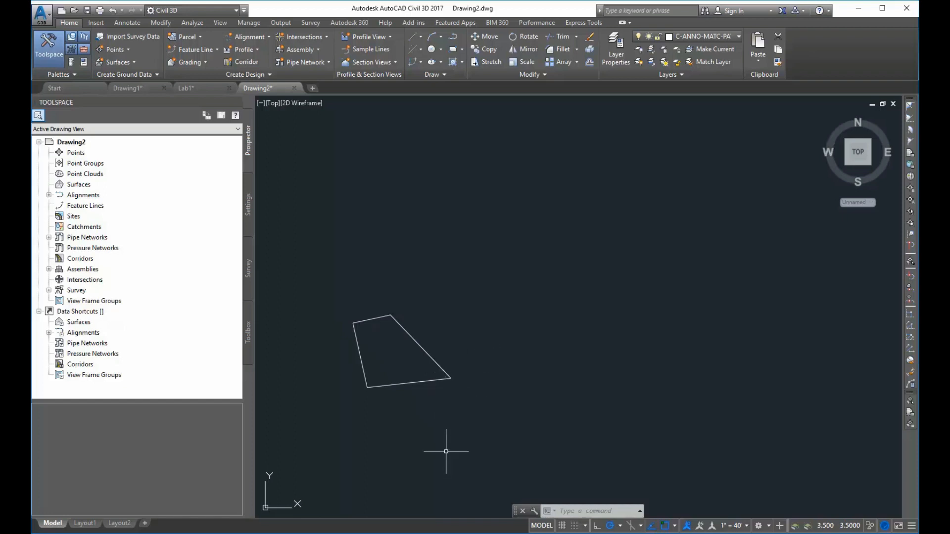
{"action": "scroll", "coordinate": [547, 396], "scroll_direction": "down", "scroll_amount": 3}
{"action": "scroll", "coordinate": [548, 396], "scroll_direction": "up", "scroll_amount": 5}
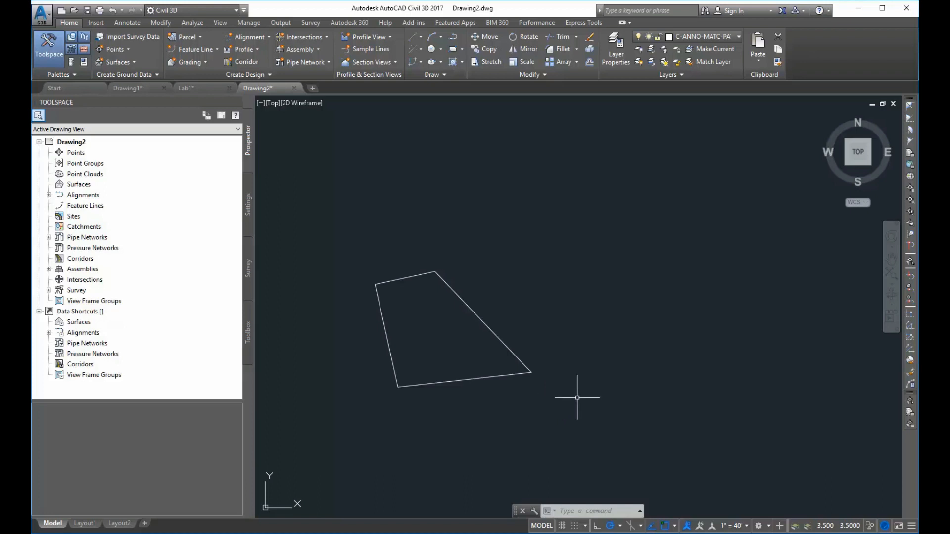
Turn on the cursor coordinates display and check the coordinates of the outline's corners.
{"action": "left_click", "coordinate": [912, 525]}
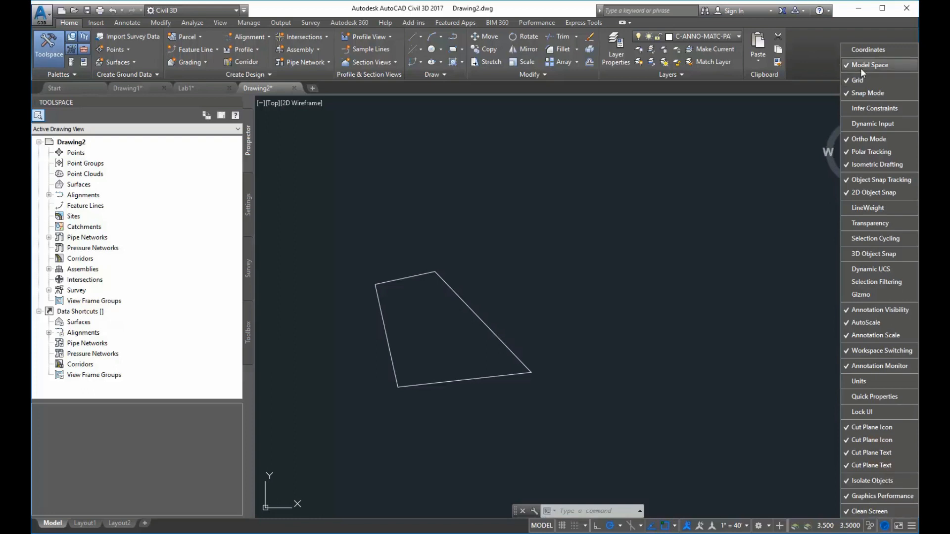
{"action": "left_click", "coordinate": [863, 52]}
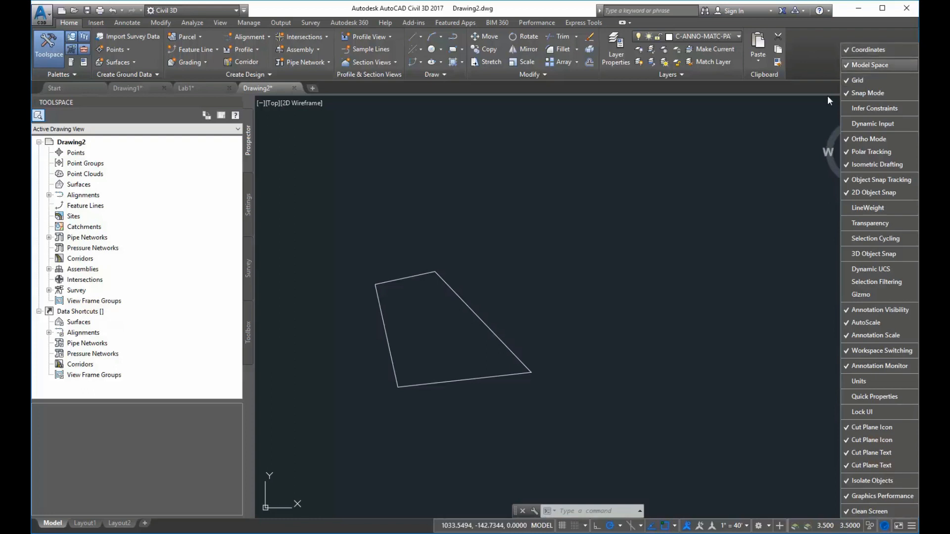
{"action": "key", "text": "Return"}
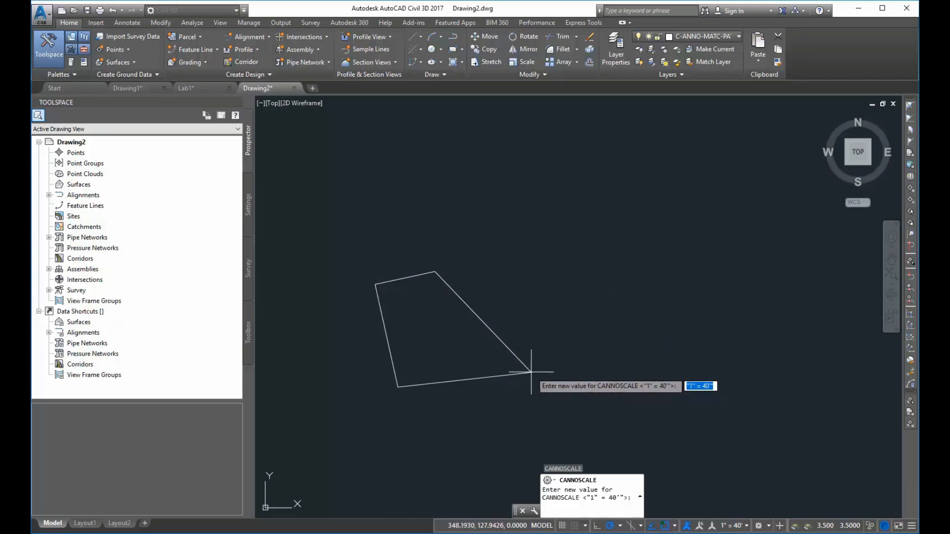
{"action": "scroll", "coordinate": [524, 378], "scroll_direction": "up", "scroll_amount": 4}
{"action": "scroll", "coordinate": [513, 381], "scroll_direction": "down", "scroll_amount": 4}
{"action": "scroll", "coordinate": [528, 373], "scroll_direction": "up", "scroll_amount": 2}
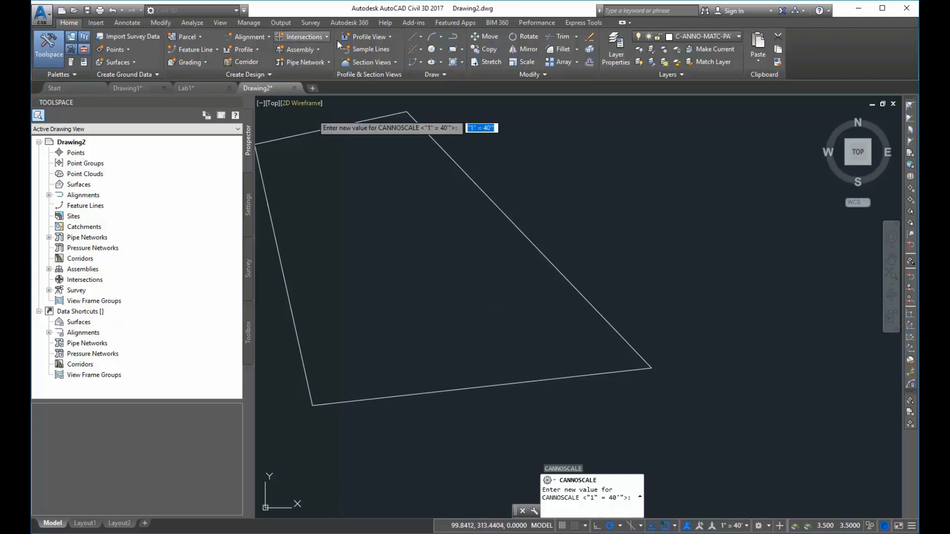
Start a line by bearing from a free point east of the outline, using quadrant 1 (NE).
{"action": "left_click", "coordinate": [421, 37]}
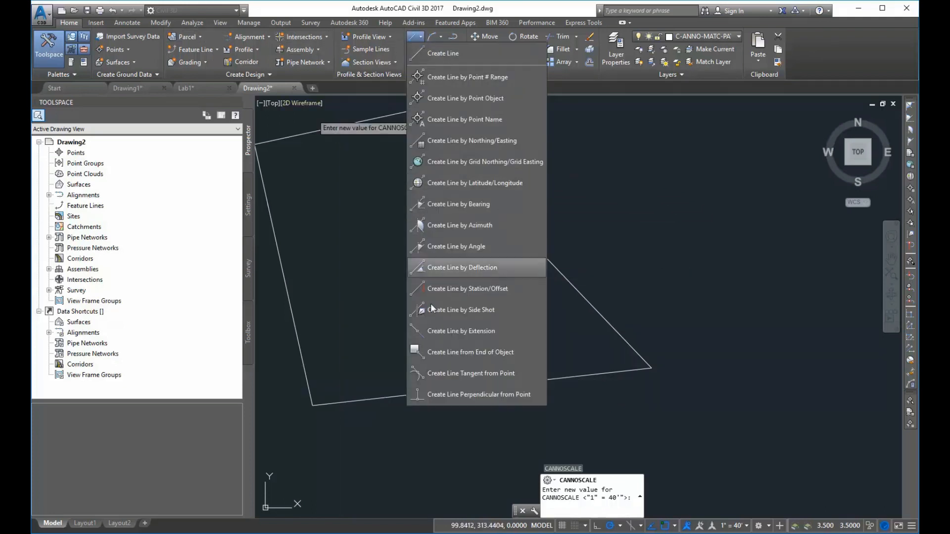
{"action": "left_click", "coordinate": [440, 204]}
{"action": "scroll", "coordinate": [515, 211], "scroll_direction": "down", "scroll_amount": 4}
{"action": "middle_click_drag", "start_coordinate": [632, 273], "coordinate": [428, 251]}
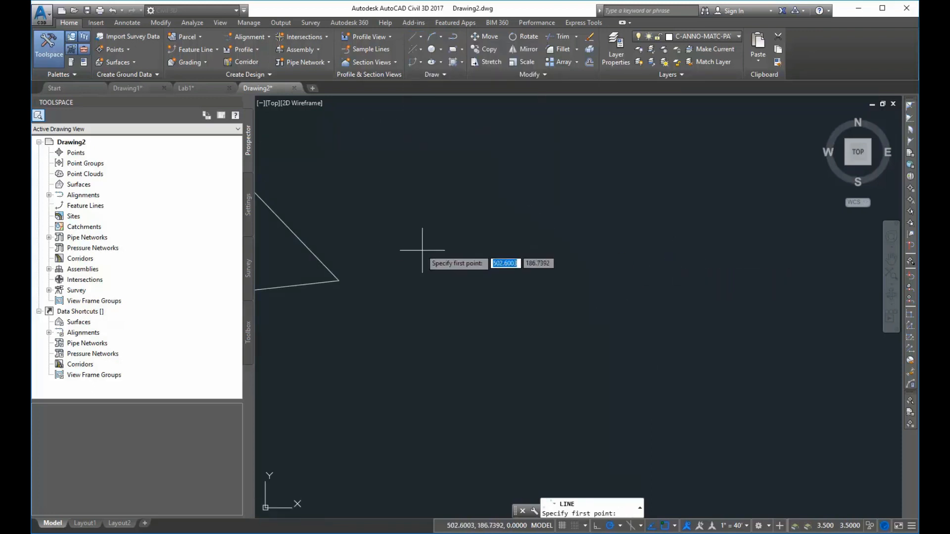
{"action": "left_click", "coordinate": [503, 257]}
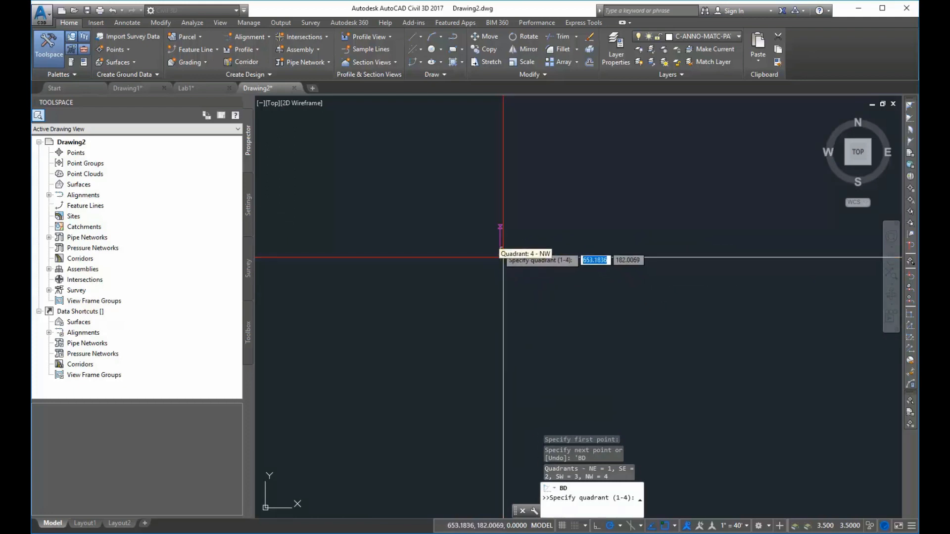
{"action": "scroll", "coordinate": [540, 299], "scroll_direction": "down", "scroll_amount": 2}
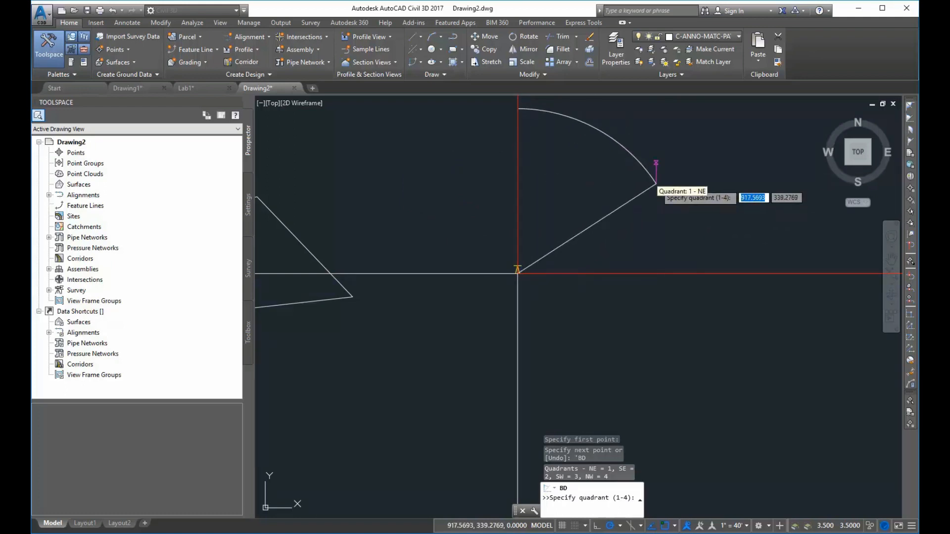
{"action": "type", "text": "1"}
{"action": "key", "text": "Return"}
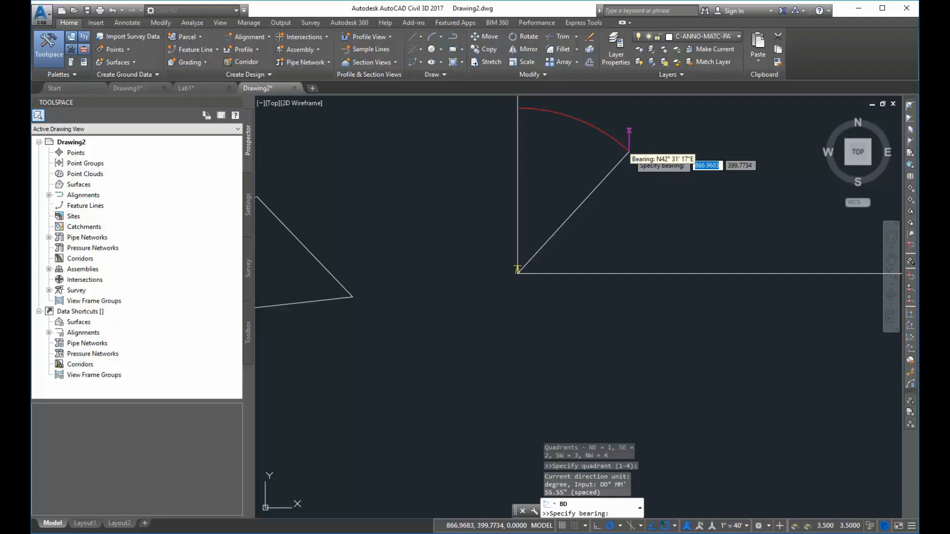
Set the line's bearing to 45.30305 and its distance to 100, and end the line command.
{"action": "type", "text": "45"}
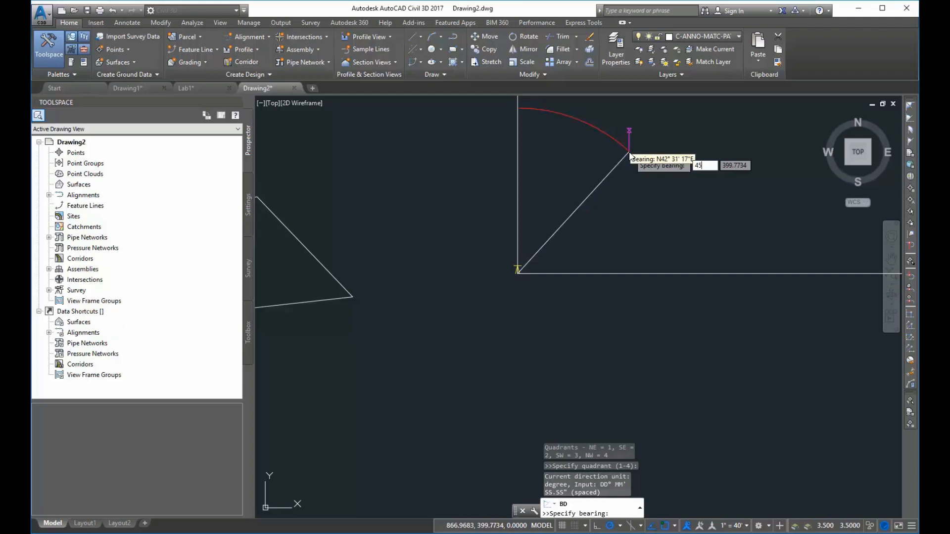
{"action": "type", "text": "."}
{"action": "type", "text": "30"}
{"action": "type", "text": "305"}
{"action": "key", "text": "Return"}
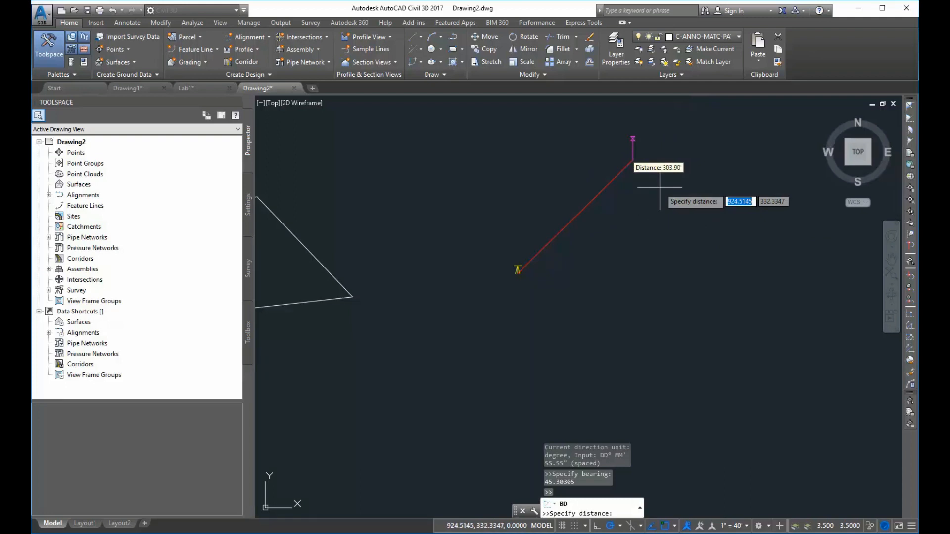
{"action": "type", "text": "100"}
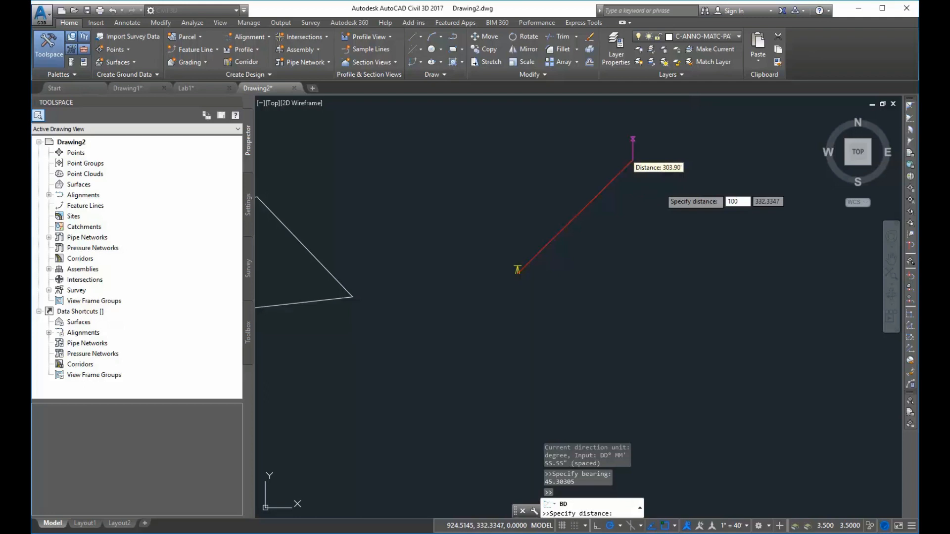
{"action": "key", "text": "Return"}
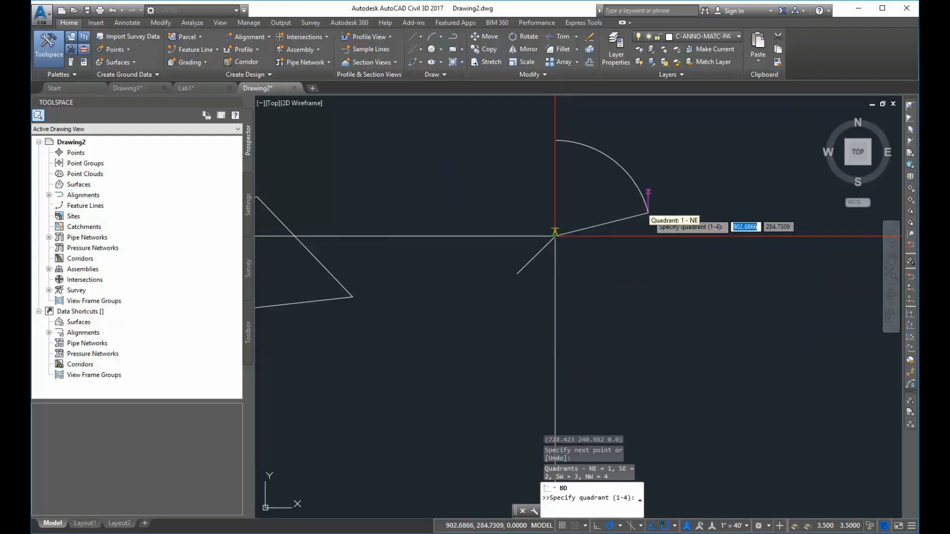
{"action": "key", "text": "Escape"}
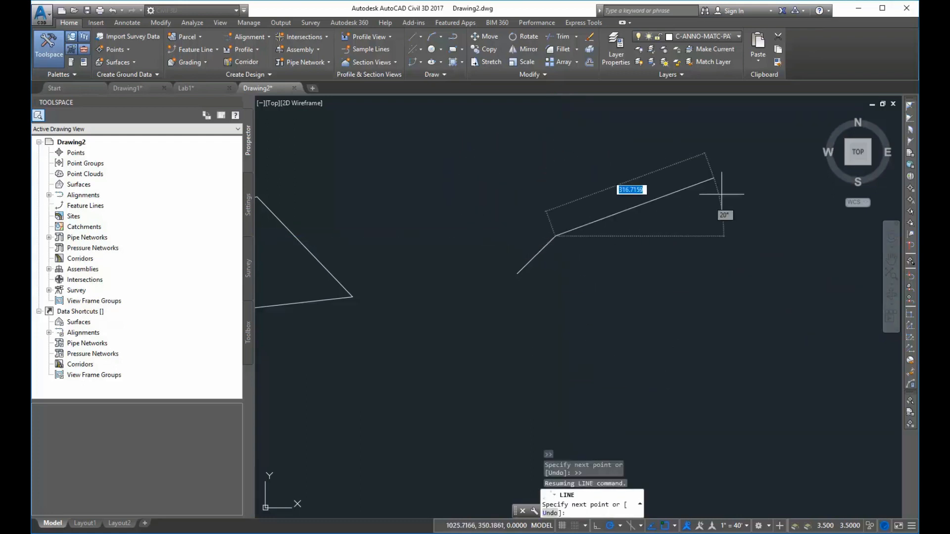
{"action": "key", "text": "Return"}
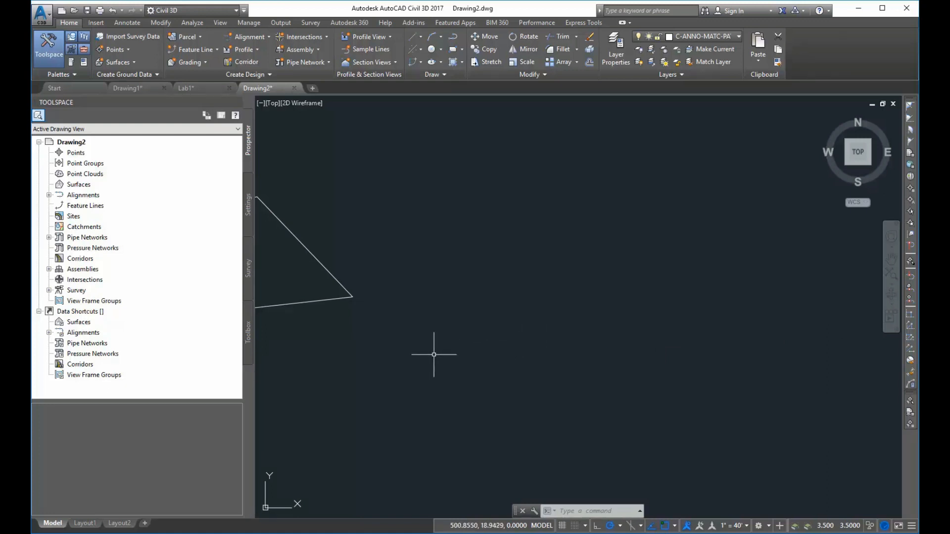
Draw two connected line segments forming a peak east of the outline, the first about 138 long.
{"action": "key", "text": "Return"}
{"action": "left_click", "coordinate": [438, 331]}
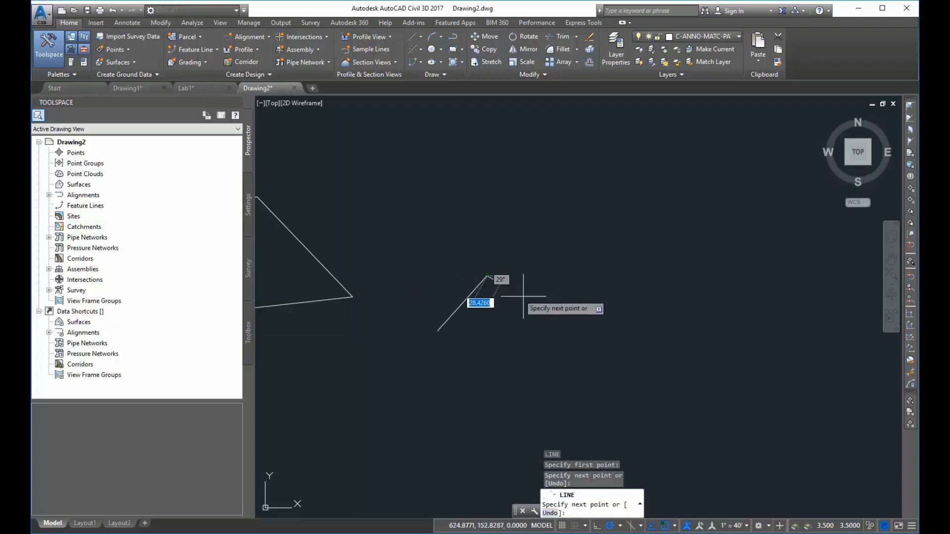
{"action": "left_click", "coordinate": [487, 276]}
{"action": "left_click", "coordinate": [547, 313]}
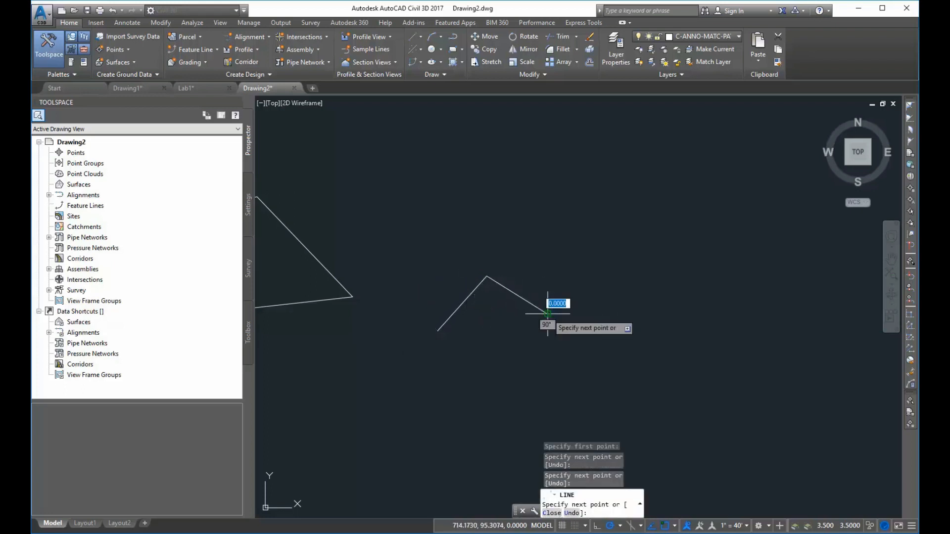
{"action": "key", "text": "Return"}
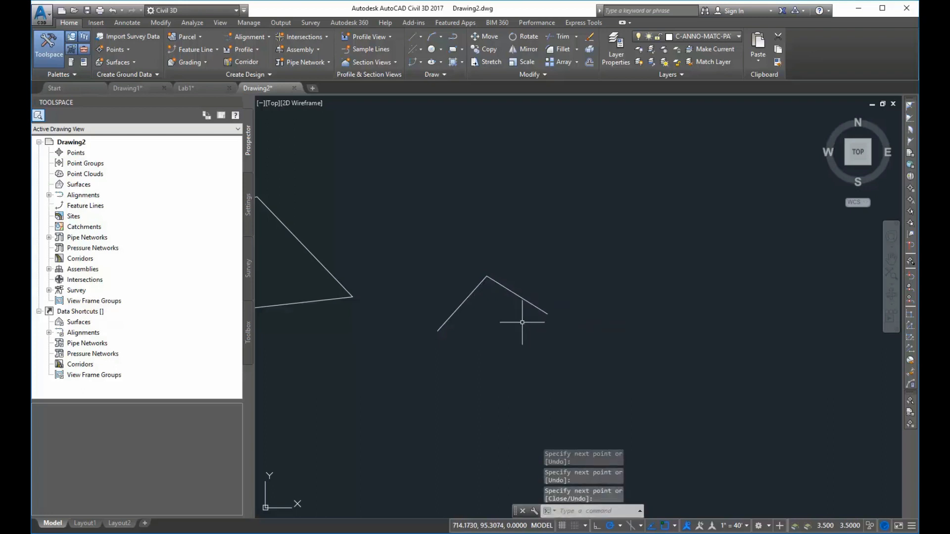
Select each of the two new segments separately to check that they are individual lines, and clear the selection.
{"action": "left_click", "coordinate": [524, 298]}
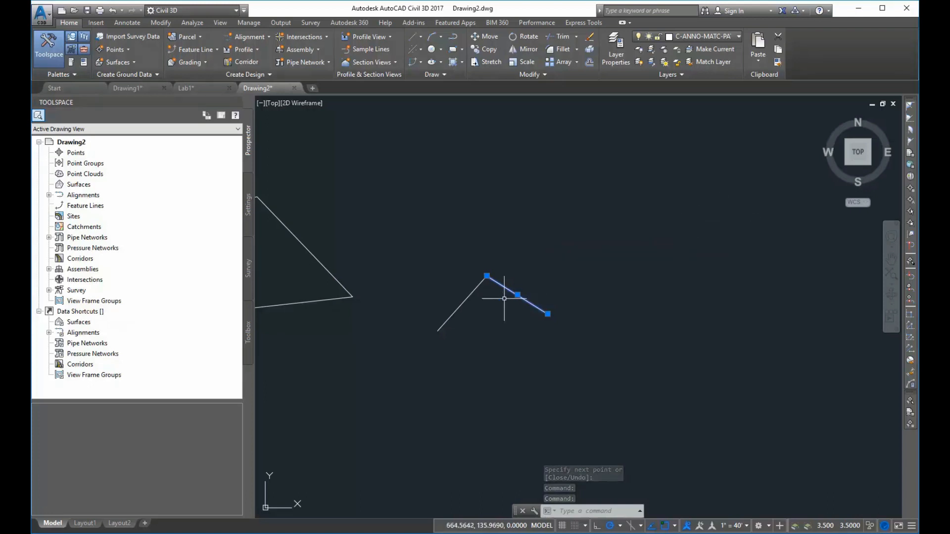
{"action": "key", "text": "Escape"}
{"action": "left_click", "coordinate": [467, 299]}
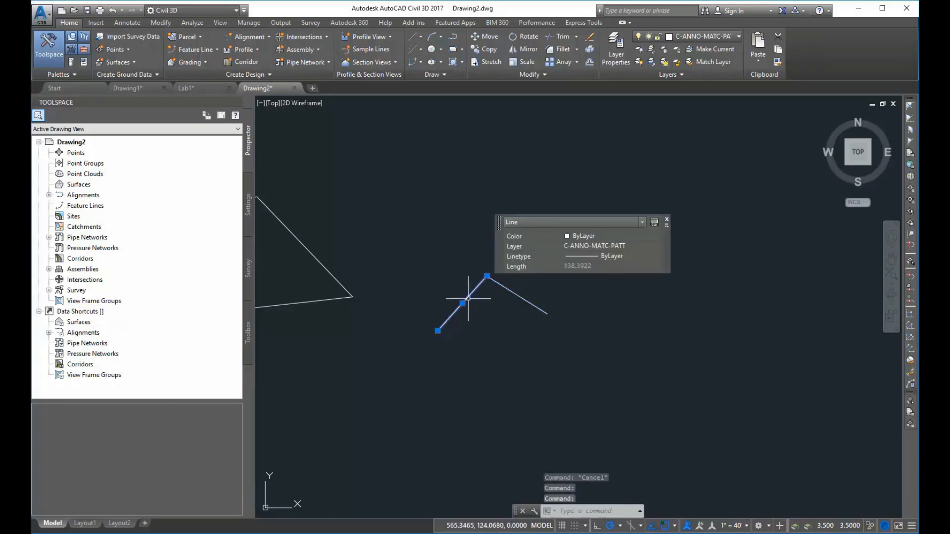
{"action": "left_click", "coordinate": [667, 220]}
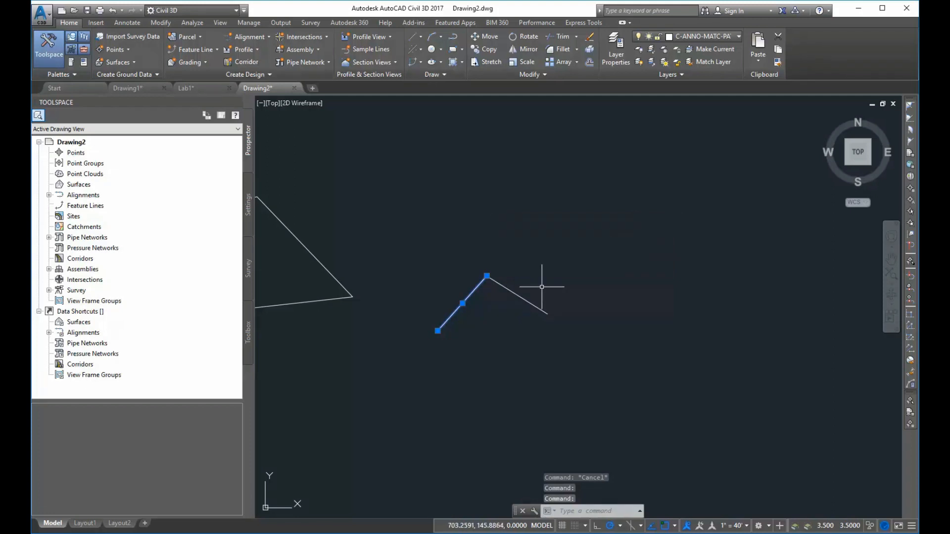
{"action": "key", "text": "Escape"}
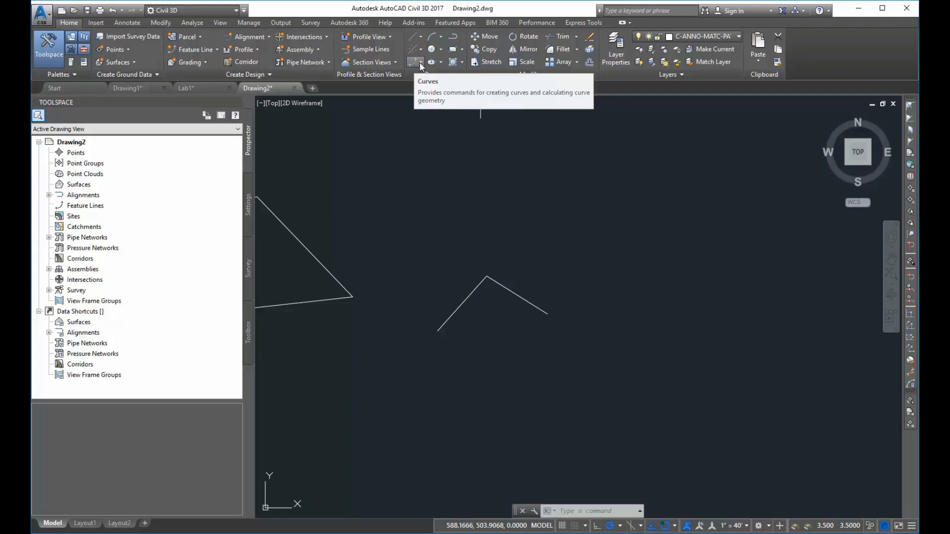
{"action": "left_click", "coordinate": [440, 38]}
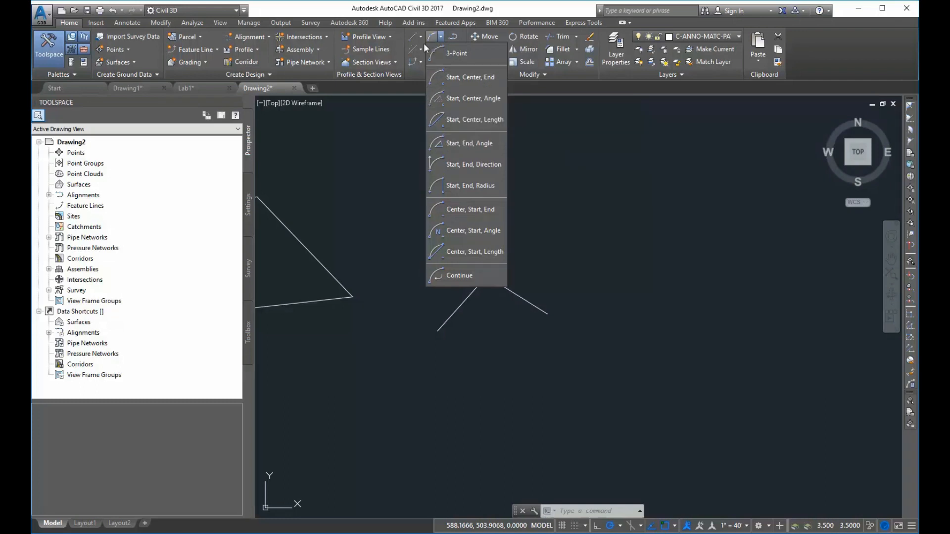
{"action": "left_click", "coordinate": [417, 63]}
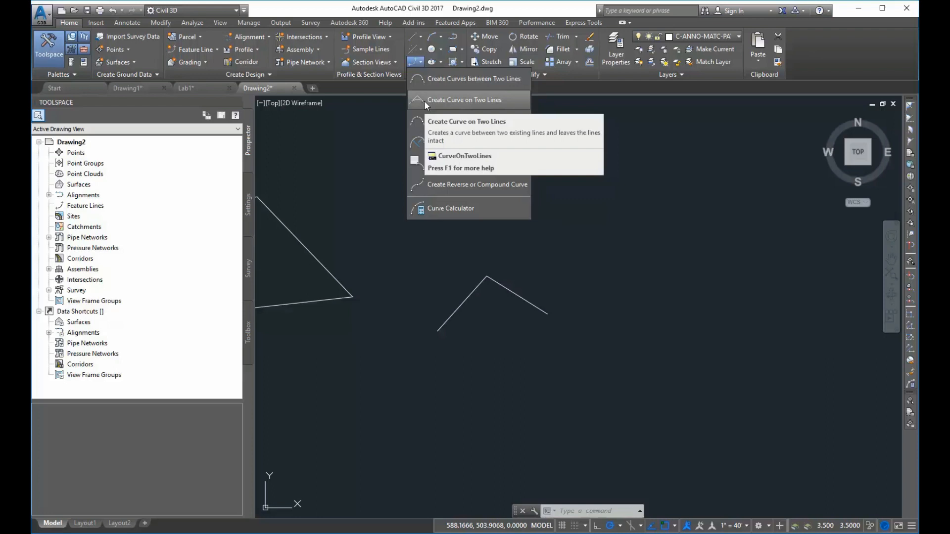
{"action": "left_click", "coordinate": [447, 100]}
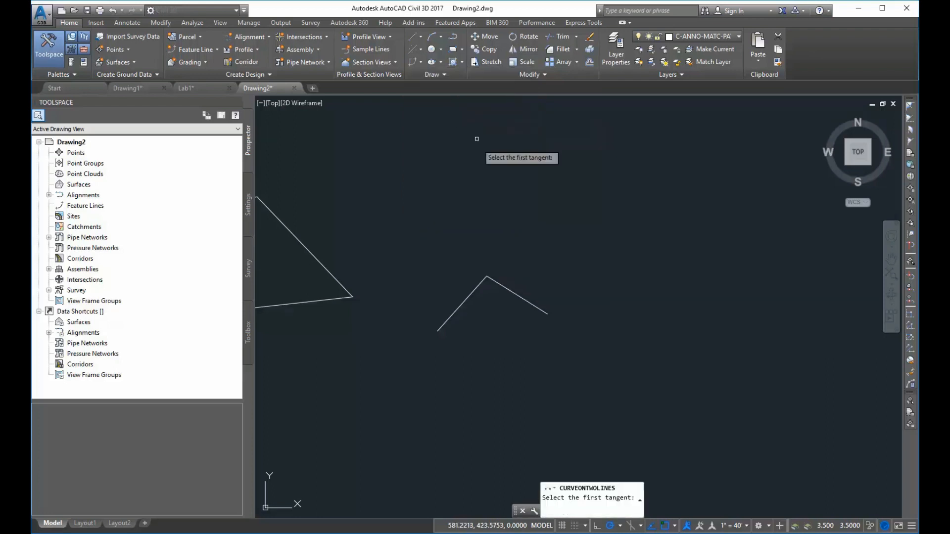
{"action": "left_click", "coordinate": [459, 309]}
{"action": "left_click", "coordinate": [516, 294]}
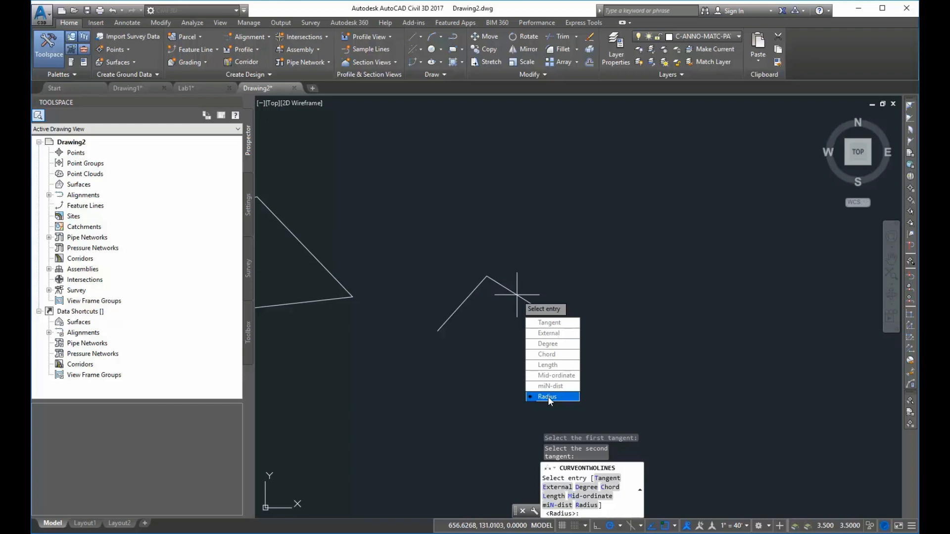
{"action": "left_click", "coordinate": [547, 356]}
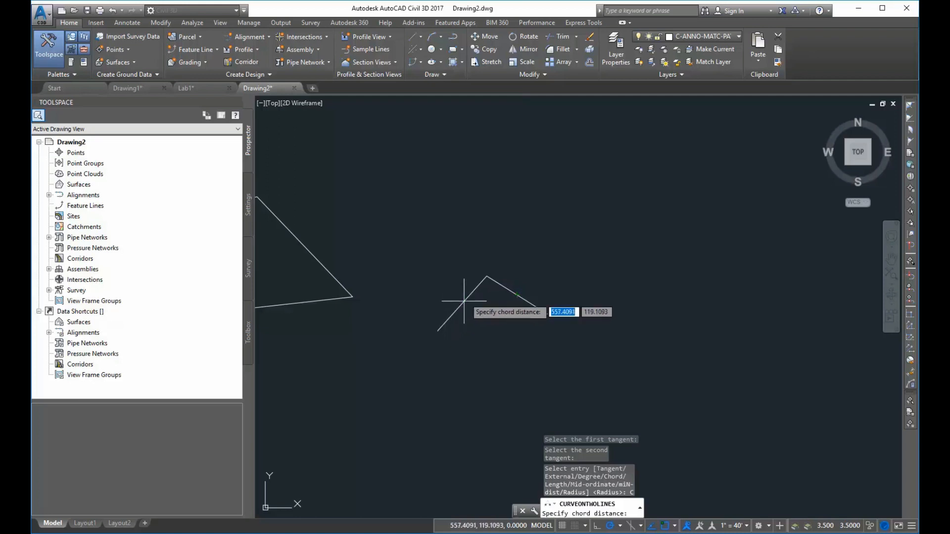
{"action": "key", "text": "Escape"}
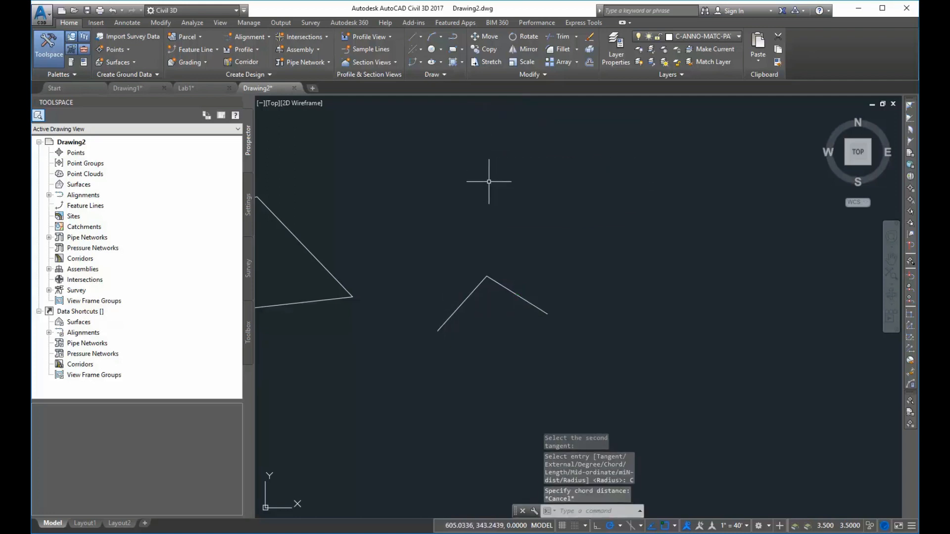
Create a curve on the two connected lines, defined by a radius of 50.
{"action": "left_click", "coordinate": [417, 63]}
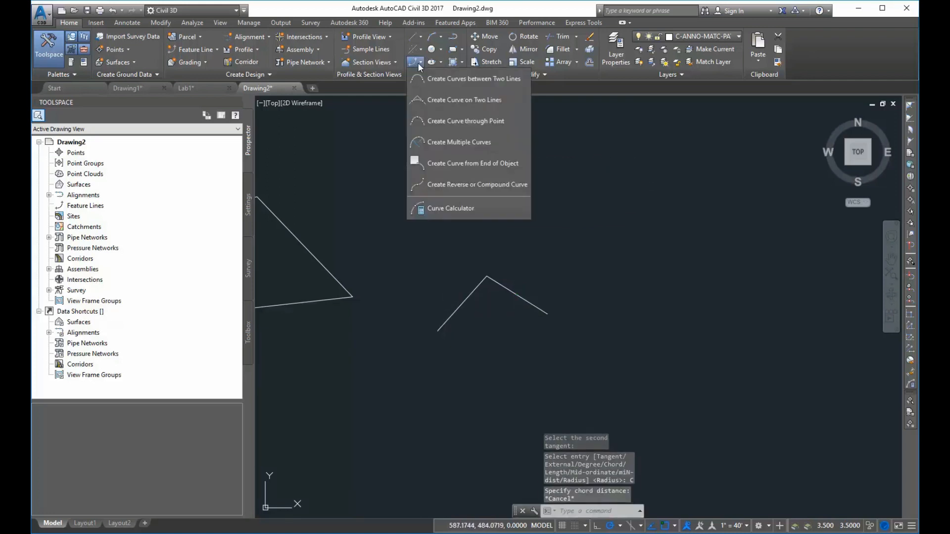
{"action": "left_click", "coordinate": [438, 103]}
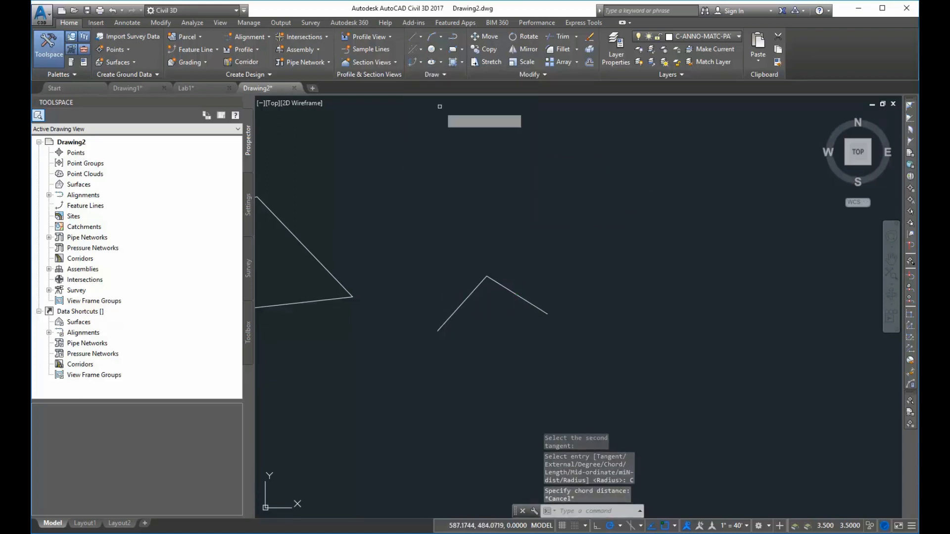
{"action": "left_click", "coordinate": [461, 305]}
{"action": "left_click", "coordinate": [509, 290]}
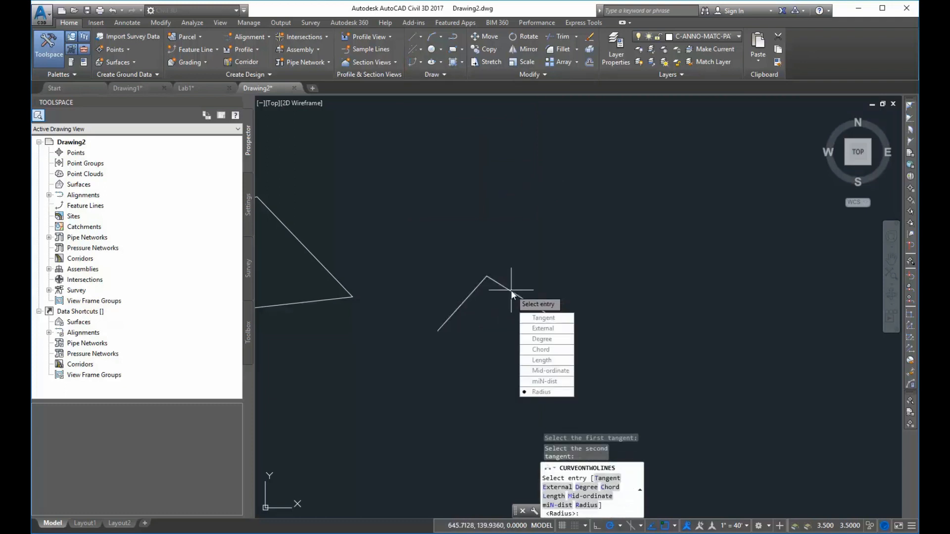
{"action": "type", "text": "50"}
{"action": "key", "text": "Return"}
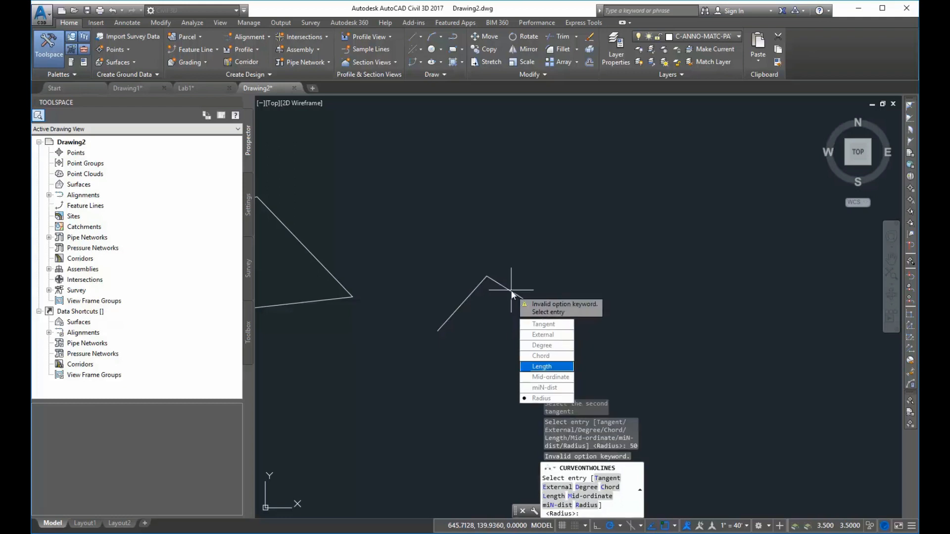
{"action": "key", "text": "Down"}
{"action": "key", "text": "Down"}
{"action": "key", "text": "Down"}
{"action": "key", "text": "Return"}
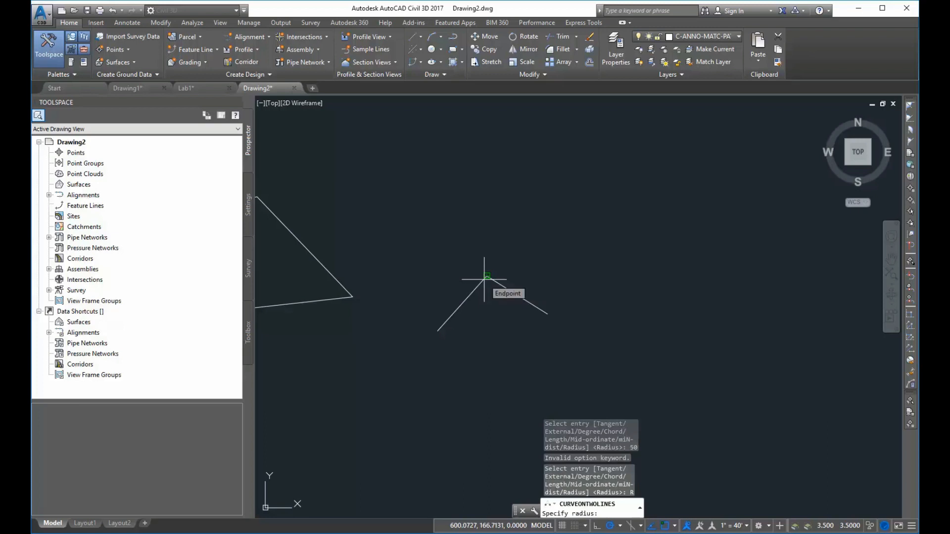
{"action": "type", "text": "50"}
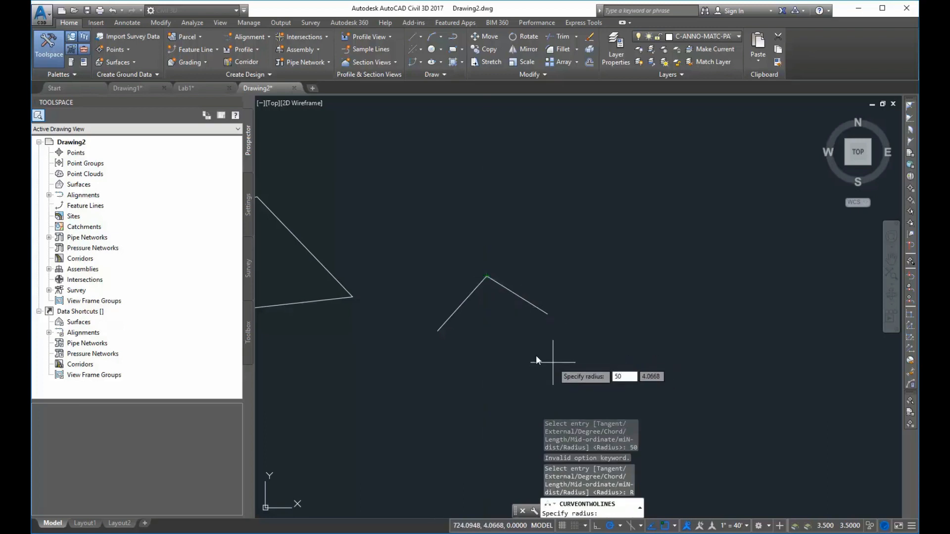
{"action": "key", "text": "Return"}
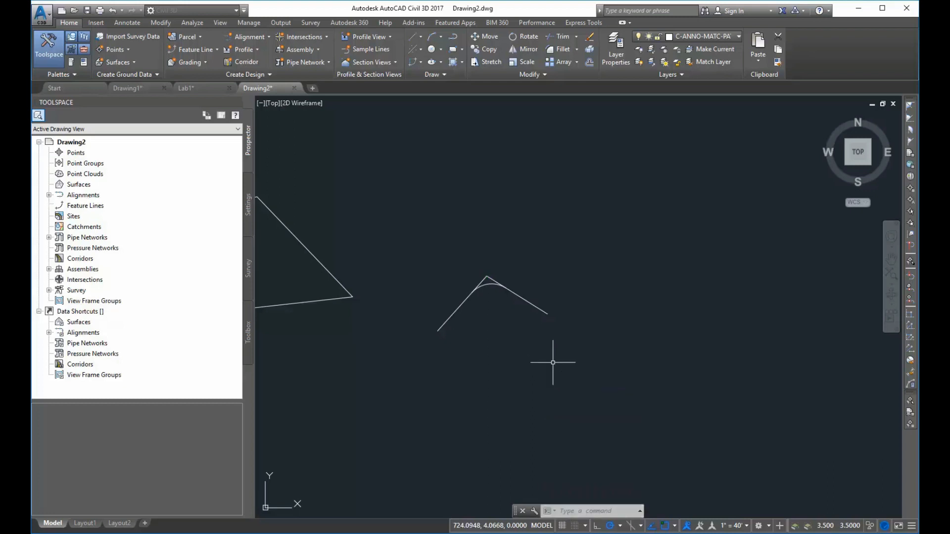
Try to create a curve on the two connected lines with a radius of 5000.
{"action": "scroll", "coordinate": [487, 286], "scroll_direction": "up", "scroll_amount": 2}
{"action": "scroll", "coordinate": [486, 285], "scroll_direction": "up", "scroll_amount": 2}
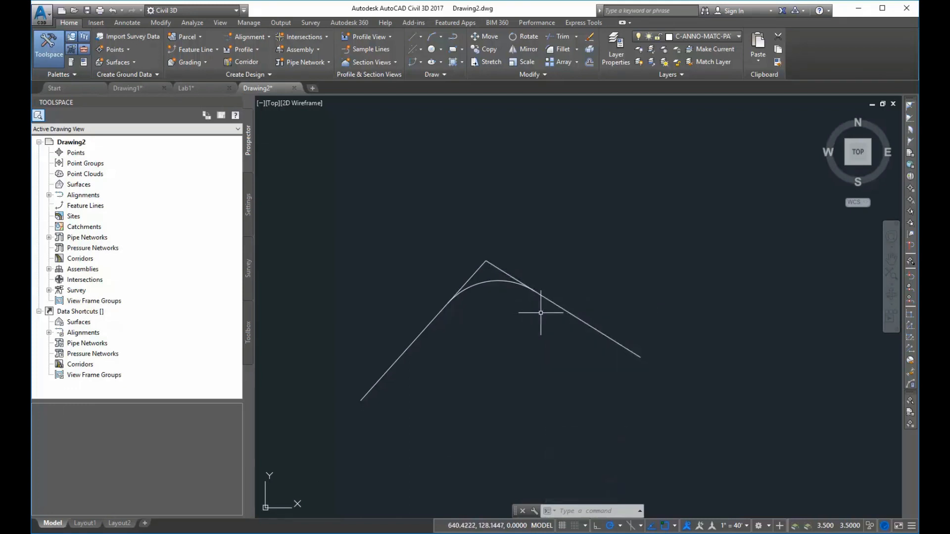
{"action": "key", "text": "Return"}
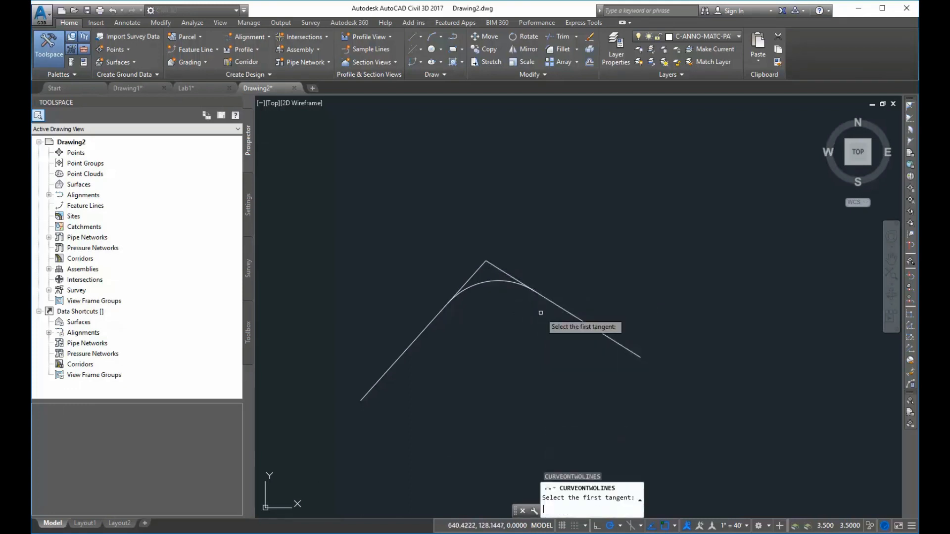
{"action": "left_click", "coordinate": [396, 362]}
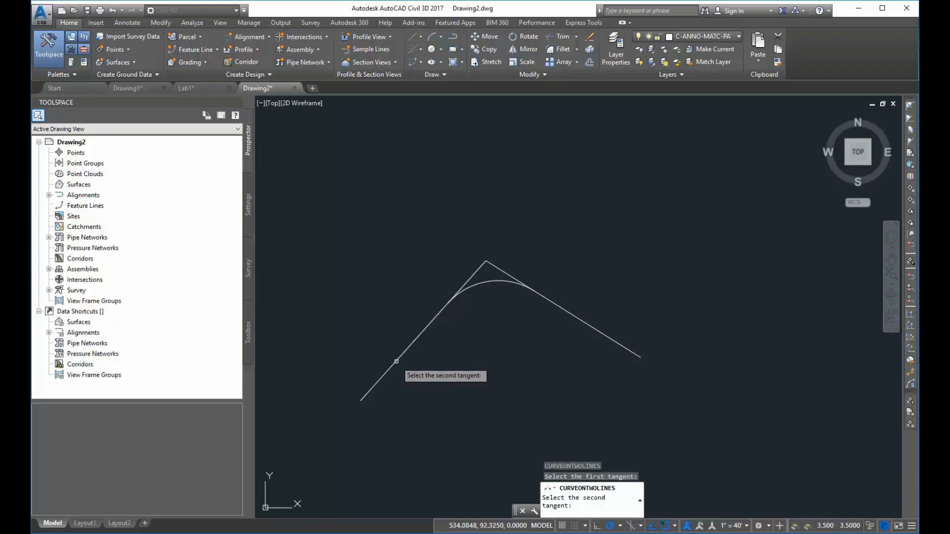
{"action": "left_click", "coordinate": [626, 348]}
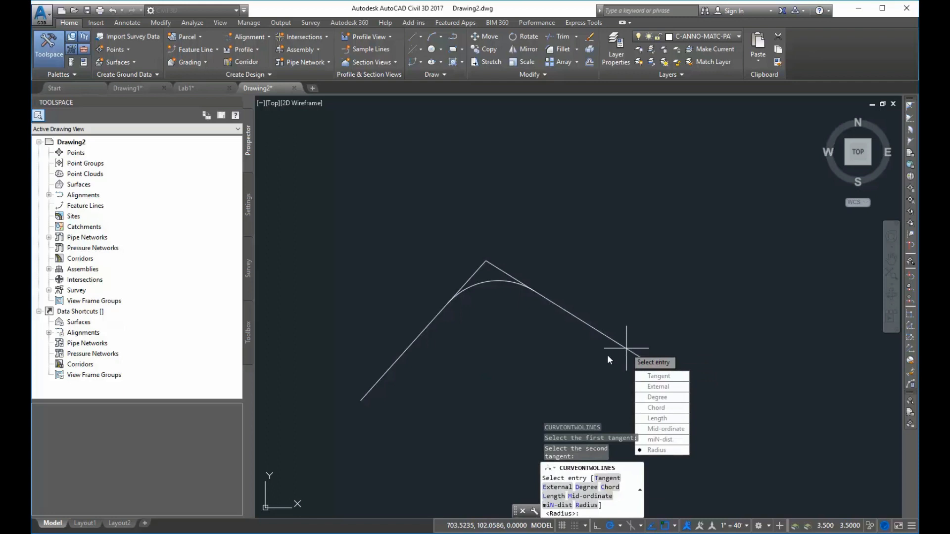
{"action": "left_click", "coordinate": [649, 450]}
{"action": "type", "text": "5000"}
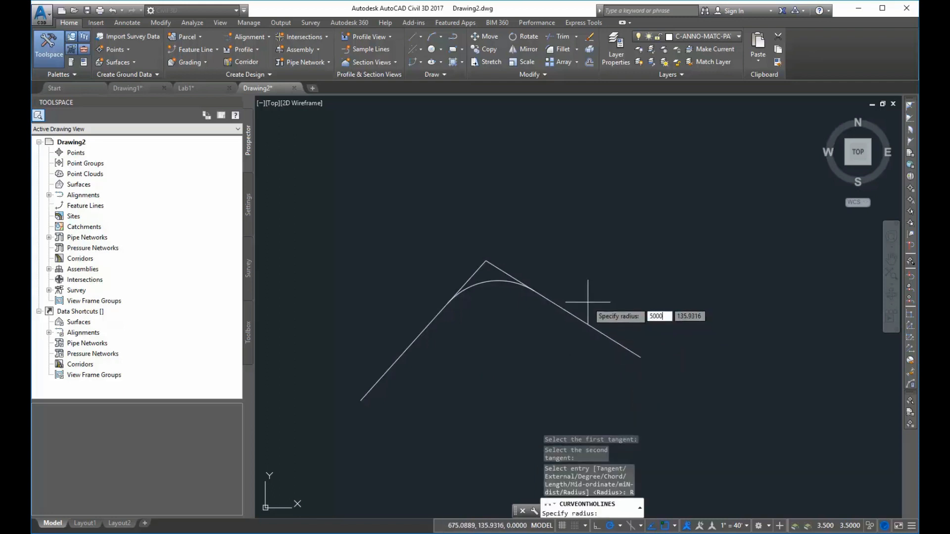
{"action": "key", "text": "Return"}
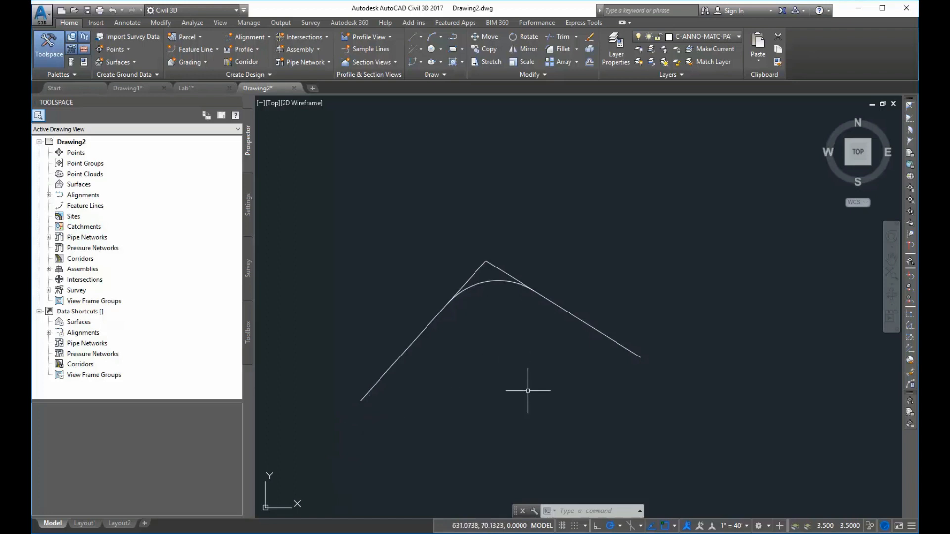
{"action": "left_click", "coordinate": [522, 376]}
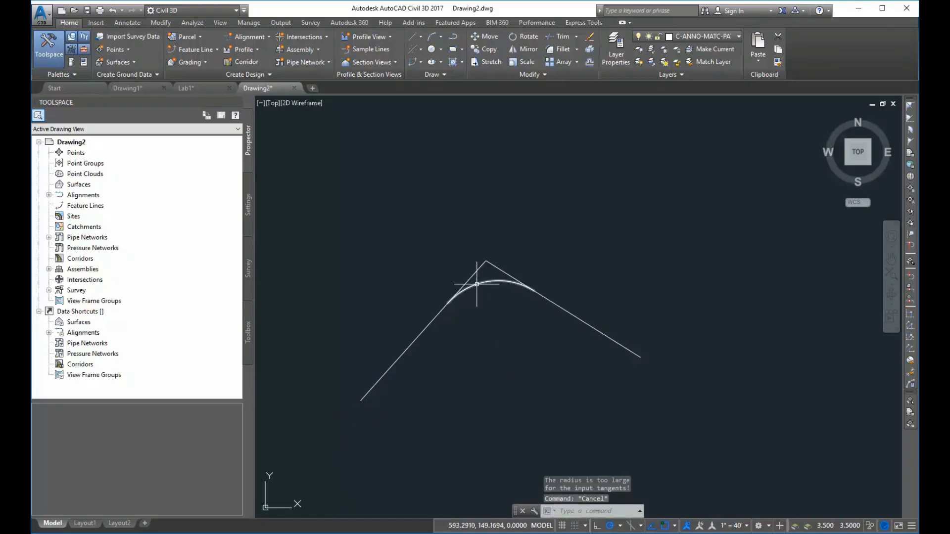
Select the curve to examine where it meets the two lines, and clear the selection.
{"action": "scroll", "coordinate": [483, 319], "scroll_direction": "up", "scroll_amount": 4}
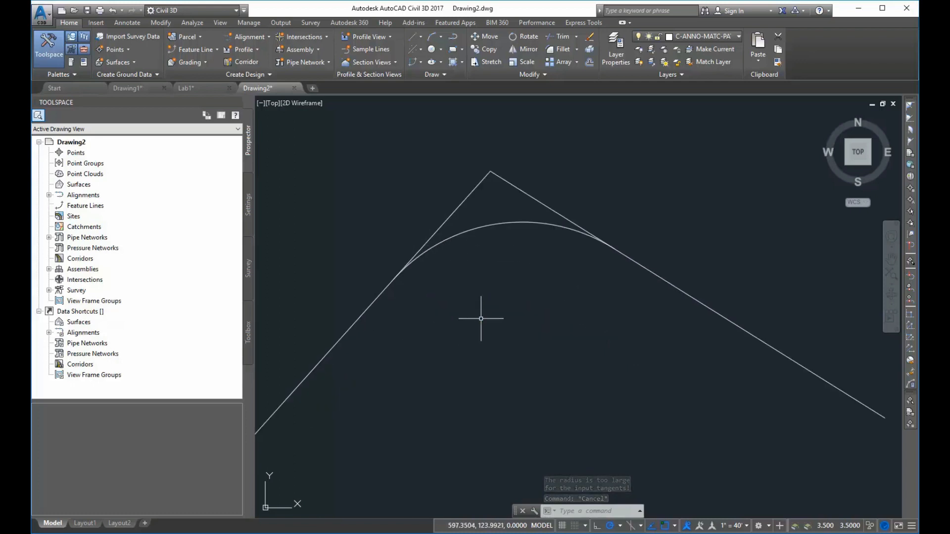
{"action": "left_click", "coordinate": [455, 237]}
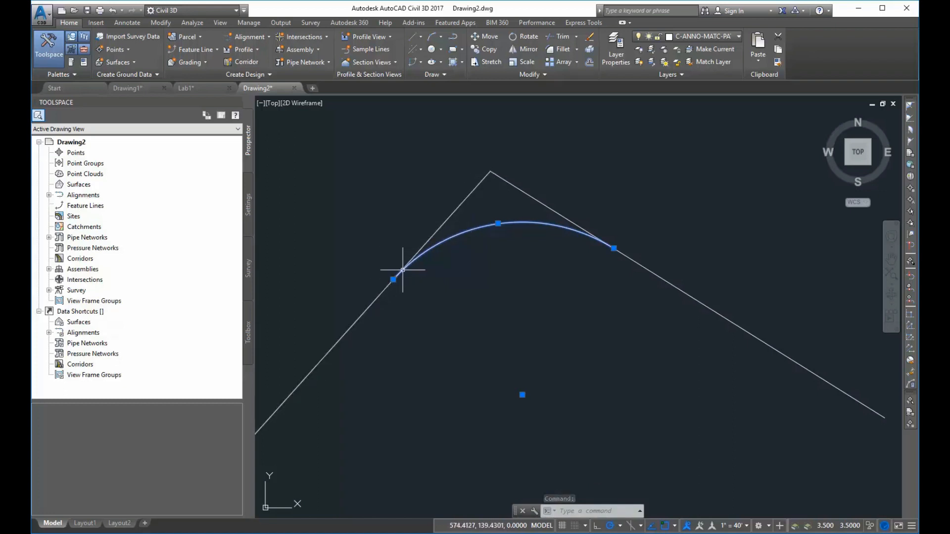
{"action": "key", "text": "Escape"}
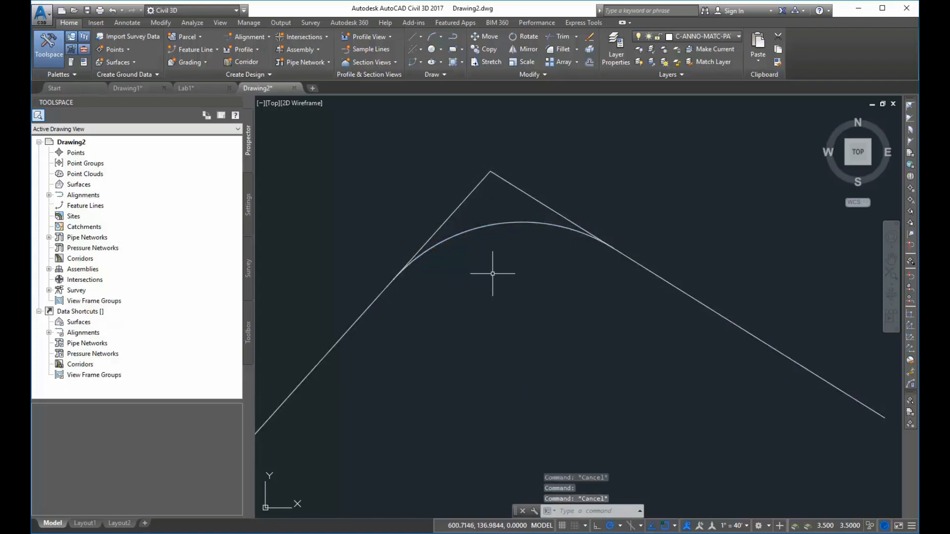
Trim both line ends that extend past the curve up to the peak, using the curve as the cutting edge.
{"action": "type", "text": "TR"}
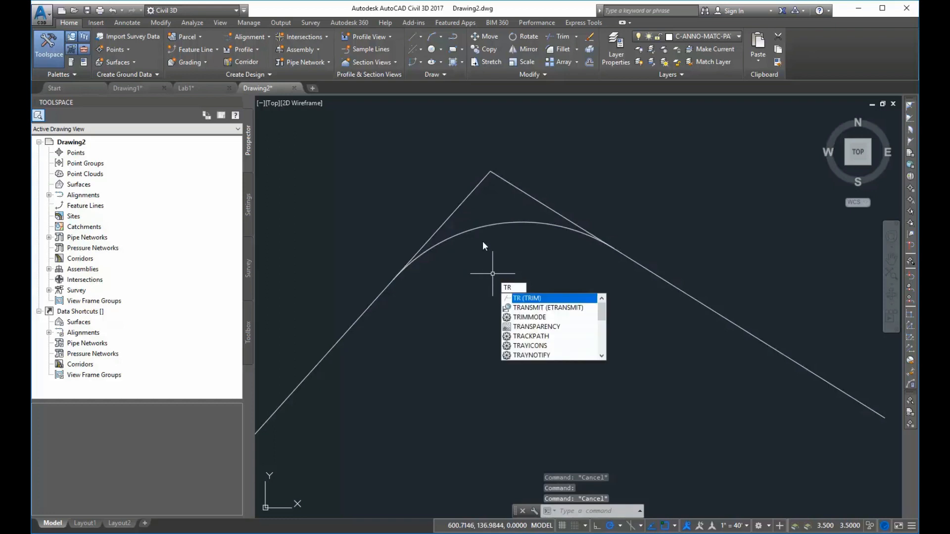
{"action": "key", "text": "Return"}
{"action": "left_click", "coordinate": [483, 229]}
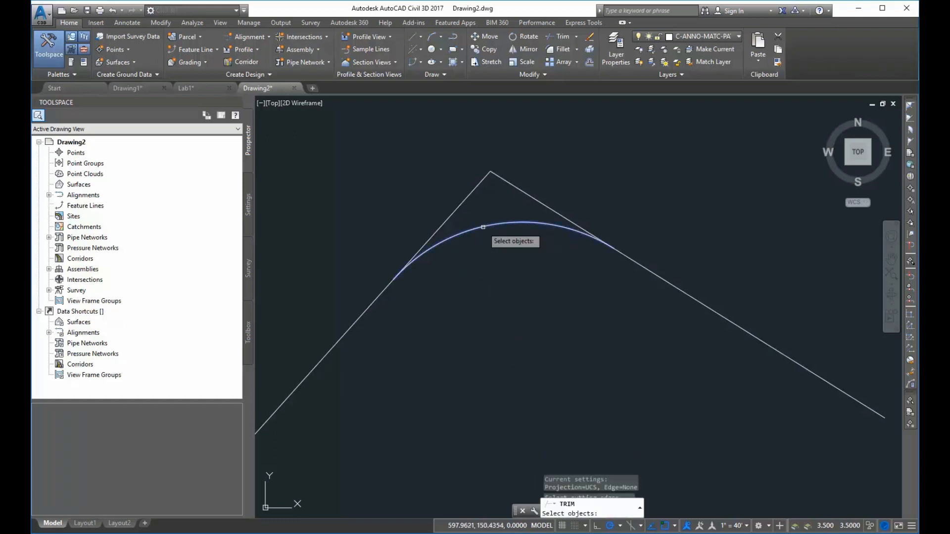
{"action": "key", "text": "Return"}
{"action": "left_click", "coordinate": [450, 215]}
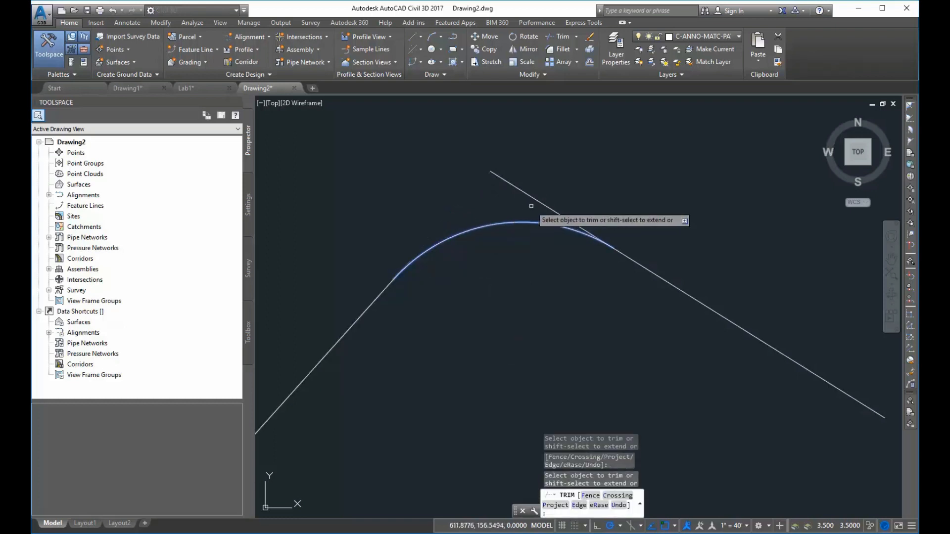
{"action": "left_click", "coordinate": [549, 207]}
{"action": "key", "text": "Return"}
{"action": "scroll", "coordinate": [593, 318], "scroll_direction": "down", "scroll_amount": 6}
{"action": "scroll", "coordinate": [593, 318], "scroll_direction": "up", "scroll_amount": 4}
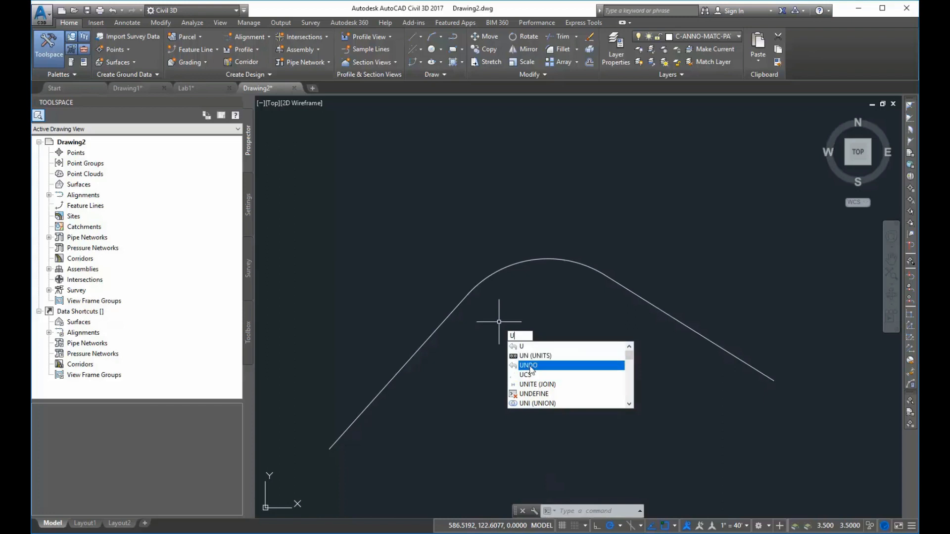
Undo the trimming of the two line ends.
{"action": "left_click", "coordinate": [523, 346]}
{"action": "key", "text": "Return"}
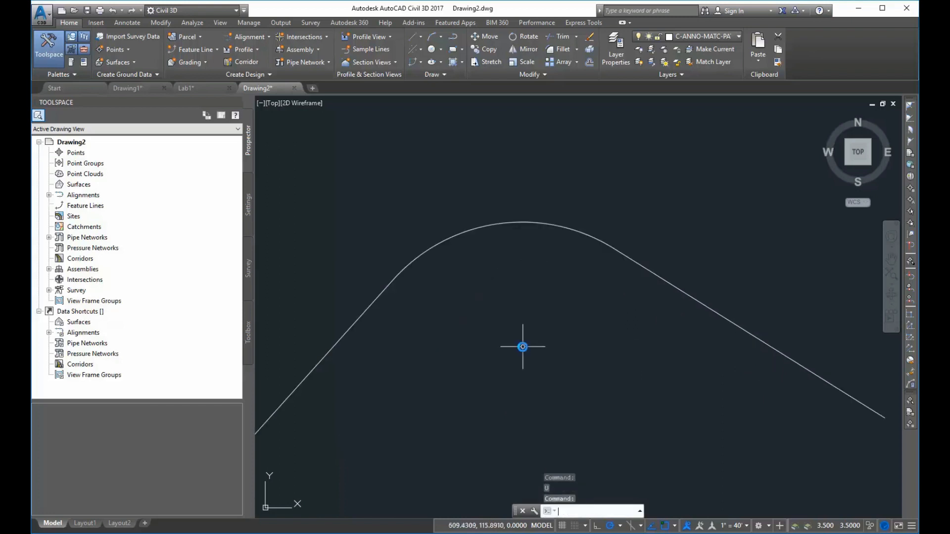
{"action": "key", "text": "Return"}
{"action": "scroll", "coordinate": [522, 346], "scroll_direction": "down", "scroll_amount": 4}
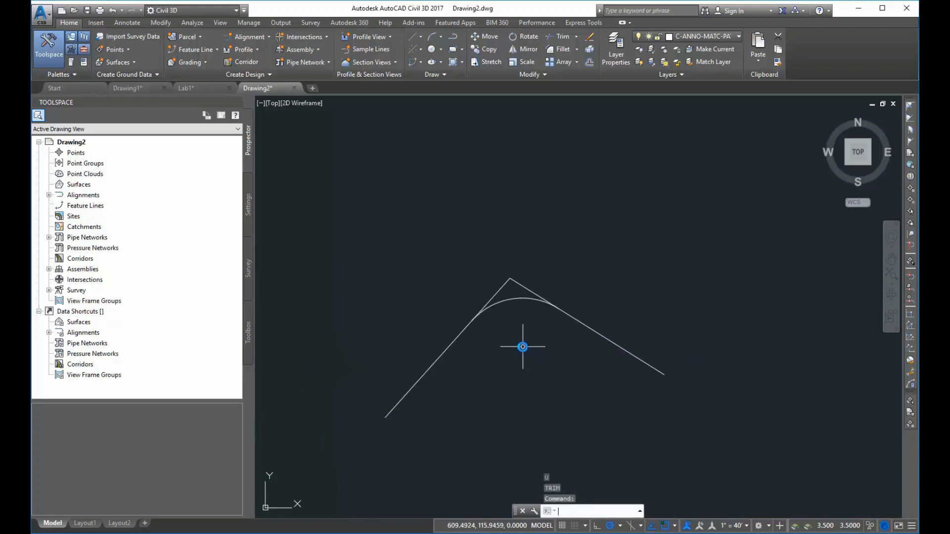
{"action": "key", "text": "Escape"}
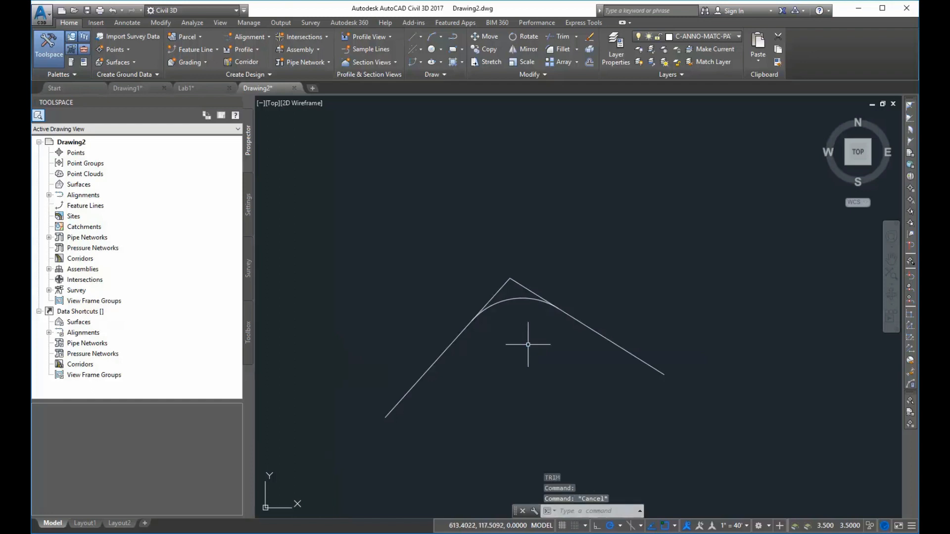
{"action": "left_click", "coordinate": [114, 12]}
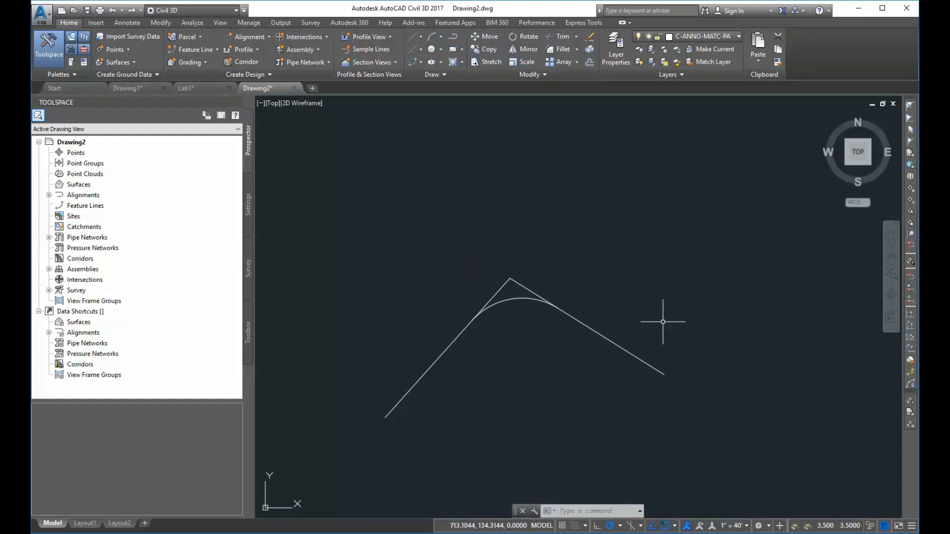
Erase the two connected lines together with their curve.
{"action": "mouse_move", "coordinate": [632, 310]}
{"action": "left_mouse_down"}
{"action": "mouse_move", "coordinate": [519, 311]}
{"action": "mouse_move", "coordinate": [402, 434]}
{"action": "mouse_move", "coordinate": [572, 441]}
{"action": "left_mouse_up"}
{"action": "key", "text": "Delete"}
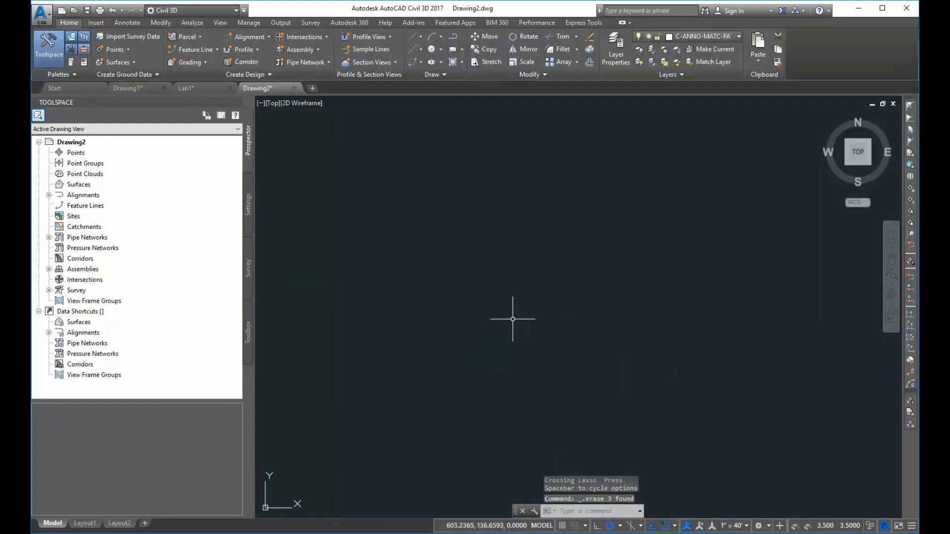
Draw a closed five-sided outline from line segments, with a vertical western side, and end the line command.
{"action": "type", "text": "L"}
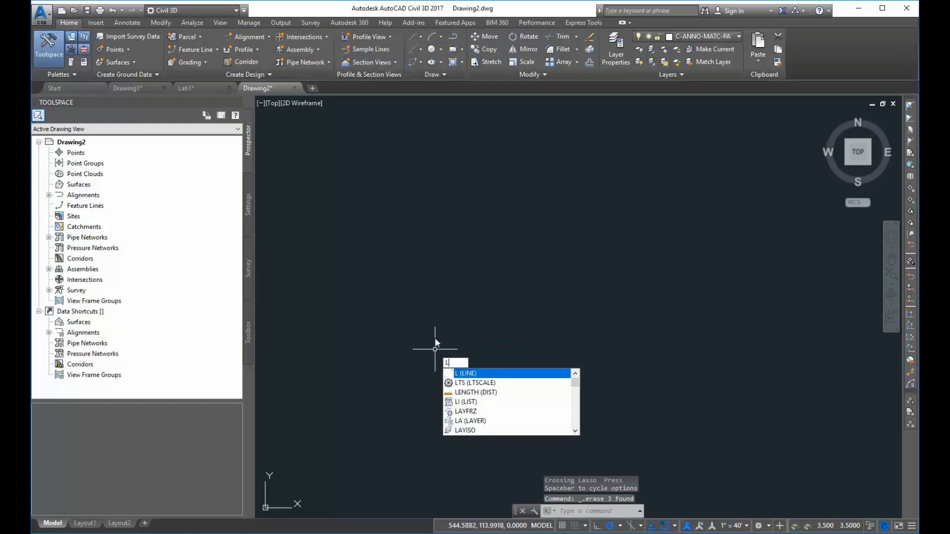
{"action": "key", "text": "Return"}
{"action": "left_click", "coordinate": [435, 344]}
{"action": "left_click", "coordinate": [434, 198]}
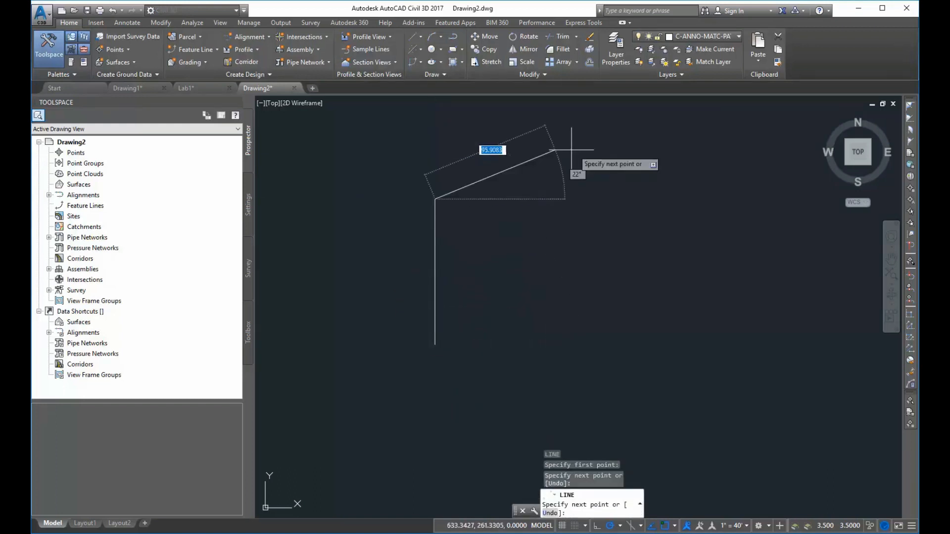
{"action": "left_click", "coordinate": [597, 136]}
{"action": "left_click", "coordinate": [708, 296]}
{"action": "left_click", "coordinate": [492, 382]}
{"action": "left_click", "coordinate": [435, 344]}
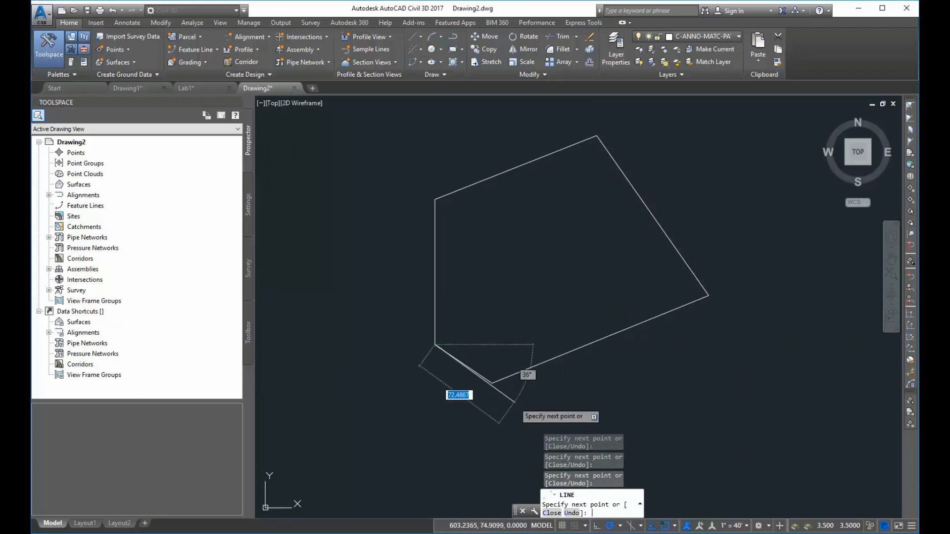
{"action": "key", "text": "Return"}
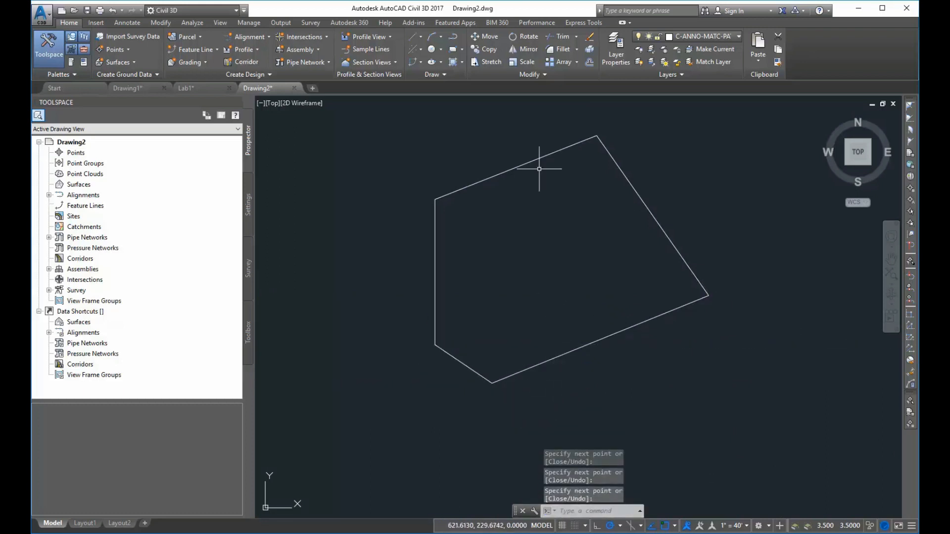
Fill the five-sided outline with a SOLID hatch by picking a point inside it.
{"action": "left_click", "coordinate": [453, 63]}
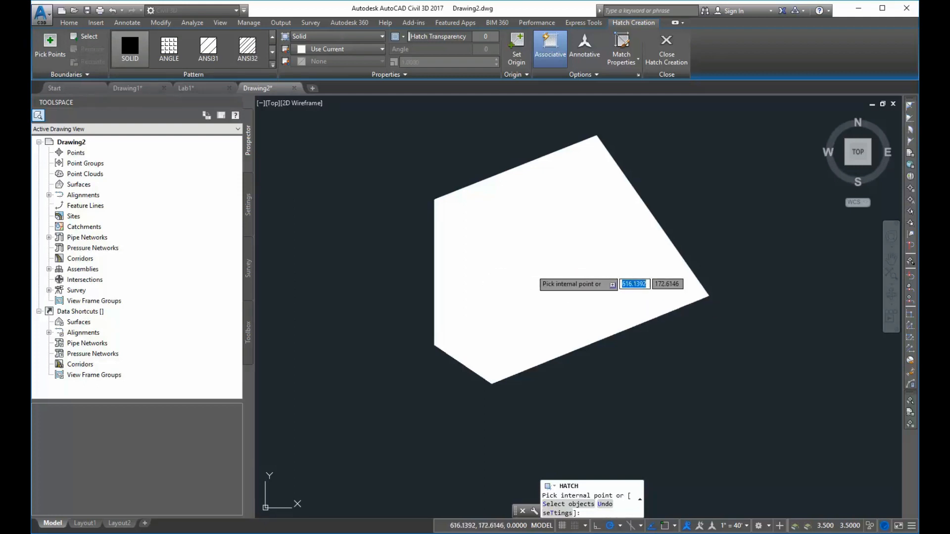
{"action": "left_click", "coordinate": [530, 270]}
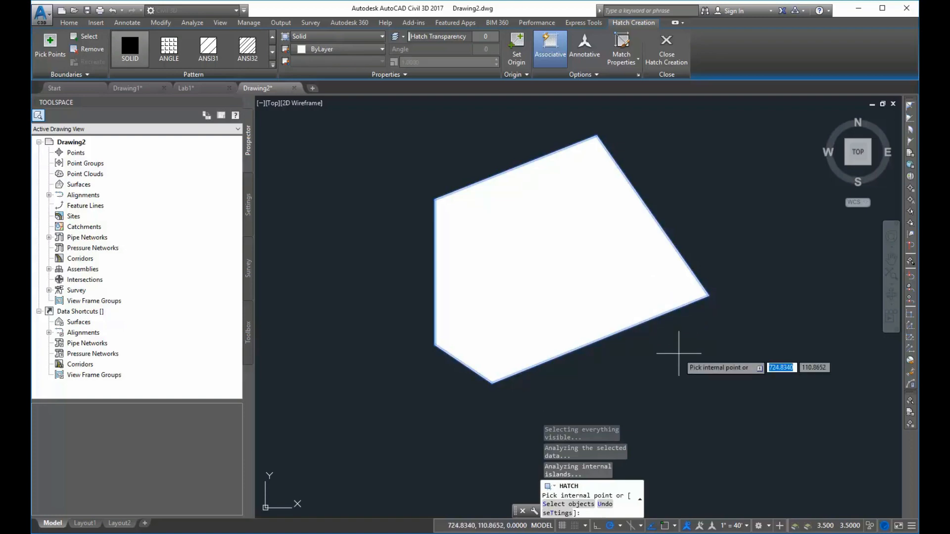
{"action": "key", "text": "Return"}
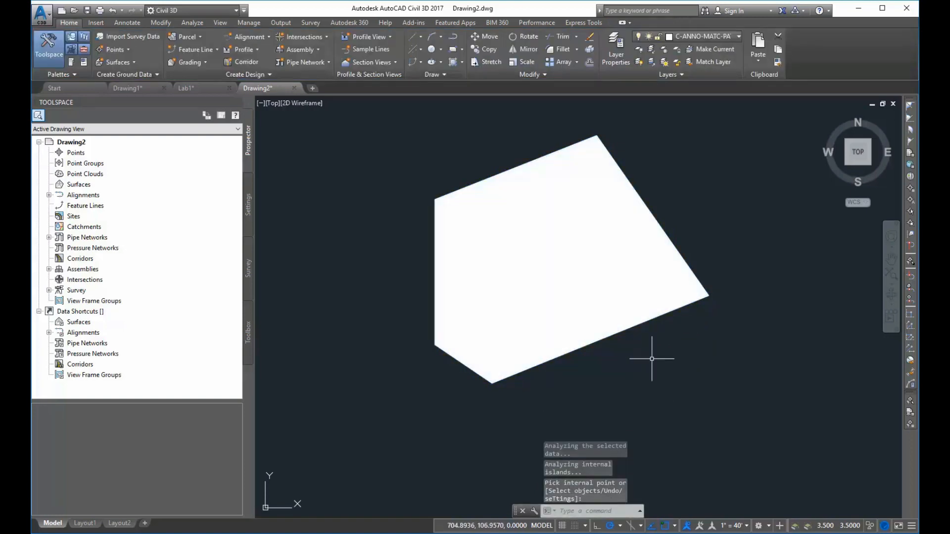
Delete the solid hatch from the five-sided outline, keeping its boundary lines.
{"action": "left_click", "coordinate": [564, 311]}
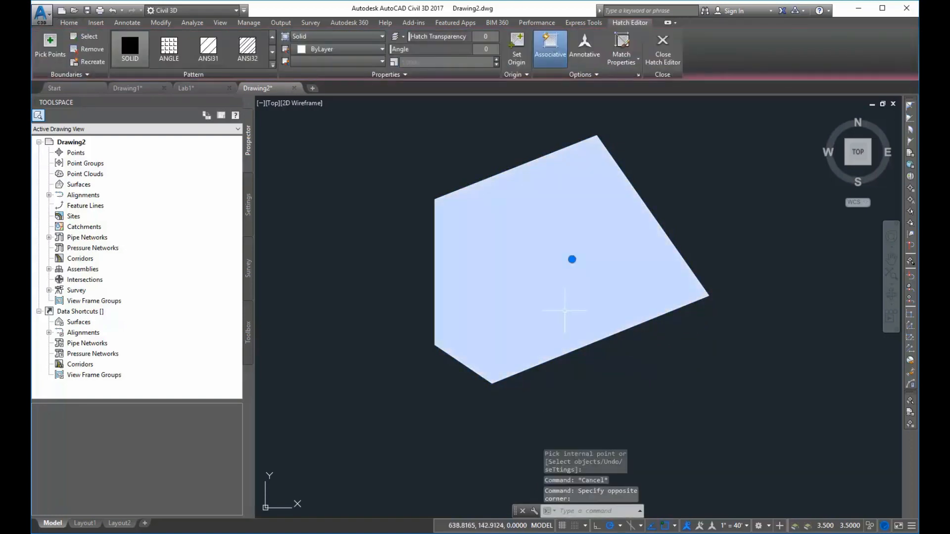
{"action": "key", "text": "Escape"}
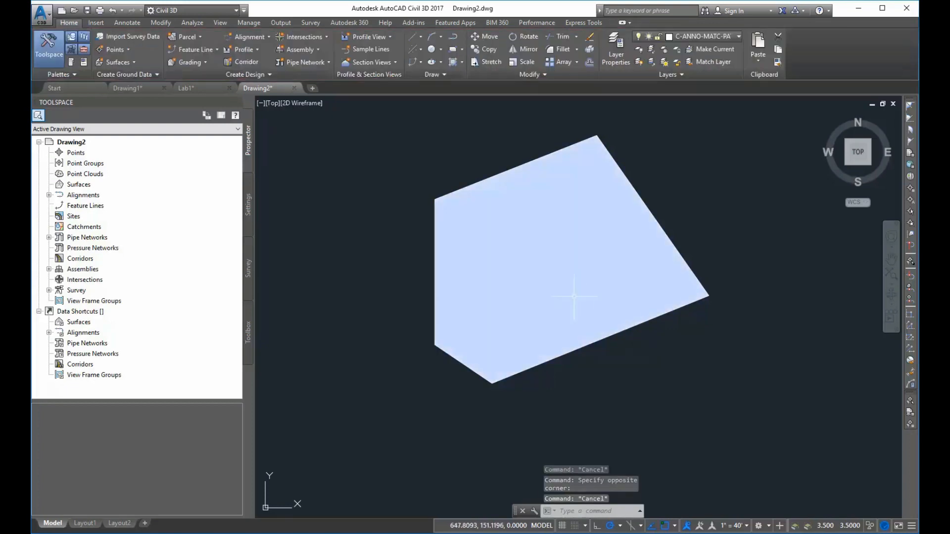
{"action": "left_click", "coordinate": [567, 264]}
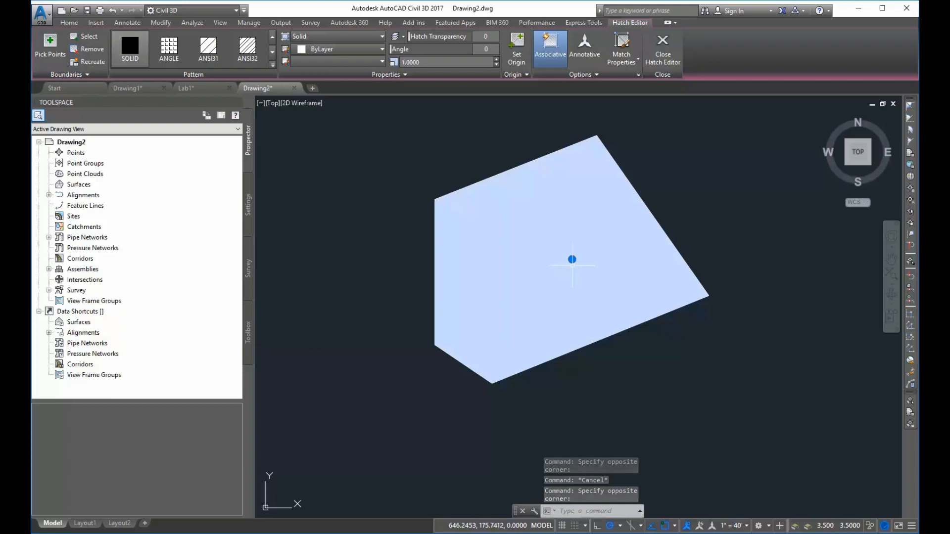
{"action": "key", "text": "Delete"}
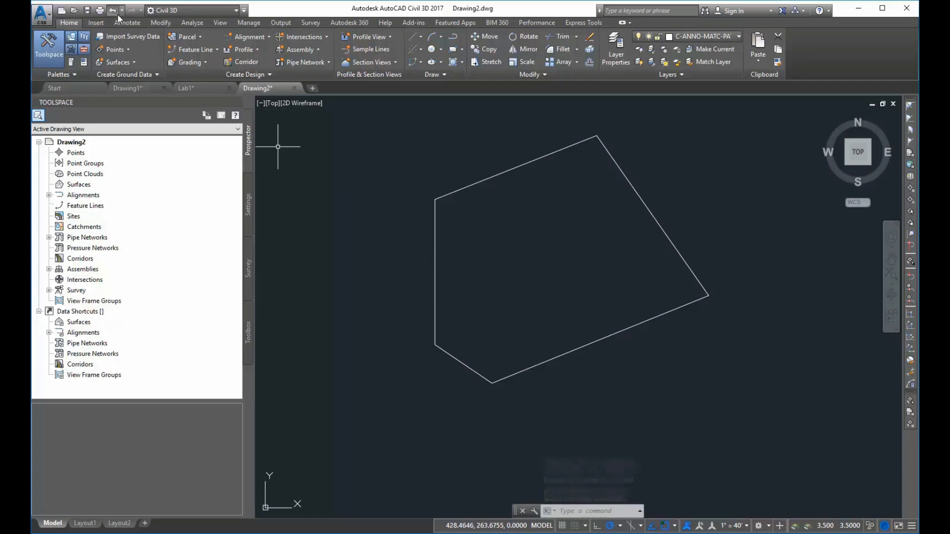
Hatch the inside of the five-sided outline with the ANSI31 pattern.
{"action": "left_click", "coordinate": [452, 62]}
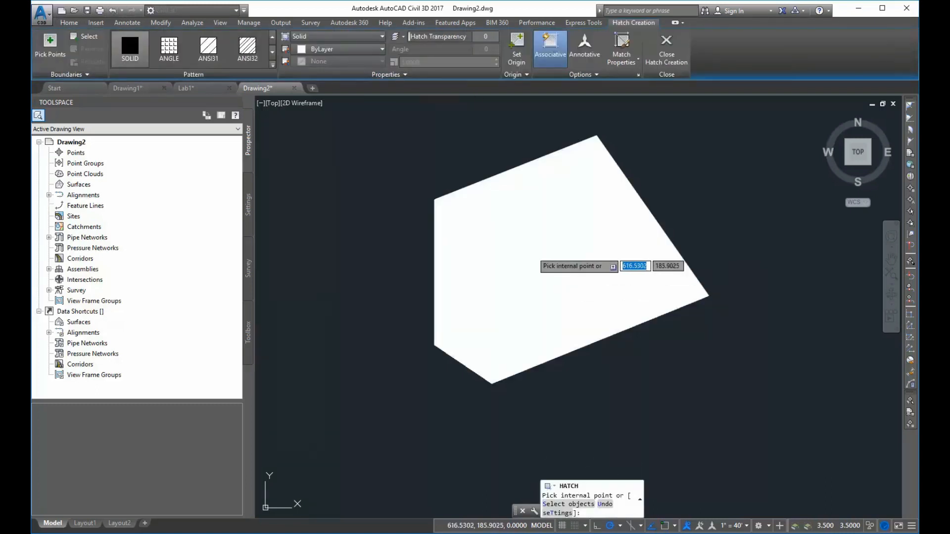
{"action": "left_click", "coordinate": [208, 48]}
{"action": "left_click", "coordinate": [532, 268]}
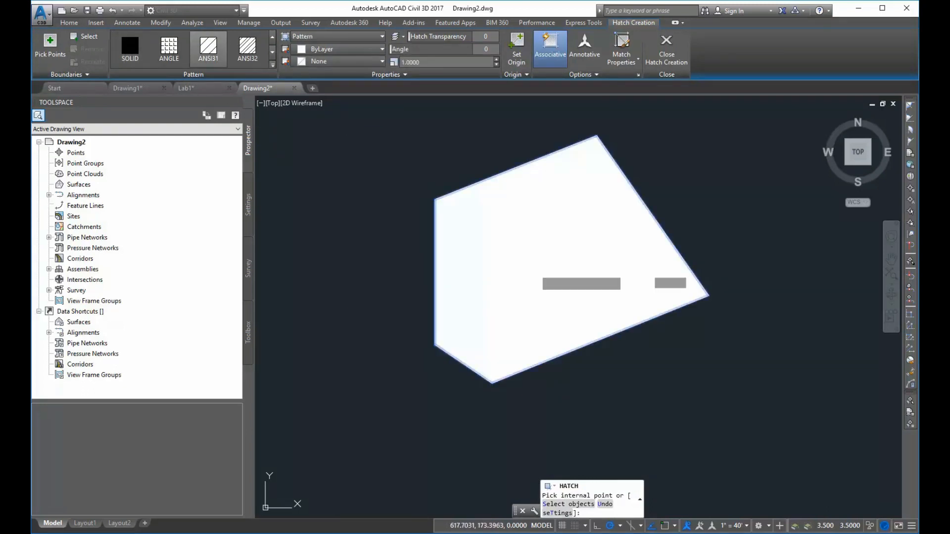
{"action": "key", "text": "Return"}
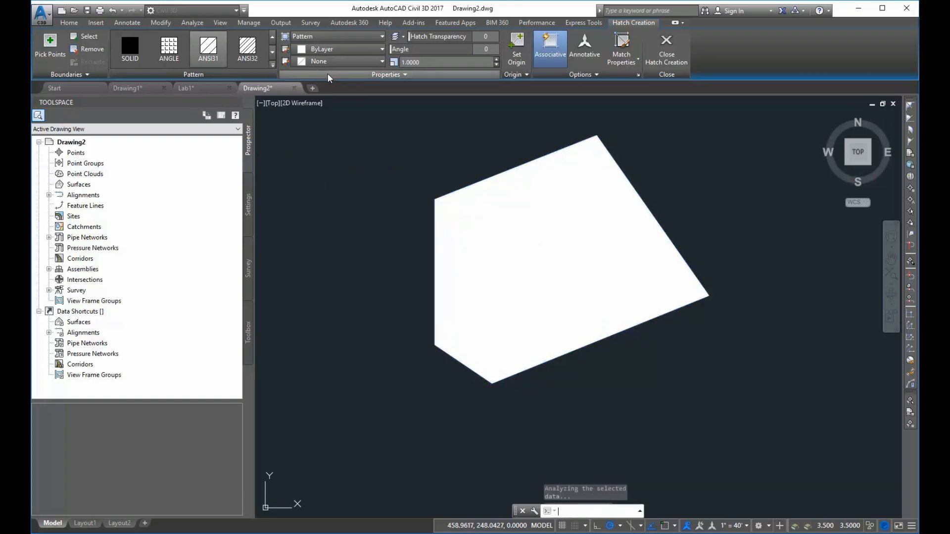
Try to set the pattern scale of the hatch in the five-sided outline to 100.
{"action": "left_click", "coordinate": [528, 219]}
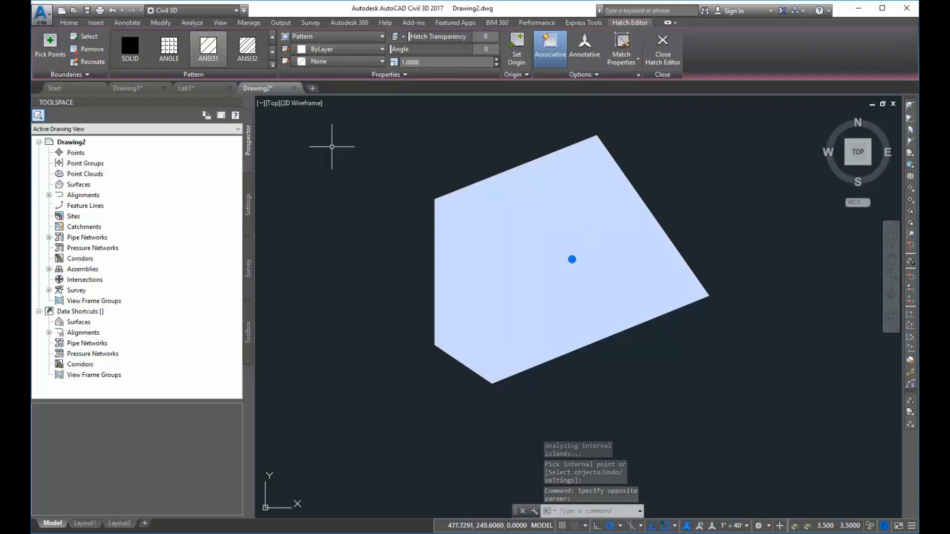
{"action": "left_click", "coordinate": [248, 49]}
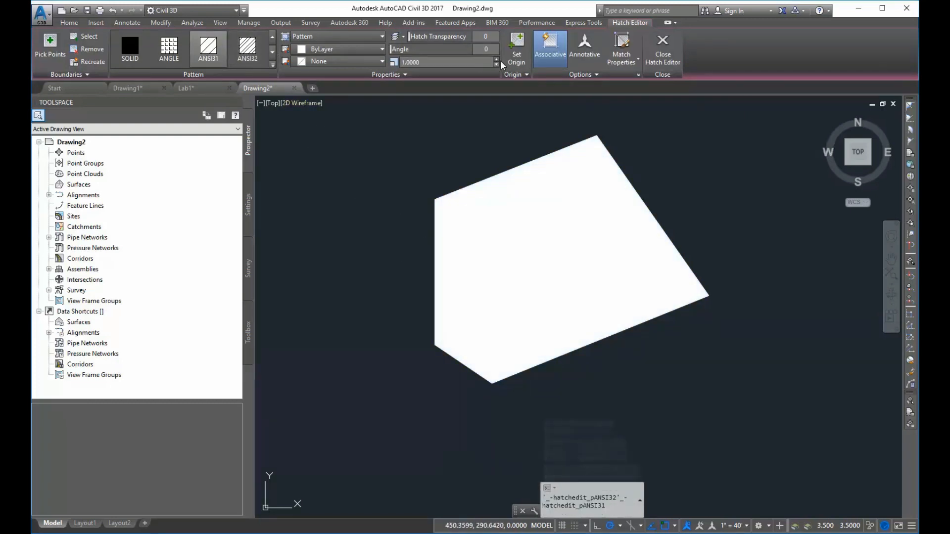
{"action": "left_click", "coordinate": [435, 62]}
{"action": "type", "text": "100"}
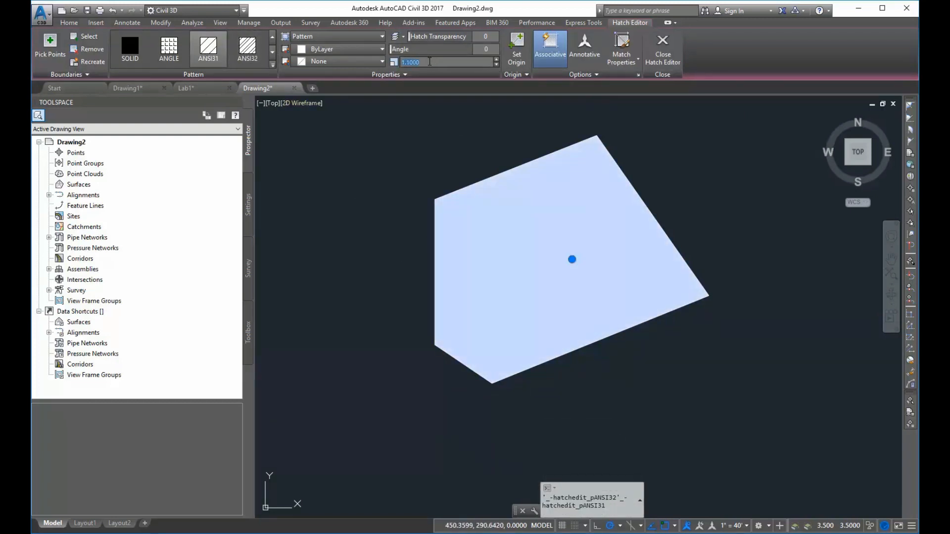
{"action": "key", "text": "Return"}
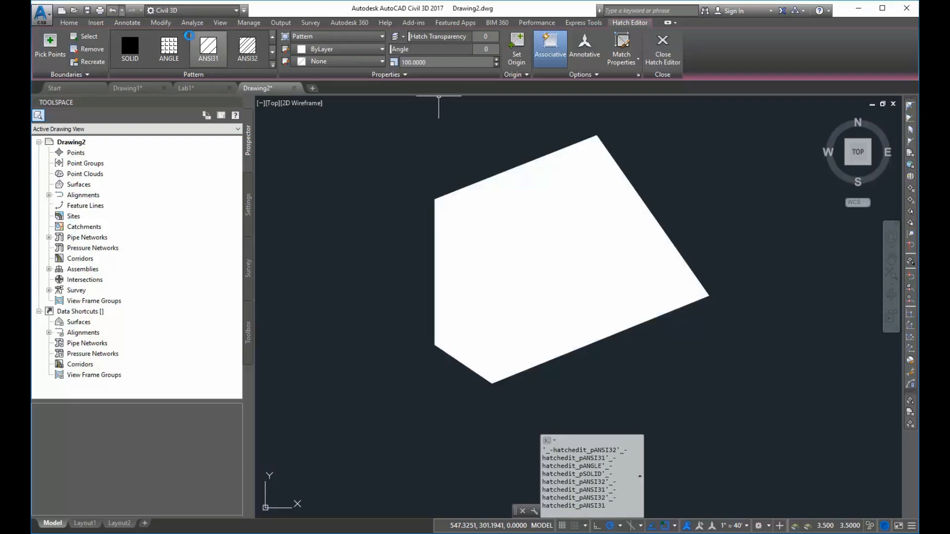
{"action": "key", "text": "Escape"}
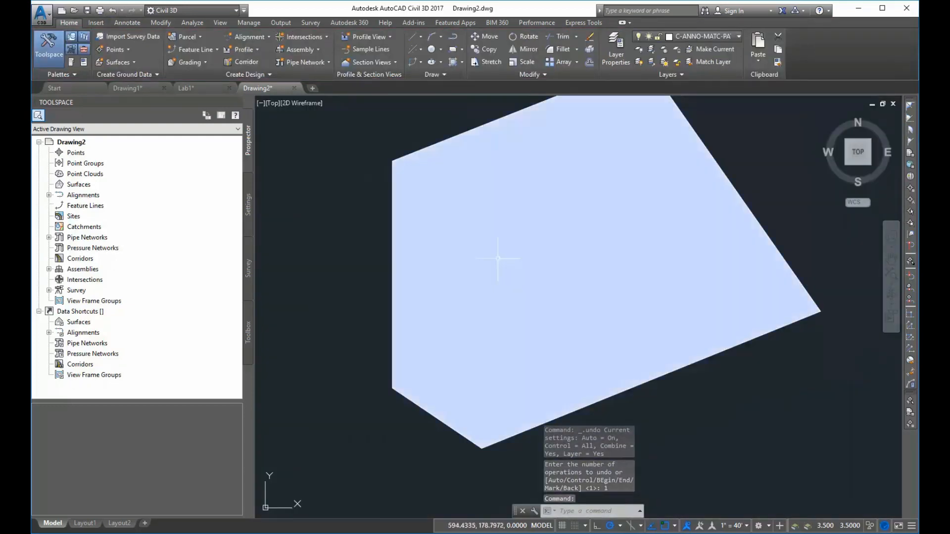
Select the hatch in the five-sided outline and set its pattern scale to 25.
{"action": "left_click", "coordinate": [593, 242]}
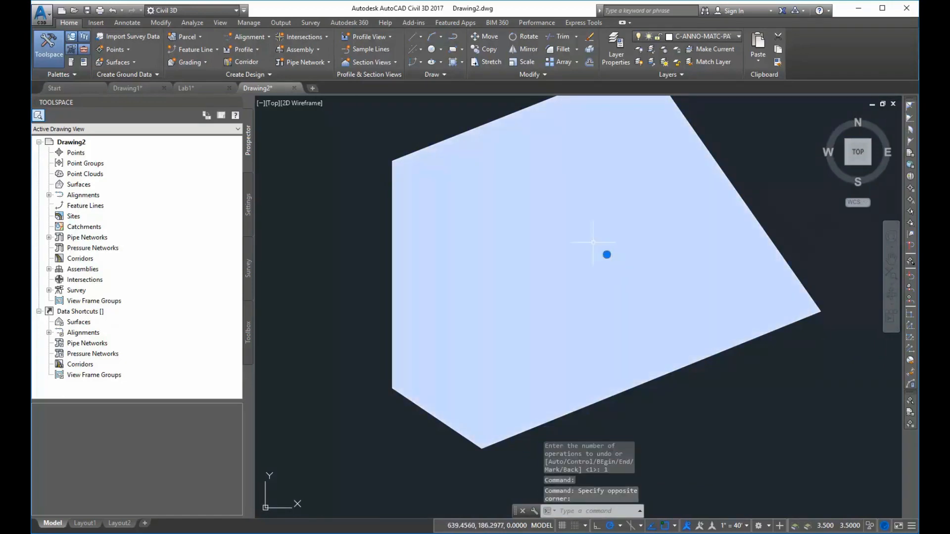
{"action": "left_click", "coordinate": [251, 54]}
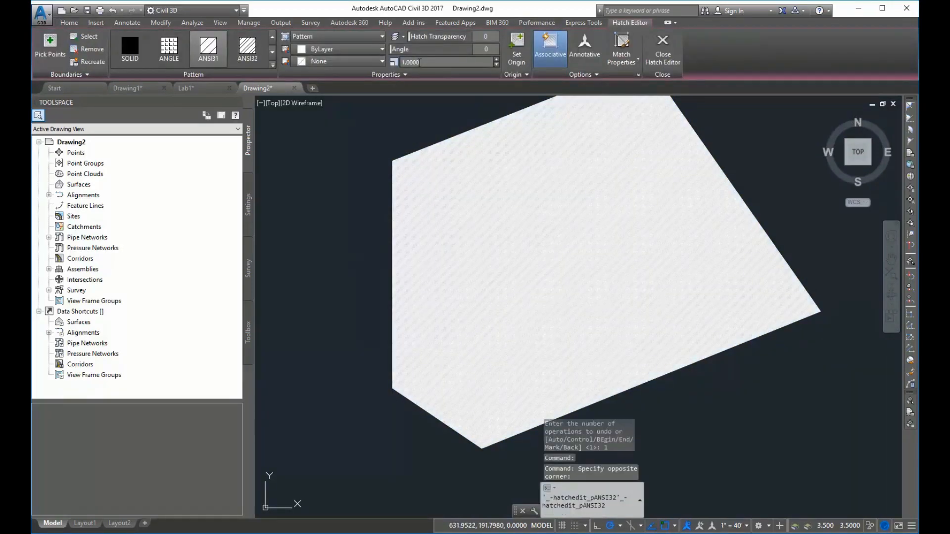
{"action": "left_click_drag", "start_coordinate": [433, 63], "coordinate": [341, 60]}
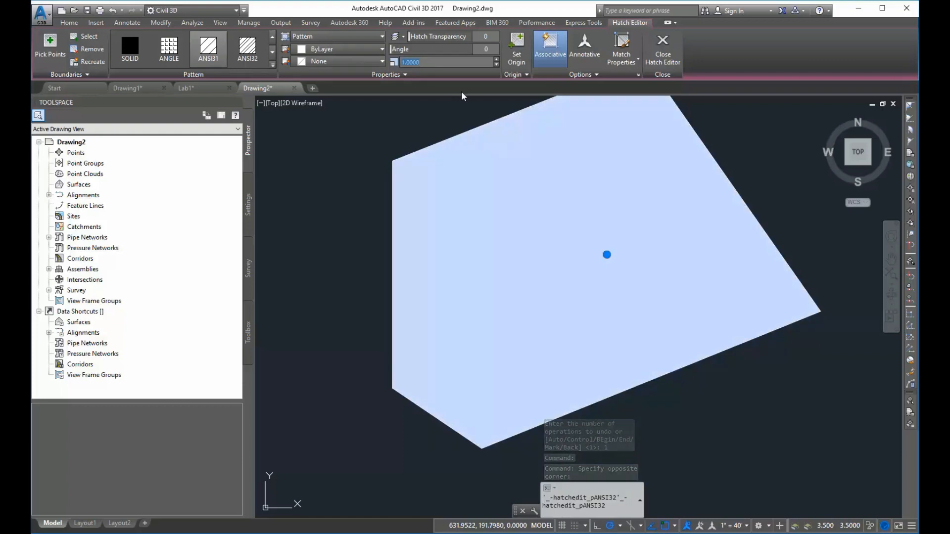
{"action": "type", "text": "25"}
{"action": "key", "text": "Return"}
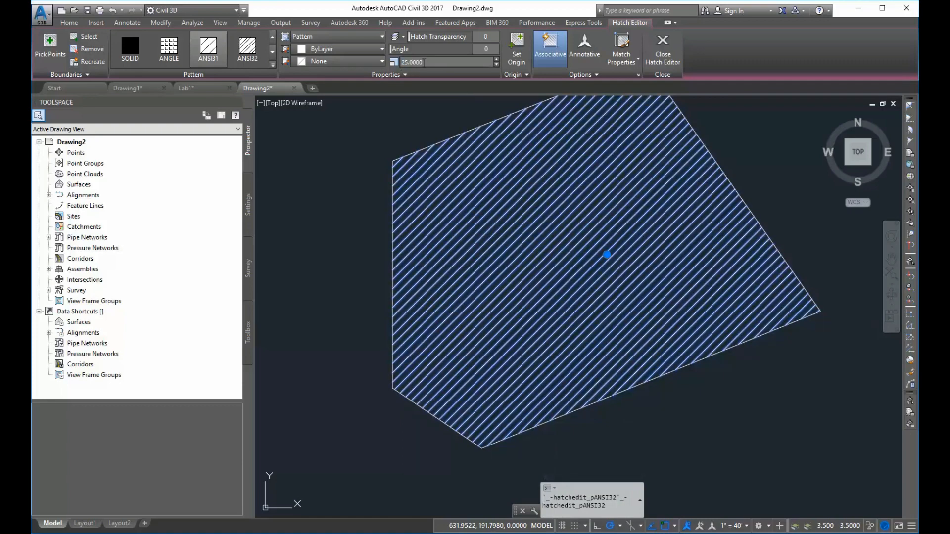
Set the selected ANSI31 hatch's scale to 100 and its angle to 45.
{"action": "type", "text": "100"}
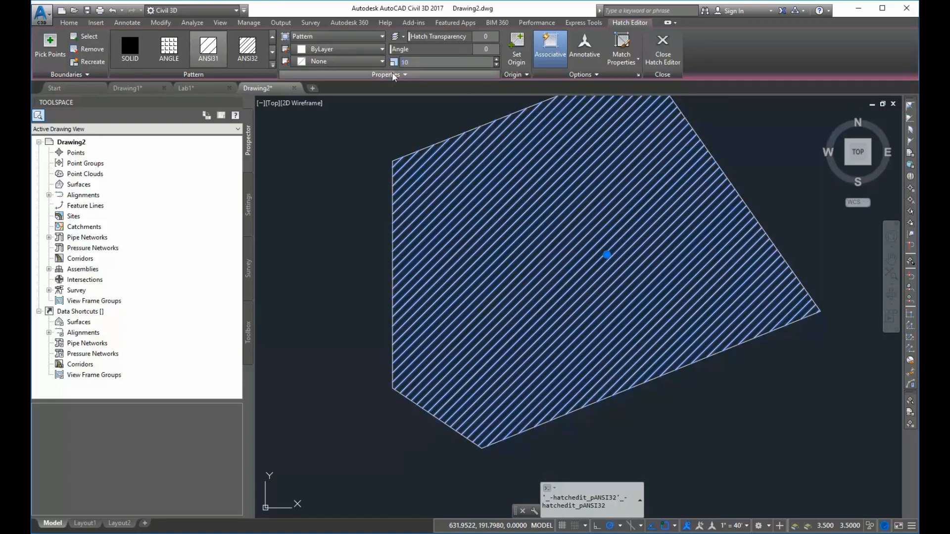
{"action": "key", "text": "Return"}
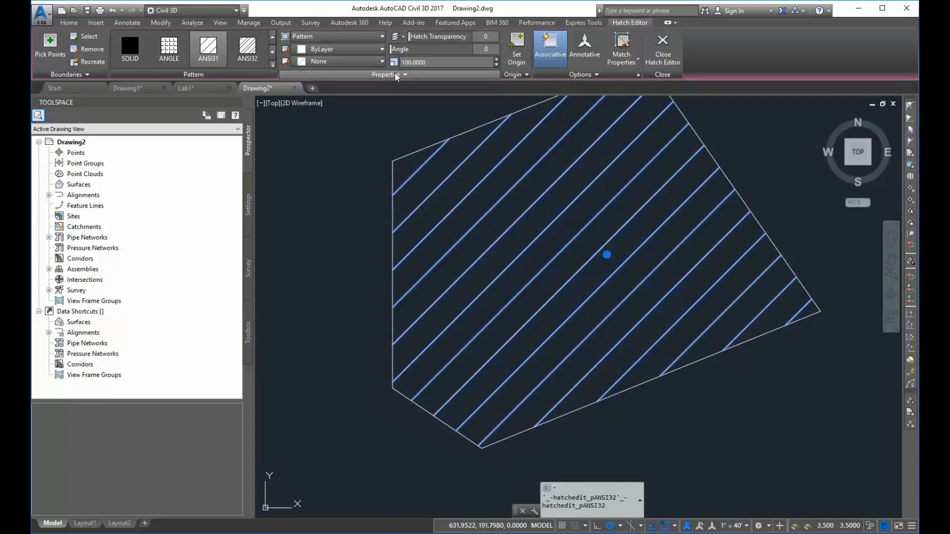
{"action": "left_click", "coordinate": [208, 48]}
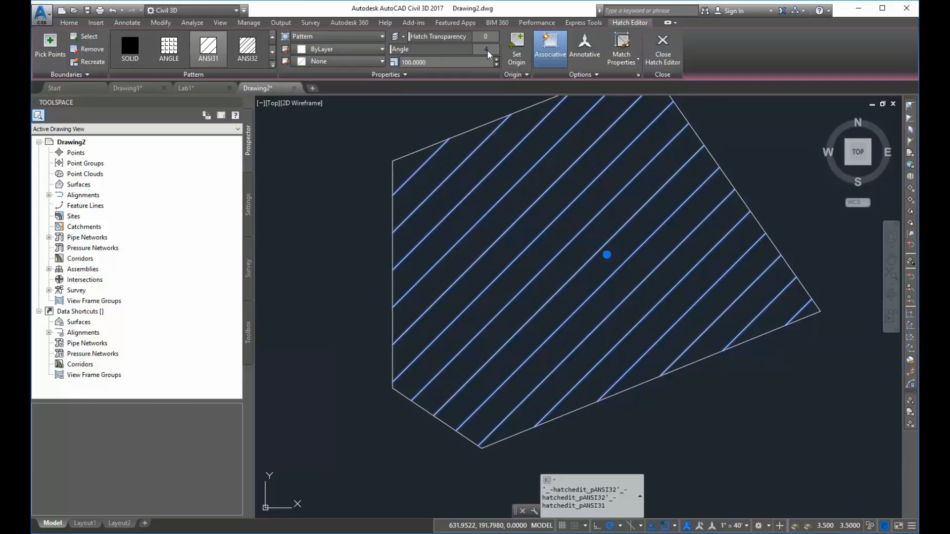
{"action": "key", "text": "Return"}
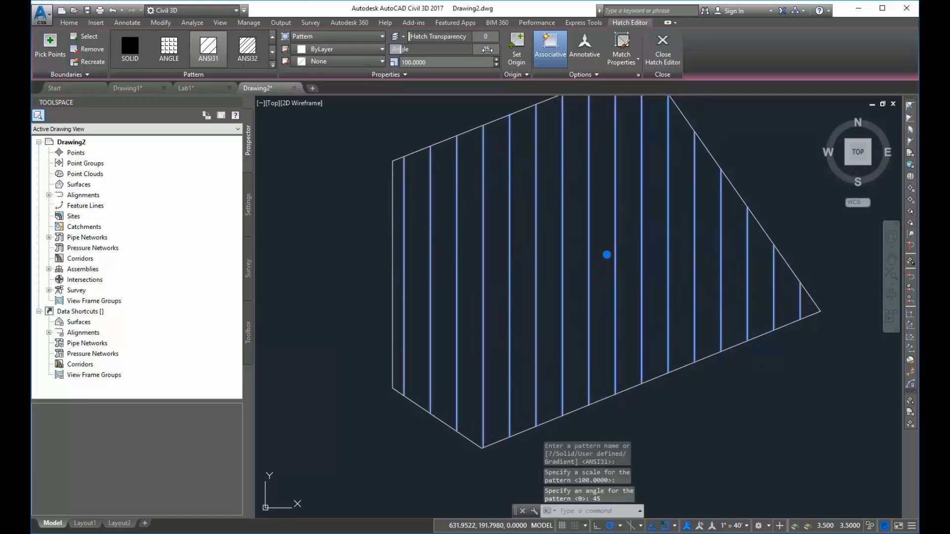
Look through the available hatch patterns, from the architectural AR patterns to the ACAD_ISO ones, without changing the hatch.
{"action": "left_click", "coordinate": [274, 50]}
{"action": "left_click", "coordinate": [274, 50]}
{"action": "left_click", "coordinate": [274, 50]}
{"action": "left_click", "coordinate": [274, 50]}
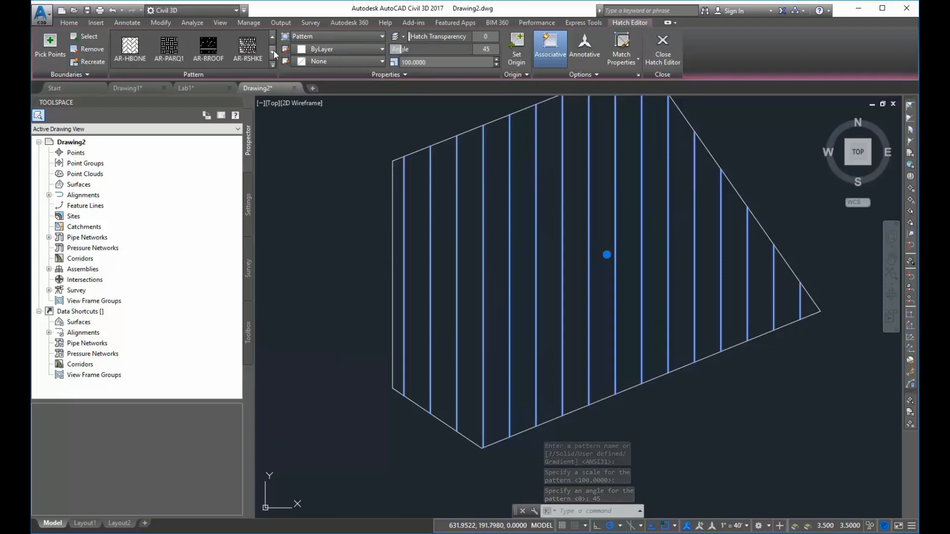
{"action": "left_click", "coordinate": [272, 52]}
{"action": "left_click", "coordinate": [272, 52]}
{"action": "left_click", "coordinate": [272, 53]}
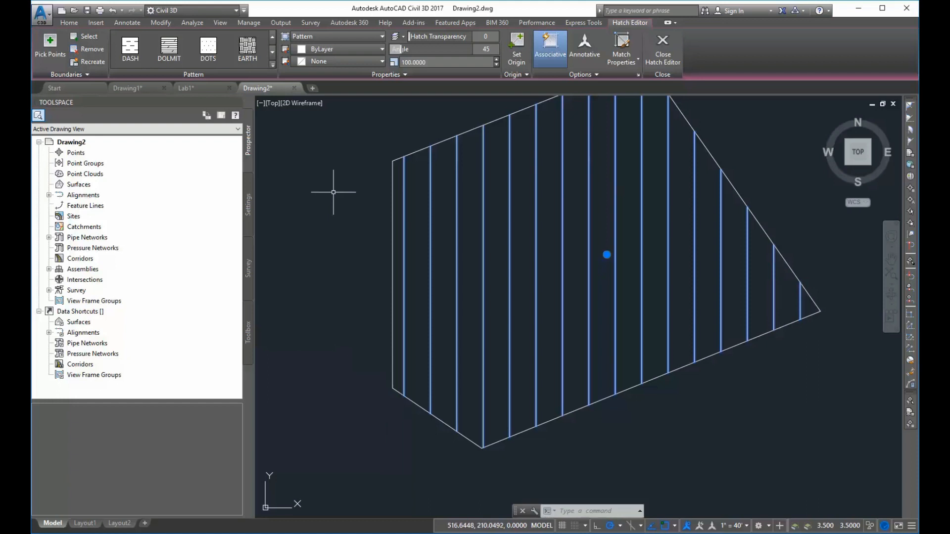
{"action": "left_click", "coordinate": [272, 55]}
{"action": "left_click", "coordinate": [272, 54]}
{"action": "left_click", "coordinate": [273, 38]}
{"action": "left_click", "coordinate": [273, 38]}
{"action": "left_click", "coordinate": [273, 38]}
{"action": "left_click", "coordinate": [273, 38]}
{"action": "left_click", "coordinate": [273, 39]}
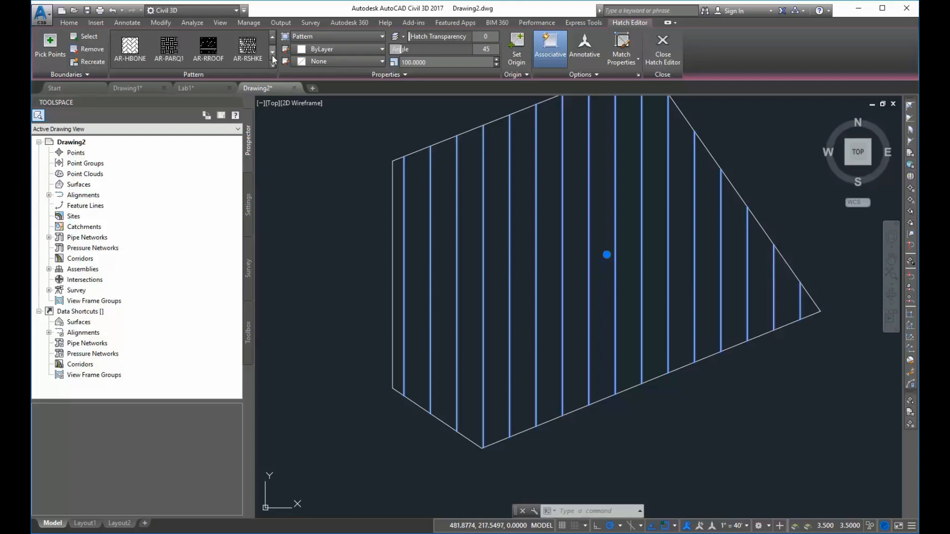
{"action": "left_click", "coordinate": [273, 54]}
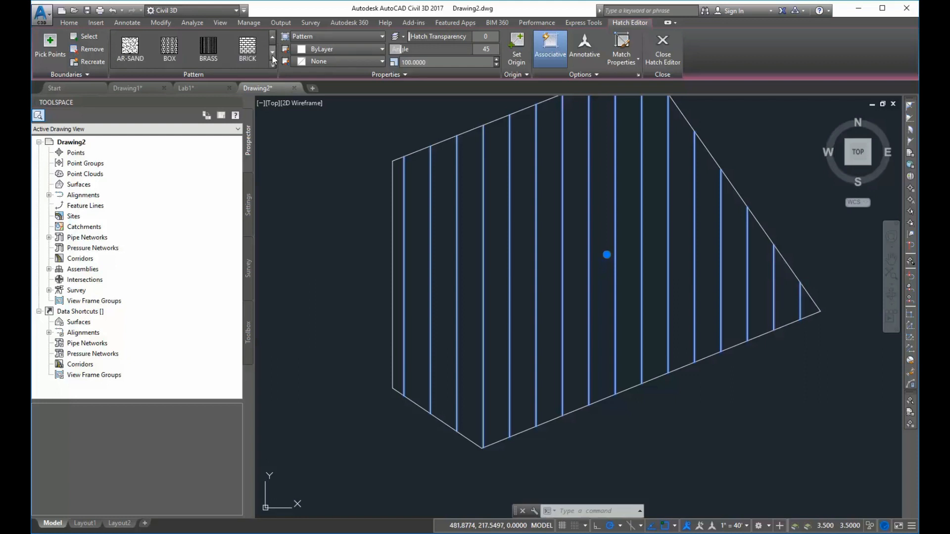
{"action": "left_click", "coordinate": [272, 54]}
{"action": "left_click", "coordinate": [272, 53]}
{"action": "left_click", "coordinate": [272, 53]}
{"action": "left_click", "coordinate": [272, 54]}
{"action": "left_click", "coordinate": [272, 53]}
{"action": "left_click", "coordinate": [272, 54]}
{"action": "left_click", "coordinate": [272, 53]}
{"action": "left_click", "coordinate": [272, 54]}
{"action": "left_click", "coordinate": [272, 54]}
{"action": "left_click", "coordinate": [272, 55]}
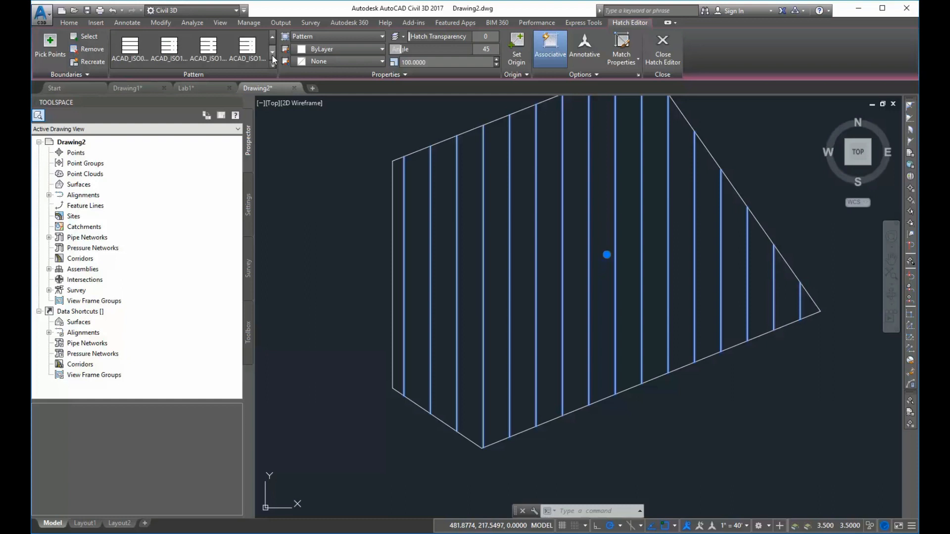
{"action": "left_click", "coordinate": [272, 37]}
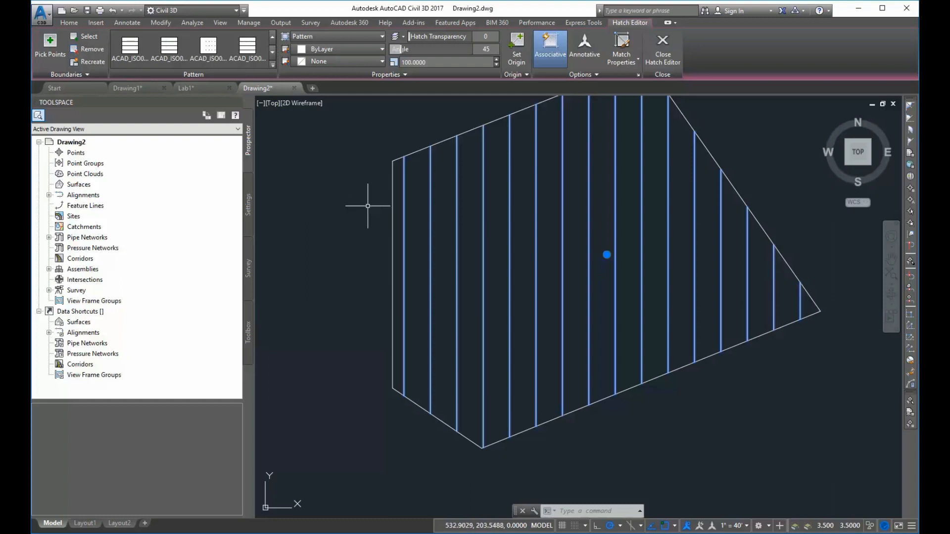
Open the list of line creation methods.
{"action": "scroll", "coordinate": [478, 207], "scroll_direction": "down", "scroll_amount": 4}
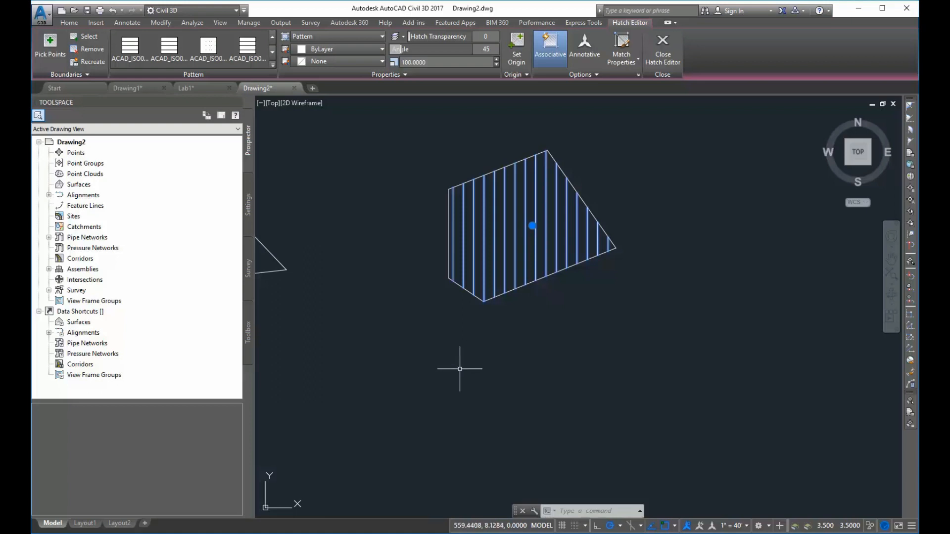
{"action": "left_click", "coordinate": [69, 23]}
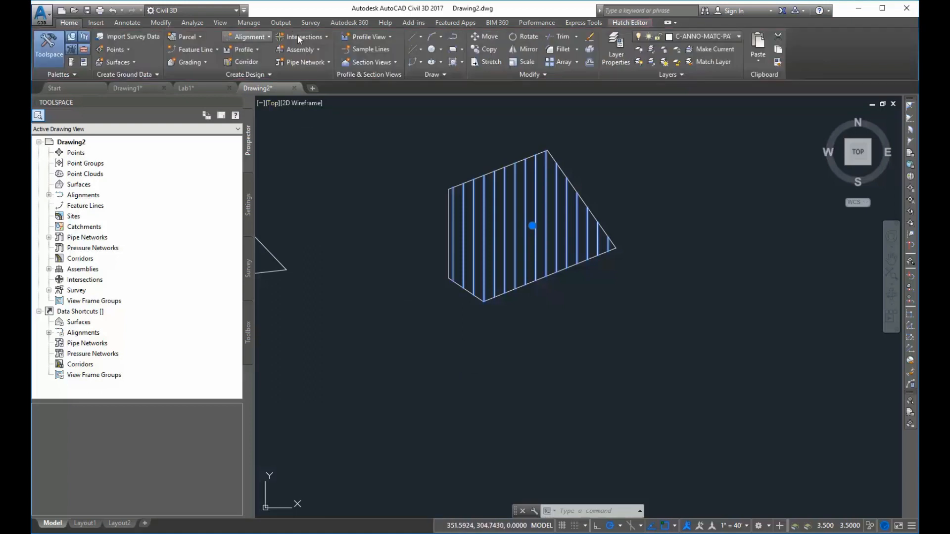
{"action": "left_click", "coordinate": [421, 36]}
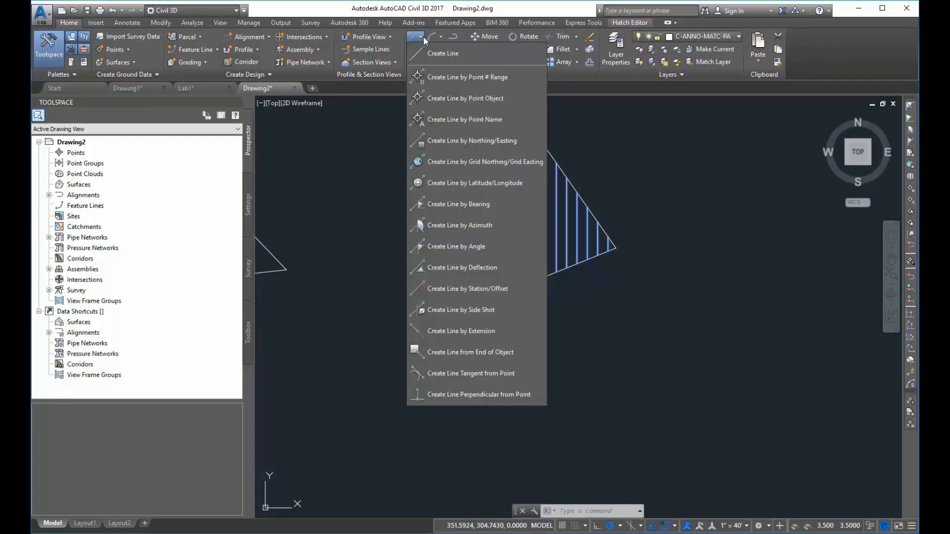